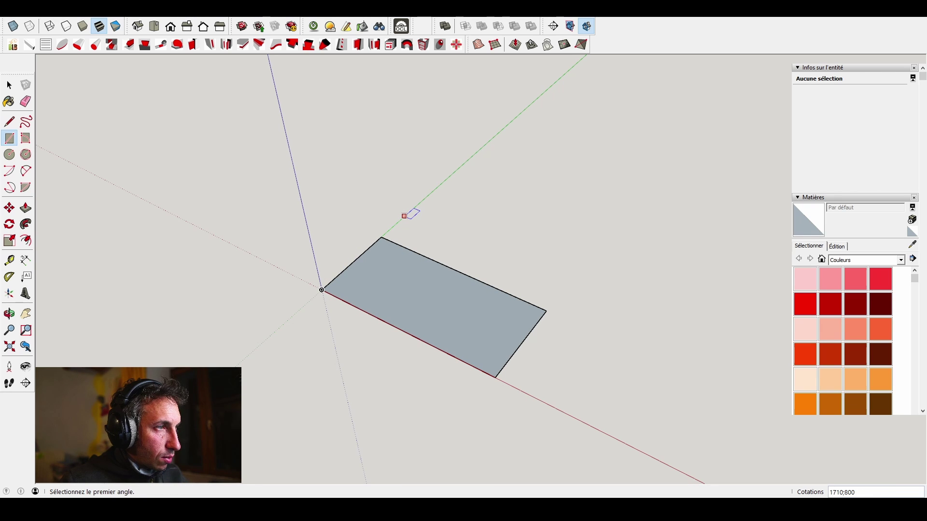
# - Turn the rectangle and its edges into a component named ref
pyautogui.press('space')
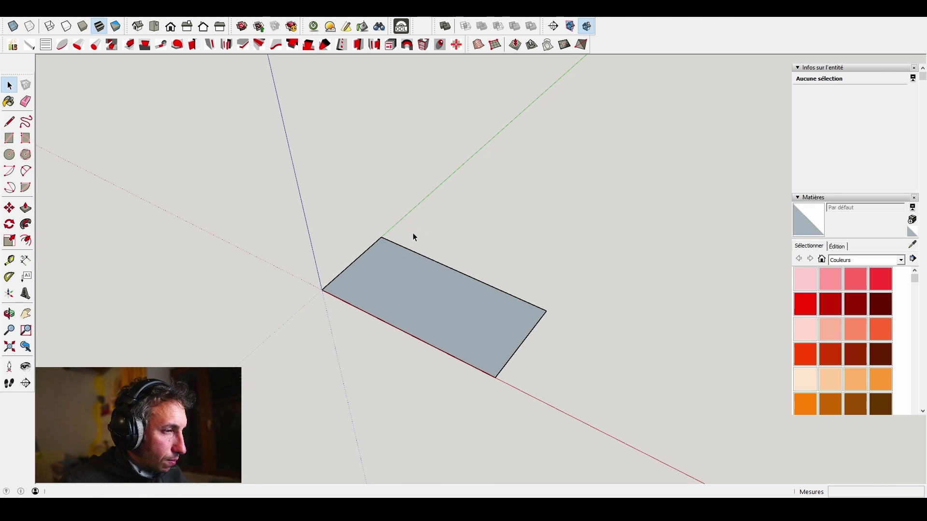
pyautogui.scroll(-3, 414, 256)
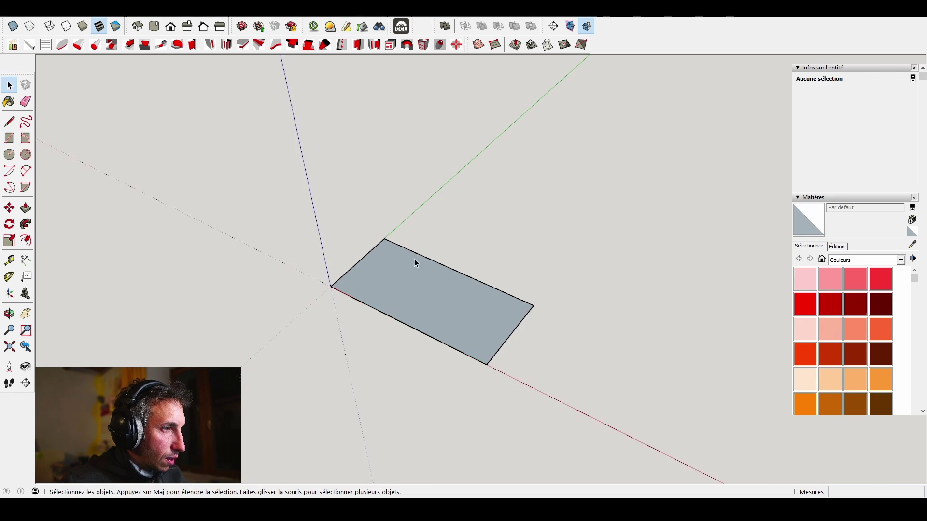
pyautogui.scroll(3, 444, 307)
pyautogui.doubleClick(444, 307)
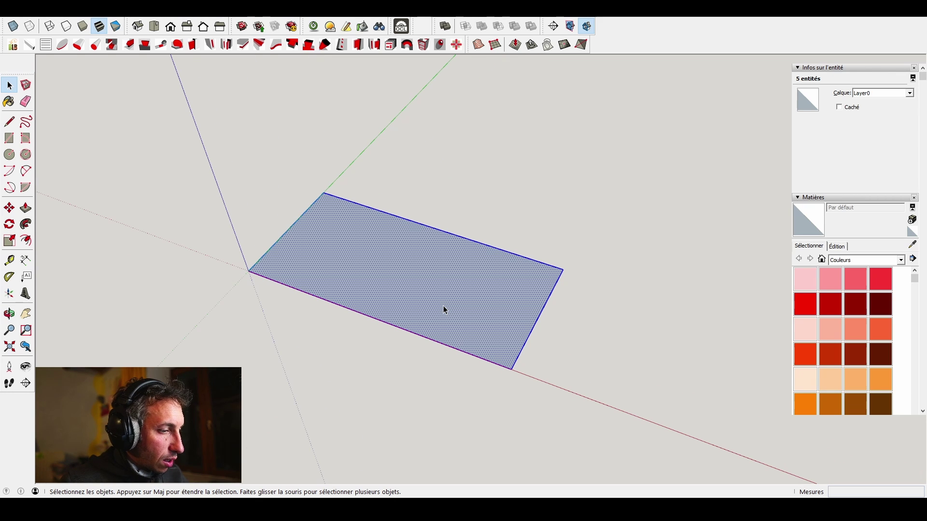
pyautogui.press('g')
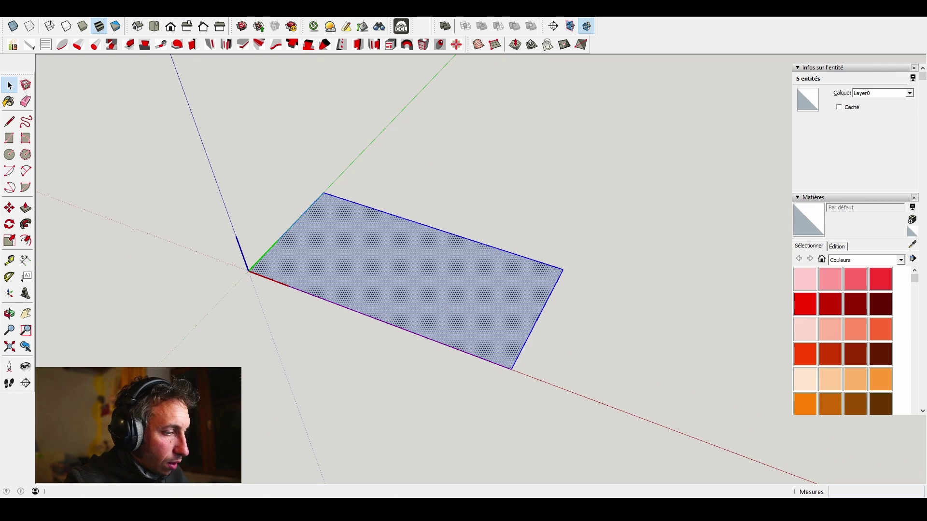
pyautogui.write('ref')
pyautogui.press('Return')
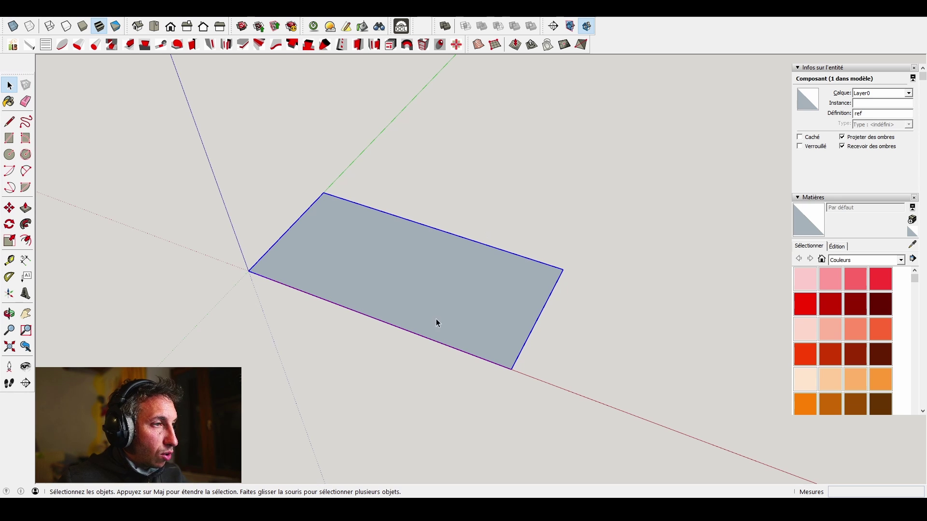
# - Place a horizontal guide 2085 mm above the rectangle's long front edge and a vertical guide at that edge's far end
pyautogui.moveTo(436, 321); pyautogui.dragTo(459, 234, button='middle')
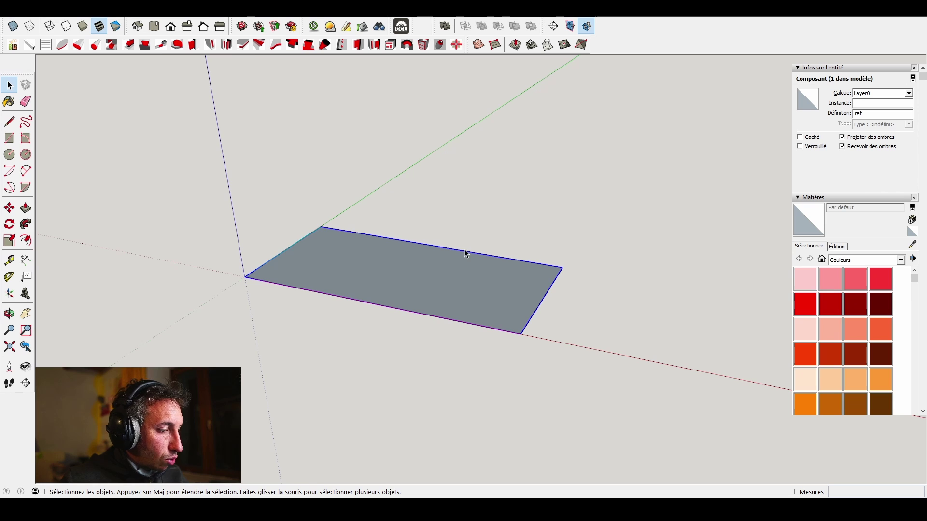
pyautogui.scroll(-2, 459, 256)
pyautogui.press('r')
pyautogui.press('space')
pyautogui.press('t')
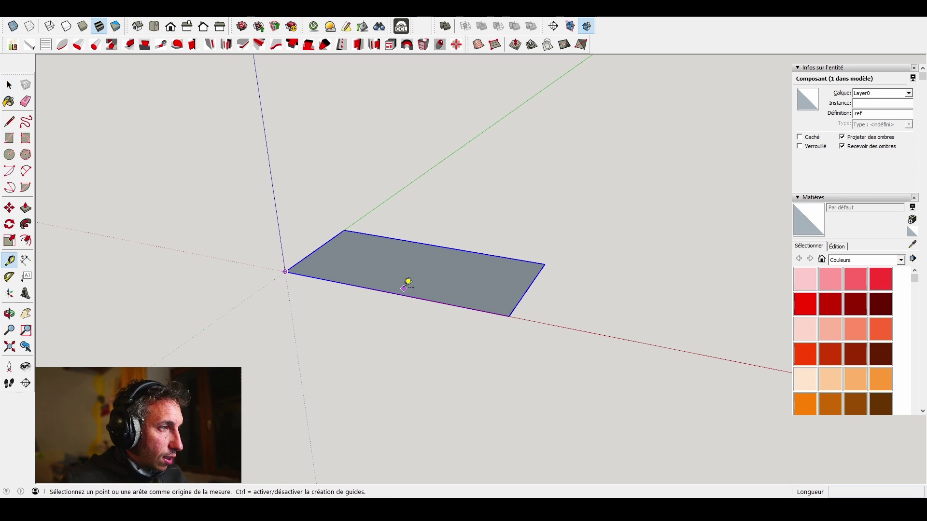
pyautogui.click(402, 295)
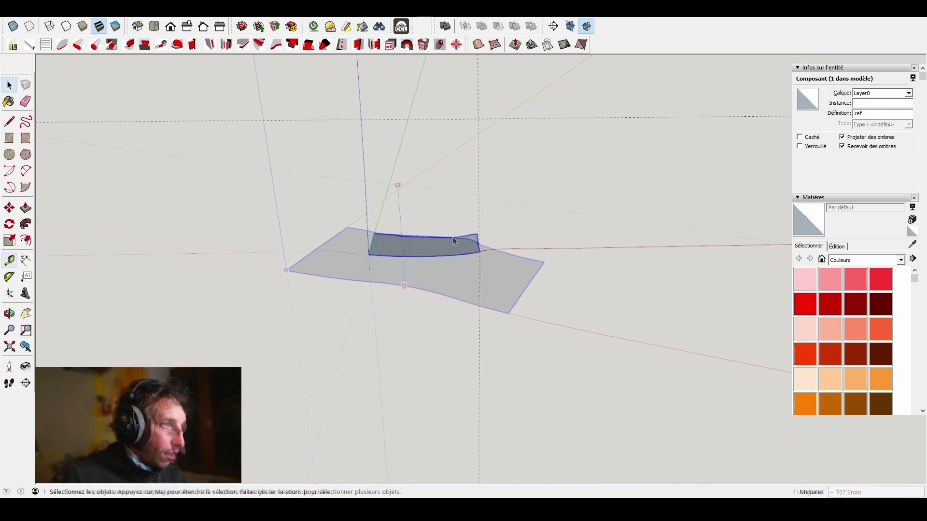
# - Add a guide line along the rectangle's long front edge on the red axis
pyautogui.scroll(-2, 453, 235)
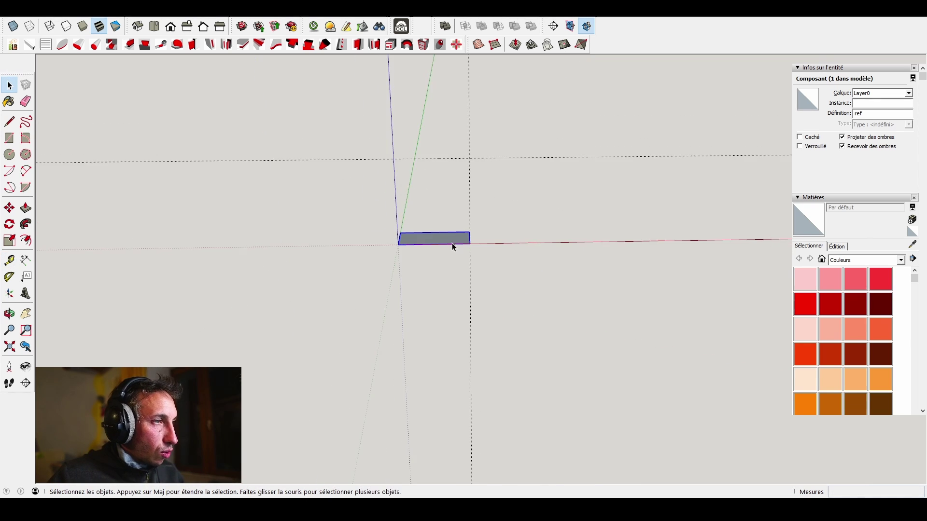
pyautogui.scroll(3, 443, 255)
pyautogui.moveTo(443, 259); pyautogui.dragTo(502, 202, button='middle')
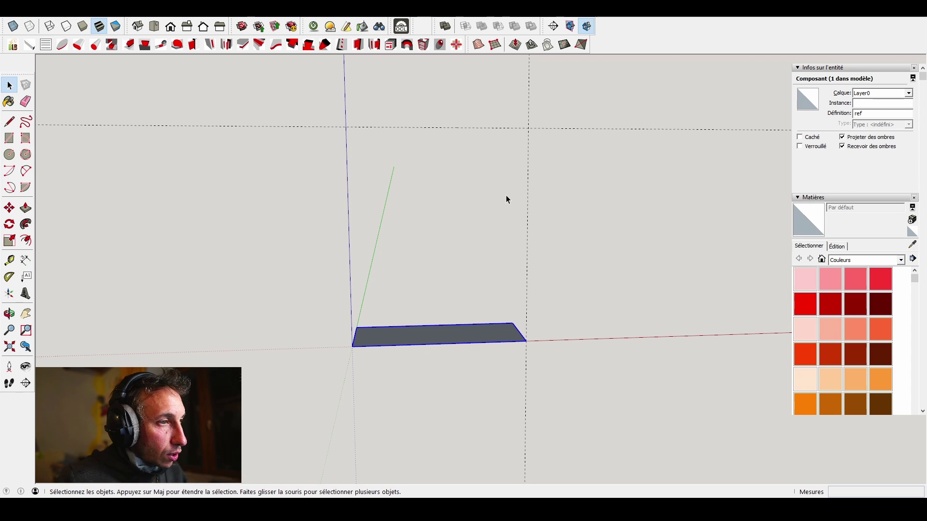
pyautogui.moveTo(506, 198); pyautogui.dragTo(451, 277, button='middle')
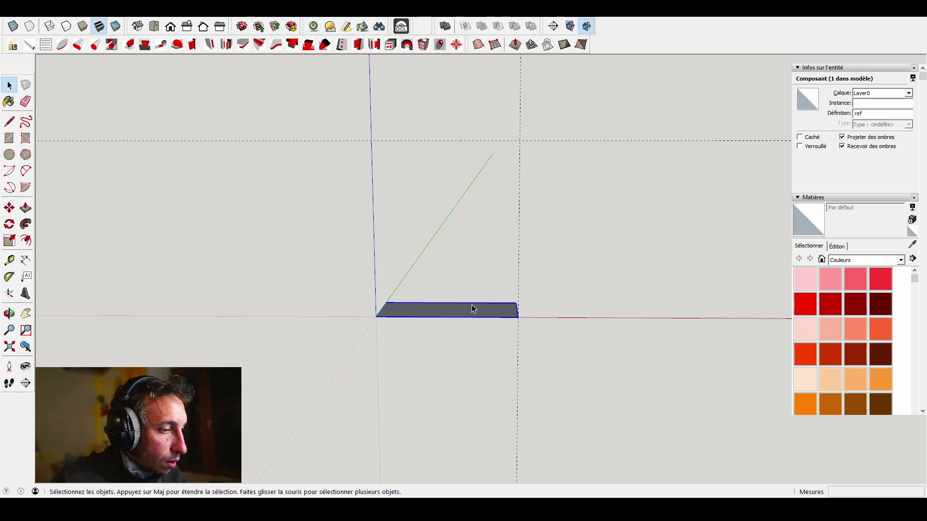
pyautogui.press('t')
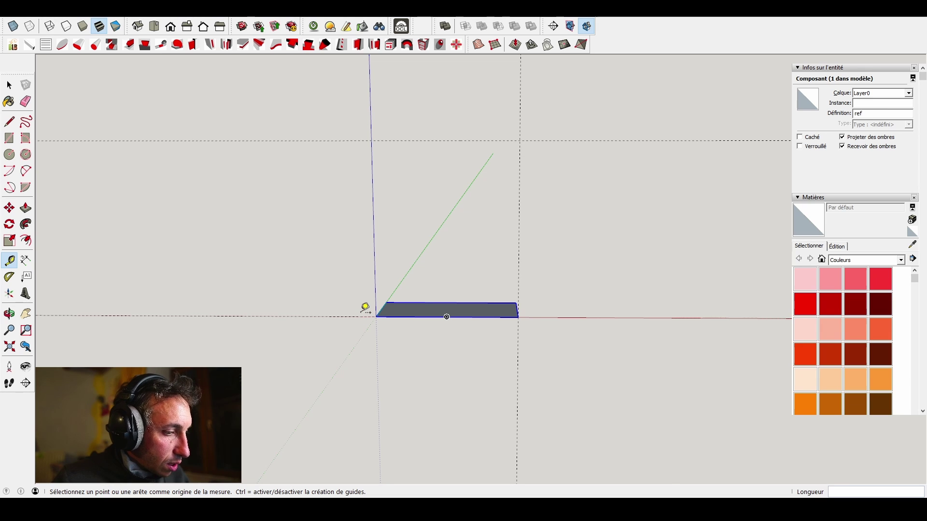
# - Copy the base guide straight up 2085 mm to the upper guide and divide the height into 10 equal intervals
pyautogui.press('m')
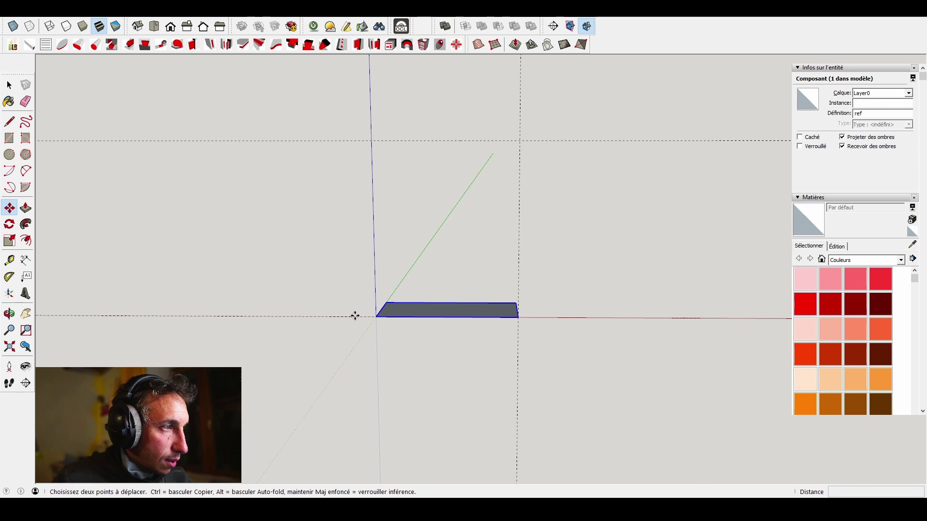
pyautogui.press('space')
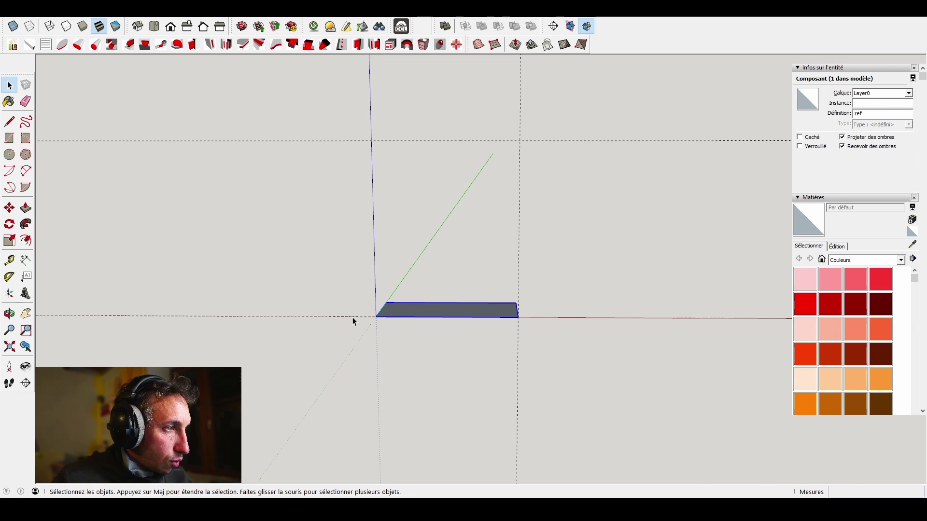
pyautogui.click(352, 318)
pyautogui.scroll(3, 353, 318)
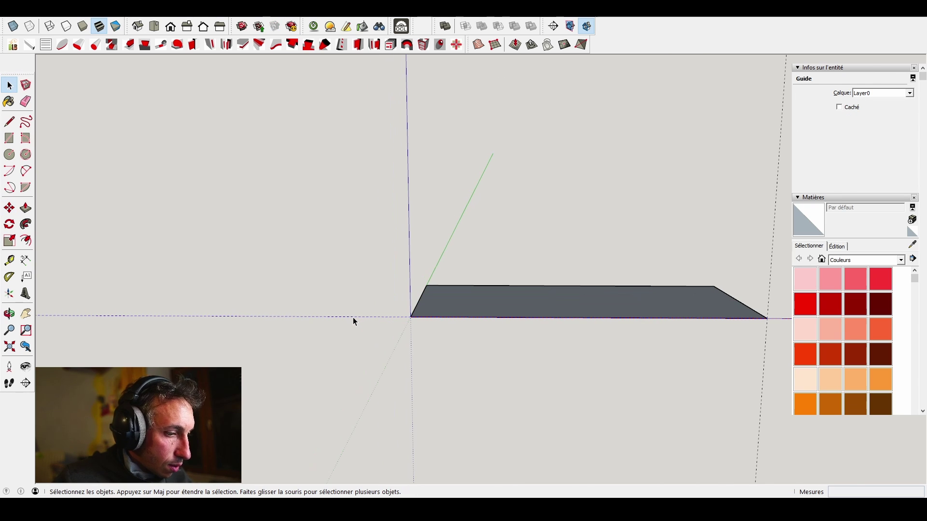
pyautogui.press('m')
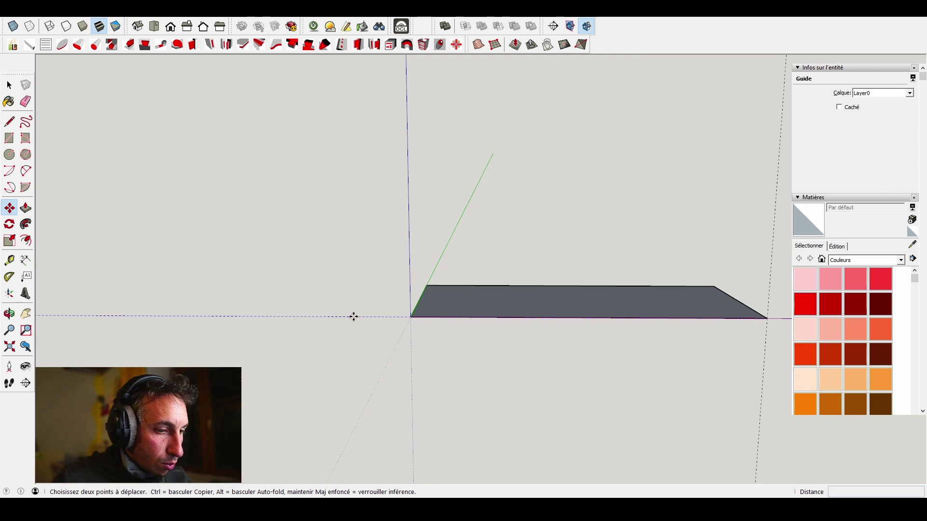
pyautogui.click(354, 316)
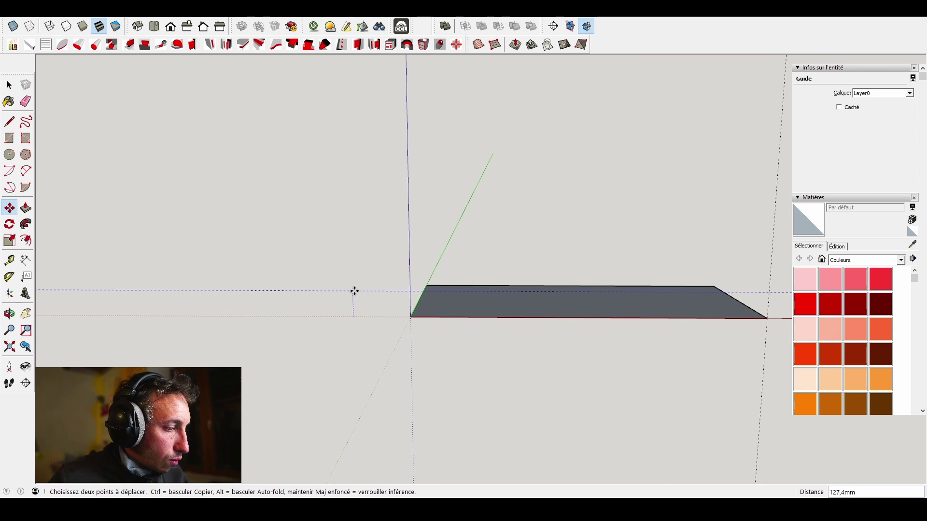
pyautogui.press('ctrl')
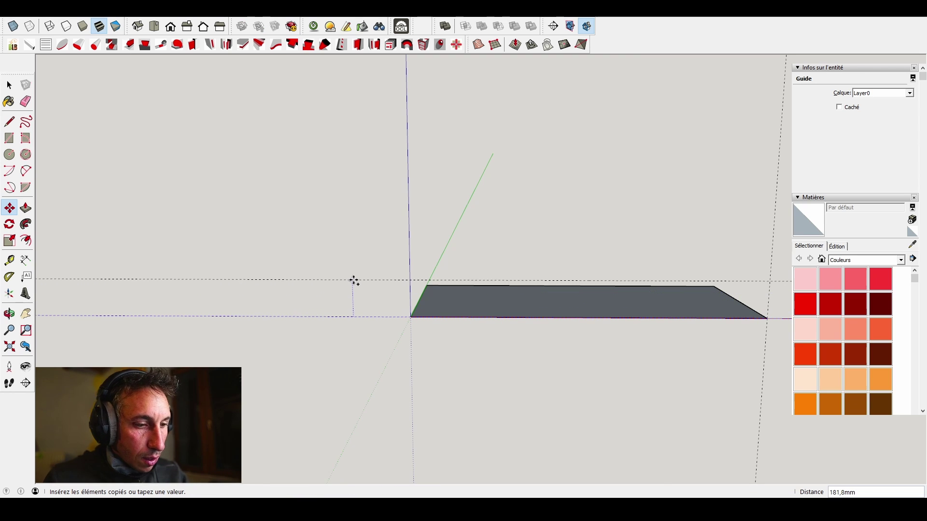
pyautogui.scroll(-1, 354, 281)
pyautogui.scroll(-4, 354, 281)
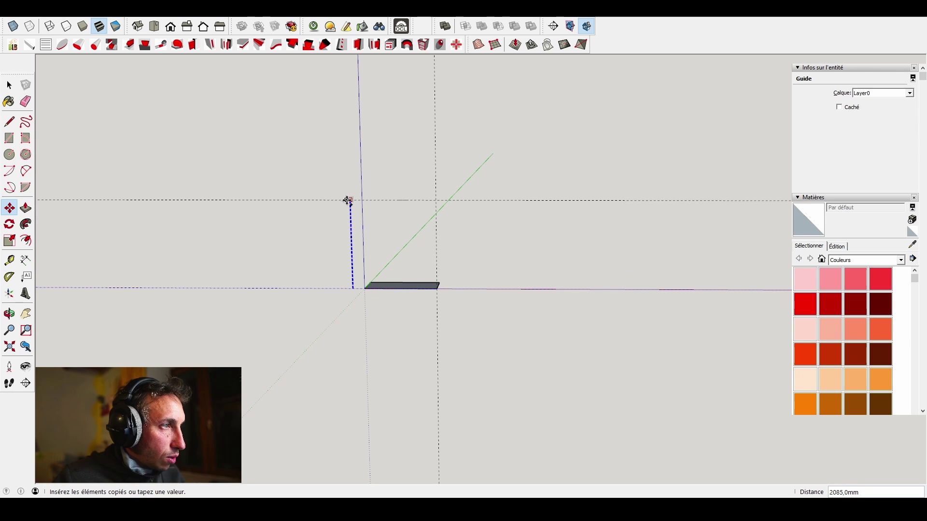
pyautogui.click(348, 200)
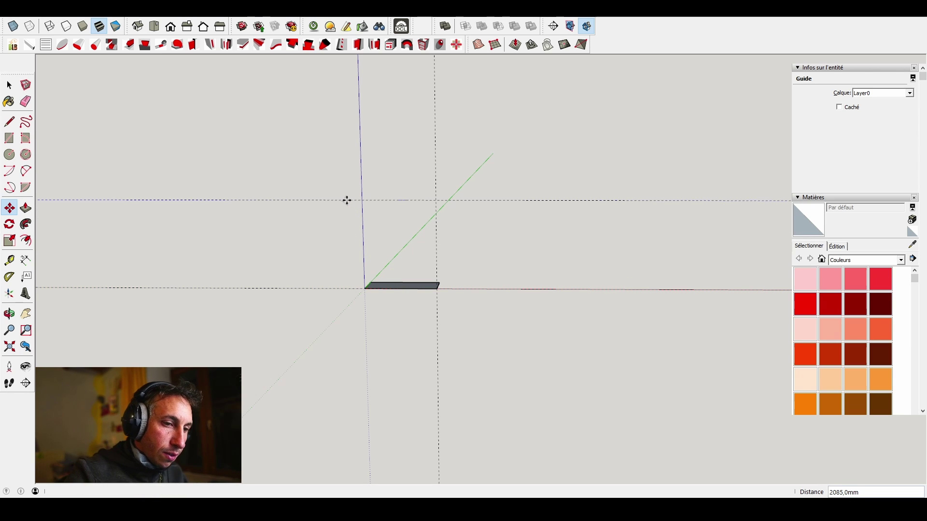
pyautogui.write('/10')
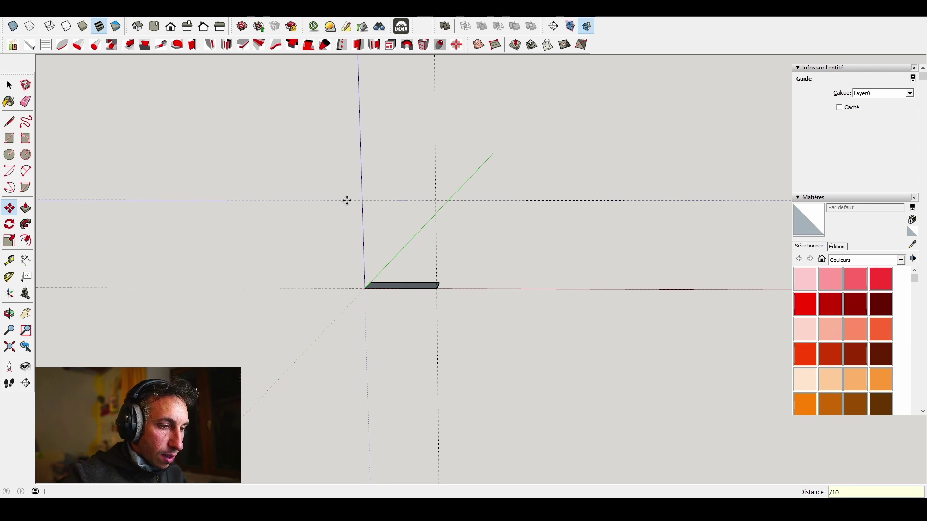
pyautogui.press('Return')
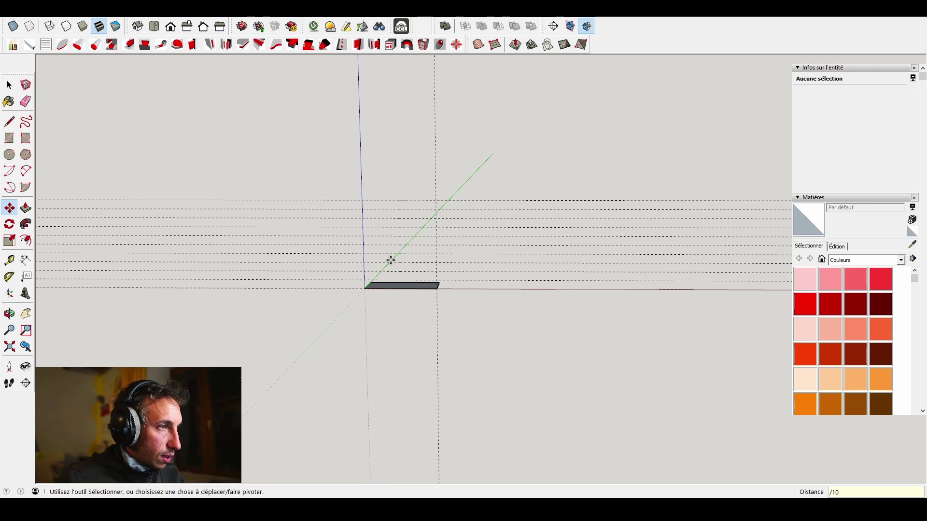
pyautogui.scroll(3, 443, 285)
pyautogui.moveTo(358, 276); pyautogui.dragTo(404, 257, button='middle')
pyautogui.press('space')
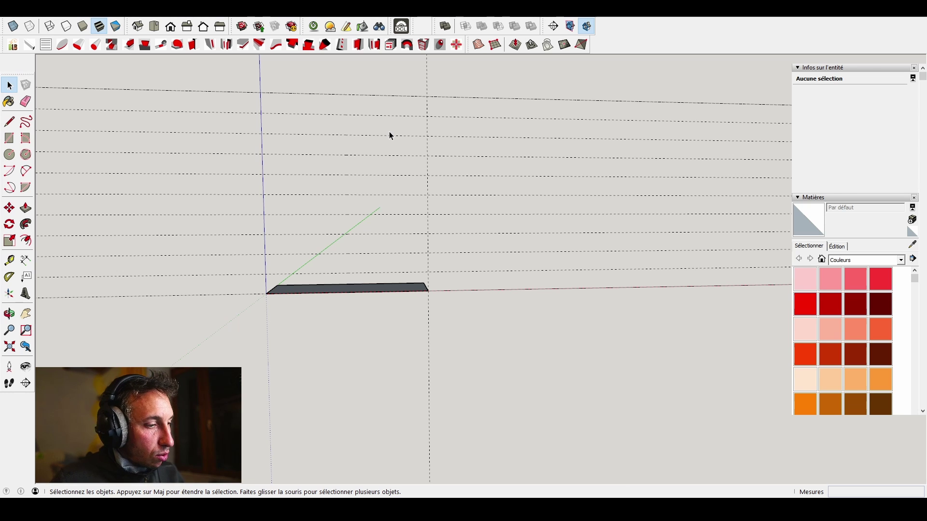
pyautogui.press('t')
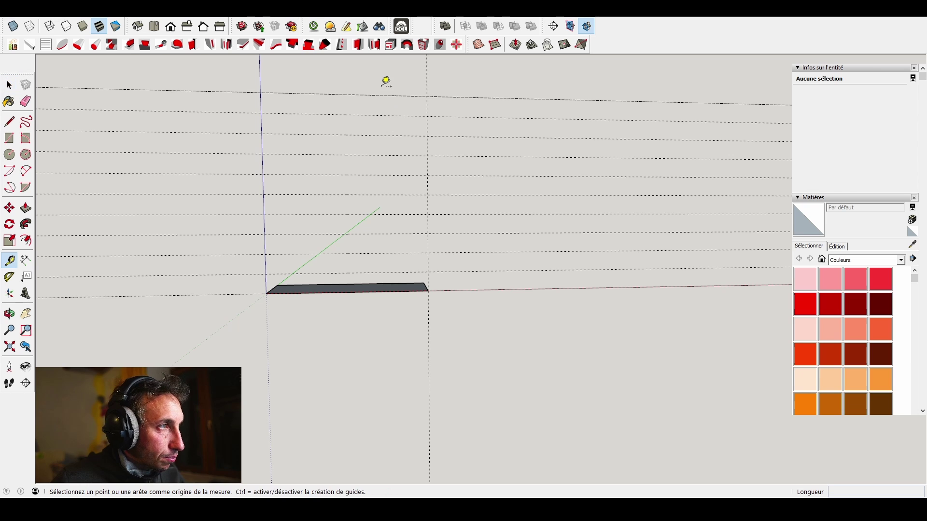
pyautogui.scroll(4, 379, 90)
pyautogui.click(376, 90)
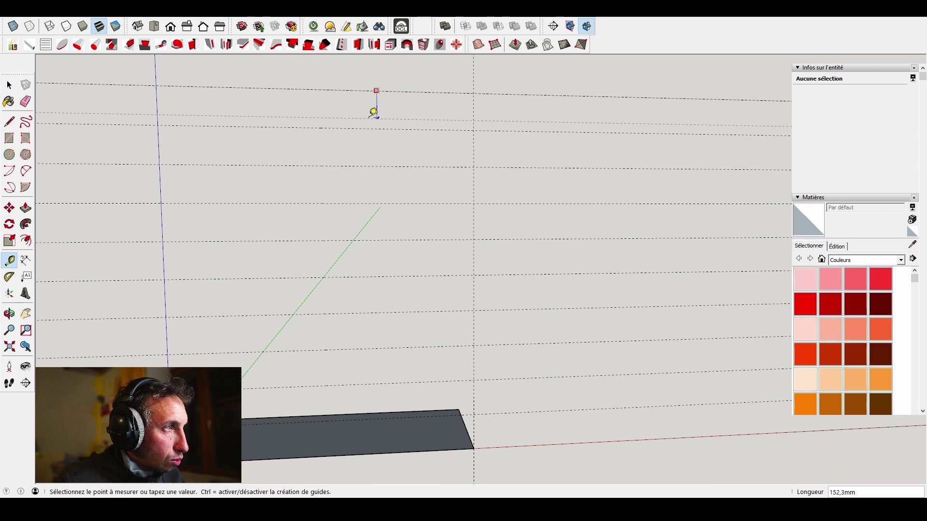
pyautogui.press('space')
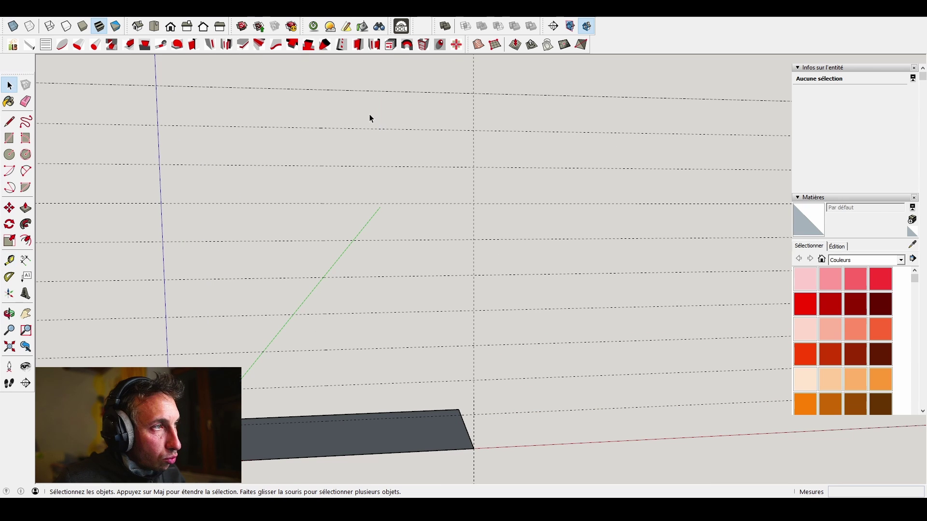
# - Add a vertical guide along the blue axis through the rectangle's corner at the origin
pyautogui.scroll(-5, 369, 117)
pyautogui.moveTo(418, 211)
pyautogui.mouseDown(button='middle')
pyautogui.moveTo(412, 191)
pyautogui.moveTo(400, 201)
pyautogui.moveTo(416, 230)
pyautogui.mouseUp(button='middle')
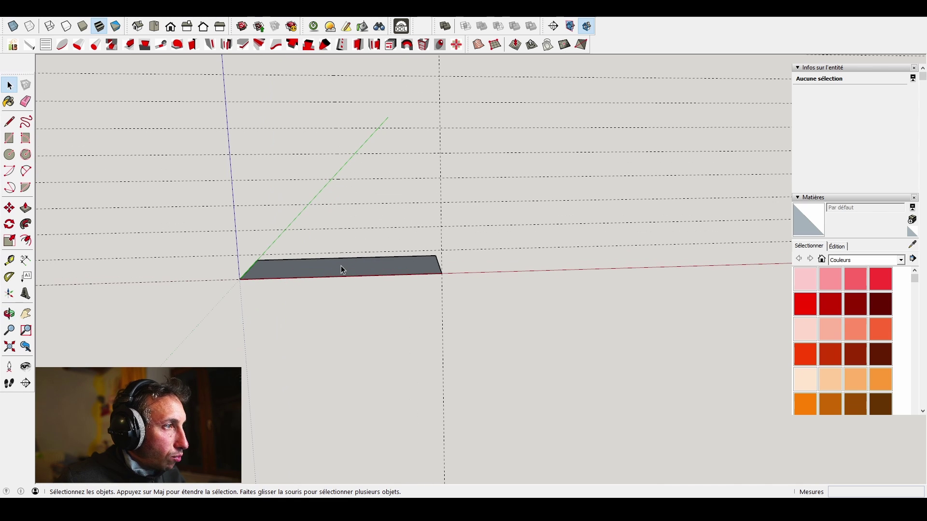
pyautogui.moveTo(341, 265); pyautogui.dragTo(363, 234, button='middle')
pyautogui.scroll(-2, 363, 234)
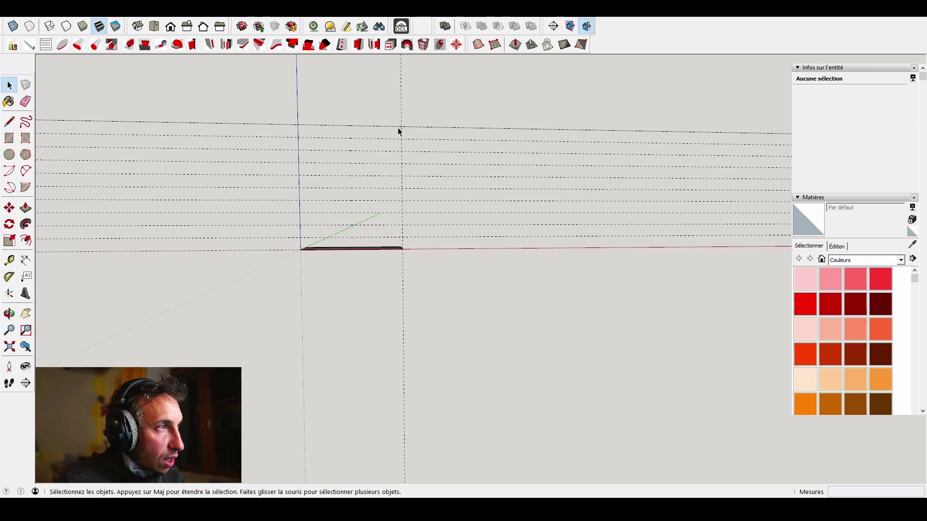
pyautogui.scroll(2, 338, 145)
pyautogui.scroll(-3, 337, 153)
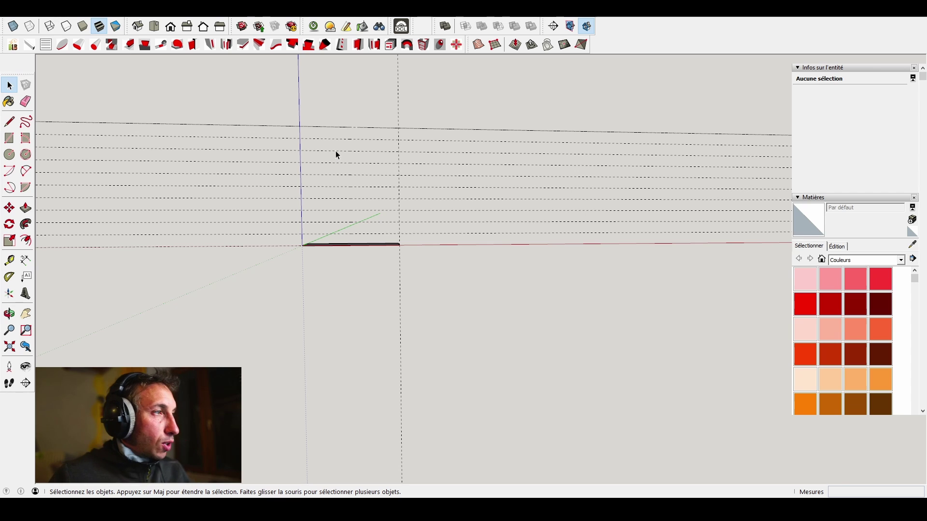
pyautogui.scroll(2, 321, 121)
pyautogui.press('t')
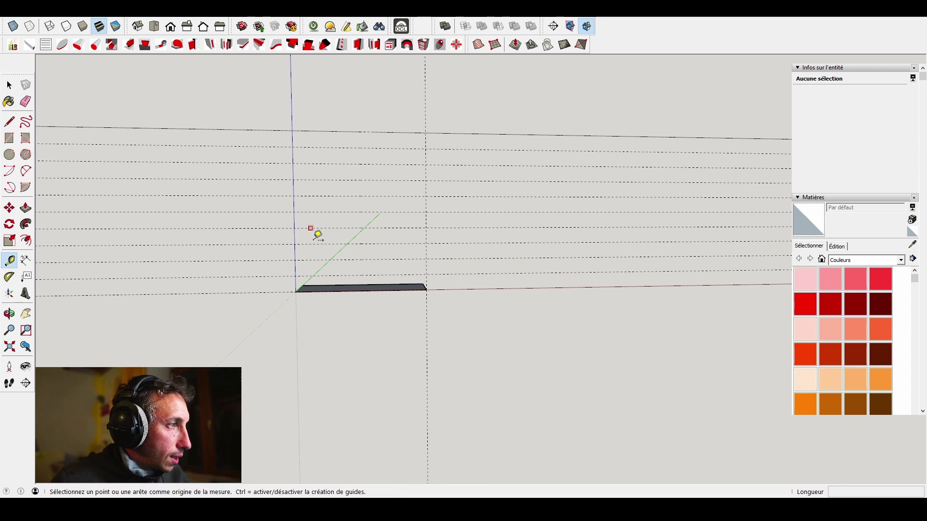
pyautogui.scroll(3, 309, 282)
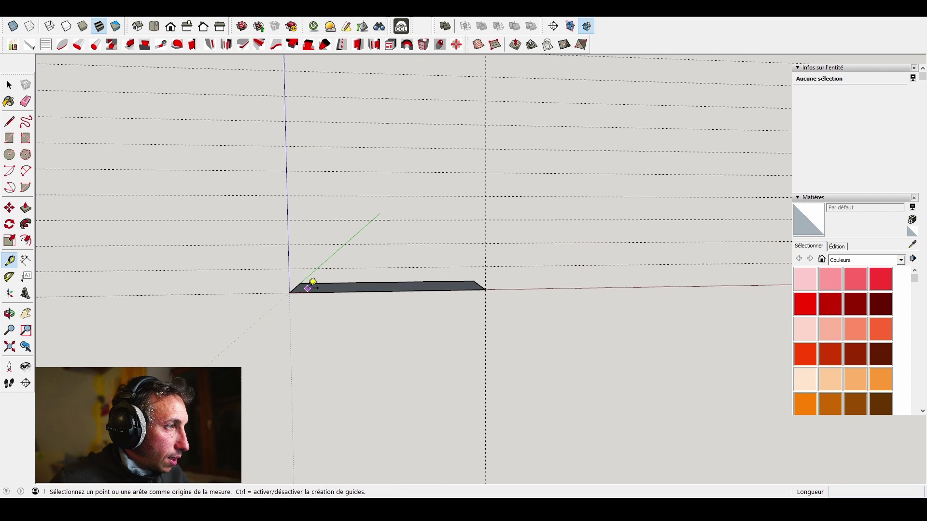
pyautogui.doubleClick(283, 254)
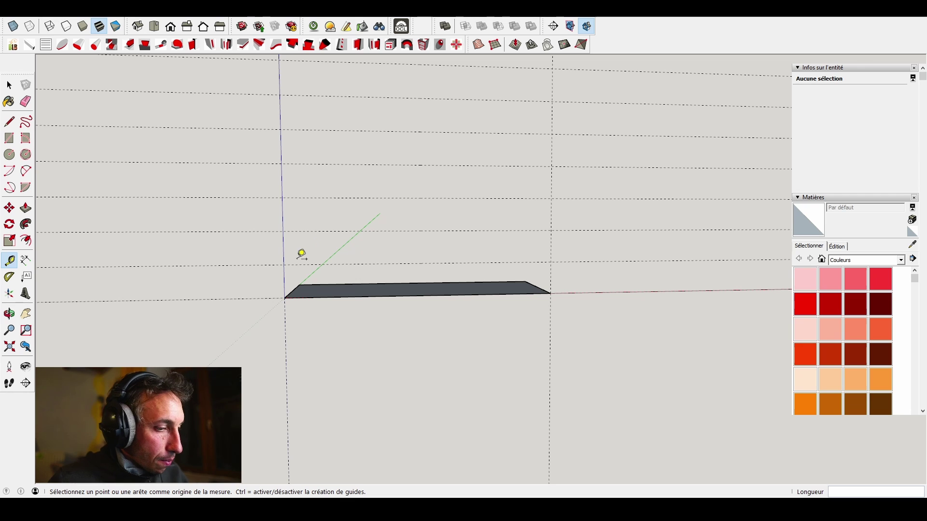
# - Copy the vertical guide at the origin to the rectangle's far end and divide the length into 9 equal intervals
pyautogui.press('m')
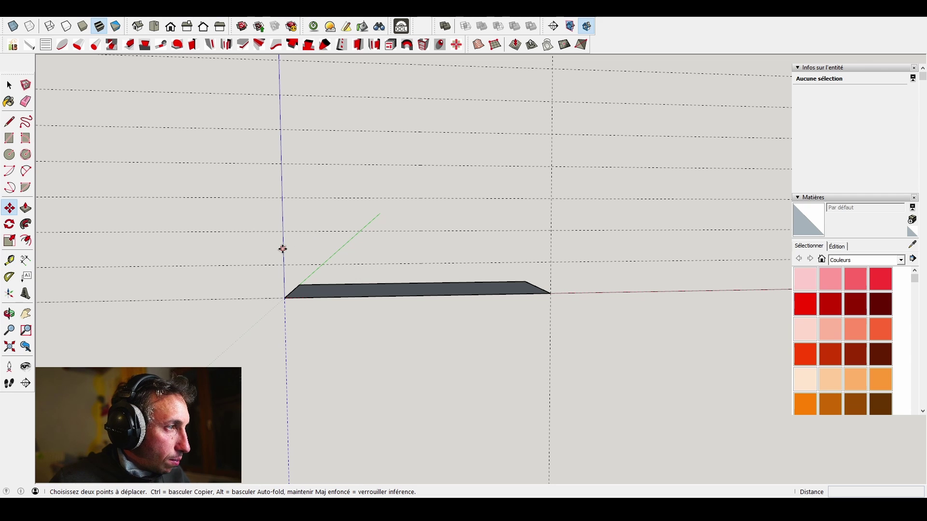
pyautogui.click(284, 279)
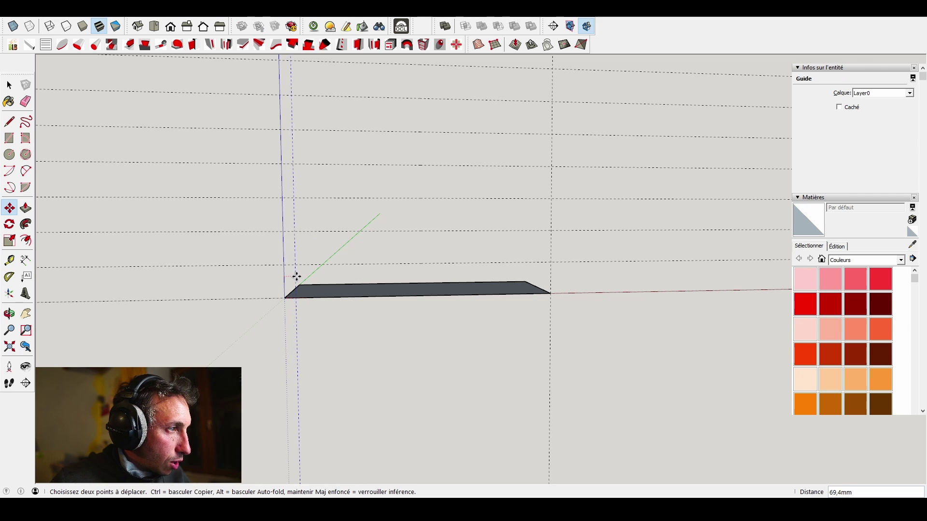
pyautogui.press('ctrl')
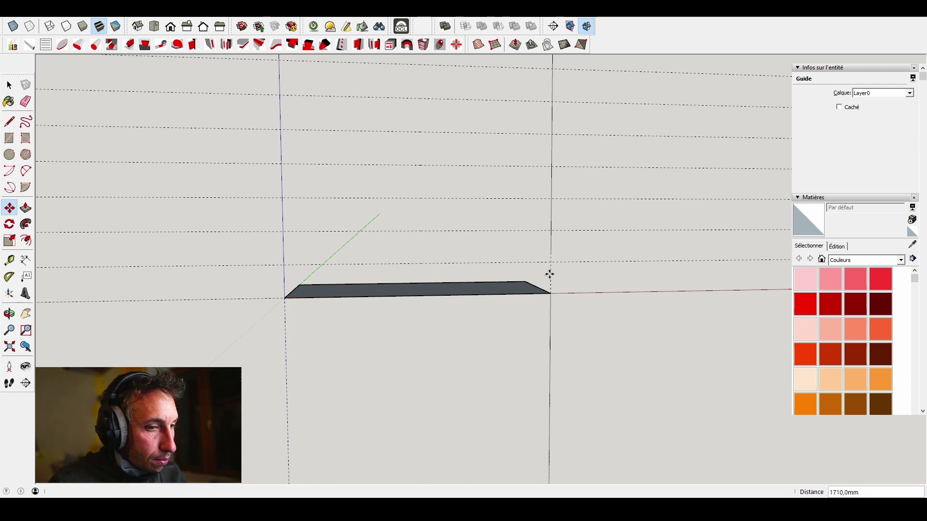
pyautogui.click(550, 274)
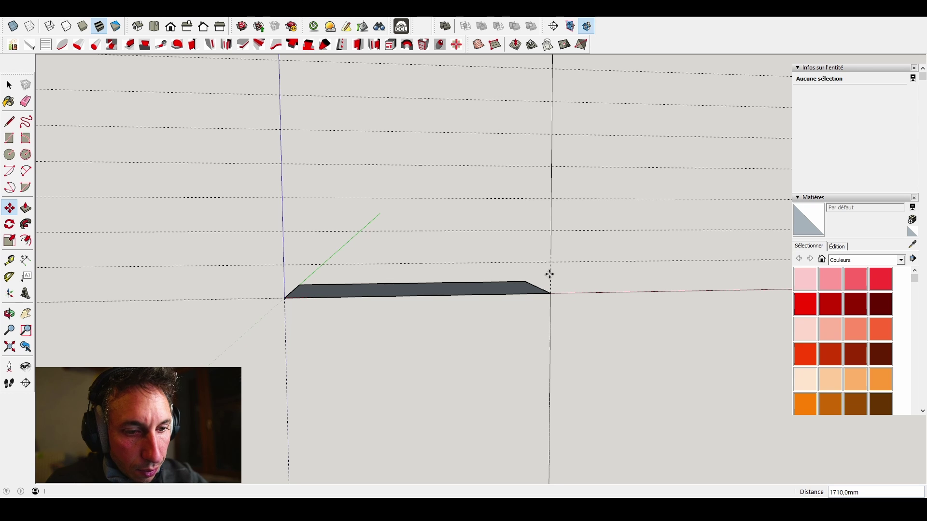
pyautogui.write('/9')
pyautogui.press('Return')
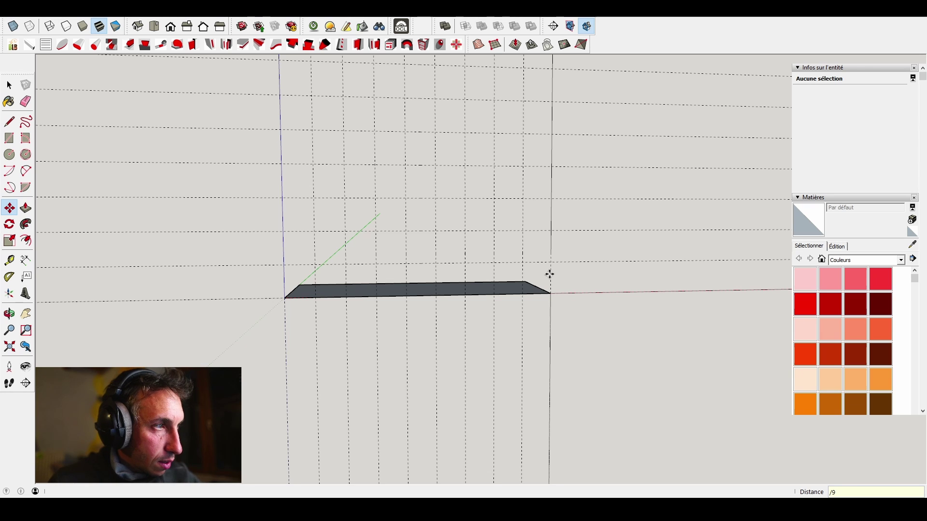
pyautogui.scroll(-2, 495, 261)
pyautogui.moveTo(484, 280); pyautogui.dragTo(444, 234, button='middle')
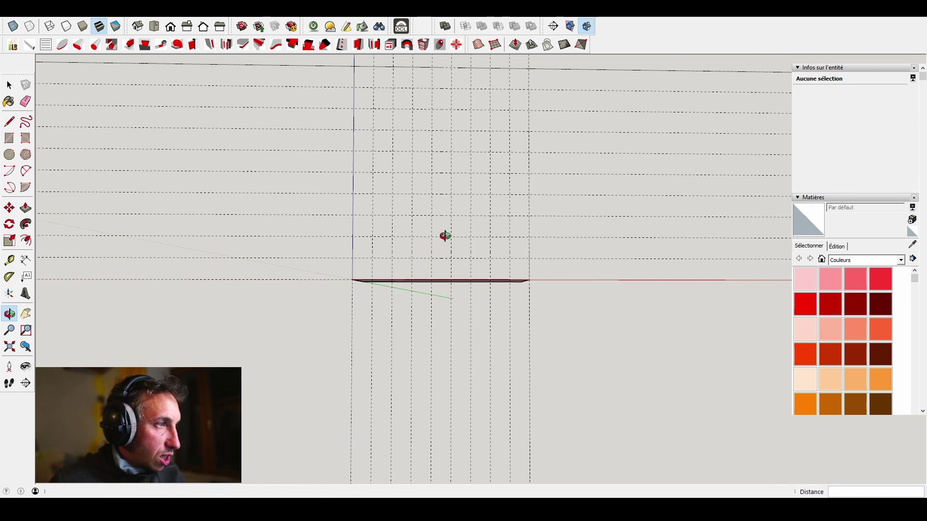
pyautogui.press('space')
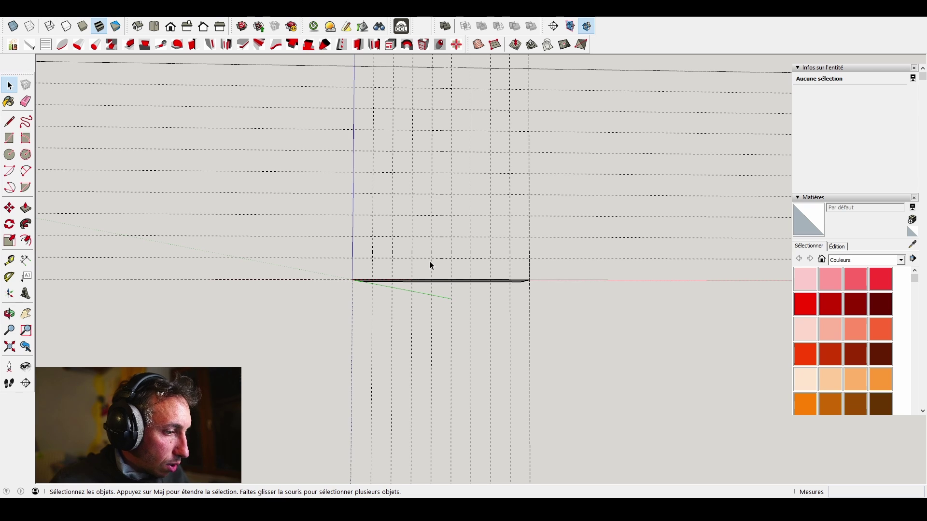
pyautogui.press('t')
pyautogui.scroll(2, 360, 263)
pyautogui.scroll(-1, 371, 269)
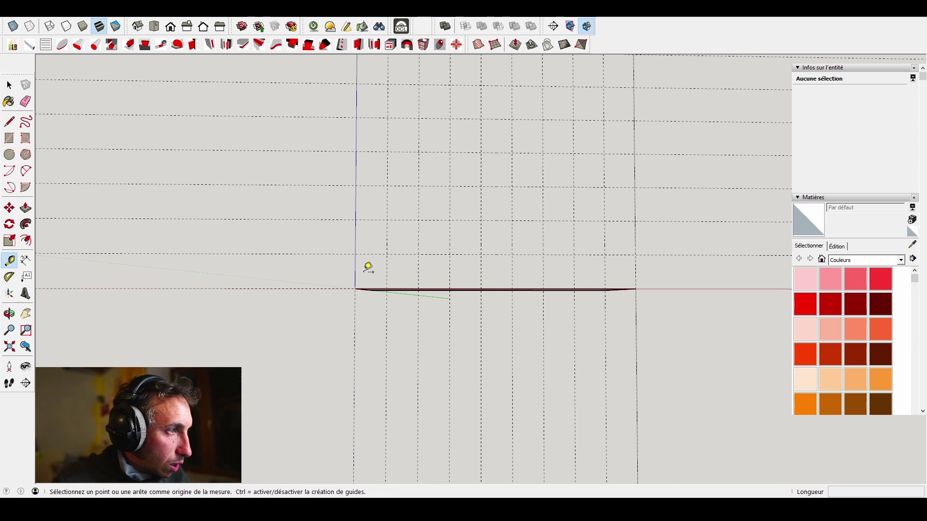
pyautogui.click(356, 267)
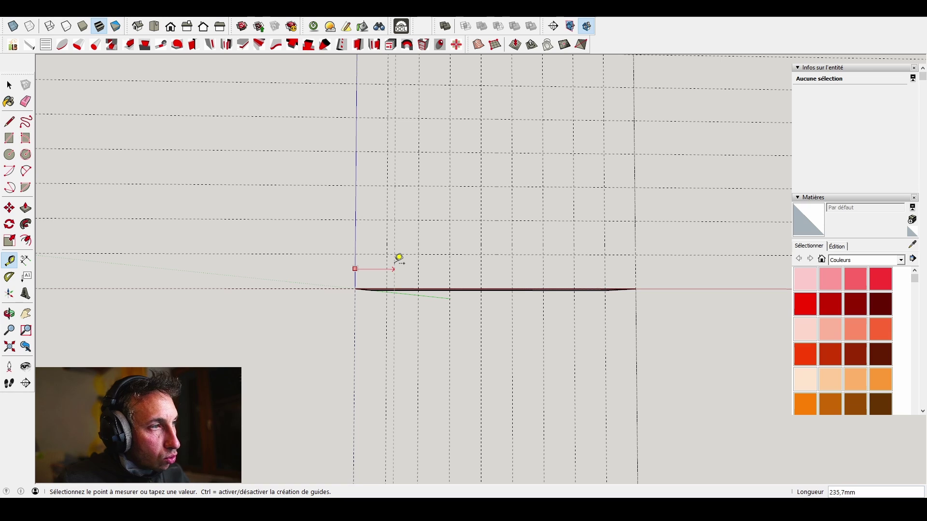
pyautogui.scroll(-1, 400, 259)
pyautogui.press('space')
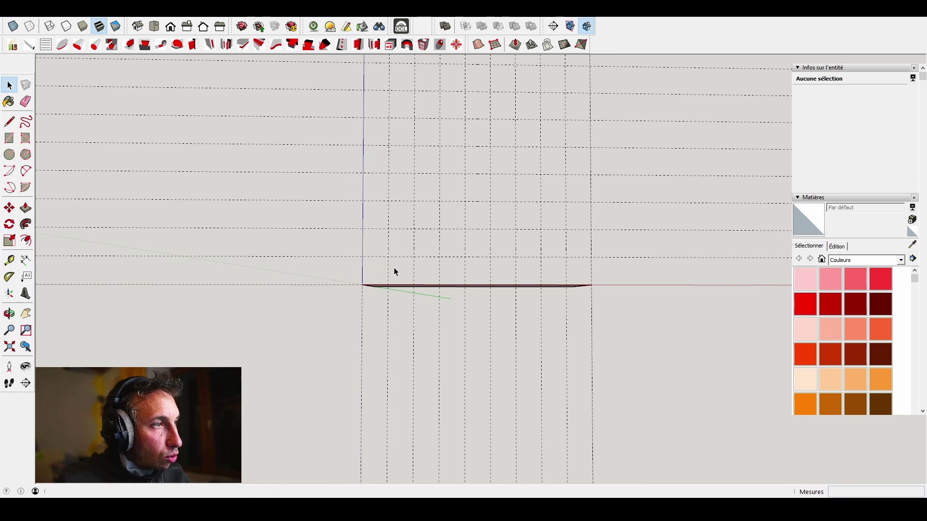
# - Examine the guide grid over the footprint, including the intersections near the upper guide and the far end
pyautogui.scroll(-5, 393, 268)
pyautogui.moveTo(401, 225); pyautogui.dragTo(408, 279, button='middle')
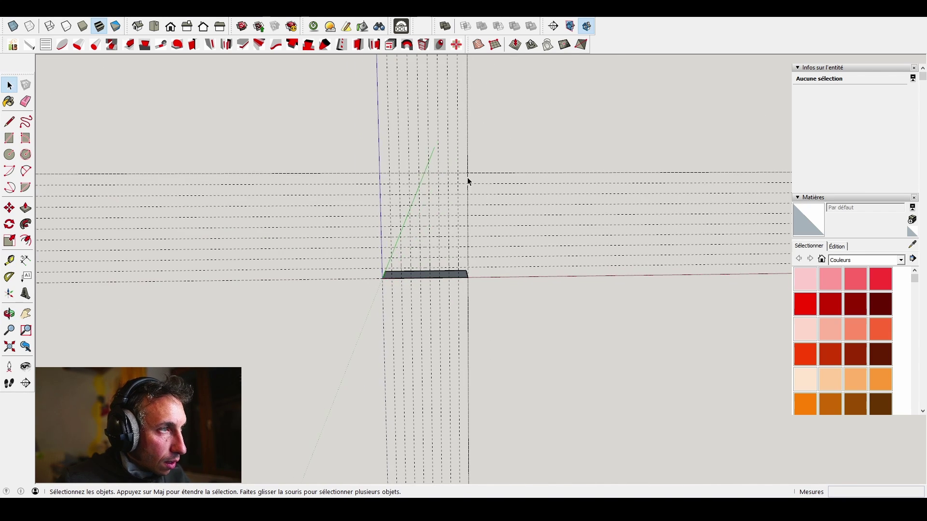
pyautogui.scroll(5, 466, 179)
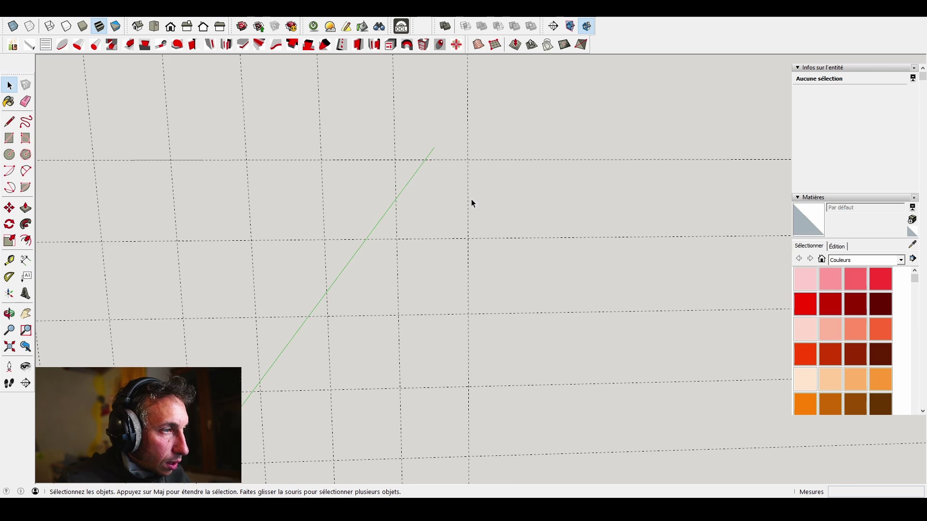
pyautogui.scroll(-4, 470, 205)
pyautogui.press('t')
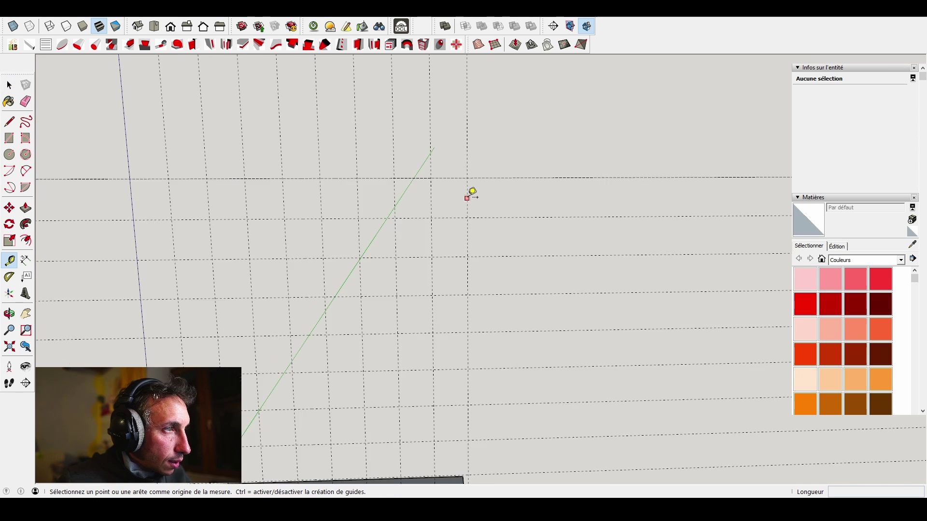
pyautogui.scroll(-2, 467, 199)
pyautogui.moveTo(468, 199); pyautogui.dragTo(472, 173, button='middle')
pyautogui.scroll(-3, 471, 173)
pyautogui.press('space')
pyautogui.scroll(1, 461, 189)
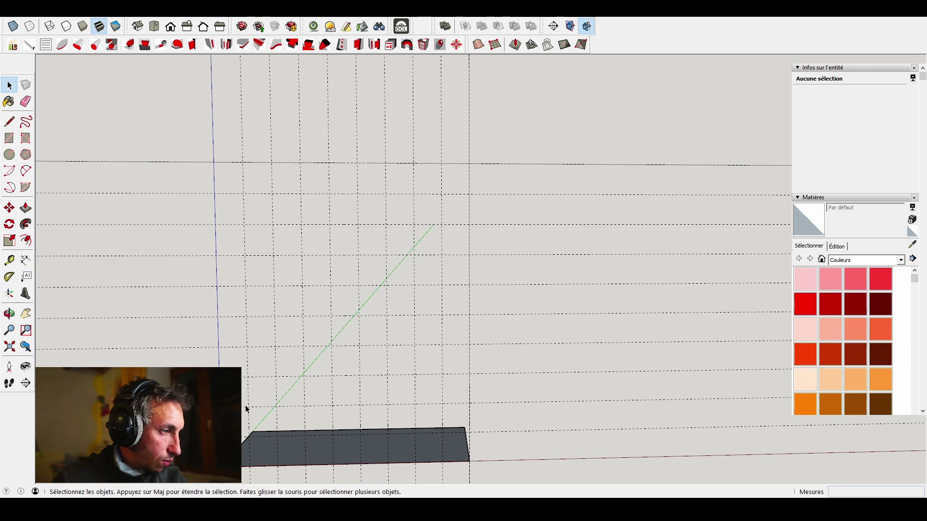
pyautogui.scroll(-4, 246, 410)
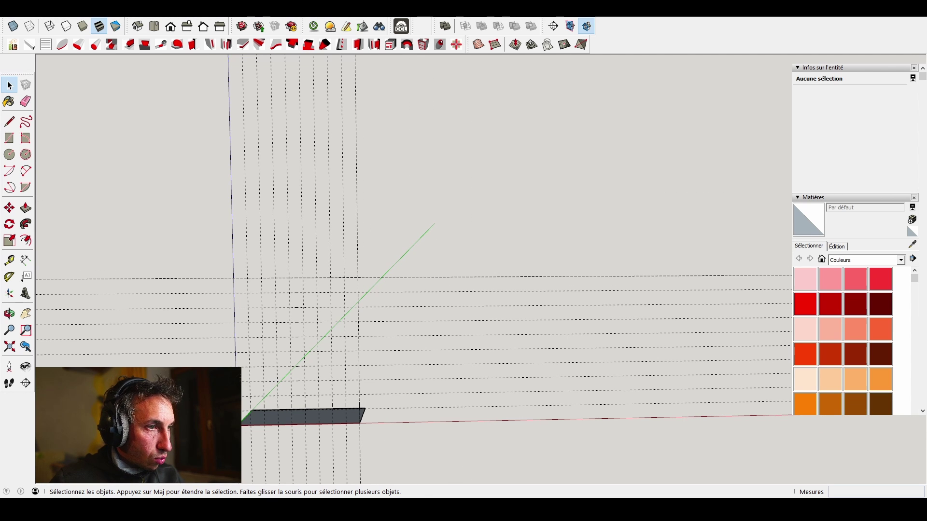
pyautogui.moveTo(300, 383)
pyautogui.mouseDown(button='middle')
pyautogui.moveTo(425, 292)
pyautogui.moveTo(446, 256)
pyautogui.mouseUp(button='middle')
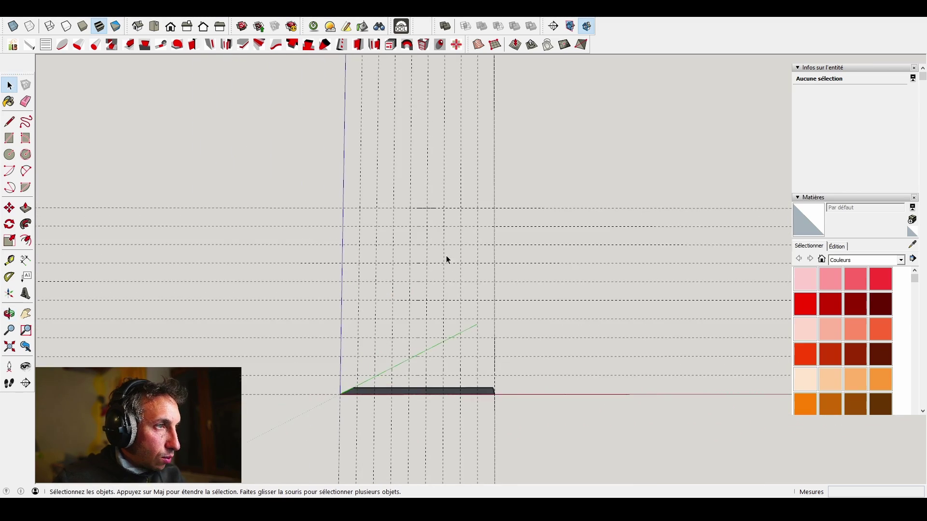
pyautogui.scroll(5, 482, 204)
pyautogui.scroll(3, 466, 261)
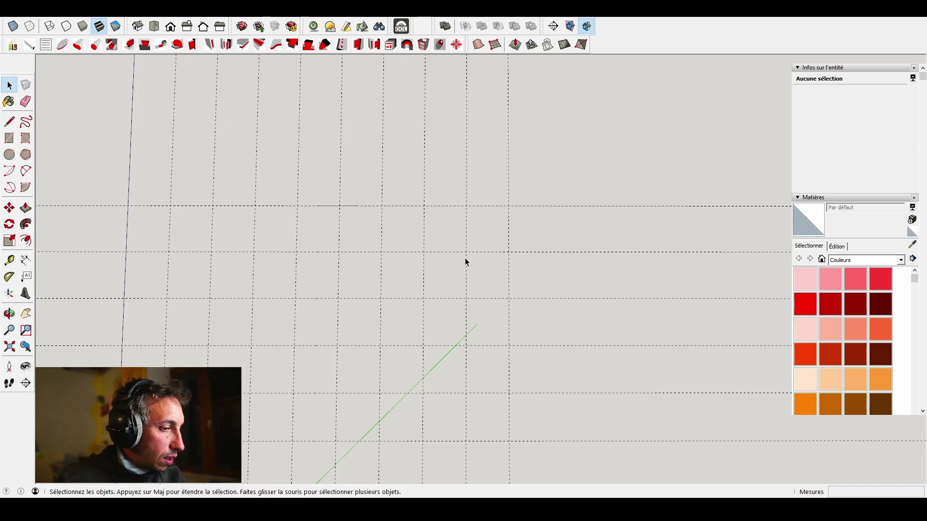
# - Add a horizontal guide 30 mm below the first height guide above the footprint
pyautogui.moveTo(467, 260); pyautogui.dragTo(447, 389, button='middle')
pyautogui.press('t')
pyautogui.scroll(-7, 521, 267)
pyautogui.scroll(6, 513, 357)
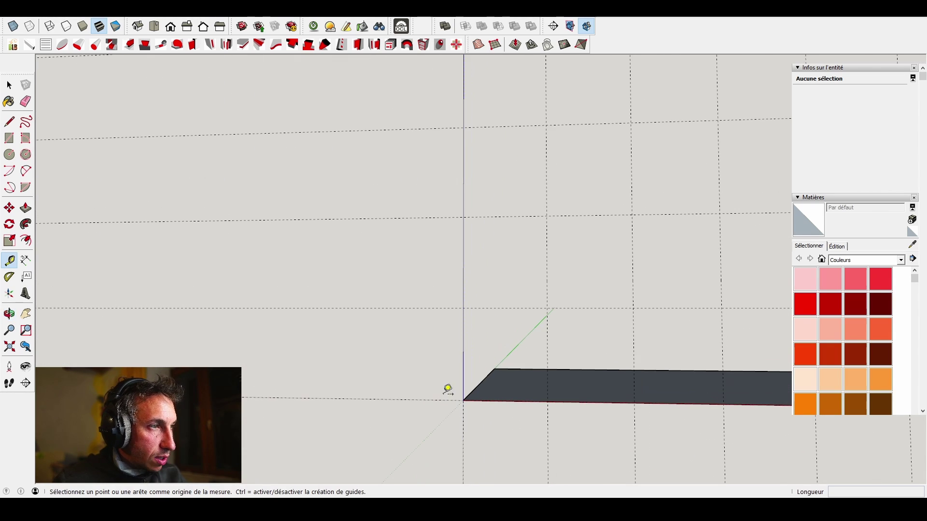
pyautogui.click(495, 307)
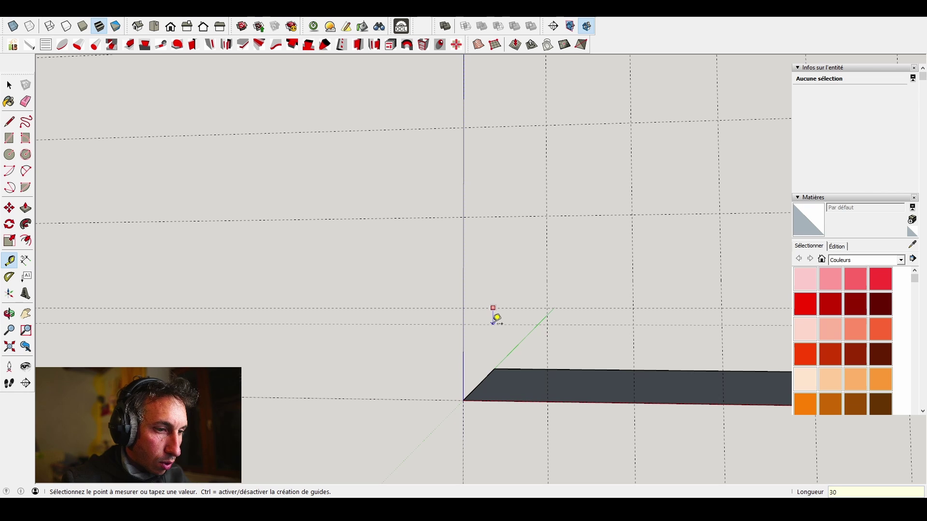
pyautogui.write('30')
pyautogui.press('Return')
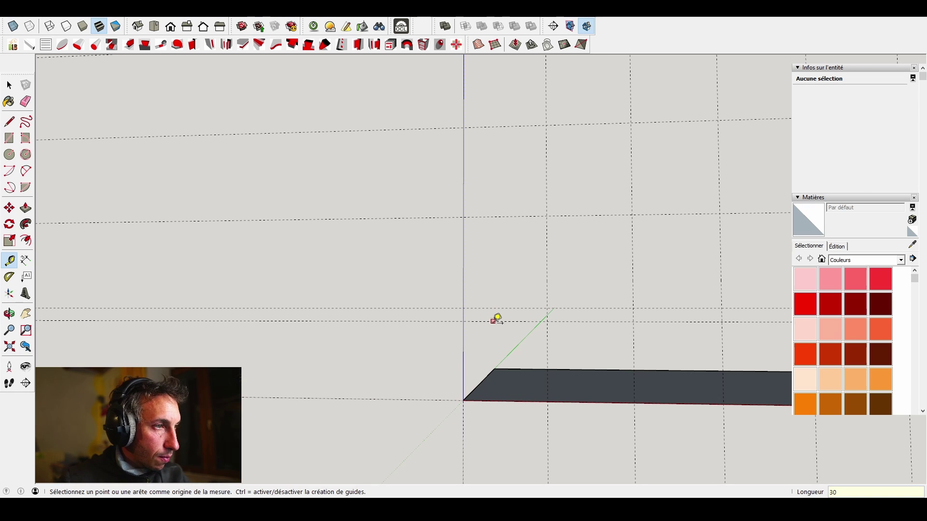
pyautogui.press('space')
# - Draw a 190 × 30 mm rectangle between the two lowest tread guides at the blue axis and extrude it 800 mm across the footprint's depth
pyautogui.press('r')
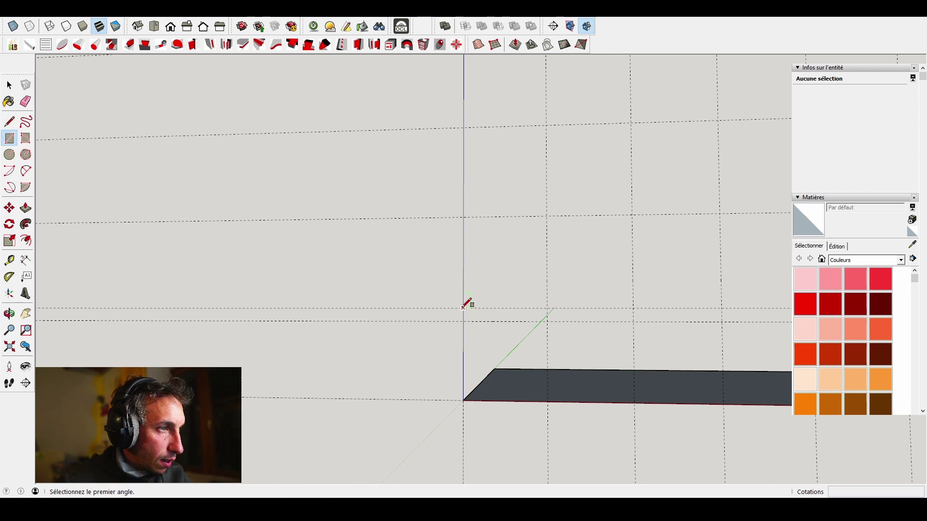
pyautogui.click(463, 308)
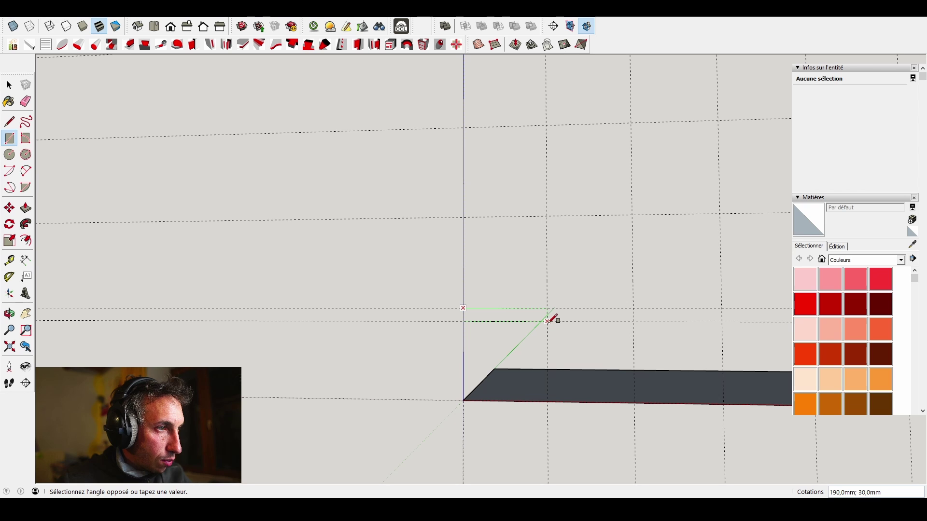
pyautogui.click(549, 319)
pyautogui.moveTo(439, 325); pyautogui.dragTo(659, 357, button='middle')
pyautogui.press('p')
pyautogui.click(531, 317)
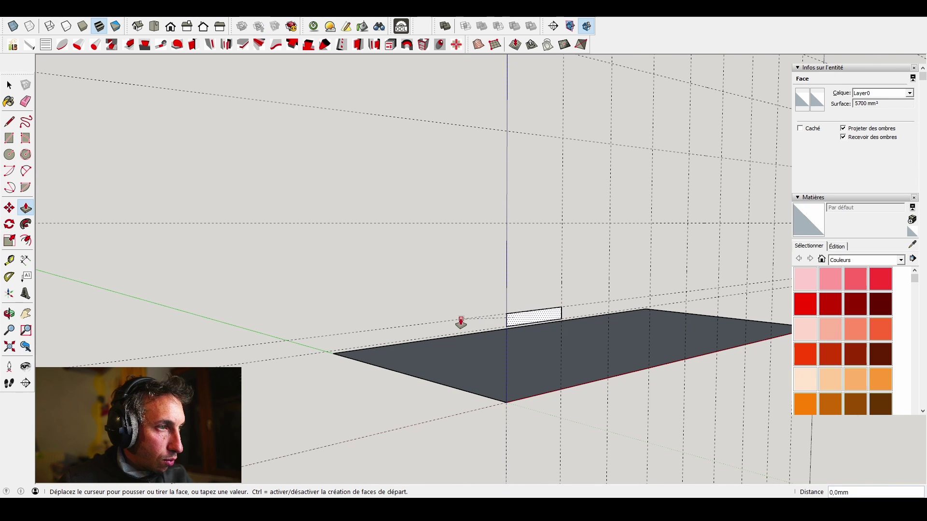
pyautogui.click(336, 357)
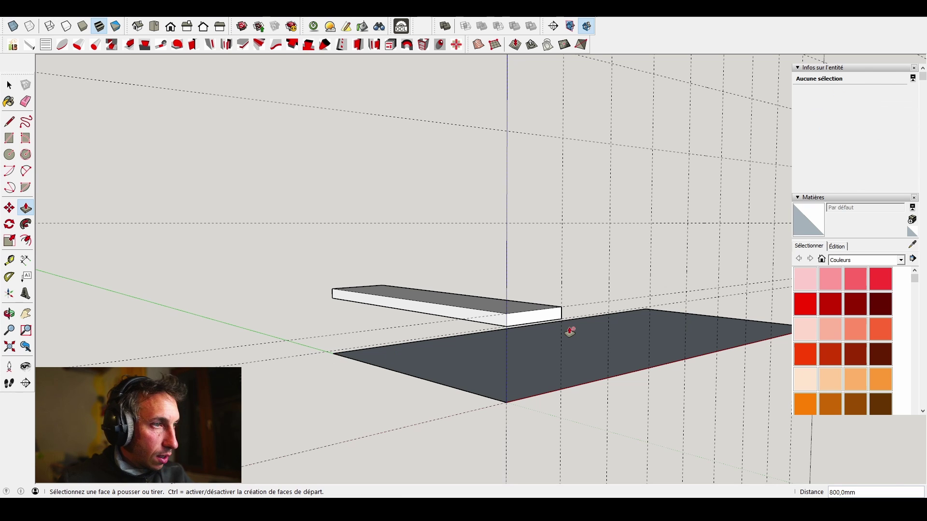
# - Extend the tread's long side face 20 mm along the red axis beyond the first vertical guide
pyautogui.moveTo(568, 327); pyautogui.dragTo(341, 323, button='middle')
pyautogui.scroll(4, 411, 313)
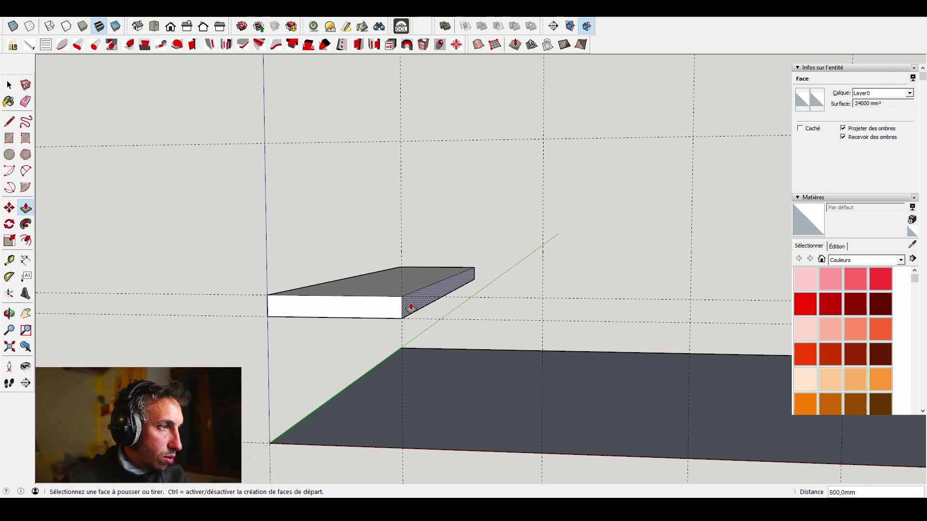
pyautogui.click(411, 307)
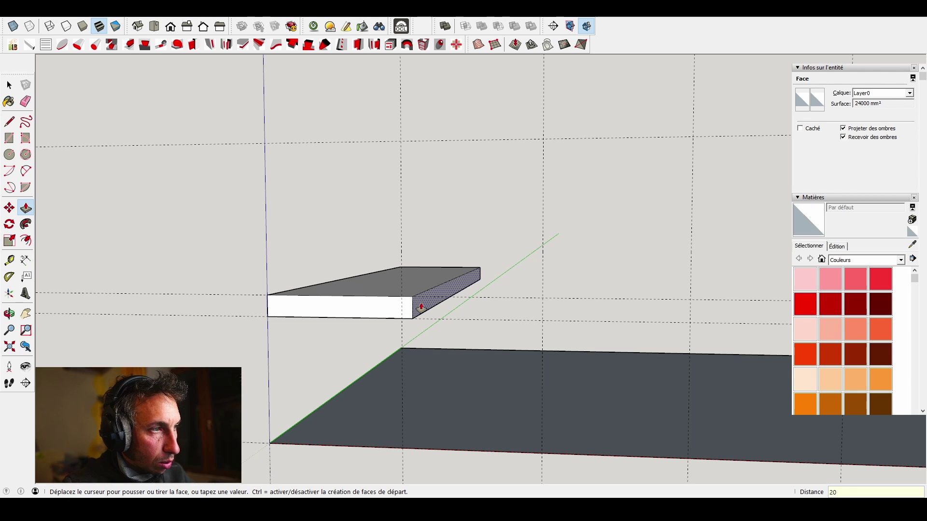
pyautogui.press('Return')
pyautogui.press('space')
# - Turn the whole tread solid into a component named marche
pyautogui.scroll(-3, 361, 299)
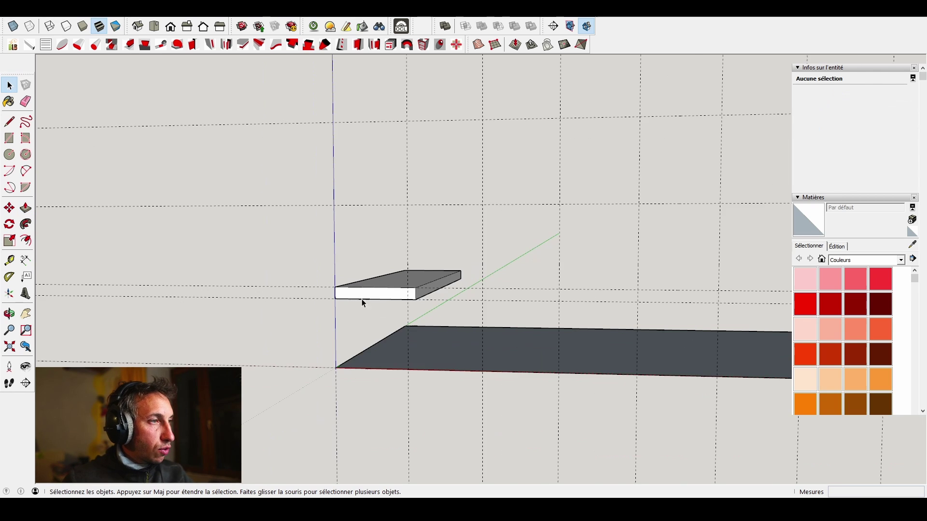
pyautogui.moveTo(361, 299); pyautogui.dragTo(457, 323, button='middle')
pyautogui.tripleClick(445, 313)
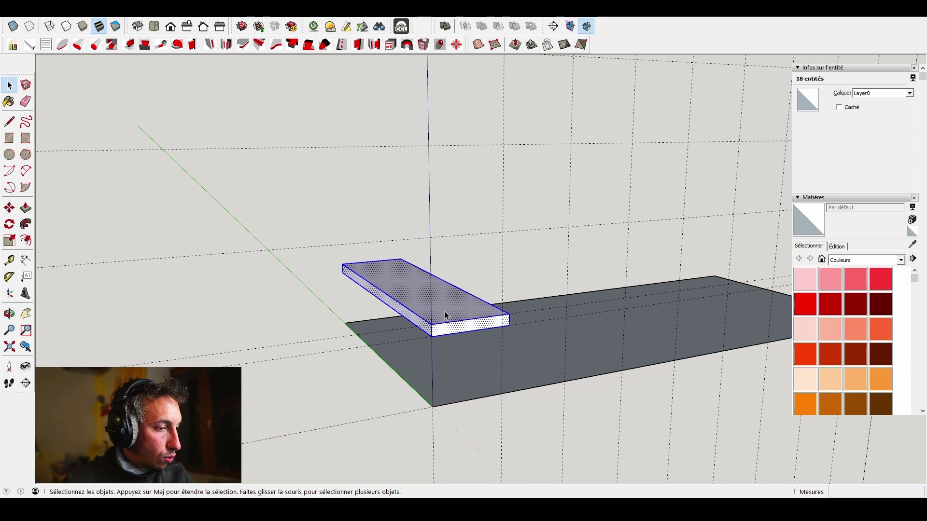
pyautogui.press('g')
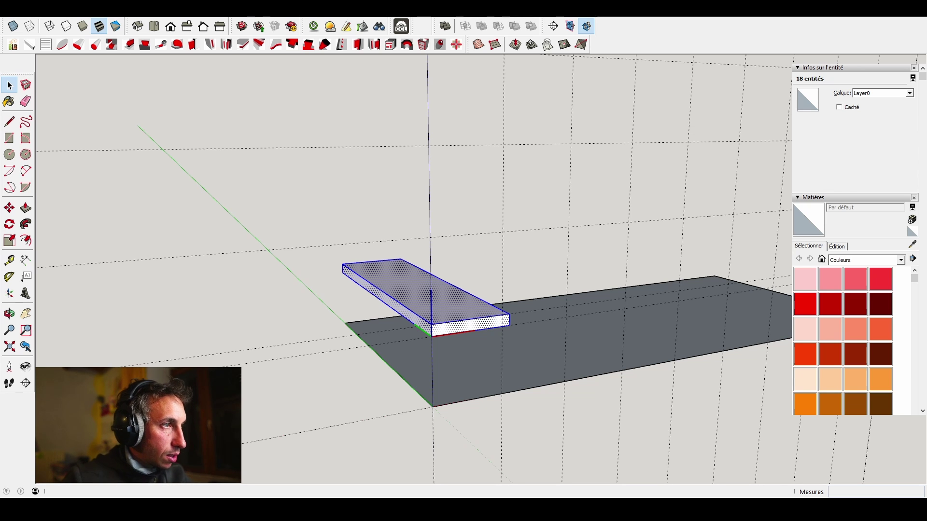
pyautogui.click(474, 321)
# - Copy the tread from its lower front corner to the next guide intersection up and across, and repeat the copy 9 times
pyautogui.moveTo(491, 340); pyautogui.dragTo(426, 298, button='middle')
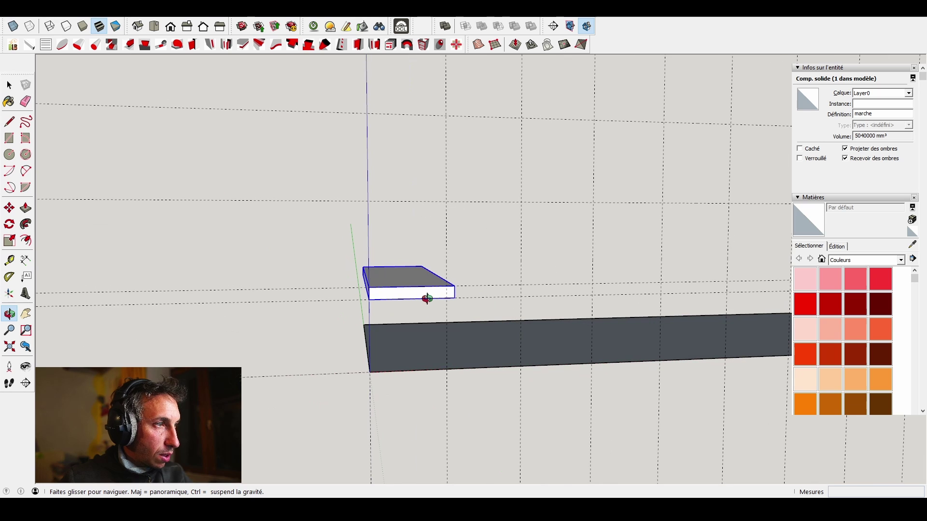
pyautogui.press('m')
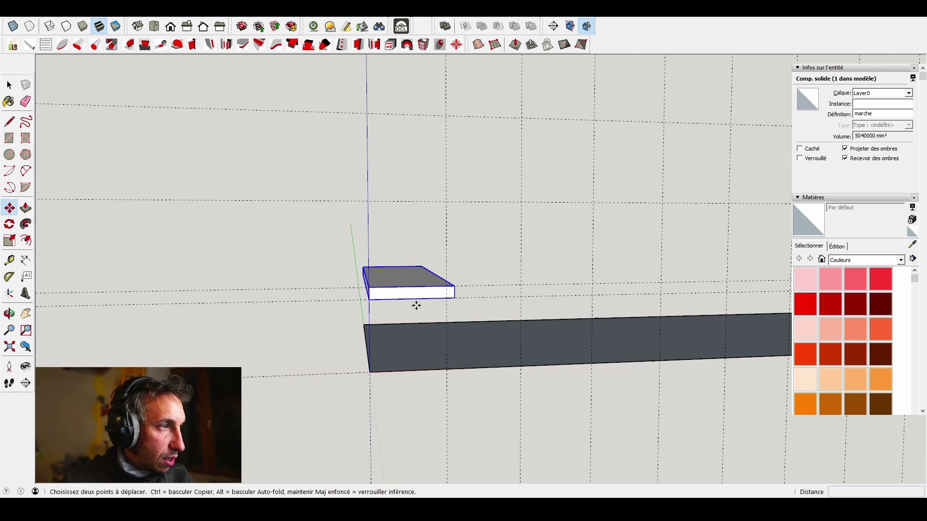
pyautogui.click(370, 299)
pyautogui.press('ctrl')
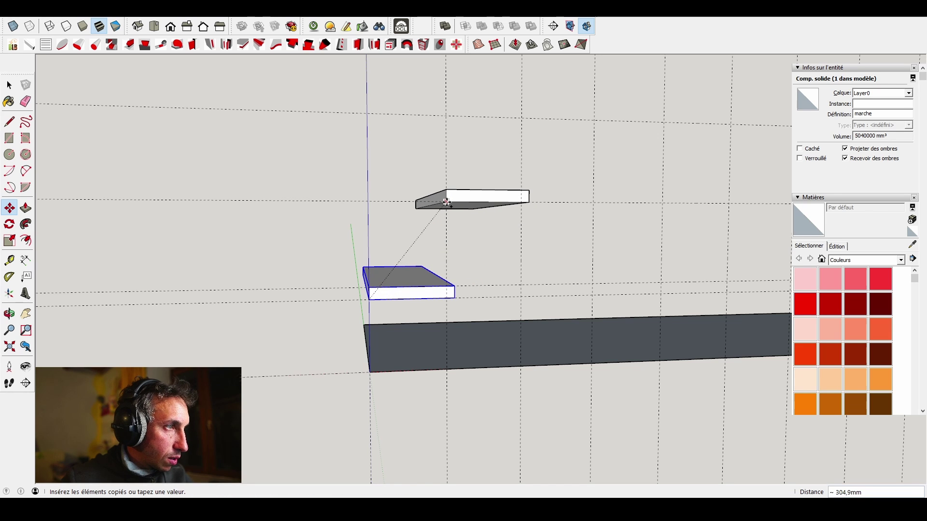
pyautogui.click(447, 203)
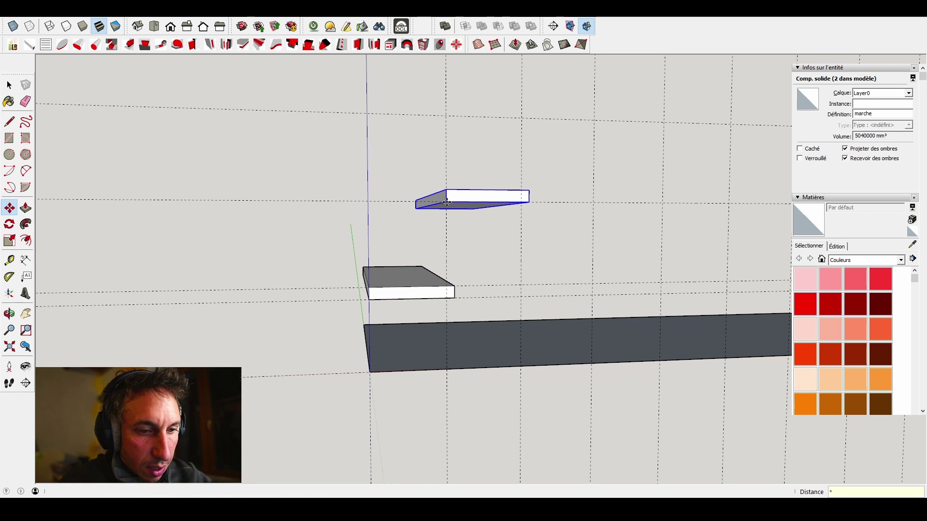
pyautogui.write('*9')
pyautogui.press('Return')
# - Examine the full run of treads against the guides, up to the topmost copy
pyautogui.scroll(-3, 447, 217)
pyautogui.moveTo(447, 217); pyautogui.dragTo(476, 255, button='middle')
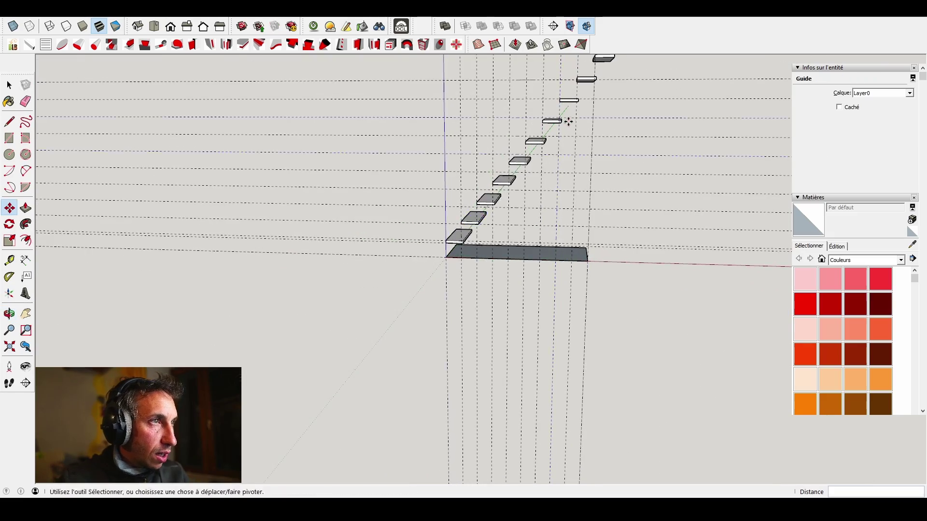
pyautogui.scroll(5, 573, 78)
pyautogui.scroll(6, 572, 82)
pyautogui.moveTo(538, 169); pyautogui.dragTo(510, 186, button='middle')
pyautogui.scroll(-5, 509, 199)
pyautogui.moveTo(541, 223); pyautogui.dragTo(565, 118, button='middle')
pyautogui.scroll(-4, 556, 168)
pyautogui.scroll(3, 592, 128)
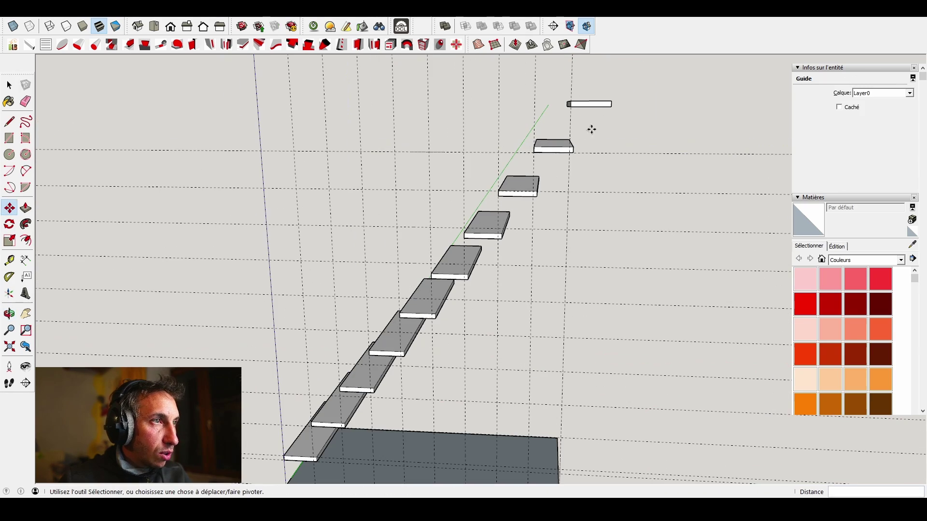
# - Check the topmost tread's component information and undo the repeated tread copies
pyautogui.press('space')
pyautogui.click(600, 109)
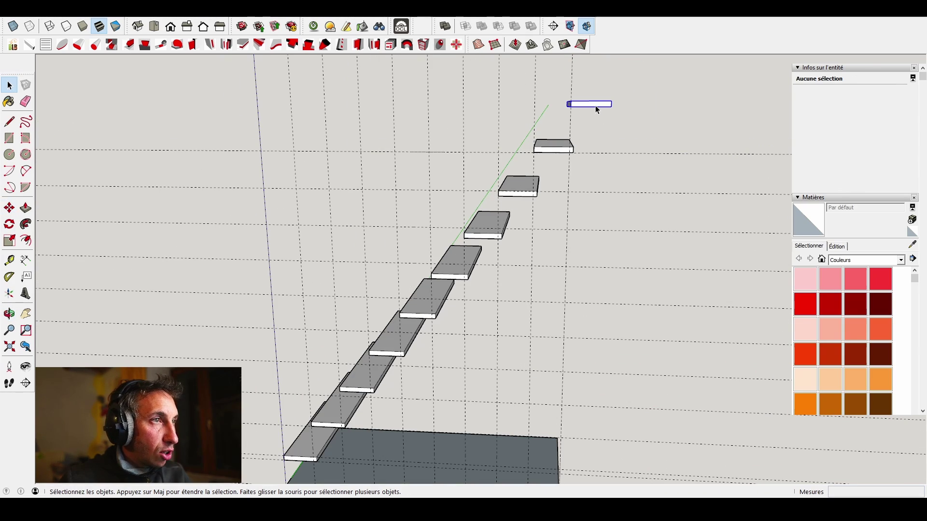
pyautogui.click(597, 110)
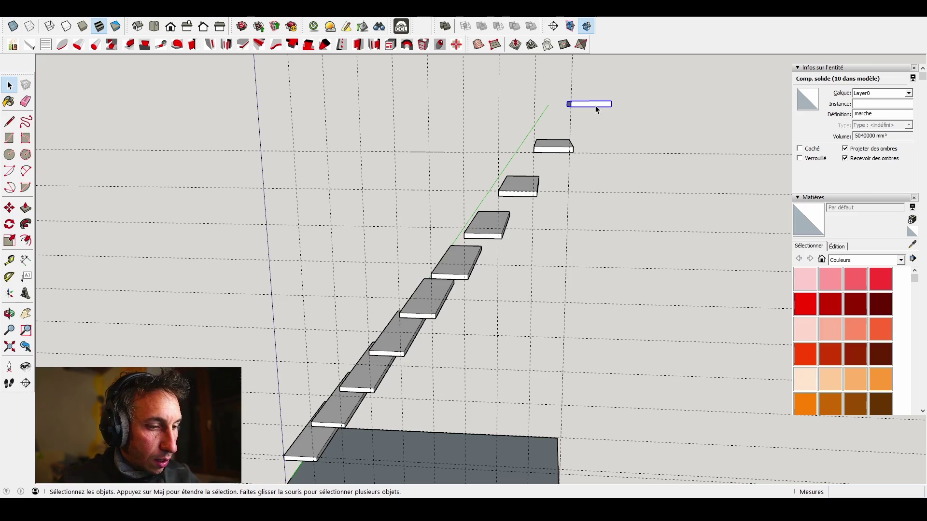
pyautogui.moveTo(595, 105); pyautogui.dragTo(594, 227, button='middle')
pyautogui.moveTo(414, 306); pyautogui.dragTo(486, 234, button='middle')
pyautogui.scroll(3, 496, 252)
pyautogui.press('space')
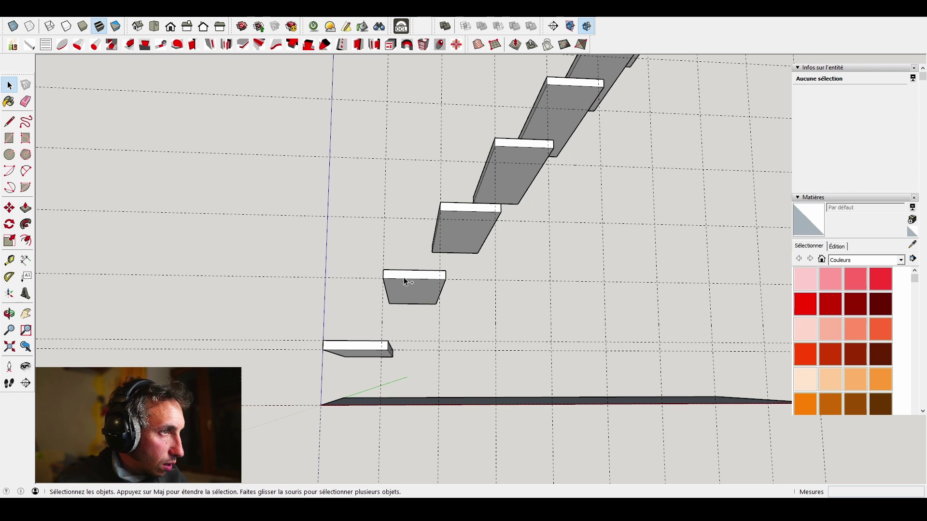
pyautogui.hotkey('ctrl', 'z')
# - Copy the tread from its upper front corner to the next guide intersection up and across, and repeat the copy 9 times
pyautogui.scroll(2, 358, 352)
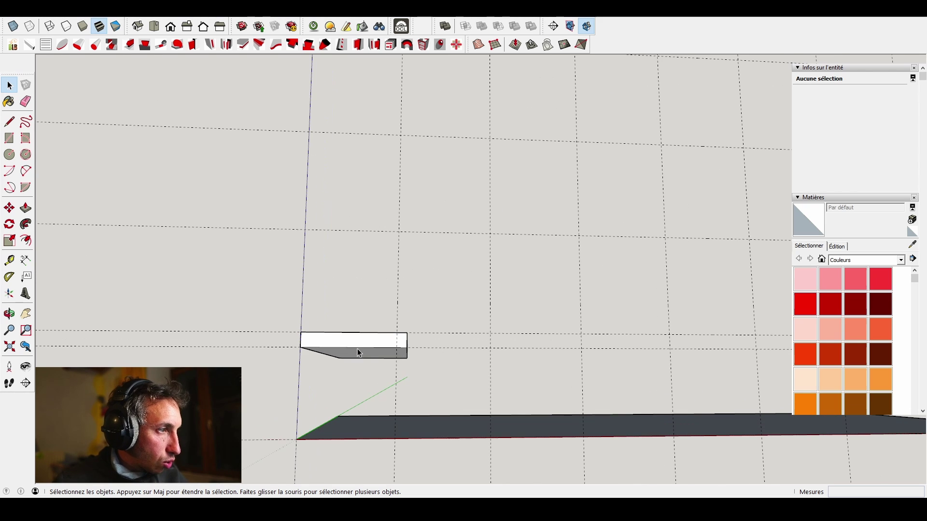
pyautogui.click(357, 343)
pyautogui.press('m')
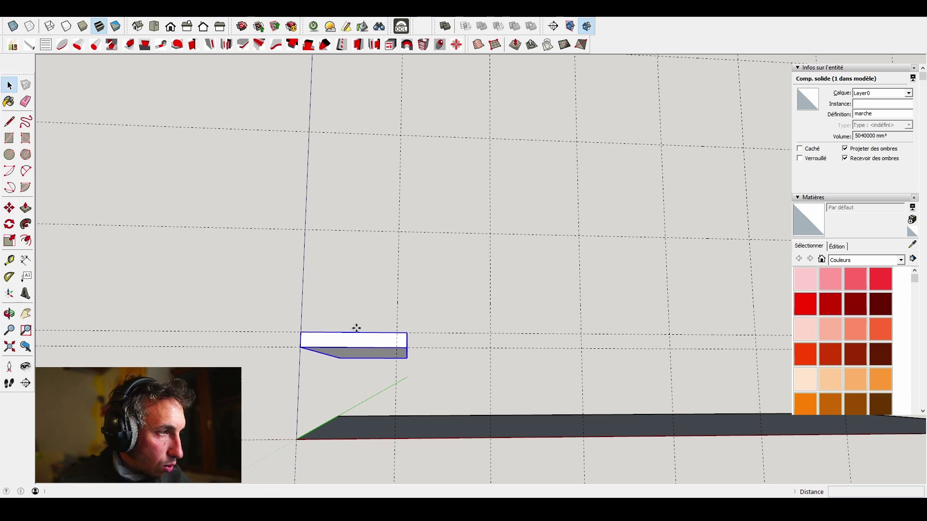
pyautogui.click(301, 333)
pyautogui.press('ctrl')
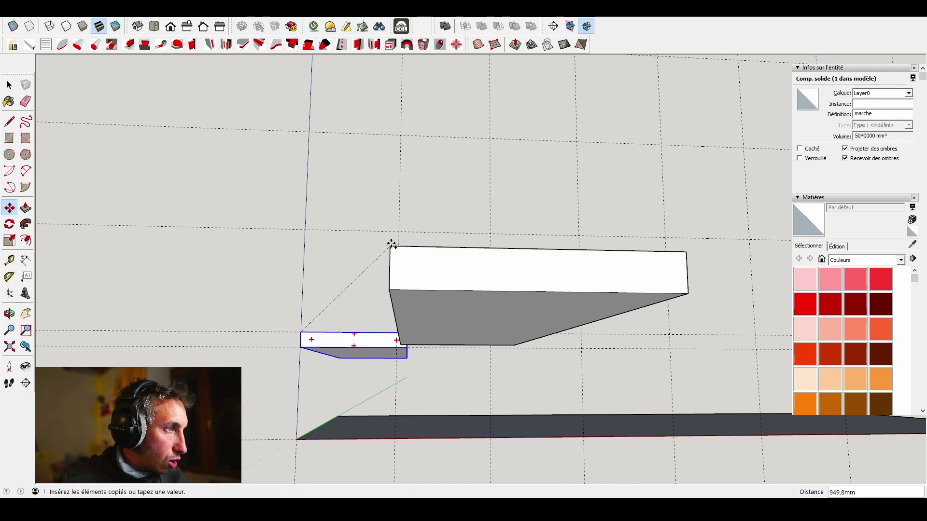
pyautogui.moveTo(399, 225); pyautogui.dragTo(475, 277, button='middle')
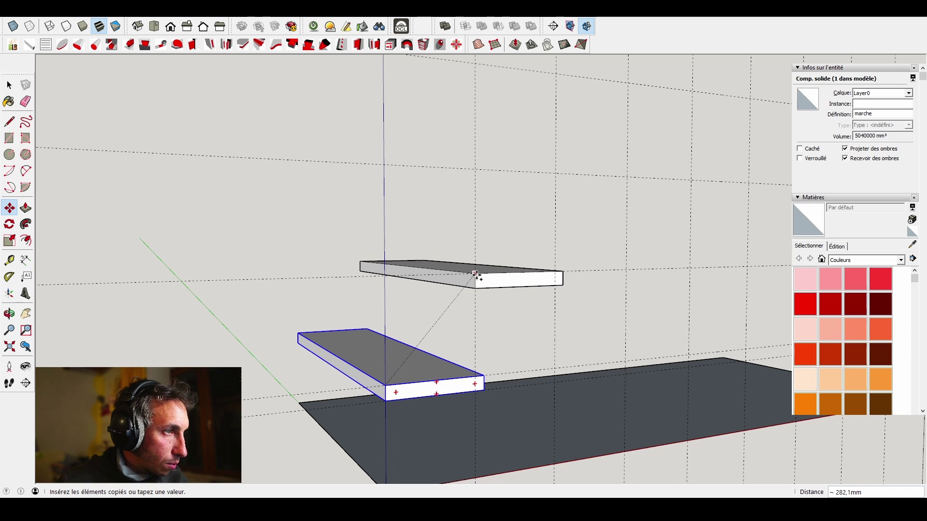
pyautogui.click(476, 276)
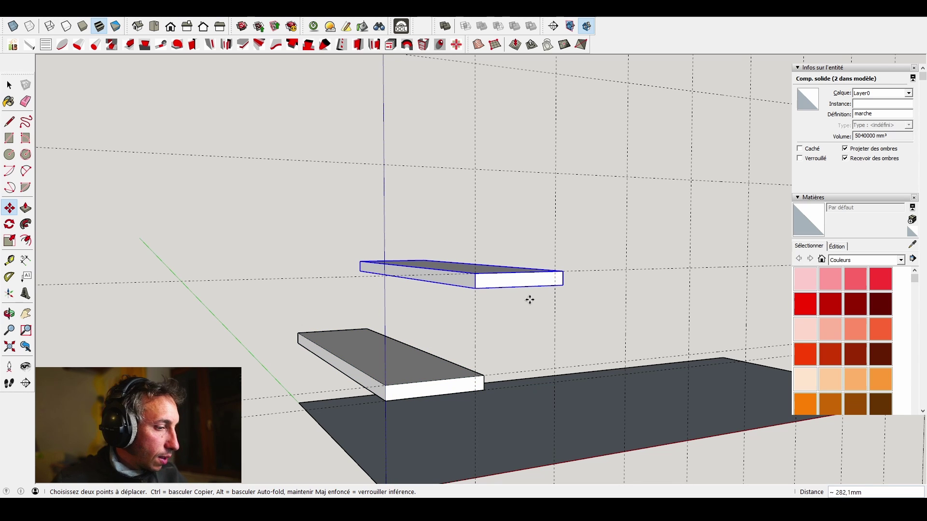
pyautogui.press('Return')
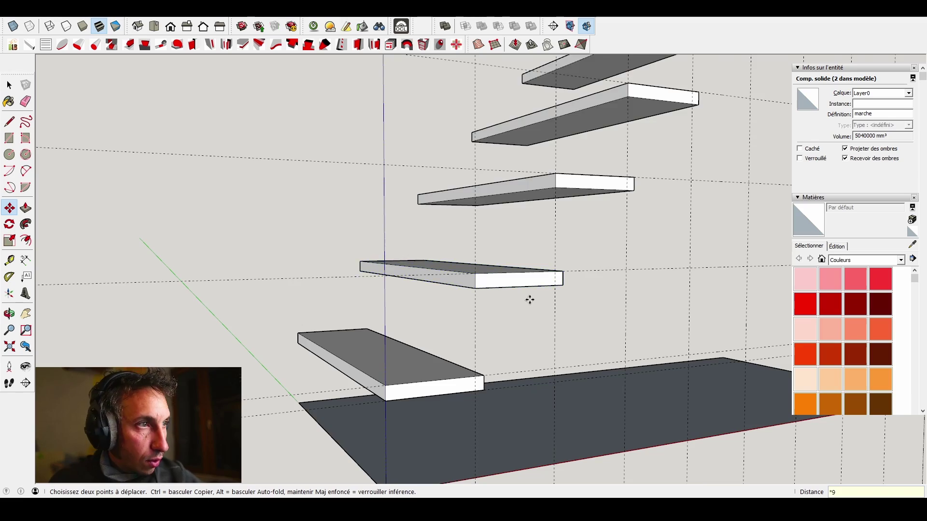
# - Delete the topmost tread at the upper end of the run
pyautogui.scroll(-5, 530, 302)
pyautogui.moveTo(519, 302); pyautogui.dragTo(423, 265, button='middle')
pyautogui.scroll(-1, 545, 170)
pyautogui.scroll(5, 553, 157)
pyautogui.scroll(3, 565, 176)
pyautogui.moveTo(566, 175); pyautogui.dragTo(513, 178, button='middle')
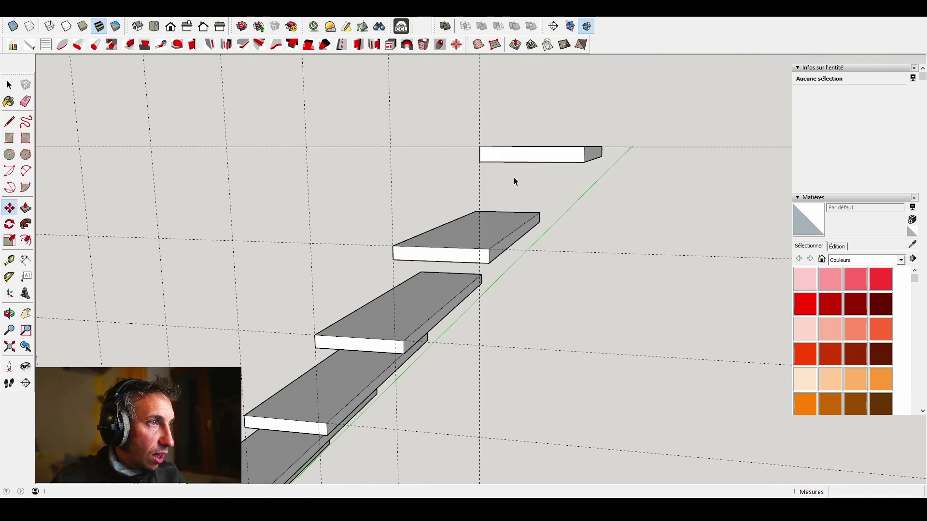
pyautogui.press('space')
pyautogui.click(530, 159)
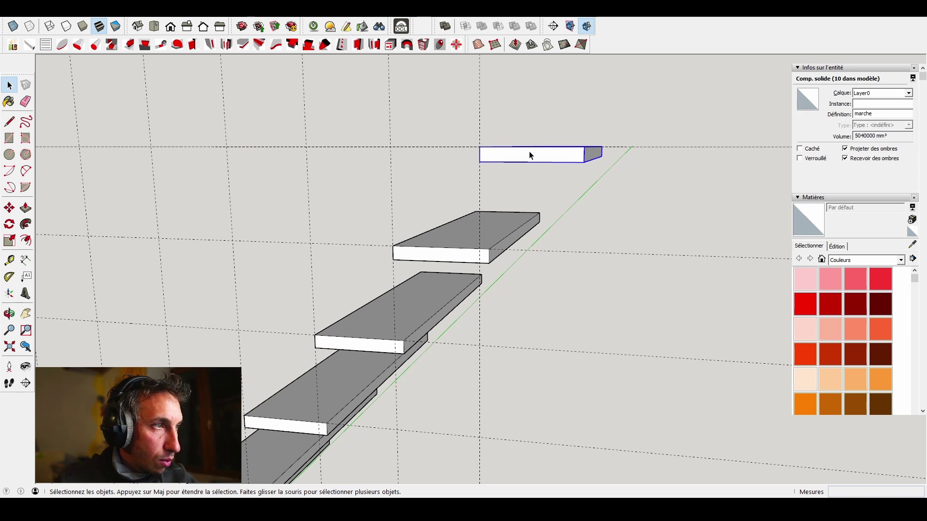
pyautogui.press('Delete')
# - Edit the marche component at the highest remaining tread and push its long side face back to the last vertical guide
pyautogui.moveTo(408, 297); pyautogui.dragTo(463, 258, button='middle')
pyautogui.moveTo(540, 216); pyautogui.dragTo(513, 227, button='middle')
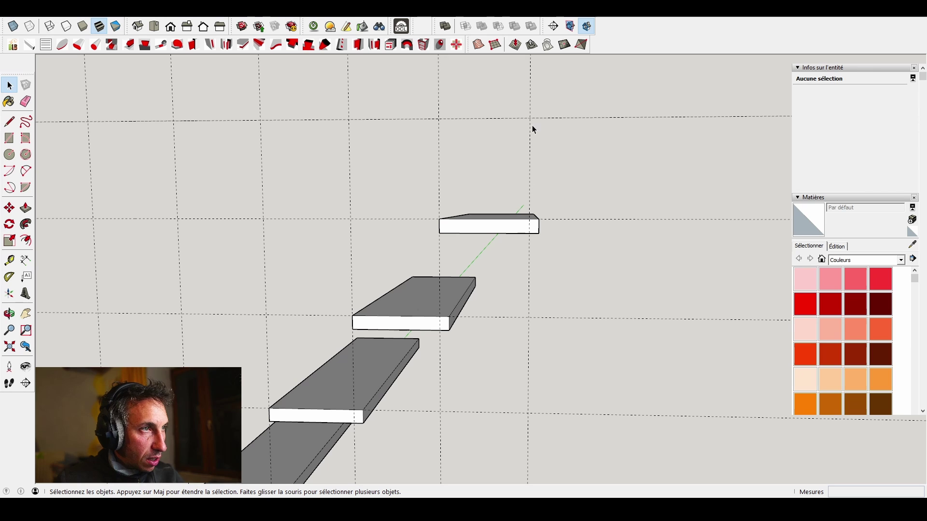
pyautogui.click(512, 232)
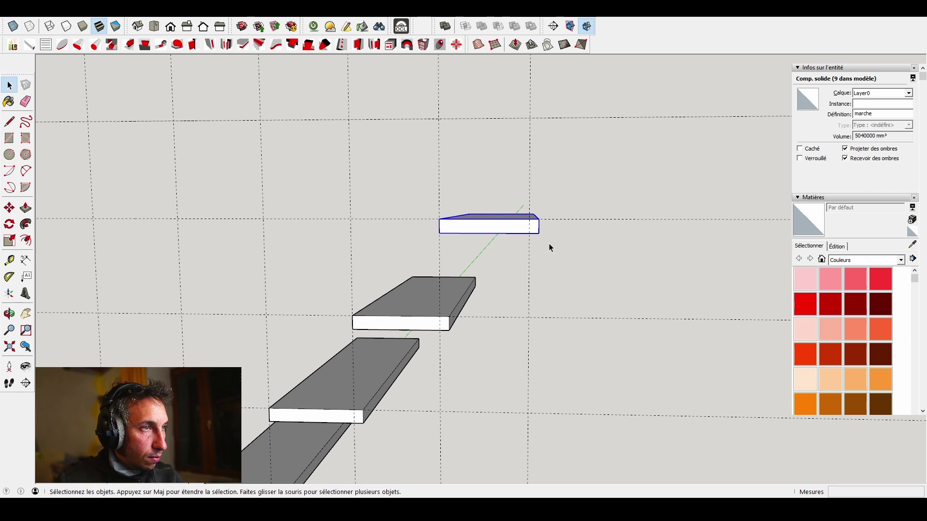
pyautogui.moveTo(548, 246); pyautogui.dragTo(451, 233, button='middle')
pyautogui.doubleClick(452, 236)
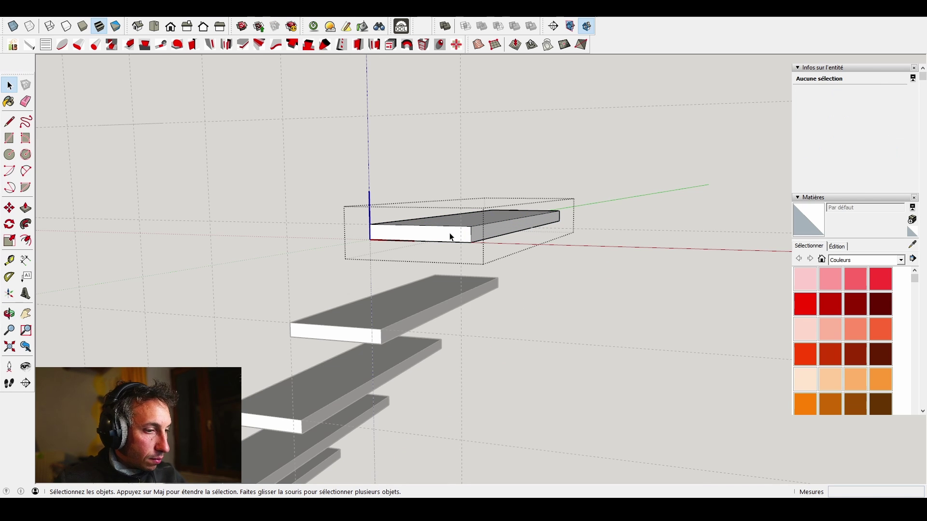
pyautogui.press('p')
pyautogui.click(478, 237)
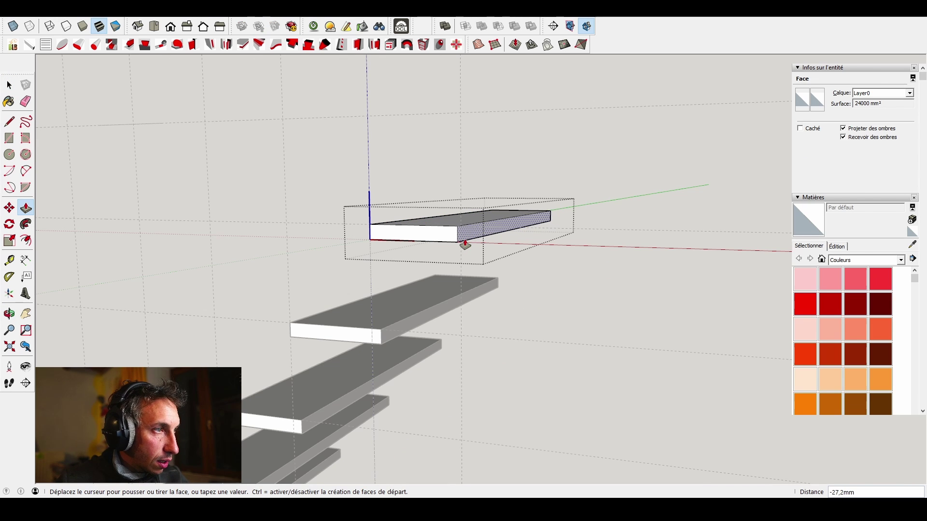
pyautogui.click(462, 244)
pyautogui.scroll(-3, 462, 249)
pyautogui.press('space')
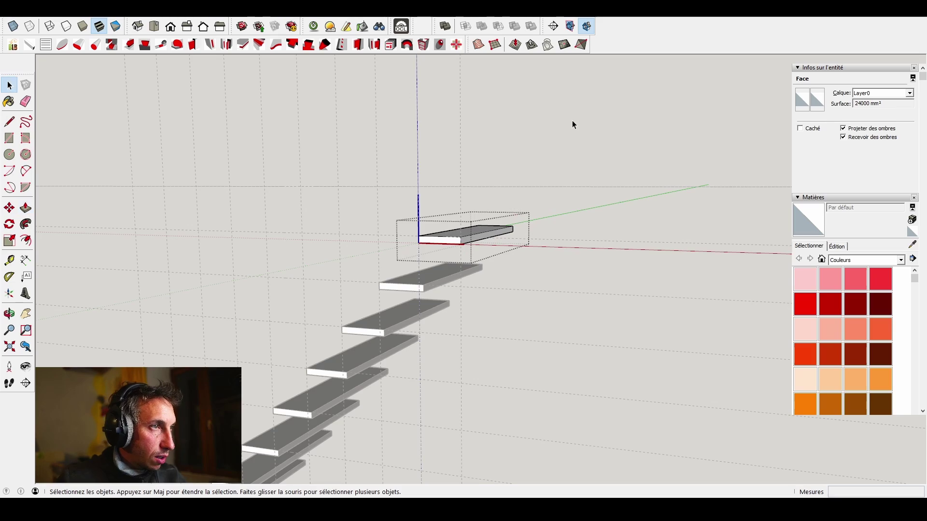
pyautogui.click(573, 121)
# - Examine the whole run of treads against the guides and the reference footprint
pyautogui.moveTo(404, 298); pyautogui.dragTo(456, 346, button='middle')
pyautogui.scroll(-2, 488, 221)
pyautogui.scroll(-3, 489, 222)
pyautogui.scroll(4, 400, 345)
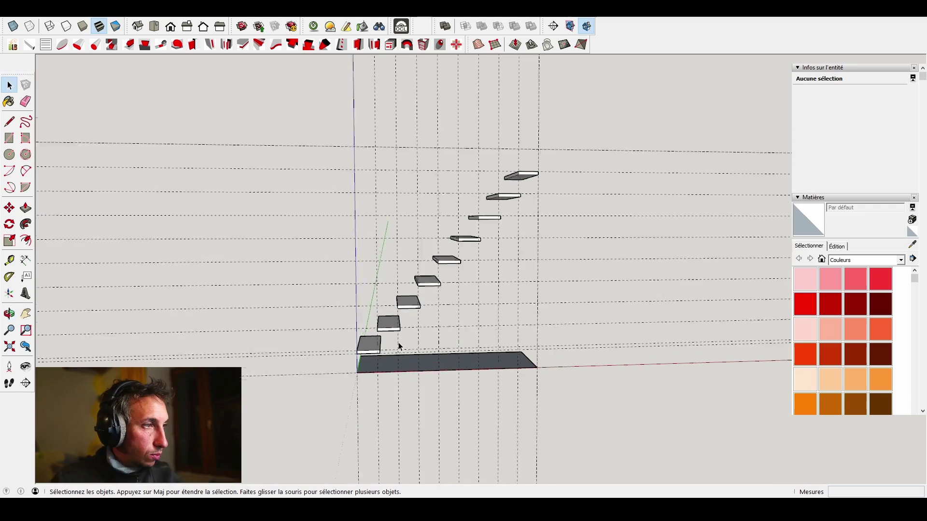
pyautogui.moveTo(512, 310)
pyautogui.mouseDown(button='middle')
pyautogui.moveTo(345, 364)
pyautogui.moveTo(535, 290)
pyautogui.moveTo(558, 265)
pyautogui.moveTo(378, 345)
pyautogui.moveTo(546, 306)
pyautogui.moveTo(705, 333)
pyautogui.moveTo(659, 371)
pyautogui.moveTo(648, 364)
pyautogui.mouseUp(button='middle')
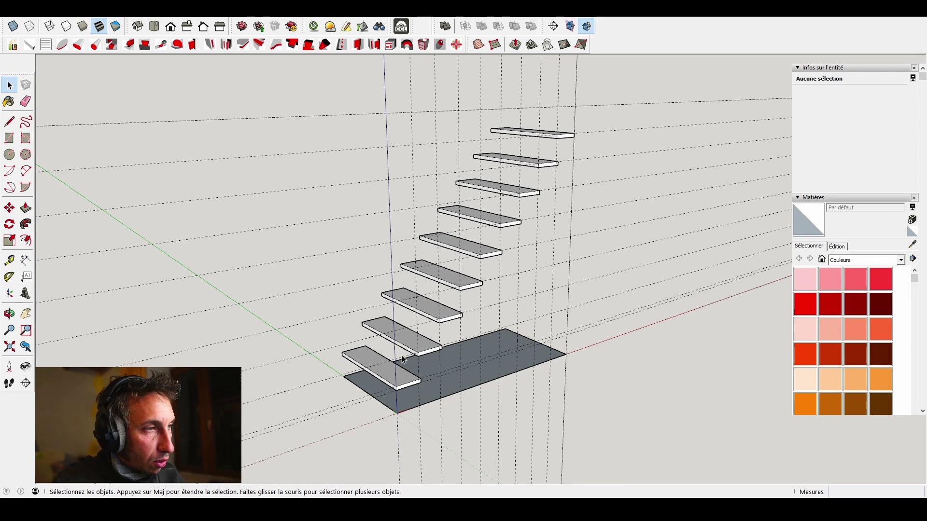
pyautogui.scroll(-2, 403, 359)
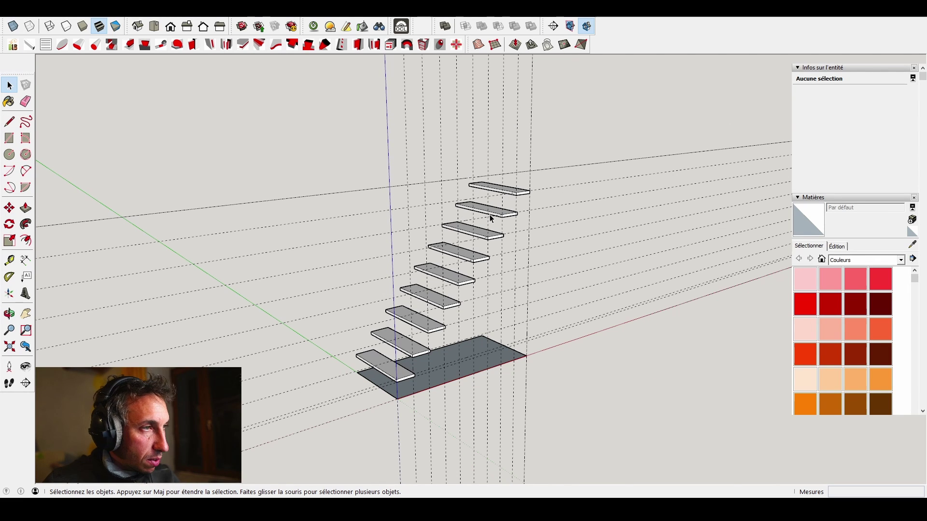
pyautogui.scroll(-2, 509, 226)
pyautogui.scroll(3, 518, 192)
pyautogui.scroll(1, 518, 191)
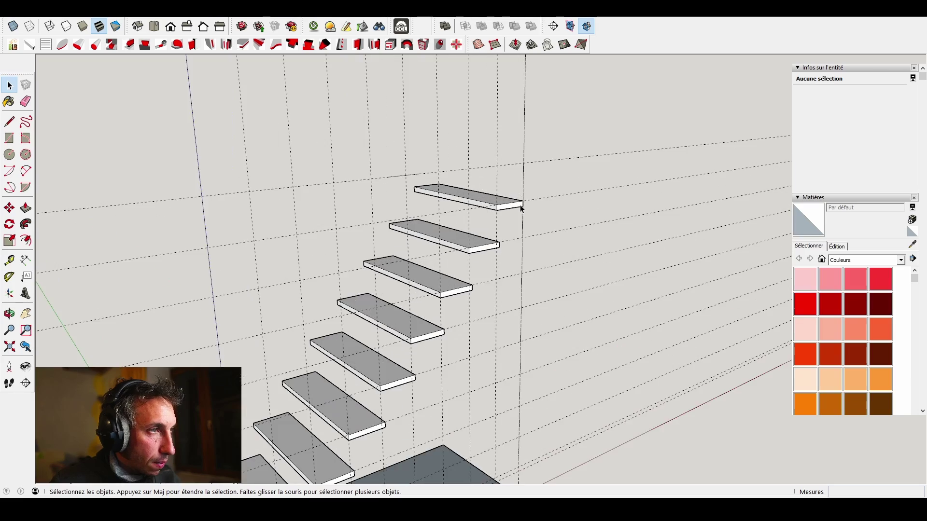
pyautogui.moveTo(521, 206); pyautogui.dragTo(420, 160, button='middle')
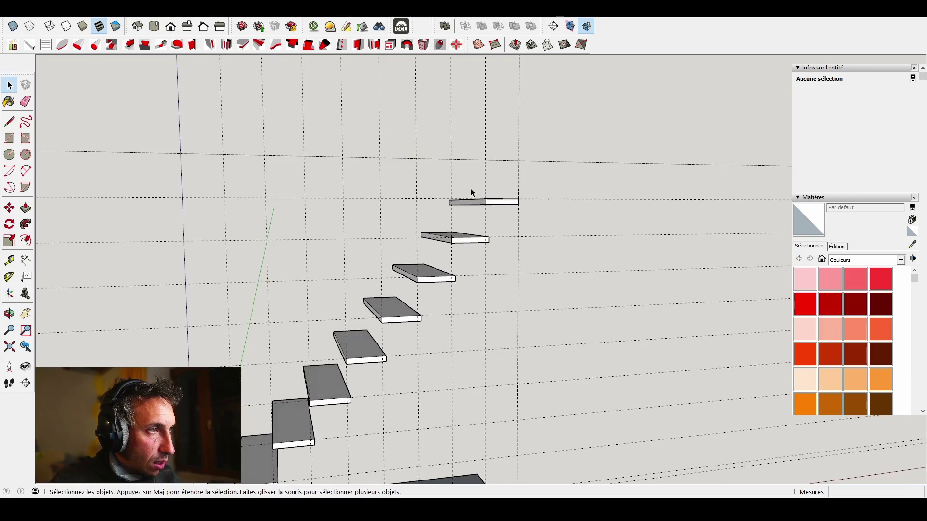
# - Place a guide point 20 mm straight above the topmost tread's upper front corner on its vertical guide
pyautogui.scroll(4, 482, 205)
pyautogui.moveTo(374, 201); pyautogui.dragTo(430, 233, button='middle')
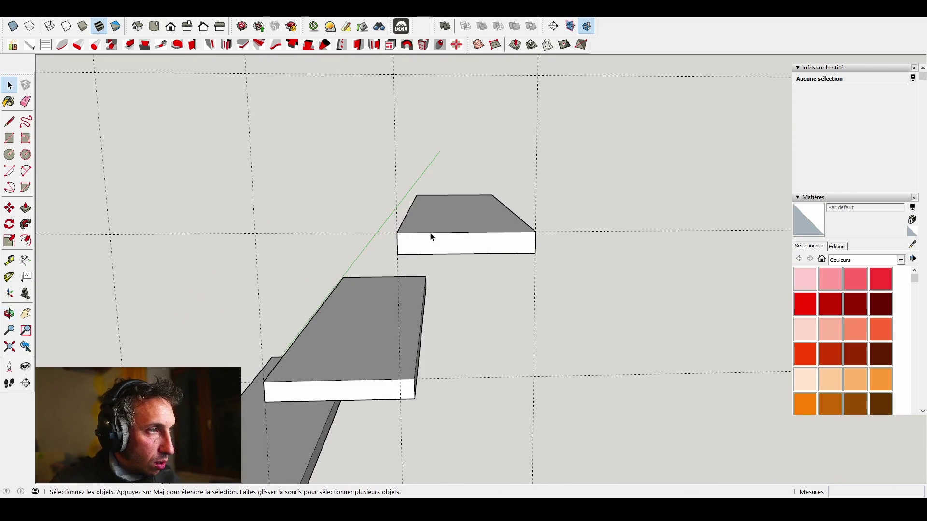
pyautogui.scroll(3, 445, 244)
pyautogui.scroll(-2, 445, 245)
pyautogui.scroll(-2, 446, 245)
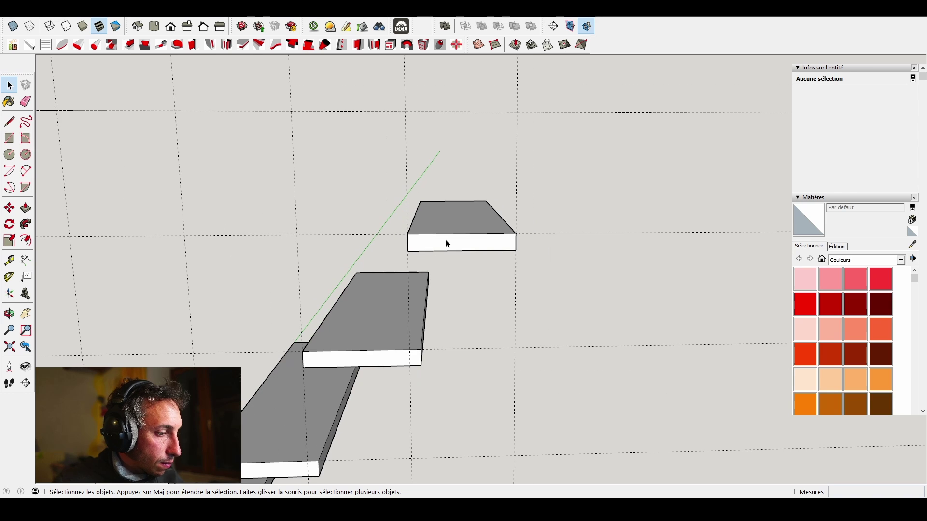
pyautogui.moveTo(408, 245); pyautogui.dragTo(426, 207, button='middle')
pyautogui.press('t')
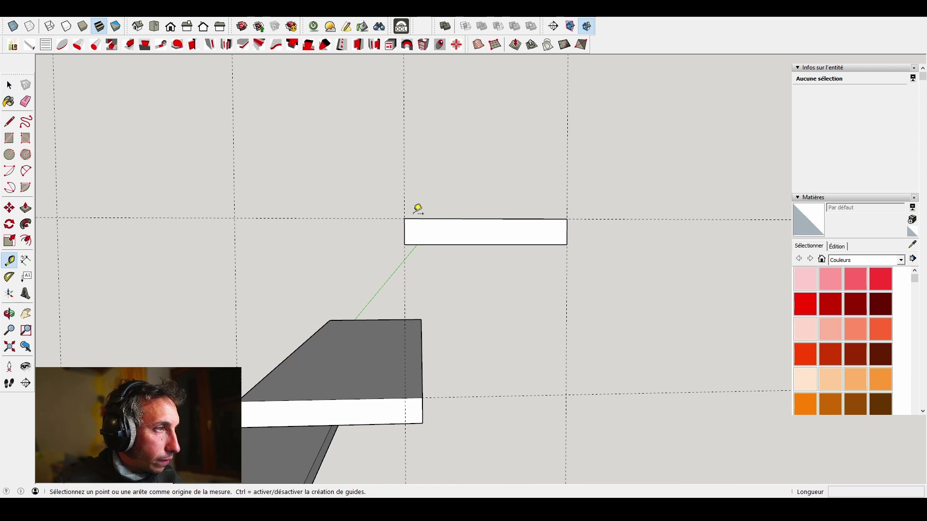
pyautogui.click(404, 219)
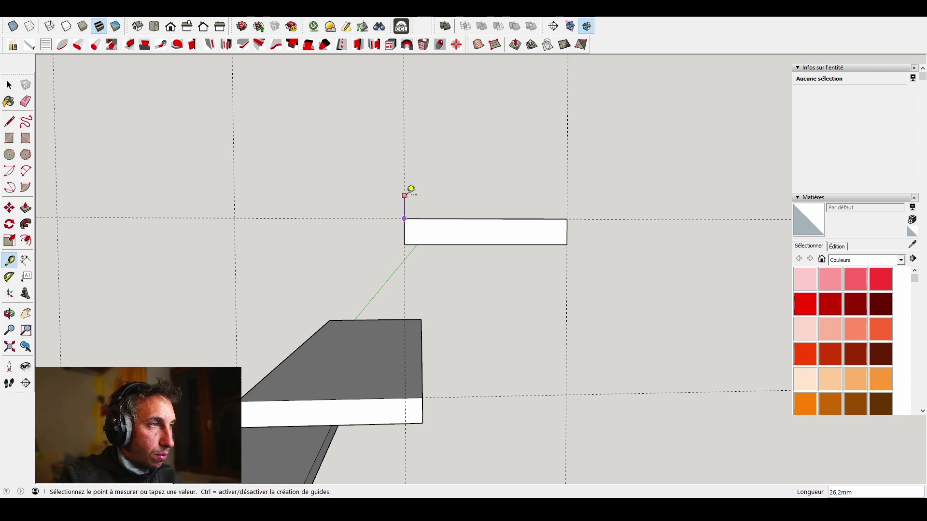
pyautogui.press('Return')
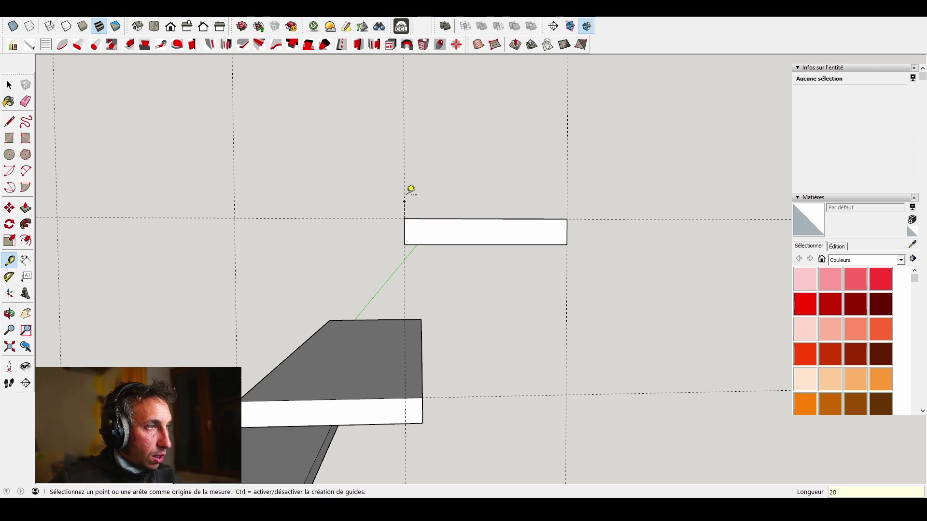
# - Place a guide point 30 mm straight below the lower front outer corner of the second-highest tread
pyautogui.scroll(-5, 405, 212)
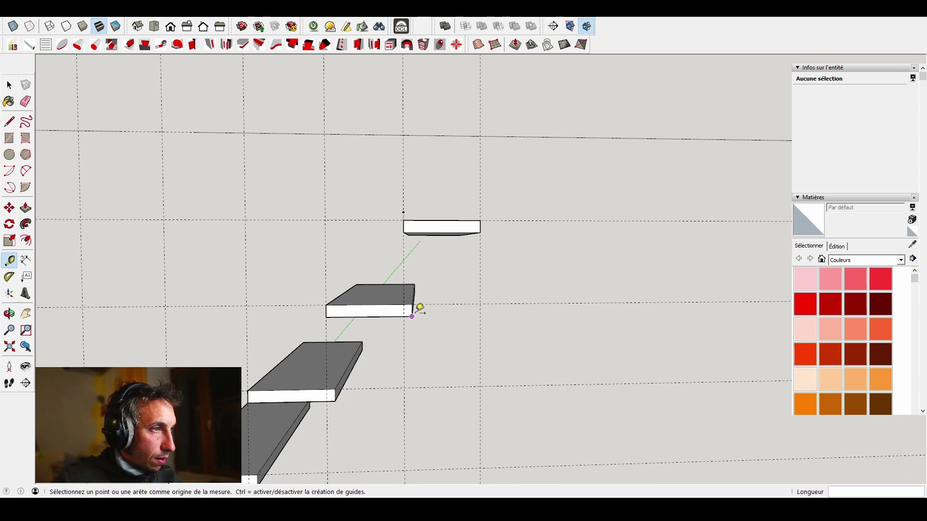
pyautogui.click(419, 310)
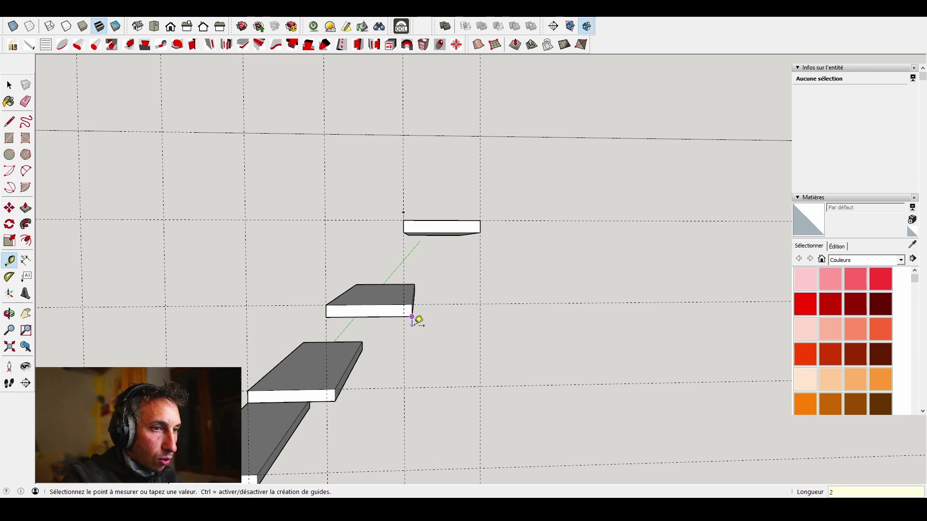
pyautogui.click(412, 320)
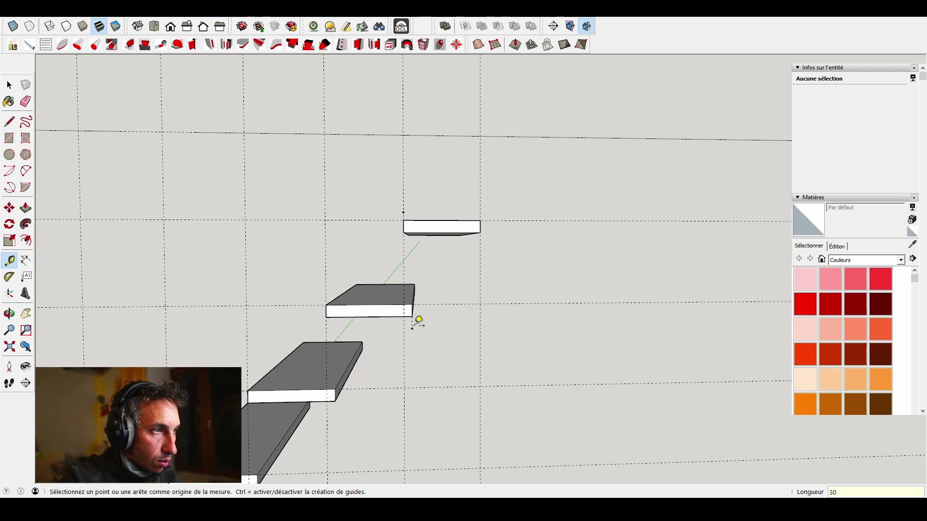
# - Place a guide point 20 mm straight above the lowest tread's upper front corner on the blue axis
pyautogui.scroll(-5, 434, 193)
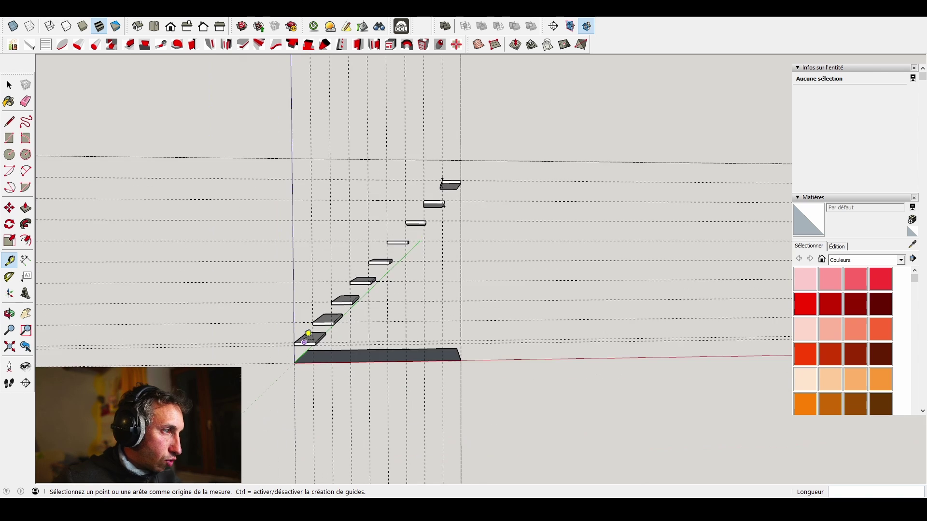
pyautogui.scroll(5, 307, 342)
pyautogui.moveTo(307, 342); pyautogui.dragTo(289, 328, button='middle')
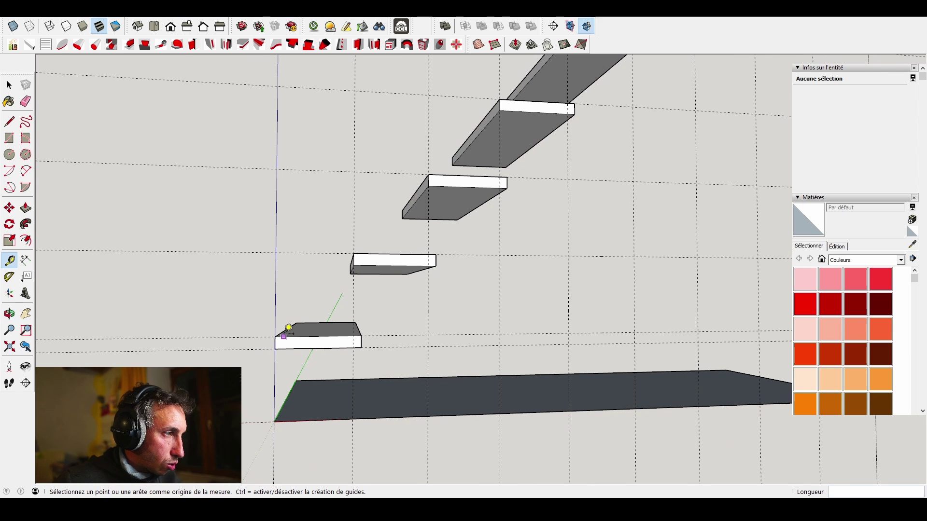
pyautogui.click(285, 328)
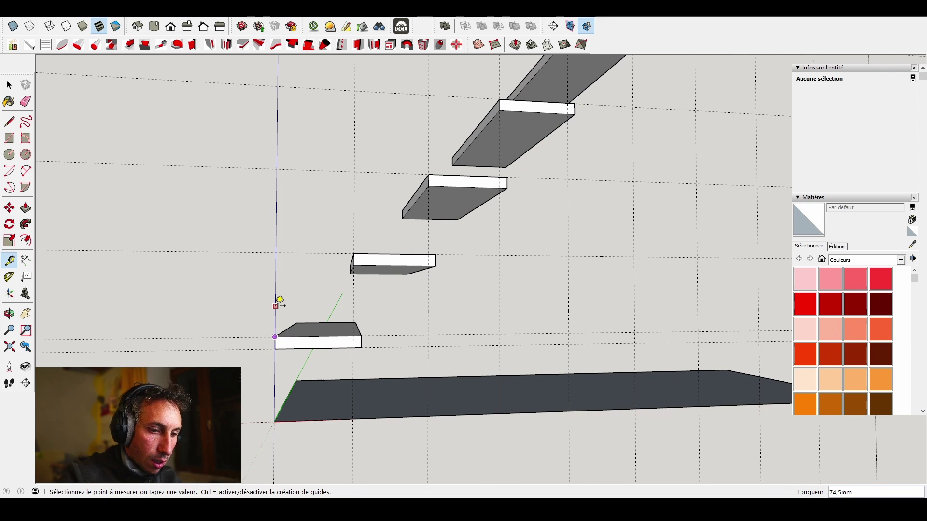
pyautogui.write('20')
pyautogui.press('Return')
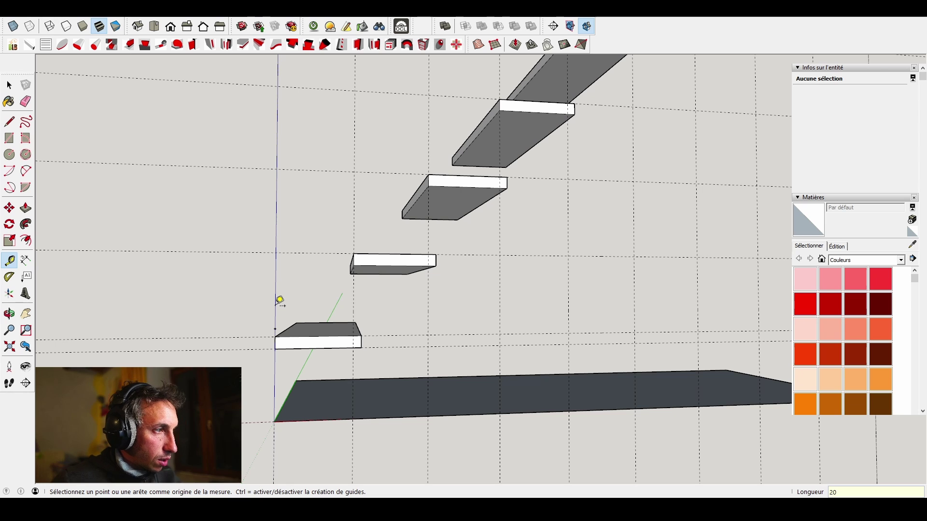
pyautogui.click(275, 348)
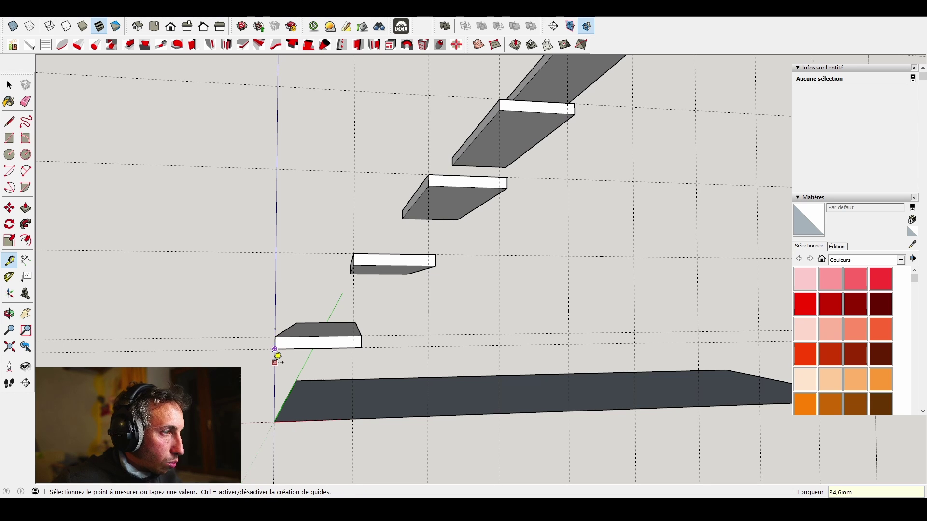
pyautogui.press('space')
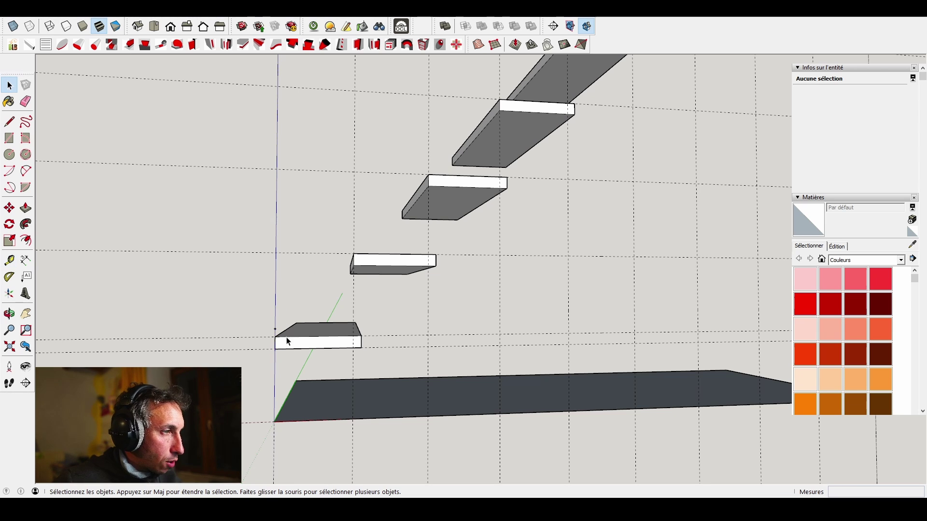
# - Draw a diagonal construction guide from the lowest tread's upper front corner through the topmost tread's upper front corner
pyautogui.press('t')
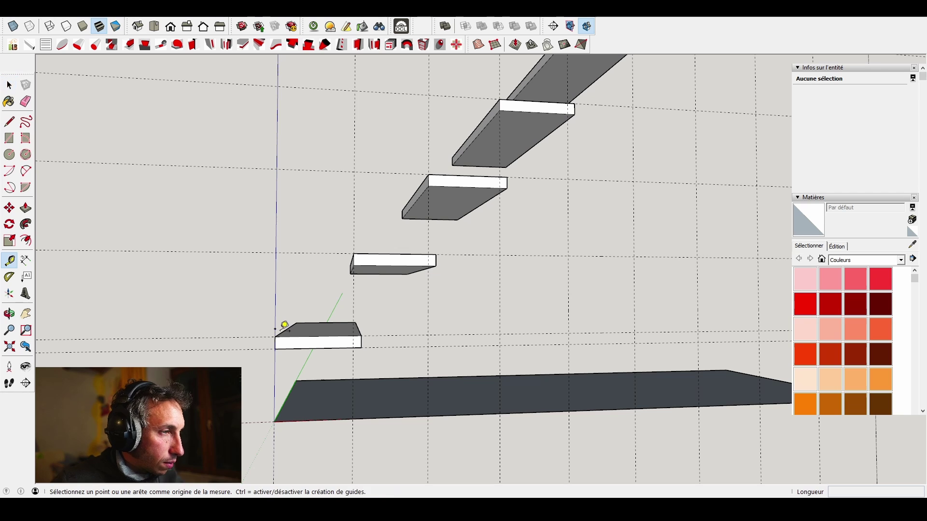
pyautogui.click(275, 336)
pyautogui.scroll(-5, 289, 318)
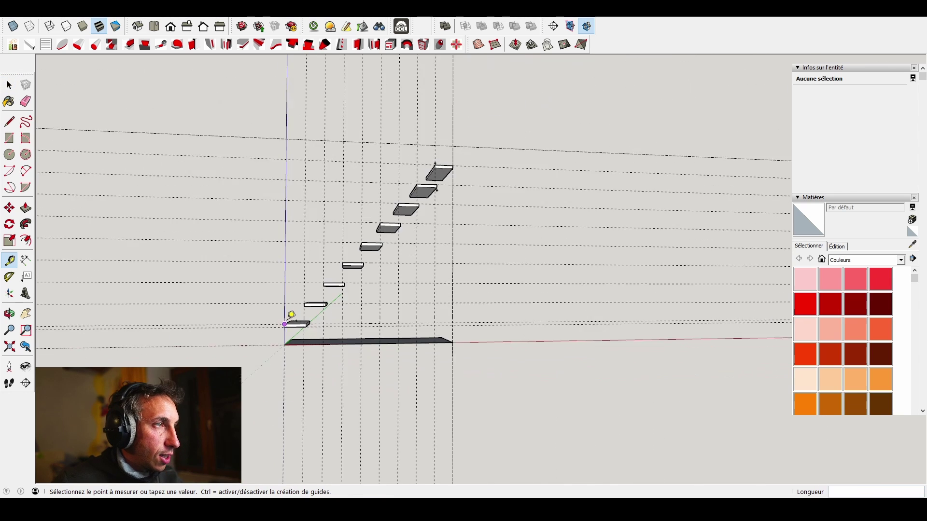
pyautogui.scroll(5, 432, 191)
pyautogui.scroll(4, 420, 203)
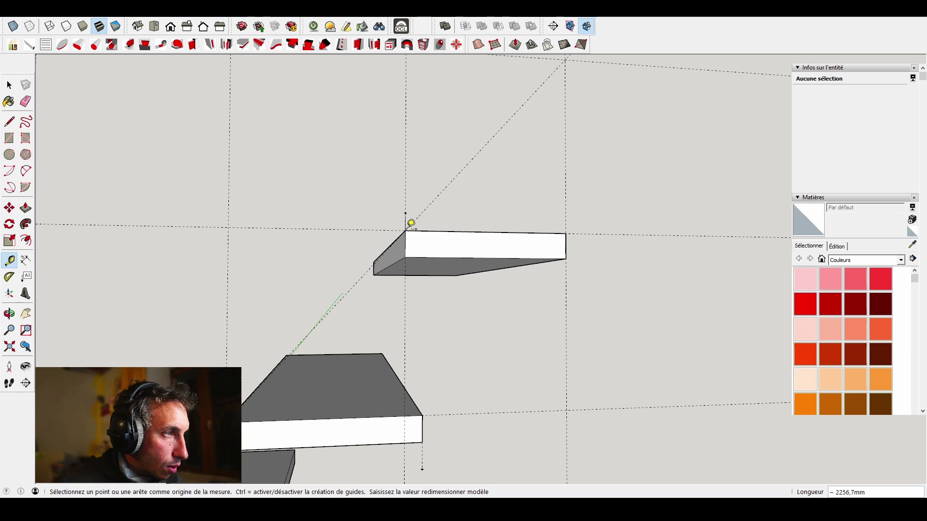
# - Move the diagonal guide 20 mm outward, above the upper front corners of the treads
pyautogui.scroll(-2, 405, 229)
pyautogui.press('space')
pyautogui.press('m')
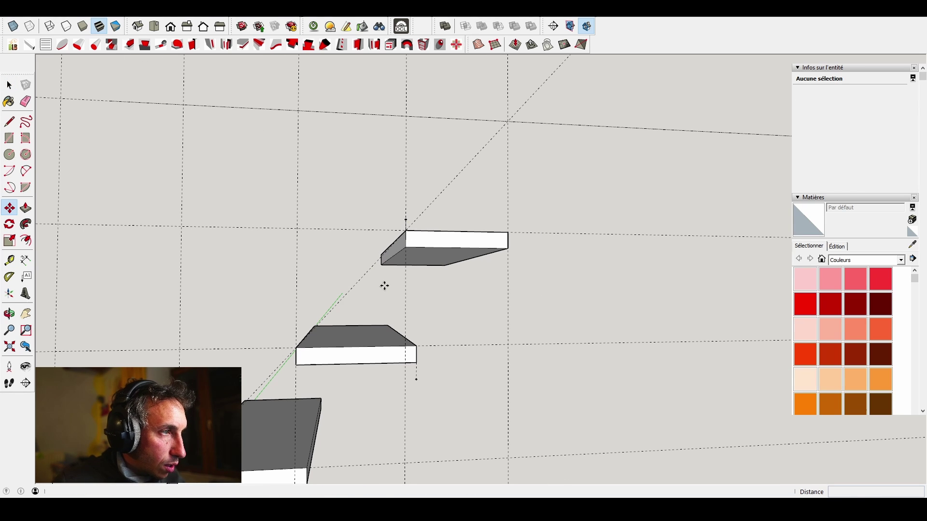
pyautogui.click(352, 280)
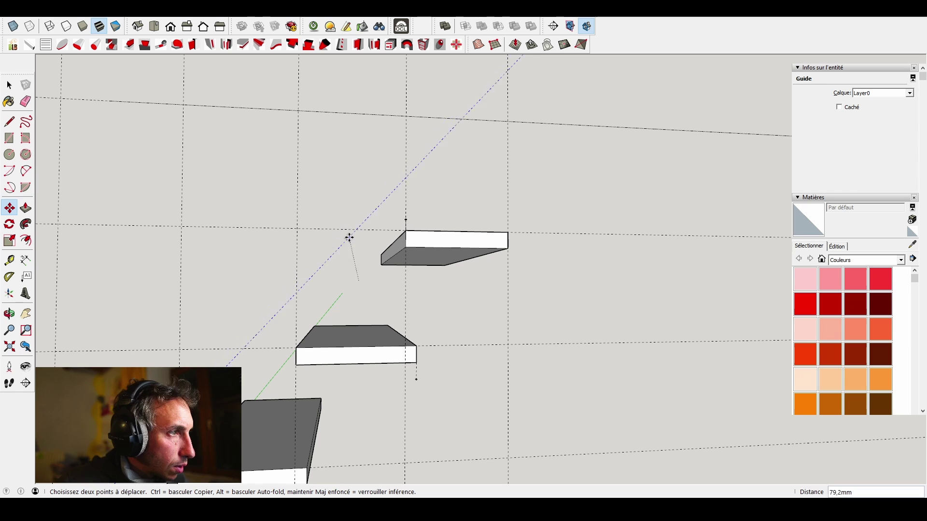
pyautogui.moveTo(349, 238); pyautogui.dragTo(438, 314, button='middle')
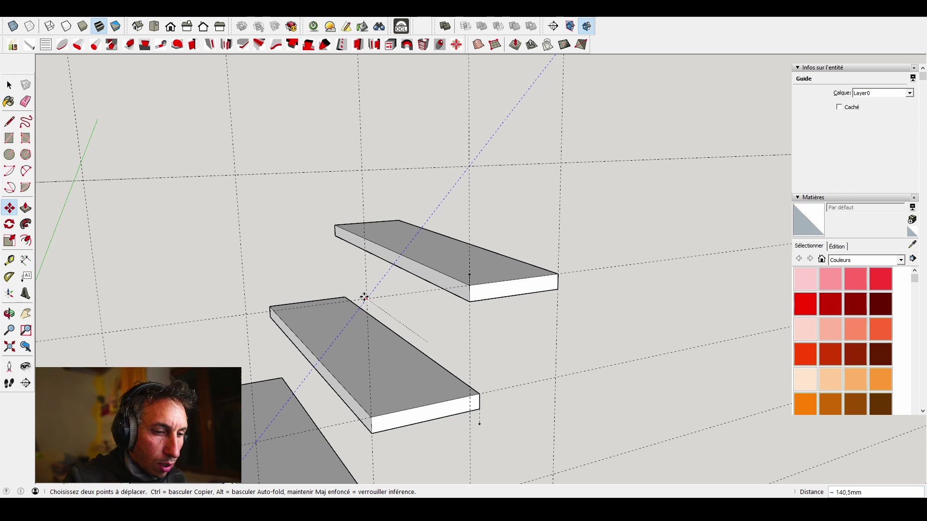
pyautogui.press('Return')
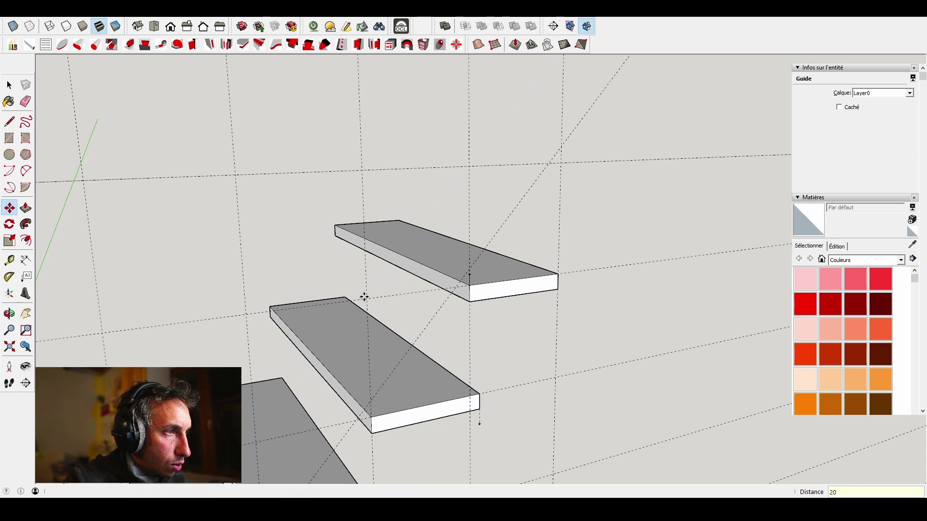
# - Copy the upper diagonal guide so that it passes through the lower front outer corner of the second-highest tread
pyautogui.scroll(-3, 483, 421)
pyautogui.moveTo(482, 421); pyautogui.dragTo(404, 288, button='middle')
pyautogui.scroll(4, 424, 335)
pyautogui.scroll(-5, 411, 334)
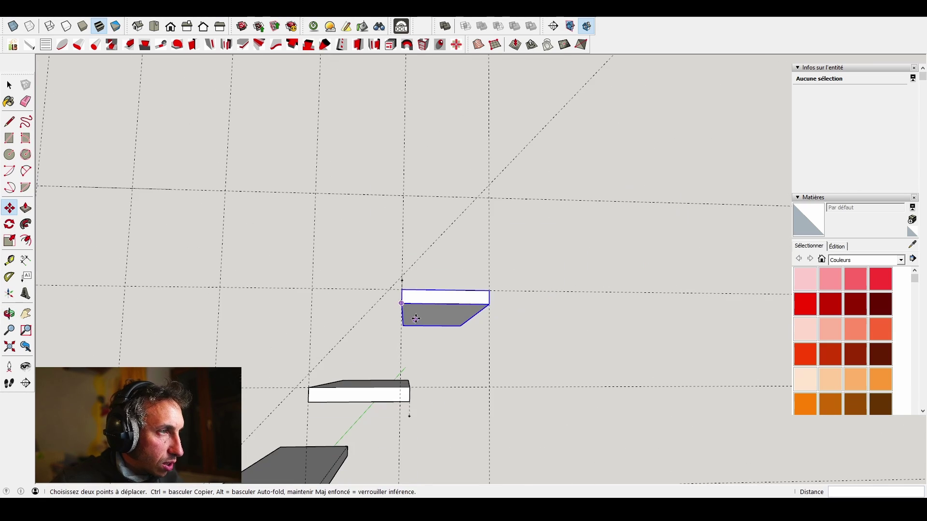
pyautogui.moveTo(406, 383); pyautogui.dragTo(436, 320, button='middle')
pyautogui.scroll(-5, 436, 320)
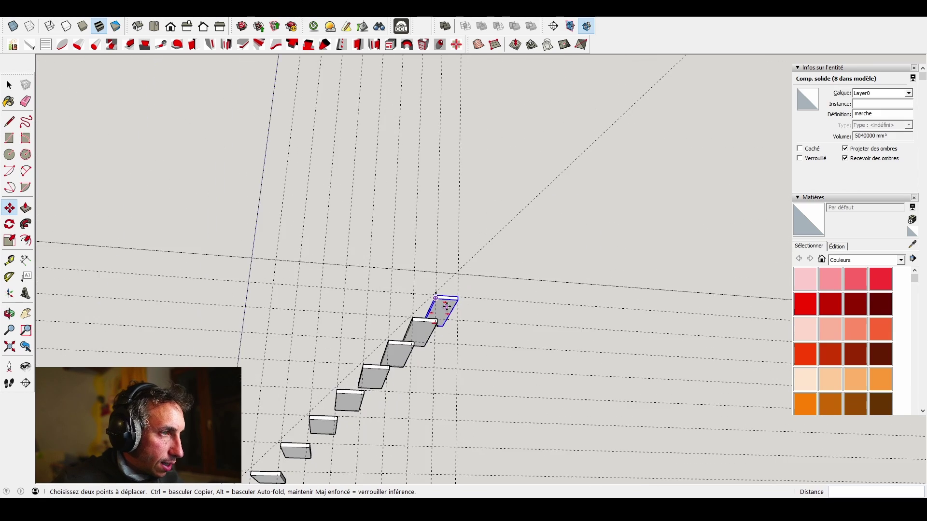
pyautogui.scroll(6, 404, 334)
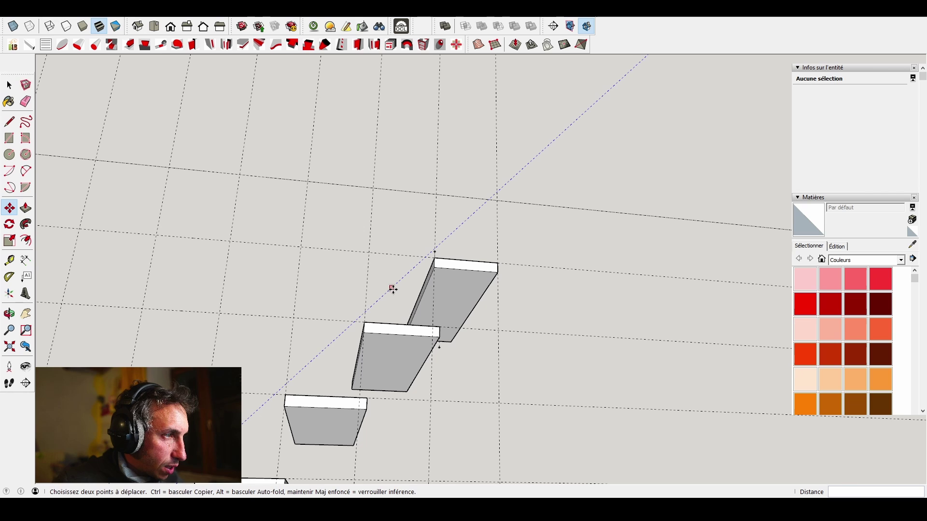
pyautogui.click(394, 289)
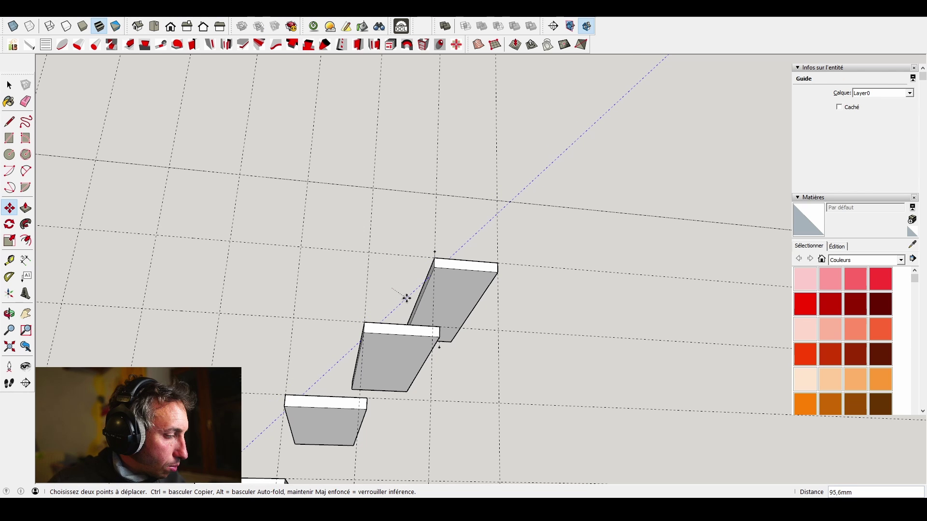
pyautogui.press('ctrl')
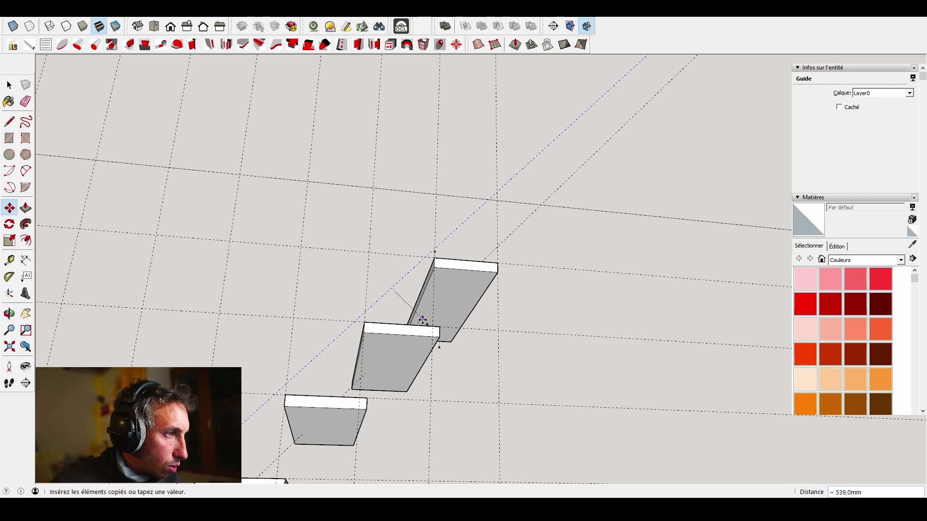
pyautogui.click(439, 337)
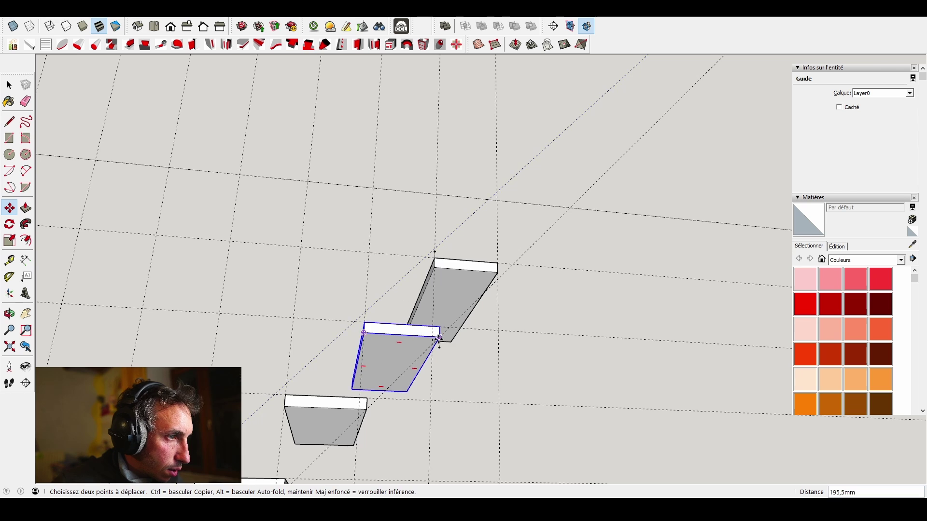
# - Move the copied diagonal guide 30 mm outward, below the treads' lower front corners
pyautogui.scroll(2, 442, 333)
pyautogui.click(449, 328)
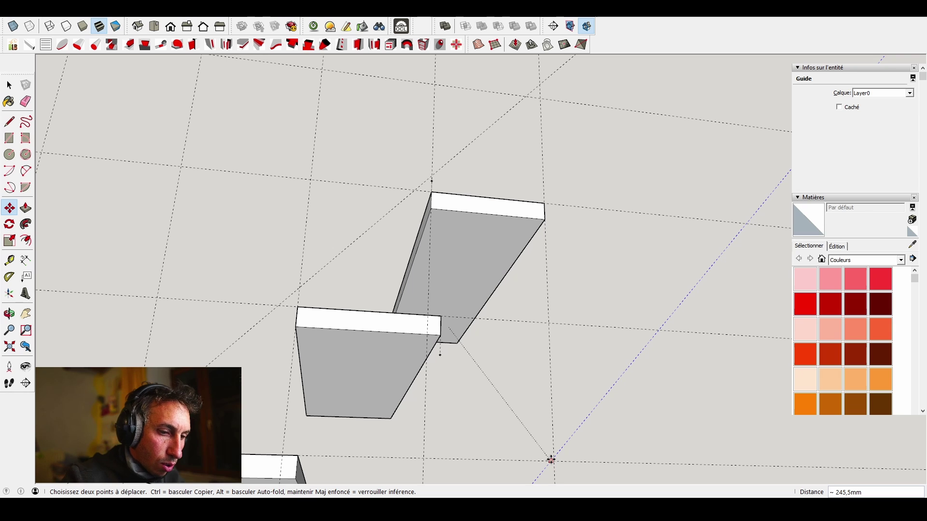
pyautogui.write('30')
pyautogui.press('Return')
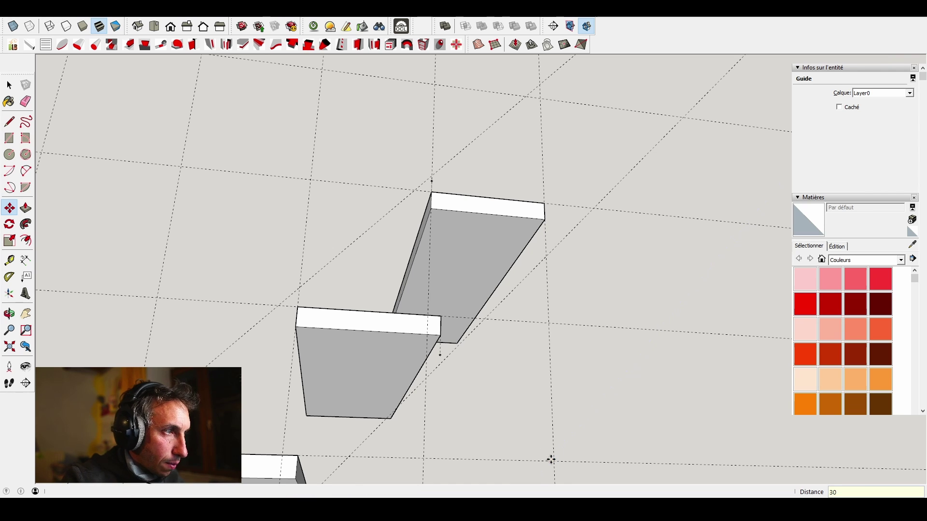
# - Measure the distance between the upper and lower diagonal guides beside the third-highest tread
pyautogui.scroll(-2, 579, 467)
pyautogui.scroll(-5, 447, 321)
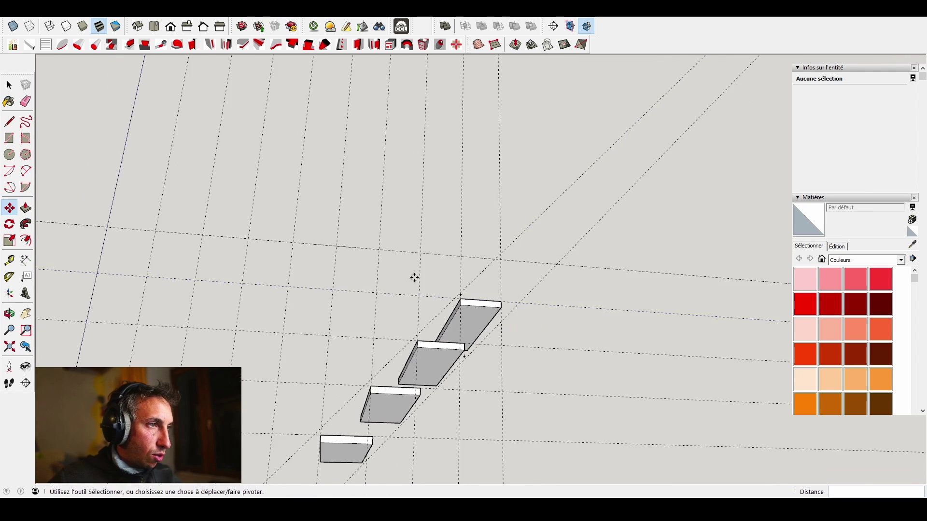
pyautogui.moveTo(414, 278); pyautogui.dragTo(401, 401, button='middle')
pyautogui.press('space')
pyautogui.scroll(2, 400, 355)
pyautogui.scroll(3, 403, 356)
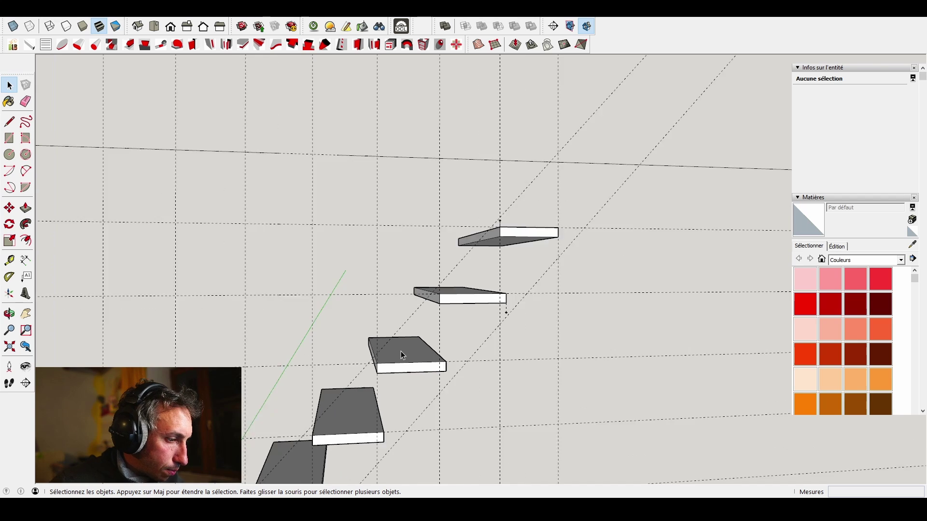
pyautogui.press('t')
pyautogui.click(405, 317)
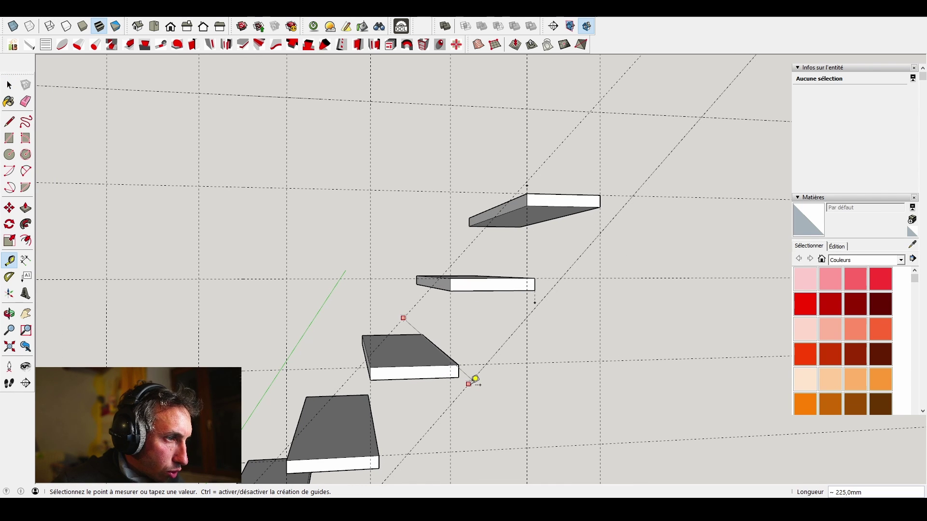
pyautogui.press('space')
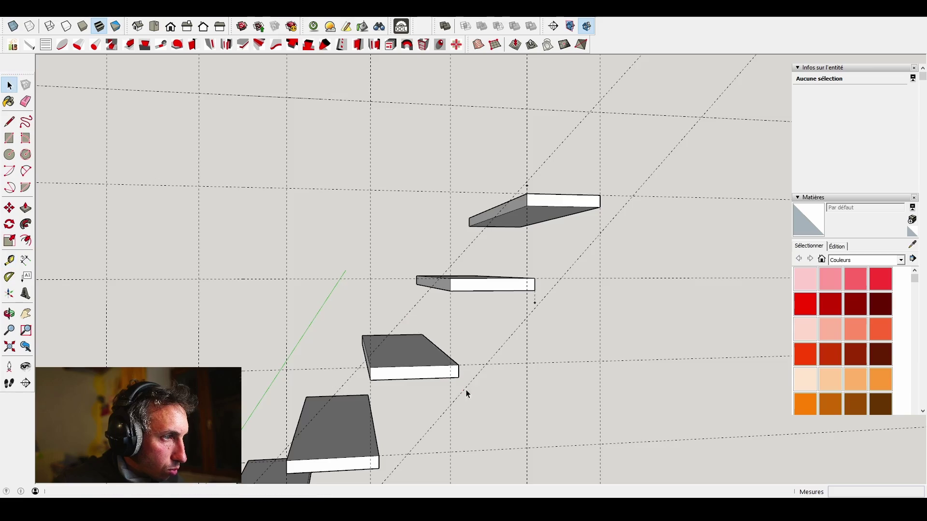
# - Add a vertical guide at the foot of the stairs, offset 70 mm from the blue axis along the red axis
pyautogui.scroll(-6, 416, 342)
pyautogui.moveTo(416, 341); pyautogui.dragTo(302, 428, button='middle')
pyautogui.scroll(6, 408, 368)
pyautogui.moveTo(403, 359); pyautogui.dragTo(294, 390, button='middle')
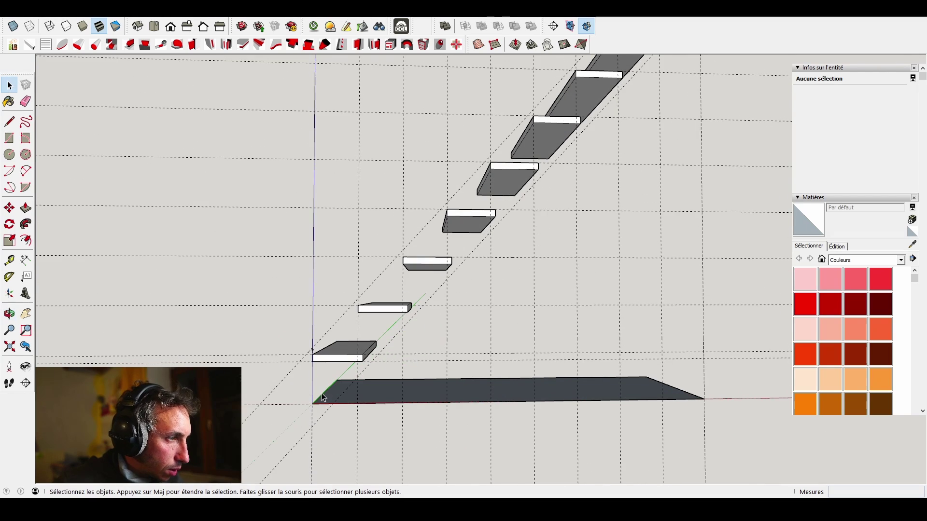
pyautogui.scroll(3, 322, 392)
pyautogui.press('t')
pyautogui.scroll(3, 320, 390)
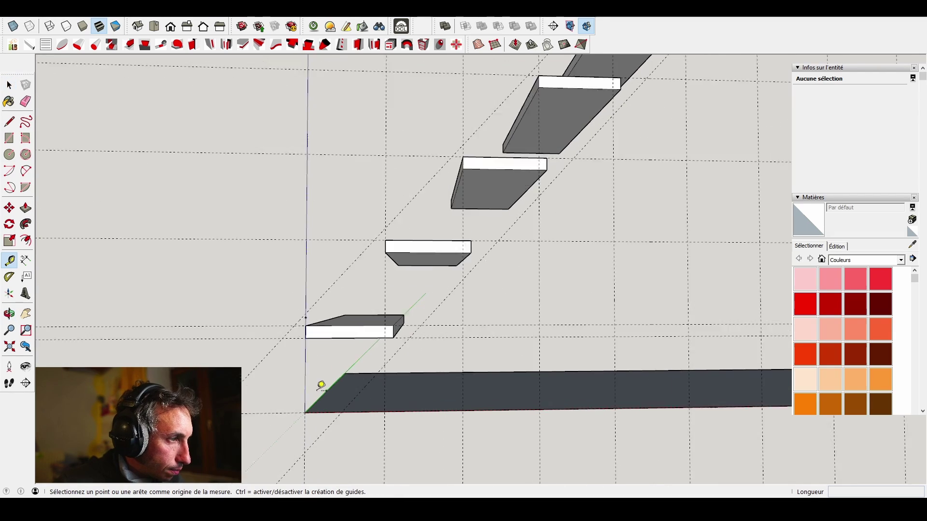
pyautogui.click(300, 376)
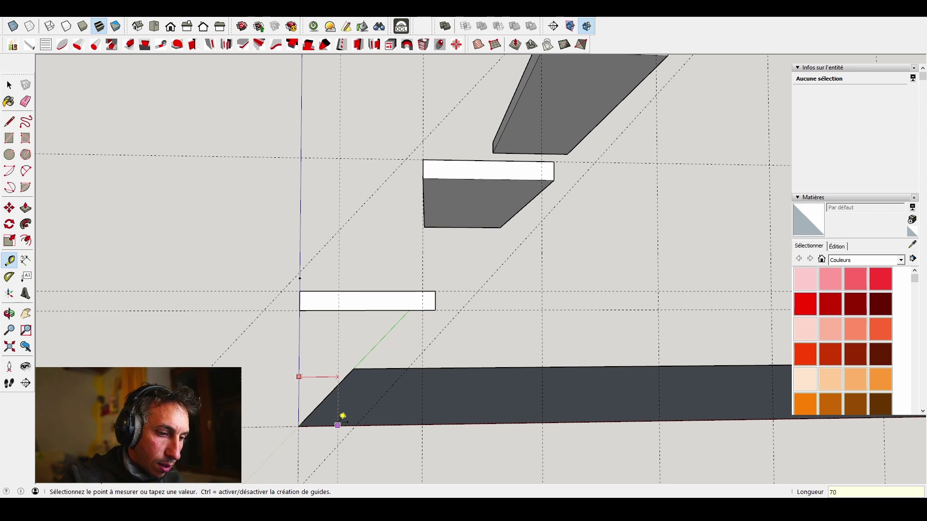
pyautogui.write('70')
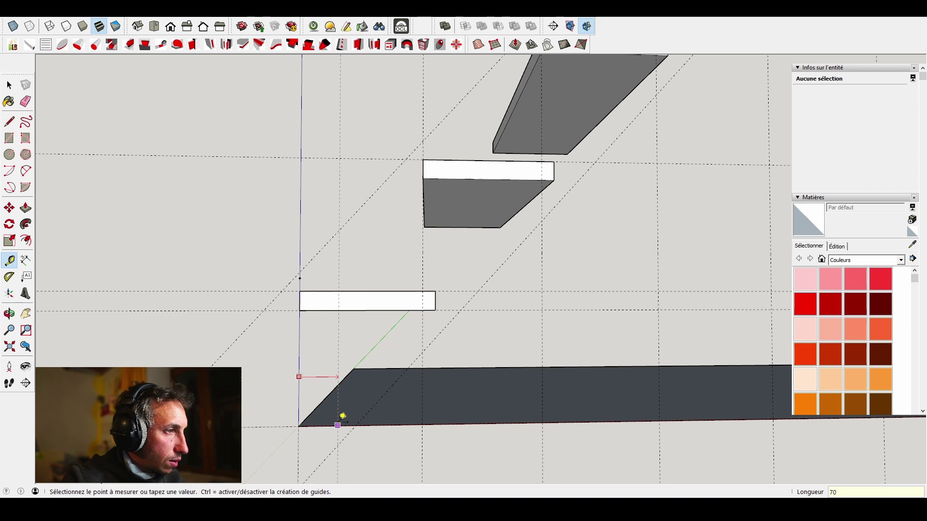
pyautogui.press('Return')
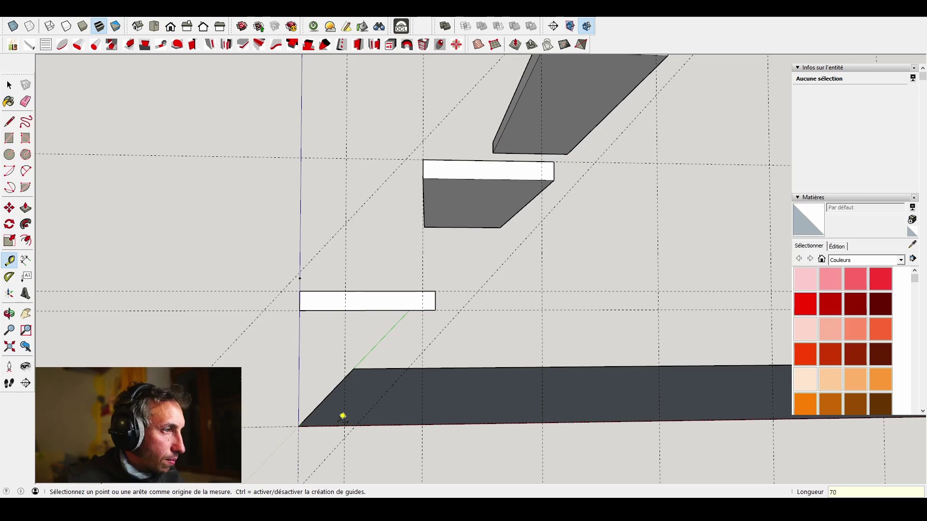
# - Examine the topmost treads and how the diagonal guides cross the vertical and horizontal guides at both ends of the staircase
pyautogui.scroll(-8, 343, 416)
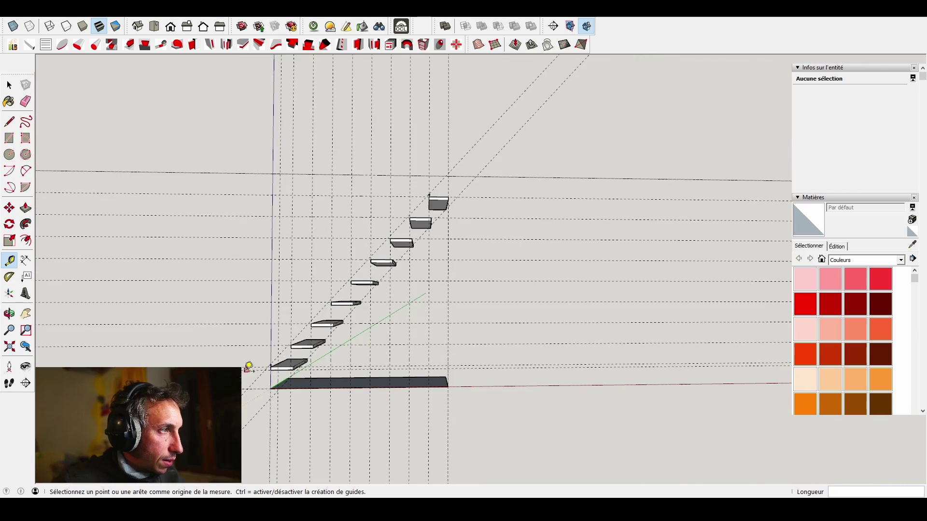
pyautogui.moveTo(248, 366); pyautogui.dragTo(338, 420, button='middle')
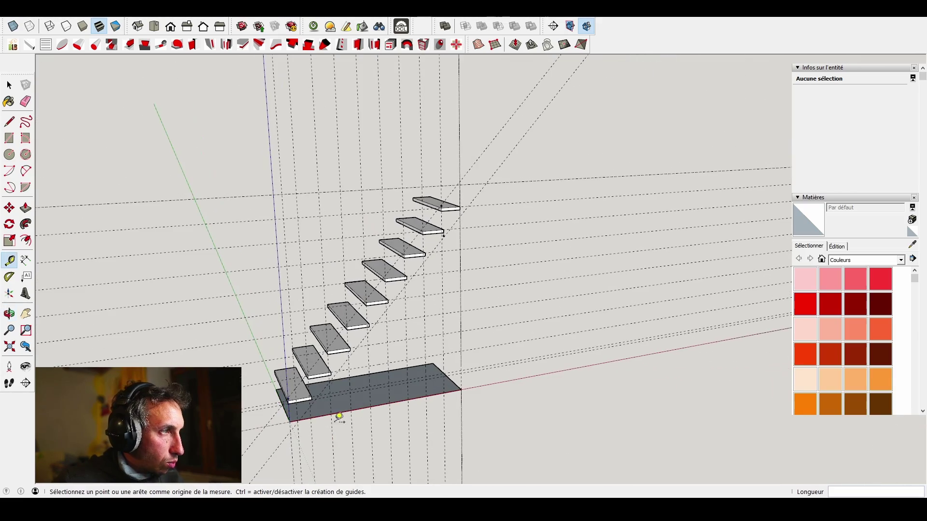
pyautogui.moveTo(508, 224); pyautogui.dragTo(356, 206, button='middle')
pyautogui.scroll(10, 461, 198)
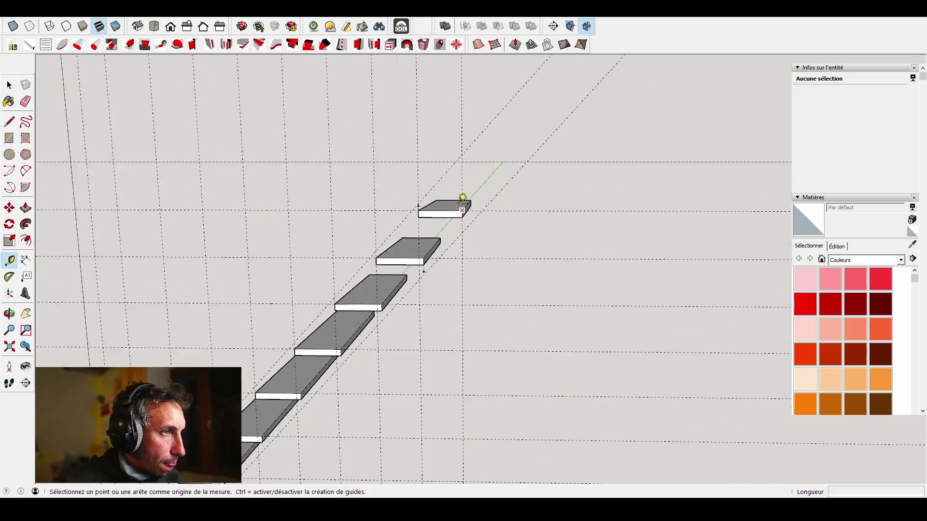
pyautogui.moveTo(446, 193); pyautogui.dragTo(465, 242, button='middle')
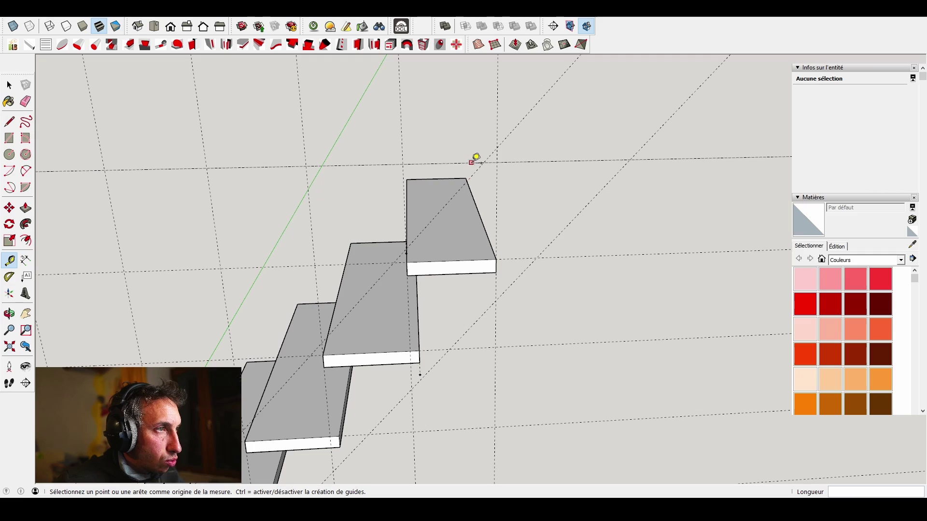
pyautogui.scroll(-5, 468, 160)
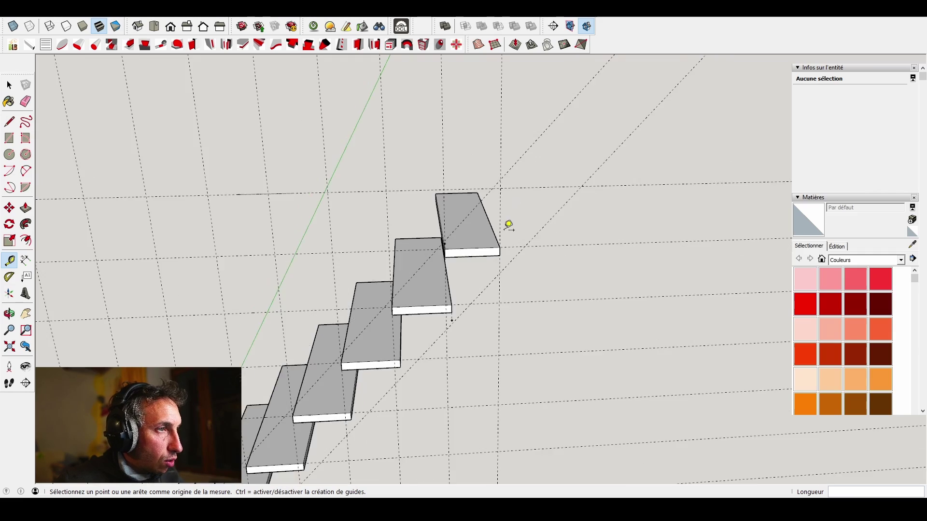
pyautogui.moveTo(491, 262); pyautogui.dragTo(491, 175, button='middle')
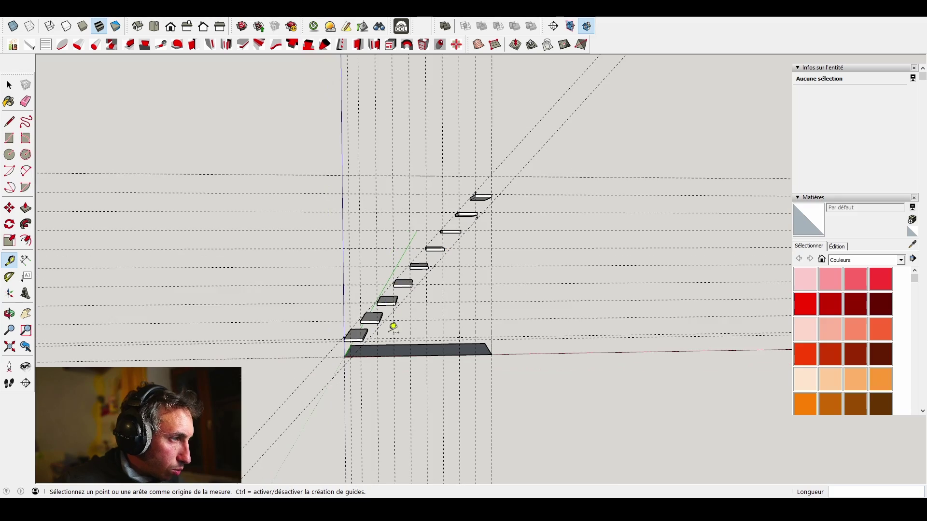
pyautogui.moveTo(391, 325); pyautogui.dragTo(438, 348, button='middle')
# - Draw the stringer outline's foot from the lower diagonal guide along the red axis, and up the 70 mm vertical guide to the upper diagonal guide
pyautogui.press('l')
pyautogui.moveTo(443, 269); pyautogui.dragTo(409, 283, button='middle')
pyautogui.scroll(6, 386, 285)
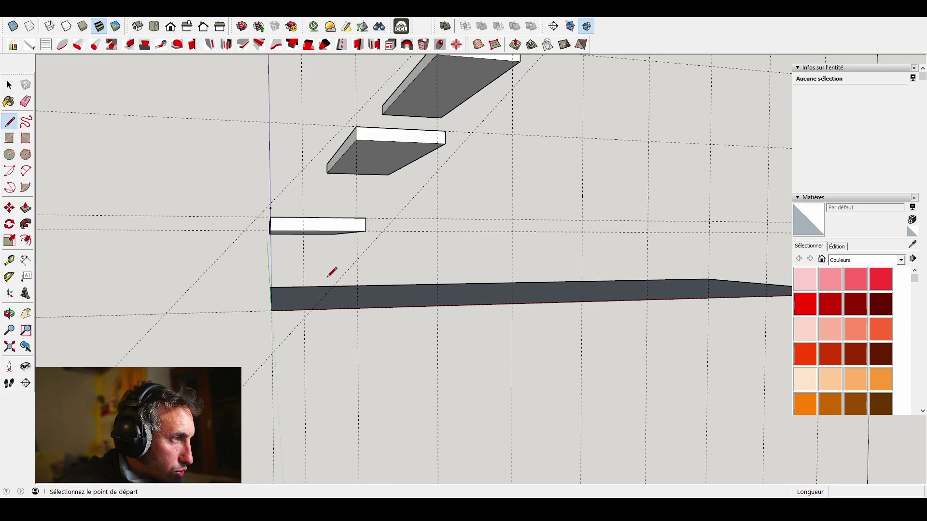
pyautogui.scroll(4, 310, 302)
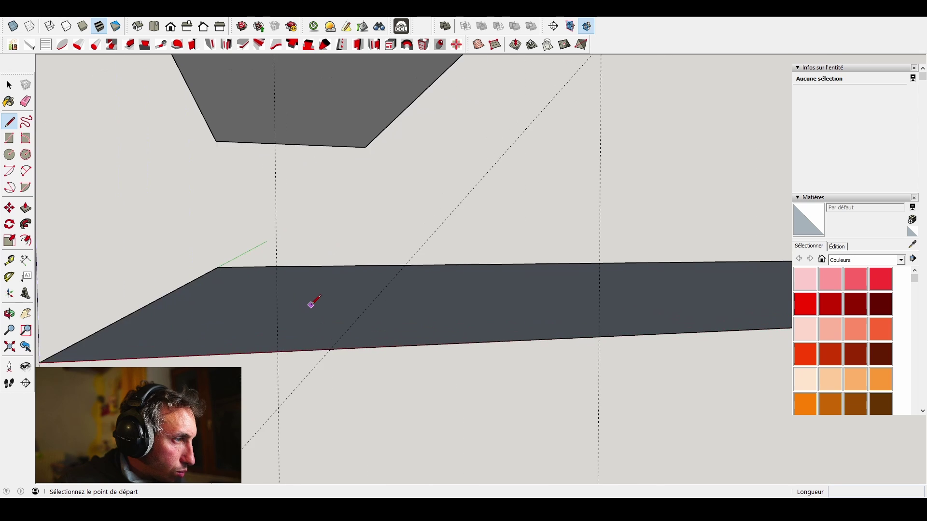
pyautogui.scroll(-3, 310, 302)
pyautogui.scroll(2, 329, 314)
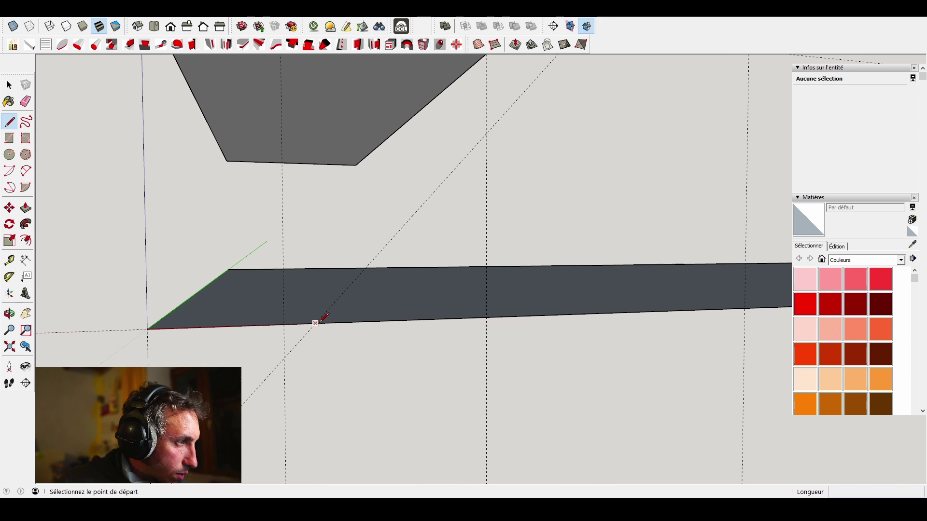
pyautogui.click(316, 323)
pyautogui.scroll(-5, 289, 321)
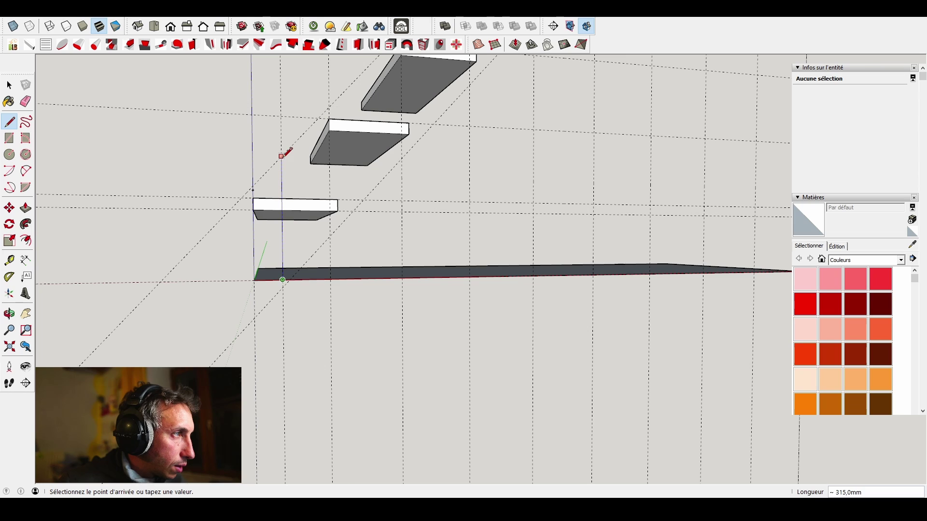
# - Draw the outline's upper sloping edge along the upper diagonal guide up to the highest horizontal guide
pyautogui.scroll(-6, 295, 279)
pyautogui.scroll(8, 412, 135)
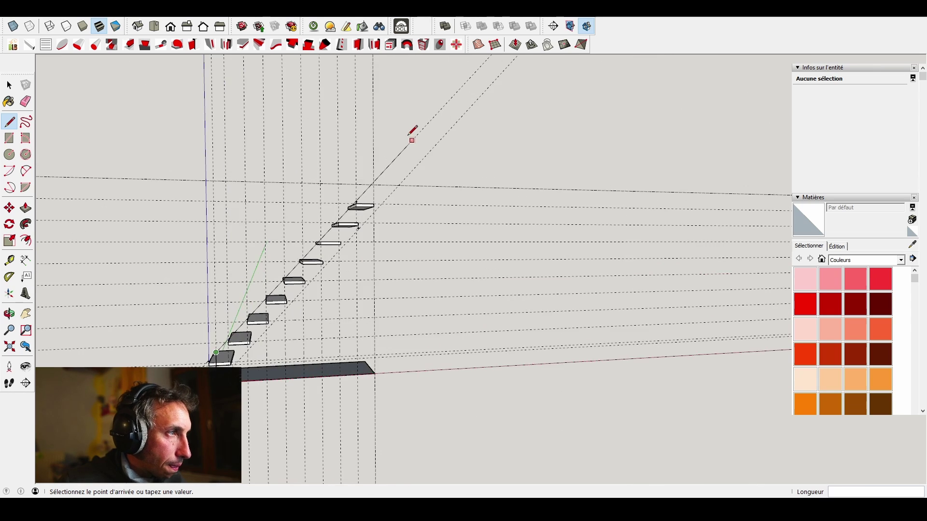
pyautogui.scroll(5, 366, 226)
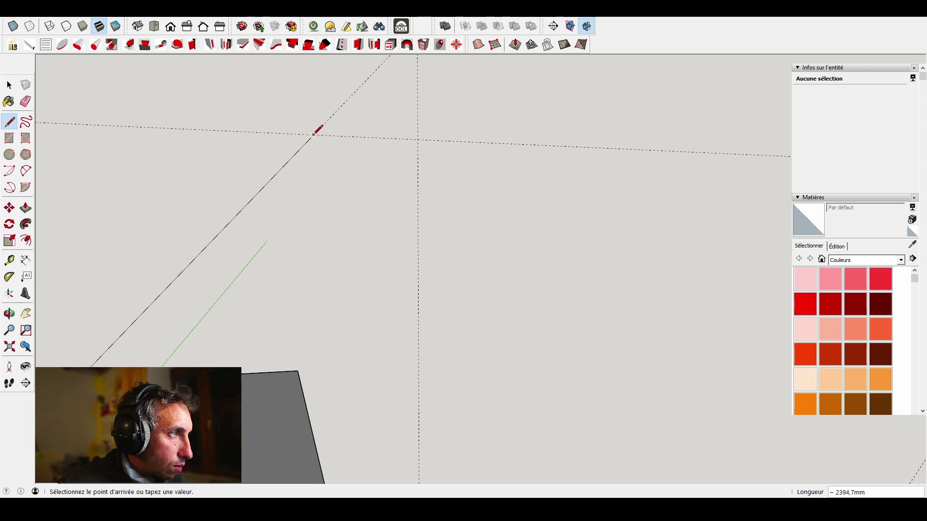
pyautogui.click(313, 135)
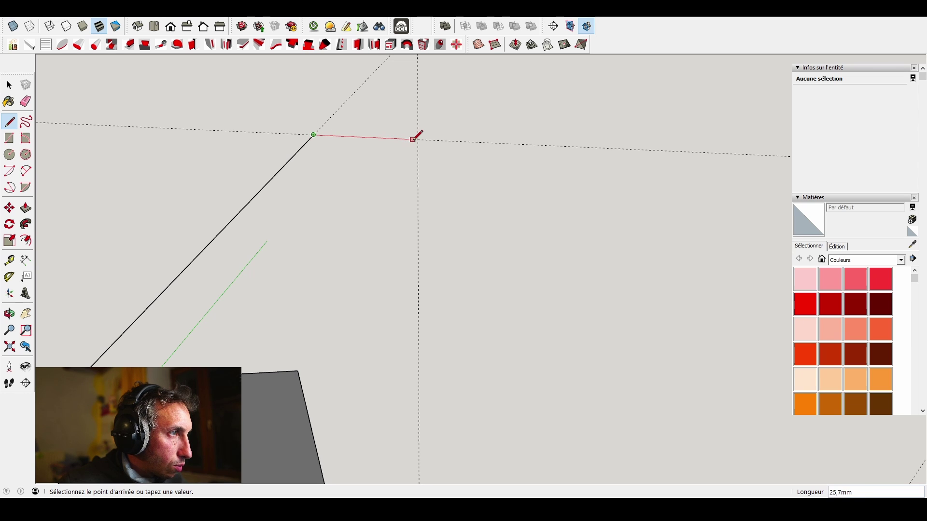
# - Close the stringer outline with the top end's horizontal and vertical edges and a lower edge along the lower diagonal guide to the foot
pyautogui.scroll(-8, 418, 139)
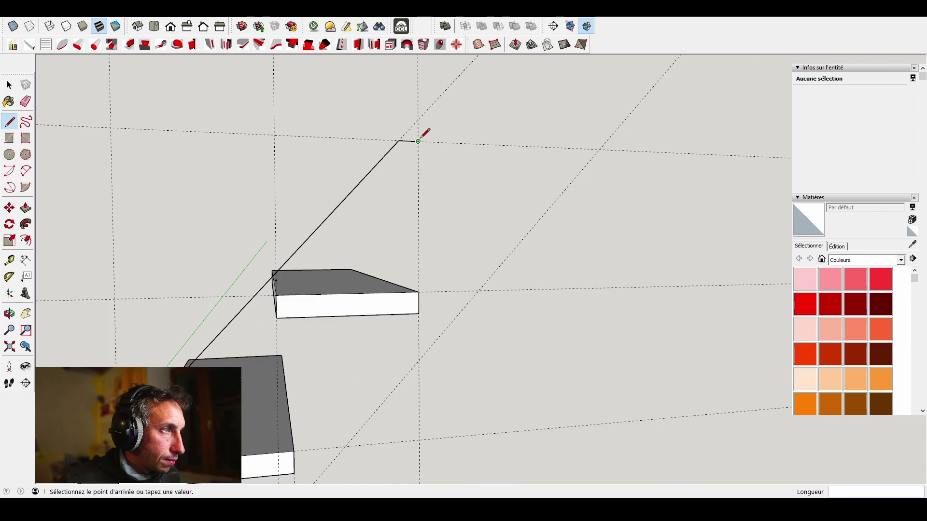
pyautogui.scroll(5, 419, 140)
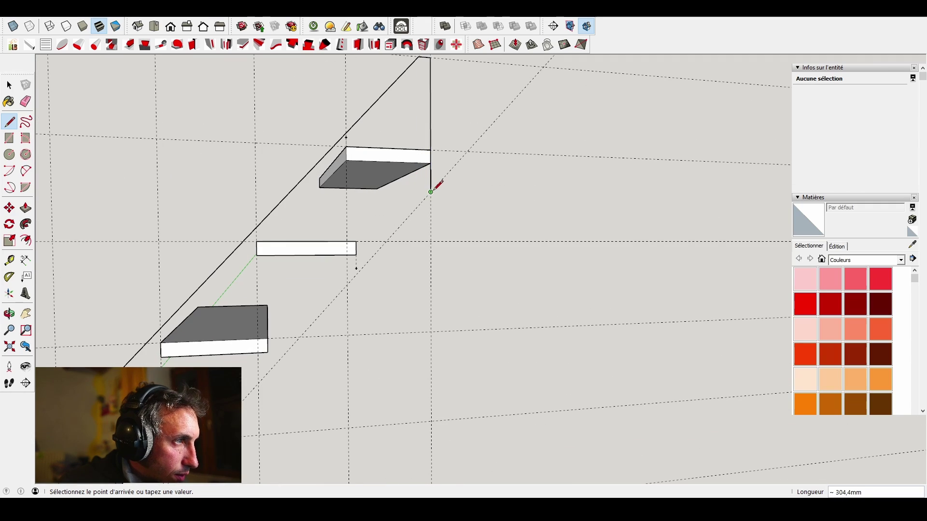
pyautogui.scroll(-10, 435, 188)
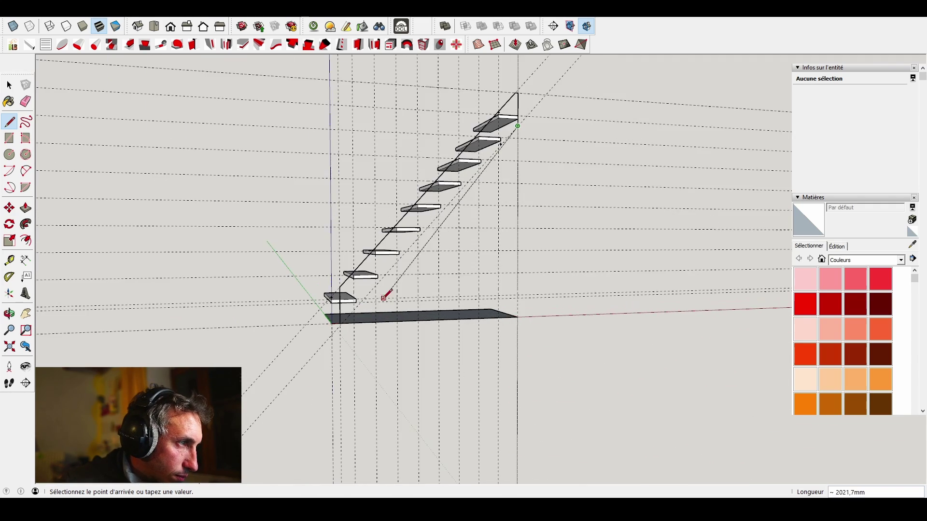
pyautogui.scroll(8, 385, 296)
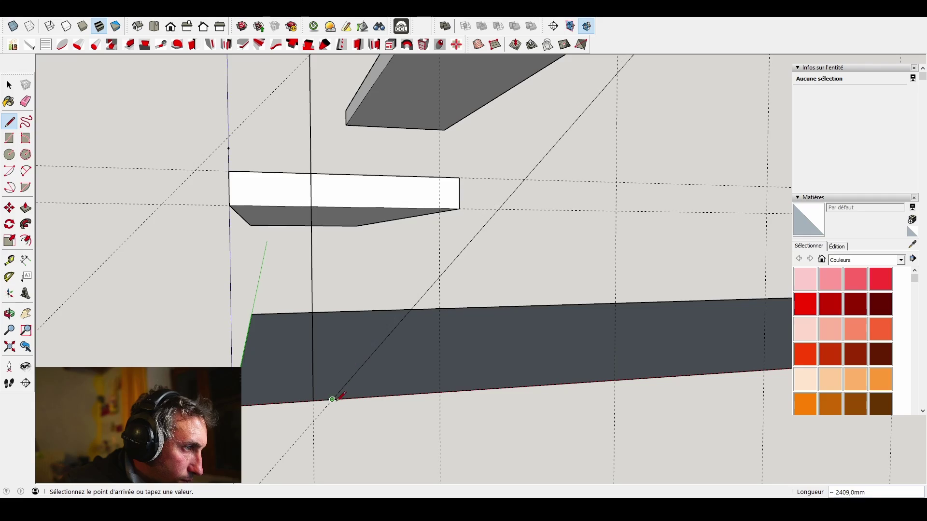
pyautogui.click(332, 399)
pyautogui.scroll(-2, 331, 396)
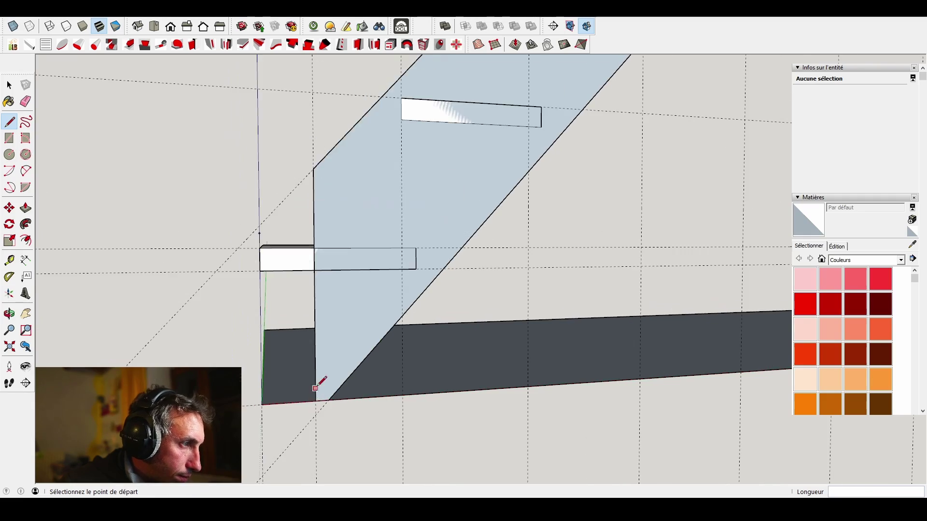
# - Push/Pull the stringer face 30 mm toward the treads
pyautogui.scroll(-4, 315, 388)
pyautogui.moveTo(315, 388); pyautogui.dragTo(768, 344, button='middle')
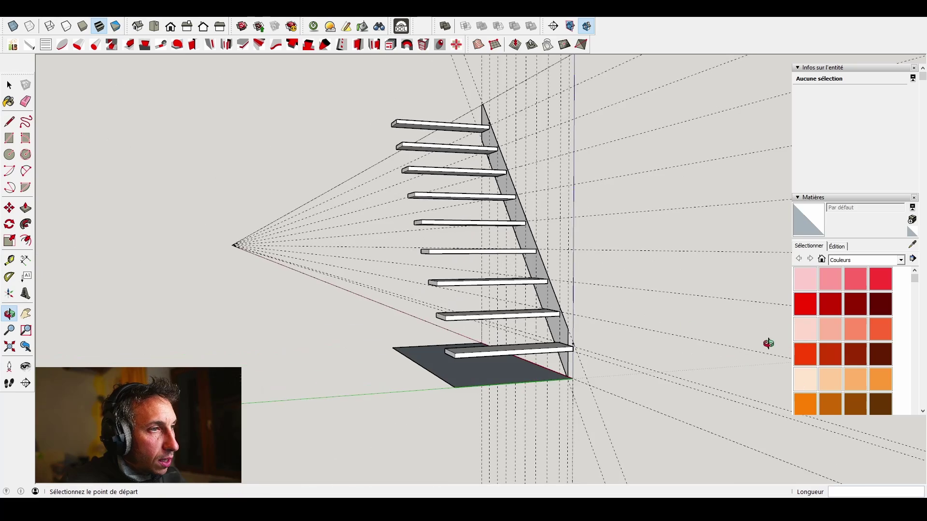
pyautogui.scroll(8, 537, 331)
pyautogui.press('space')
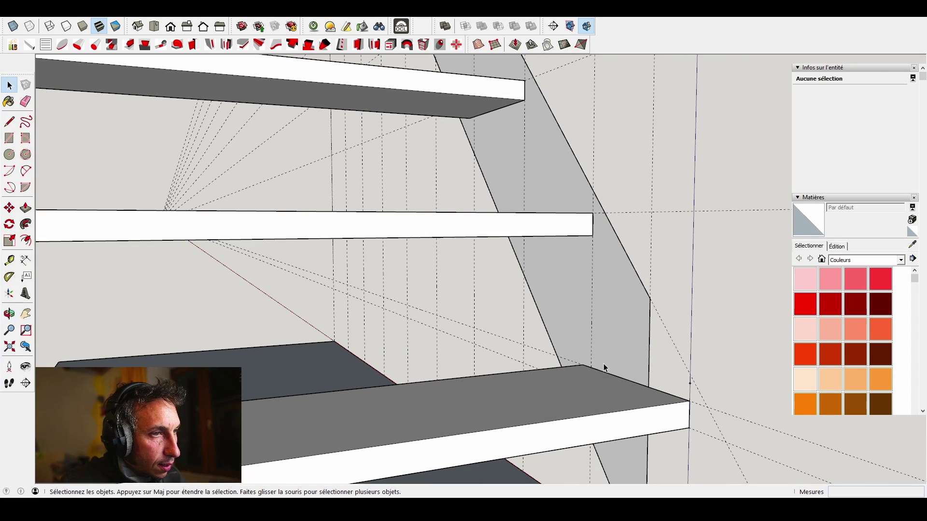
pyautogui.press('p')
pyautogui.click(614, 344)
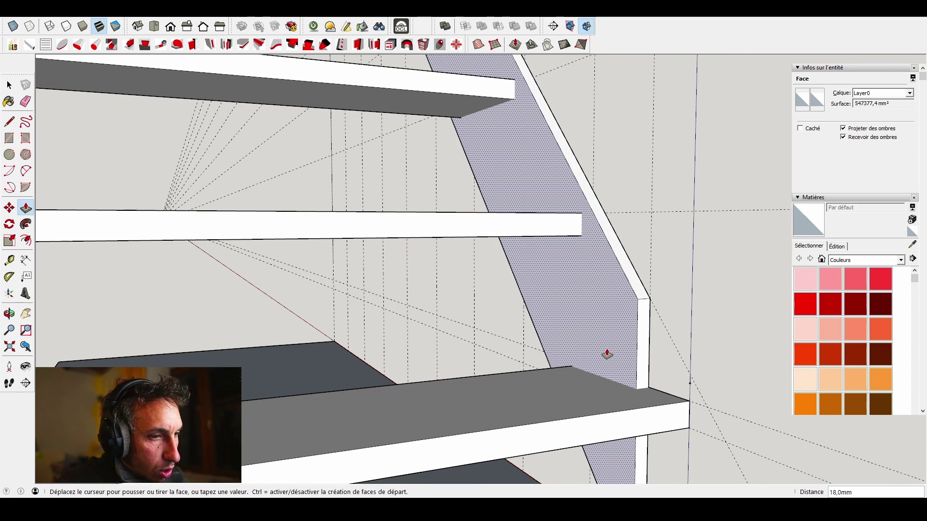
pyautogui.write('30')
pyautogui.press('Return')
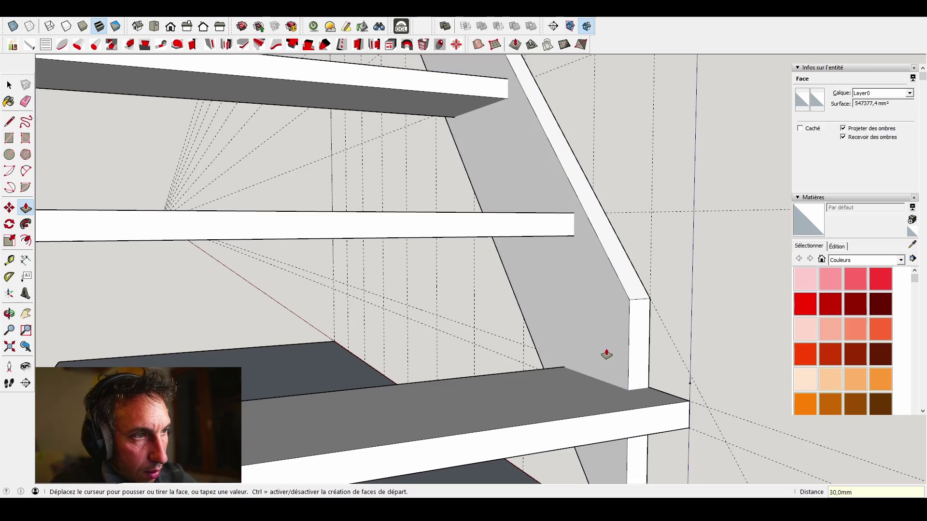
# - Make the whole stringer solid a component named "limon"
pyautogui.scroll(-10, 606, 354)
pyautogui.moveTo(531, 324); pyautogui.dragTo(125, 301, button='middle')
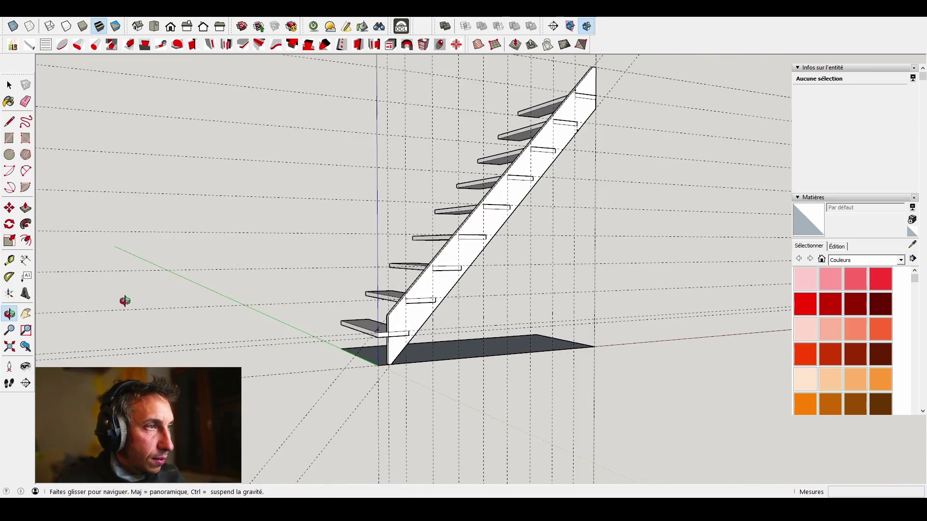
pyautogui.scroll(5, 440, 325)
pyautogui.press('space')
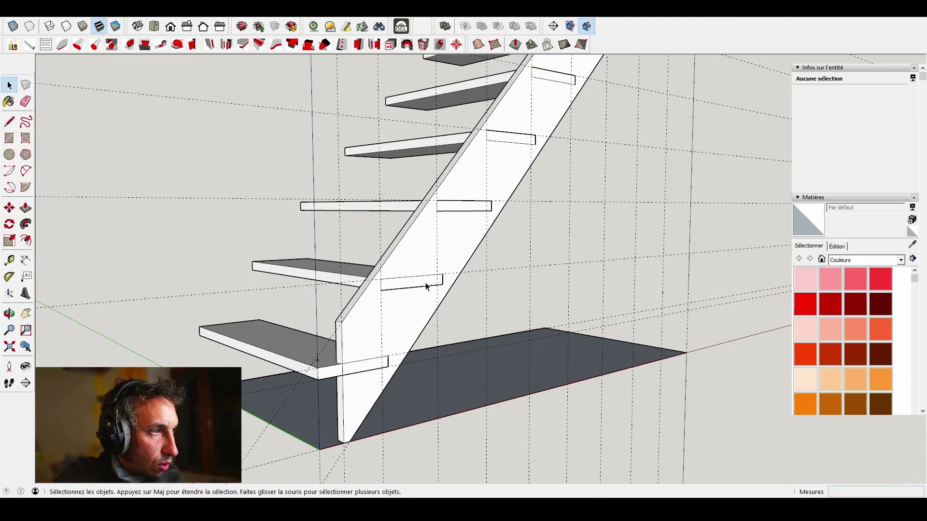
pyautogui.tripleClick(413, 252)
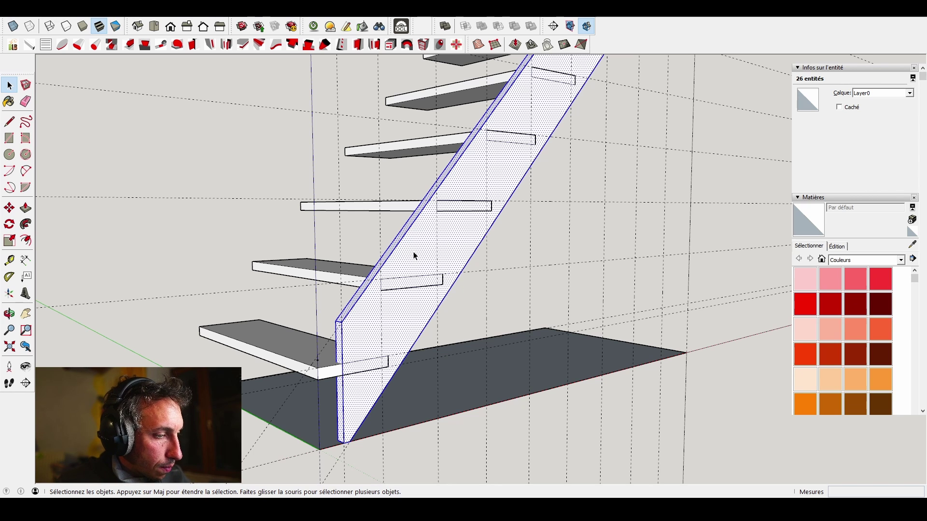
pyautogui.press('g')
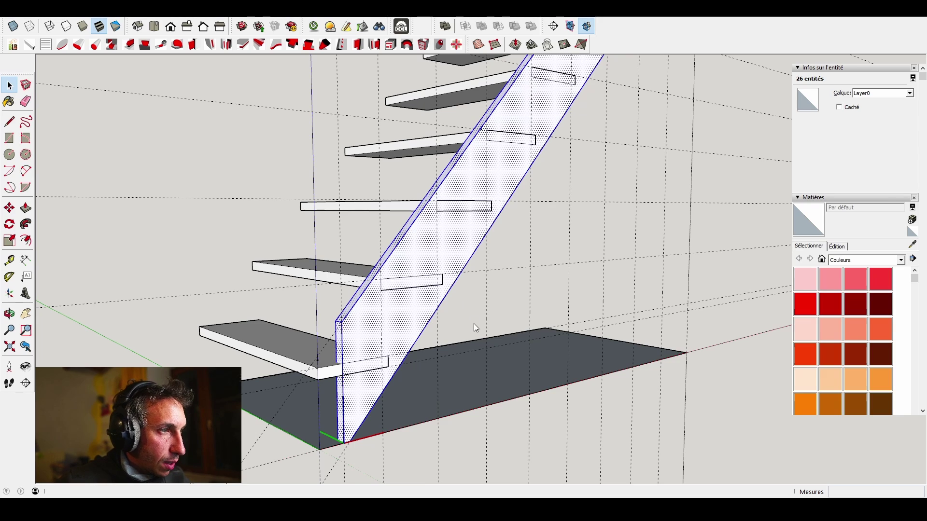
pyautogui.press('Escape')
# - Examine the limon component and its position against the treads from both sides of the staircase
pyautogui.moveTo(305, 349); pyautogui.dragTo(398, 368, button='middle')
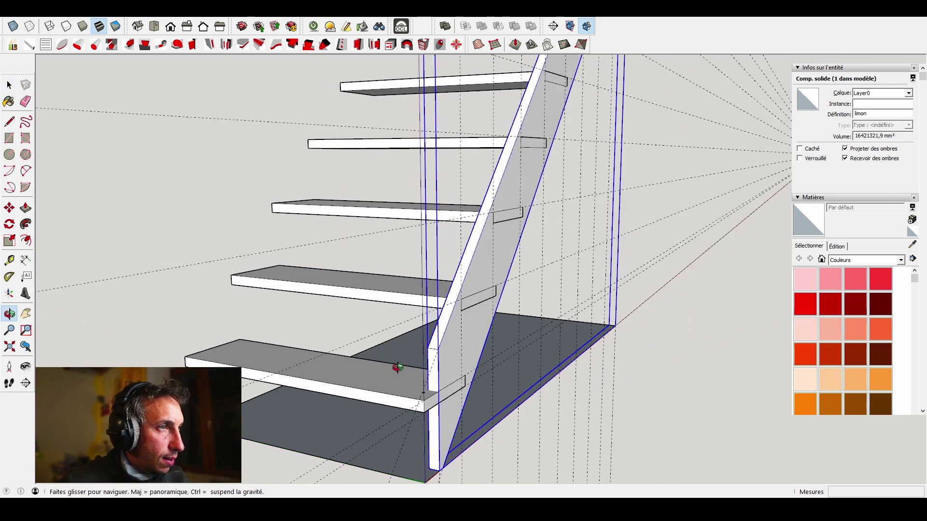
pyautogui.scroll(-5, 381, 360)
pyautogui.scroll(-2, 471, 309)
pyautogui.moveTo(477, 307); pyautogui.dragTo(263, 300, button='middle')
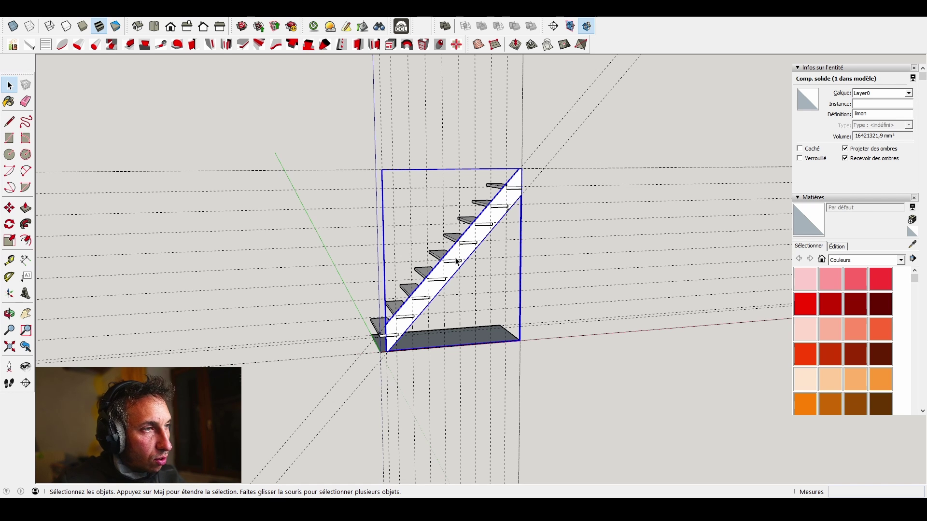
pyautogui.scroll(-1, 456, 261)
pyautogui.scroll(2, 445, 241)
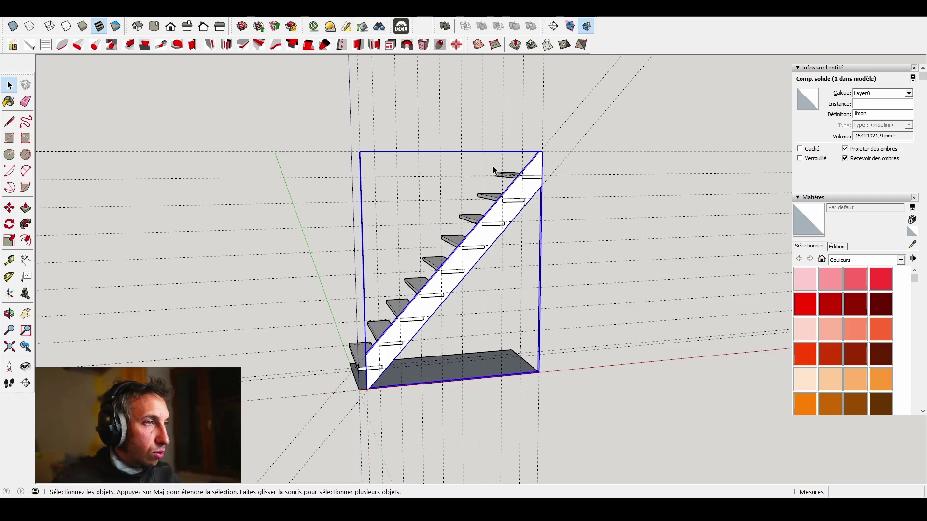
pyautogui.moveTo(493, 170); pyautogui.dragTo(642, 301, button='middle')
pyautogui.moveTo(410, 298); pyautogui.dragTo(517, 316, button='middle')
pyautogui.scroll(4, 449, 212)
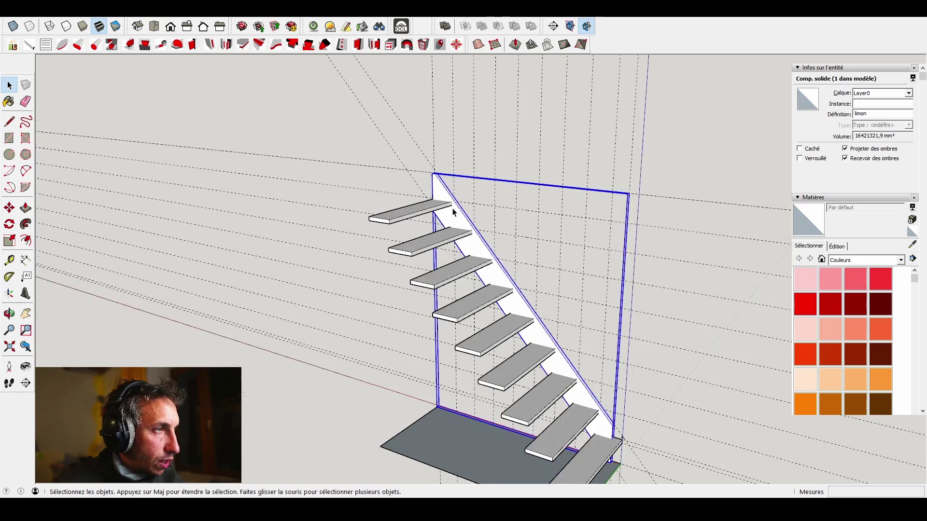
# - Open the limon component for editing and outline the top tread's end on its inner face with a 190 × 30 mm rectangle
pyautogui.scroll(3, 453, 212)
pyautogui.click(490, 163)
pyautogui.moveTo(491, 163); pyautogui.dragTo(512, 246, button='middle')
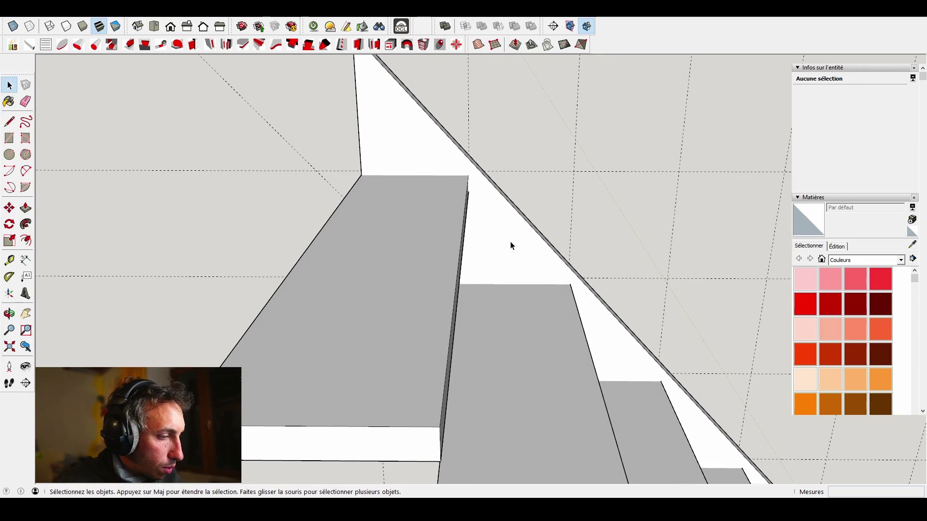
pyautogui.moveTo(416, 149); pyautogui.dragTo(422, 185, button='middle')
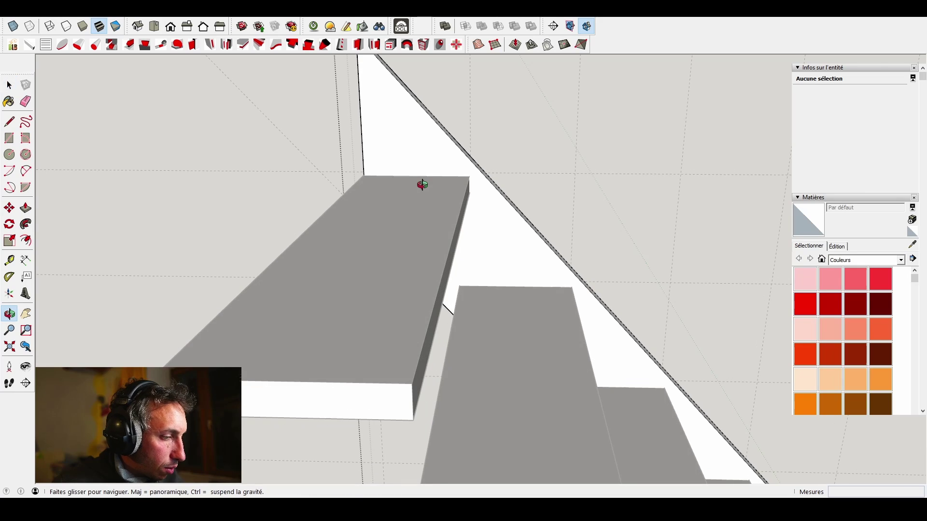
pyautogui.press('r')
pyautogui.scroll(3, 381, 174)
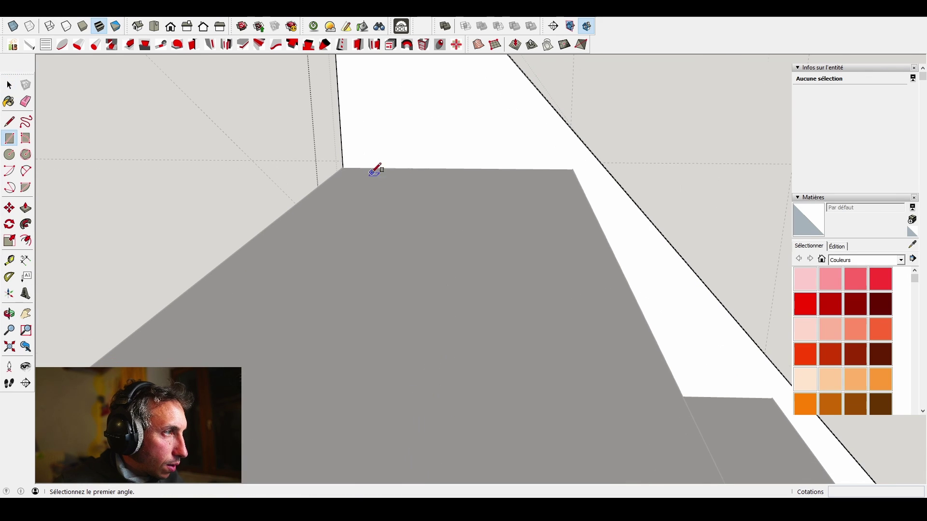
pyautogui.click(344, 165)
pyautogui.moveTo(410, 186); pyautogui.dragTo(381, 132, button='middle')
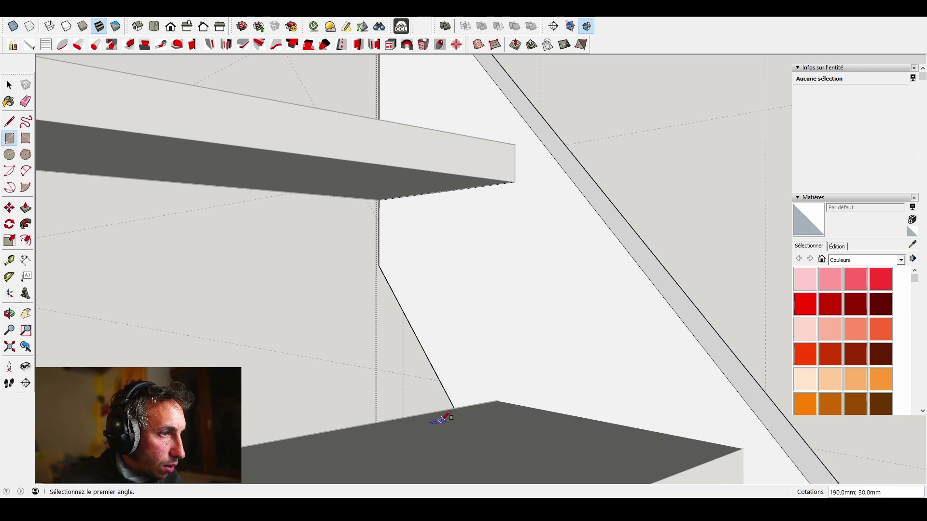
# - Outline the end of the second tread from the top on the limon's inner face with a rectangle between opposite tread corners
pyautogui.moveTo(441, 419); pyautogui.dragTo(517, 391, button='middle')
pyautogui.click(508, 398)
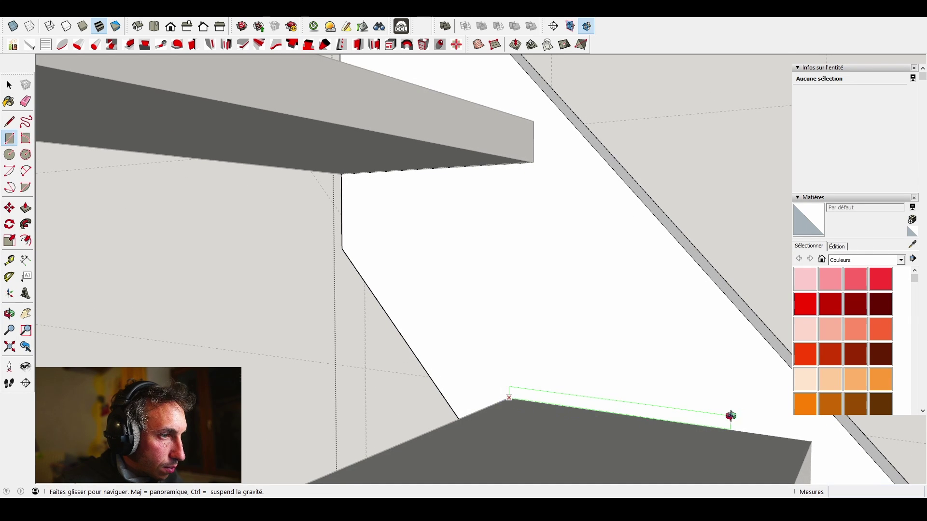
pyautogui.moveTo(731, 416); pyautogui.dragTo(695, 356, button='middle')
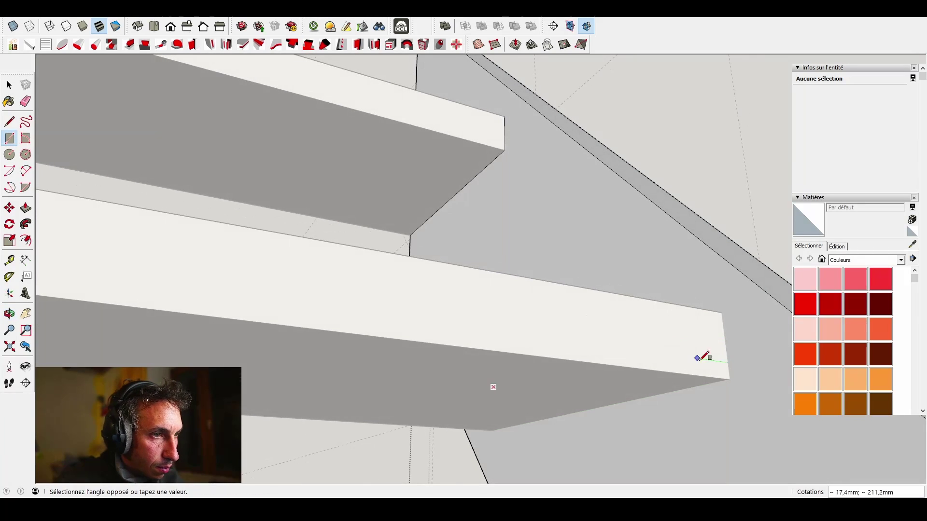
pyautogui.click(729, 379)
# - Outline the end of the third tread from the top on the limon's inner face with a corner-to-corner rectangle
pyautogui.scroll(-10, 684, 333)
pyautogui.moveTo(685, 314); pyautogui.dragTo(699, 434, button='middle')
pyautogui.scroll(8, 636, 356)
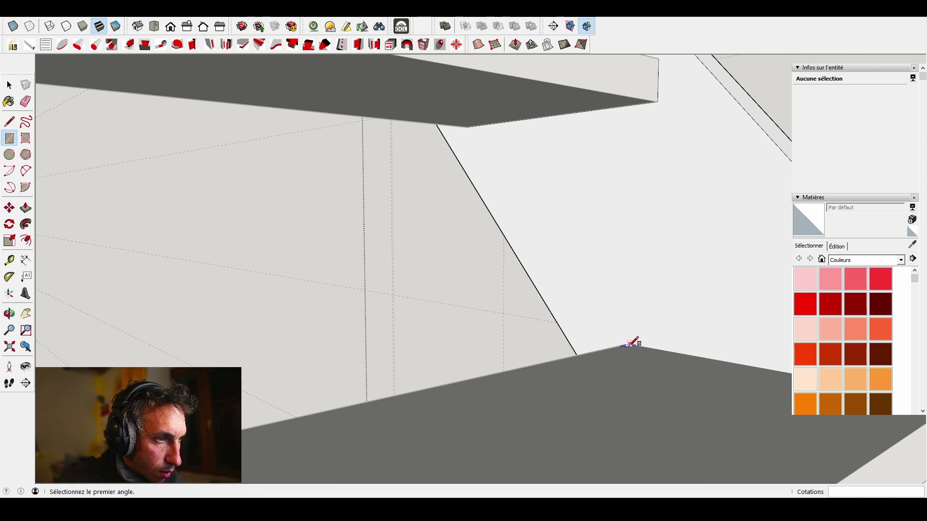
pyautogui.moveTo(630, 345); pyautogui.dragTo(706, 386, button='middle')
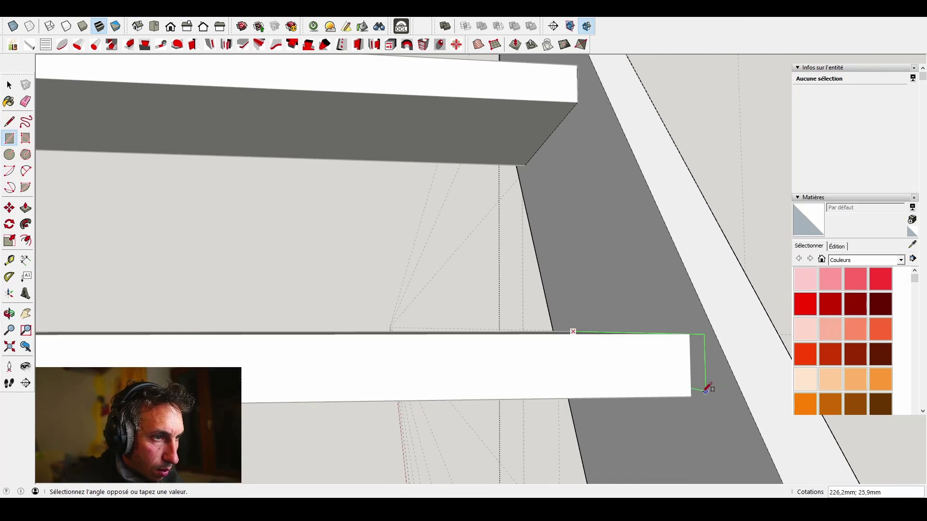
pyautogui.click(695, 389)
# - Outline the end of the fourth tread from the top on the limon's inner face with a 210 × 30 mm rectangle
pyautogui.scroll(-6, 700, 366)
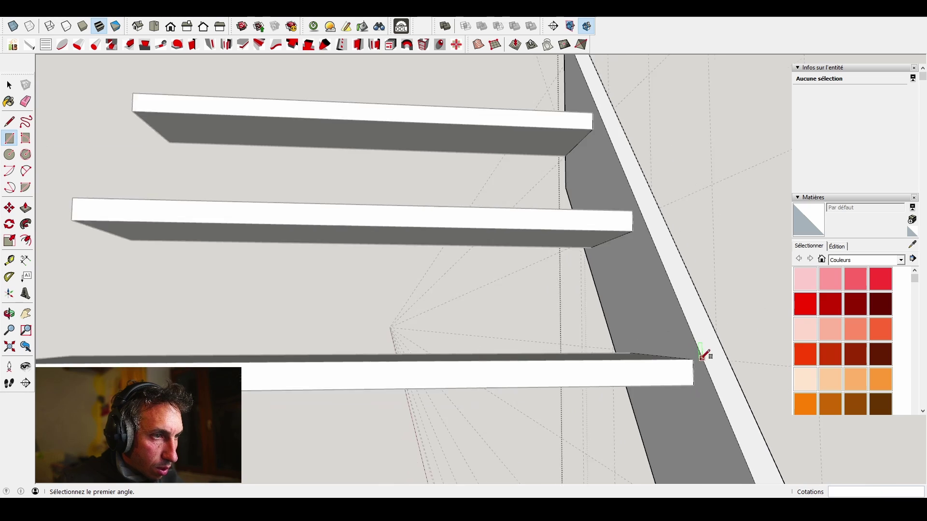
pyautogui.moveTo(689, 291); pyautogui.dragTo(782, 472, button='middle')
pyautogui.scroll(8, 631, 317)
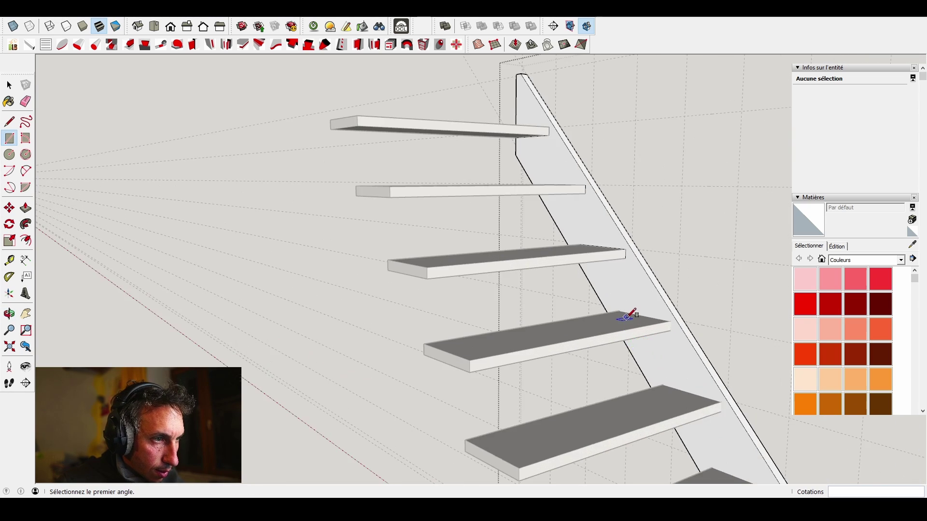
pyautogui.click(607, 303)
pyautogui.moveTo(745, 362); pyautogui.dragTo(641, 326, button='middle')
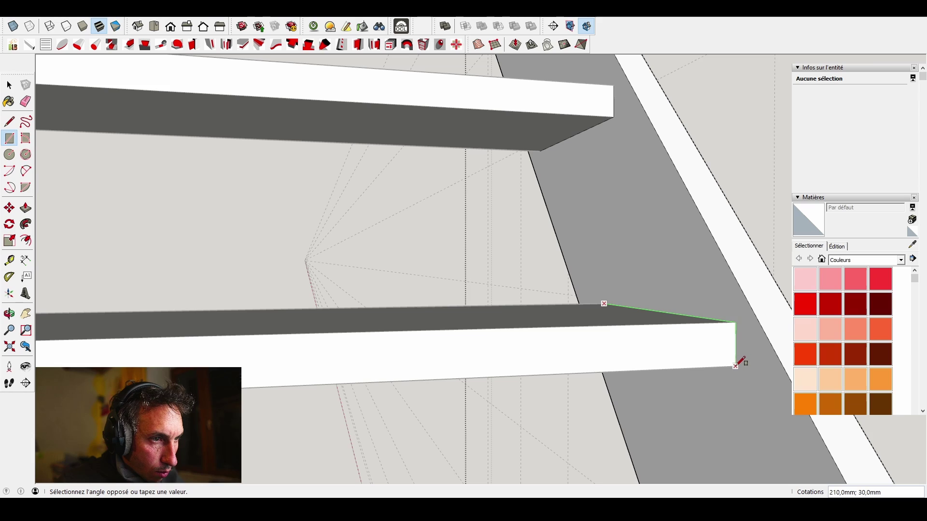
pyautogui.moveTo(559, 341); pyautogui.dragTo(656, 328, button='middle')
# - Outline the end of the fifth tread from the top on the limon's inner face with a corner-to-corner rectangle
pyautogui.scroll(-2, 649, 327)
pyautogui.scroll(-3, 648, 328)
pyautogui.moveTo(616, 306); pyautogui.dragTo(668, 356, button='middle')
pyautogui.scroll(4, 656, 357)
pyautogui.scroll(2, 642, 366)
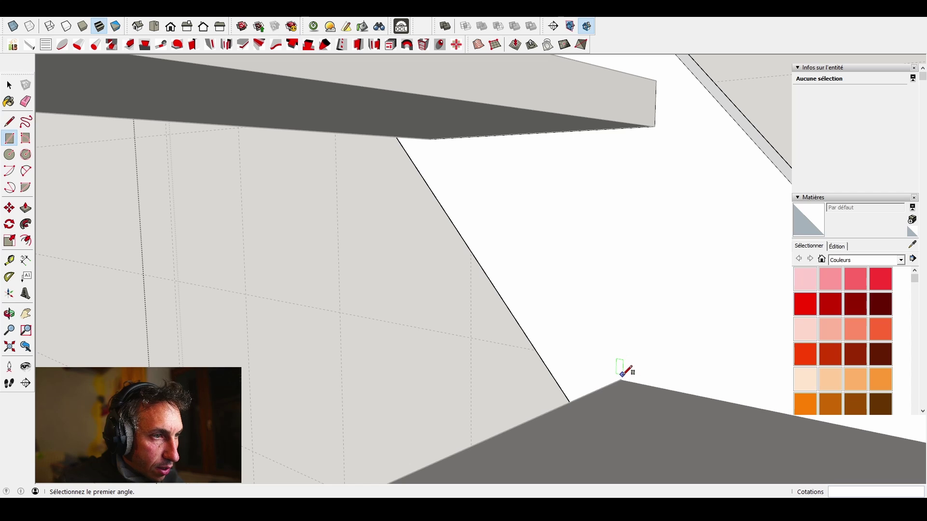
pyautogui.scroll(-6, 622, 378)
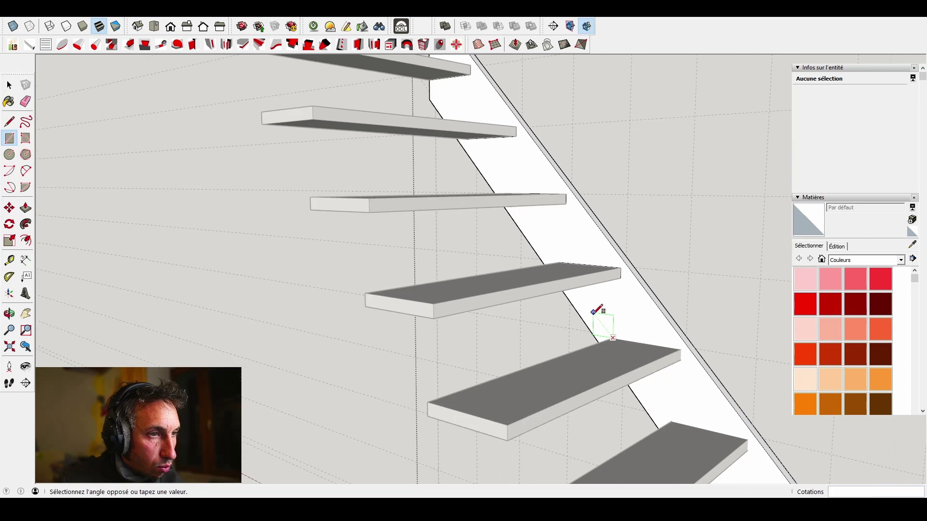
pyautogui.scroll(5, 671, 354)
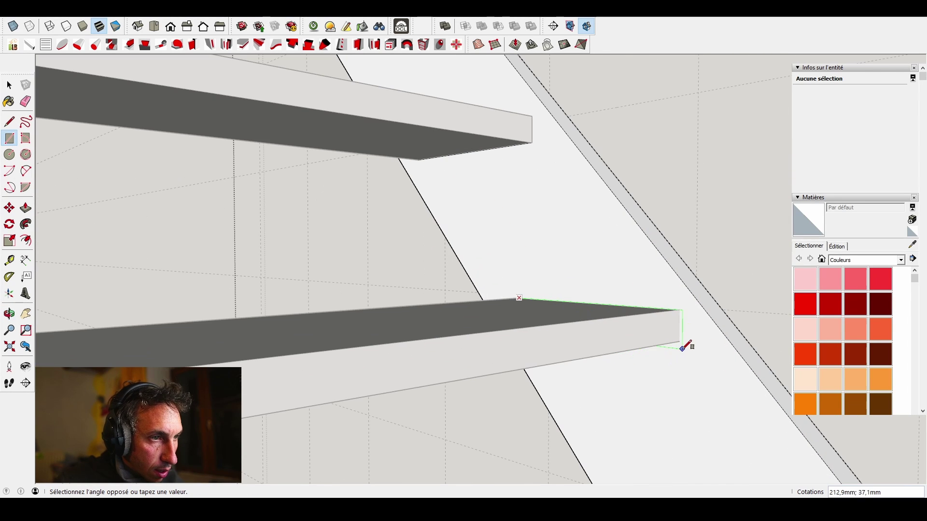
# - Outline the end of the sixth tread from the top on the limon's inner face with a rectangle between opposite tread corners
pyautogui.scroll(-6, 676, 339)
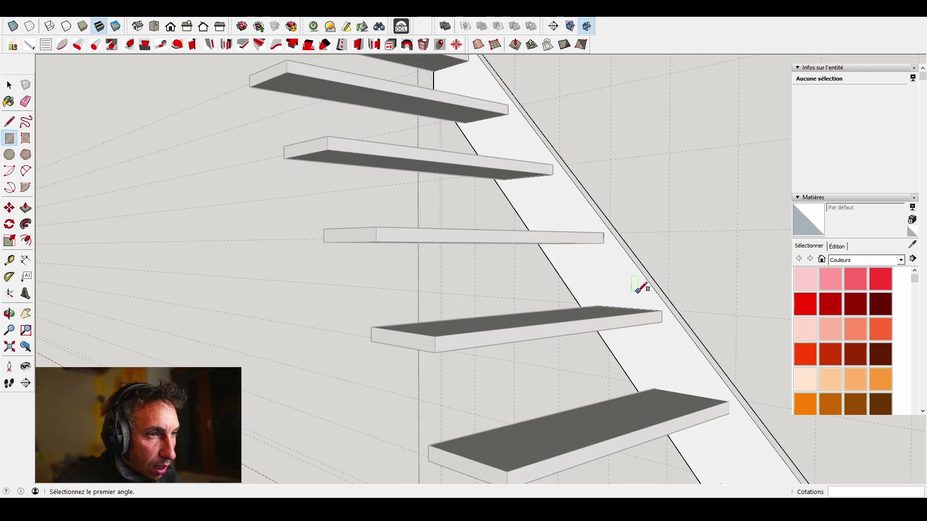
pyautogui.scroll(6, 647, 338)
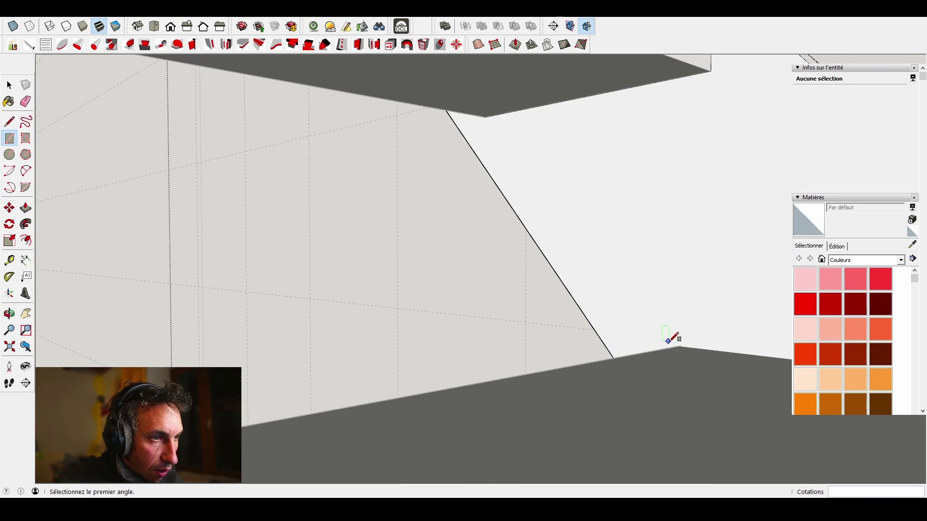
pyautogui.click(680, 346)
pyautogui.scroll(-5, 633, 299)
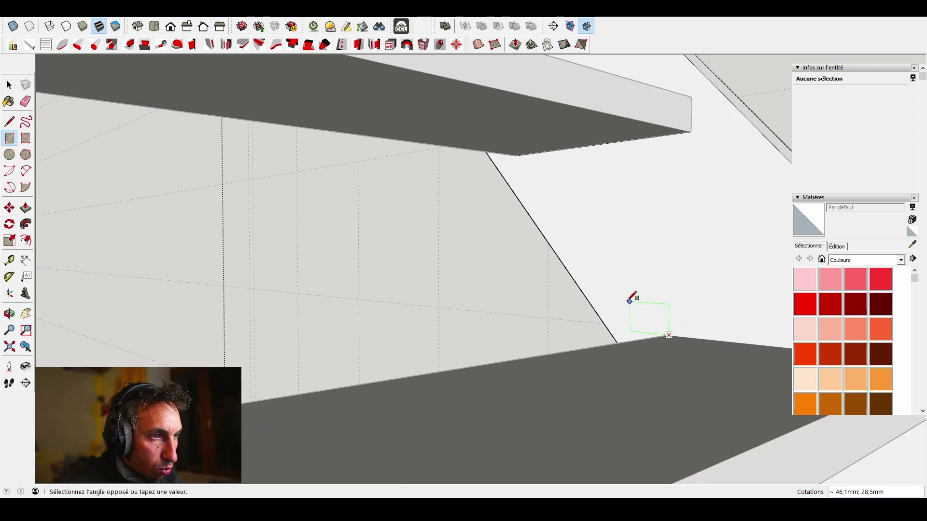
pyautogui.scroll(3, 705, 323)
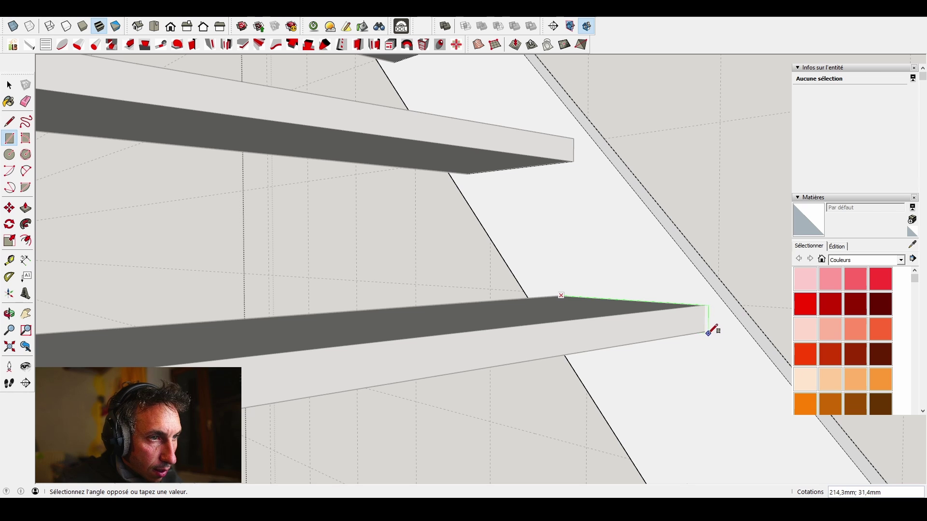
pyautogui.click(708, 330)
# - Outline the ends of the seventh and eighth treads from the top on the limon's inner face with corner-to-corner rectangles
pyautogui.scroll(-5, 710, 309)
pyautogui.scroll(6, 693, 356)
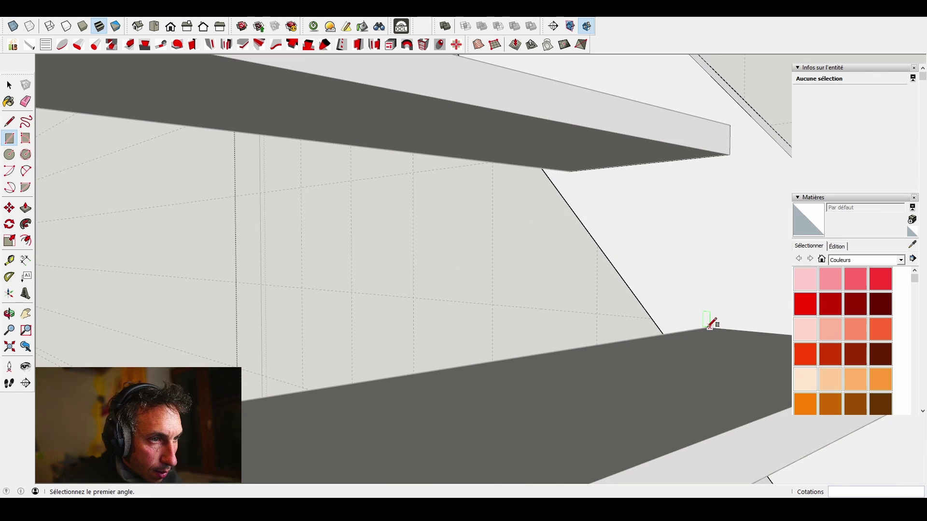
pyautogui.scroll(-5, 710, 324)
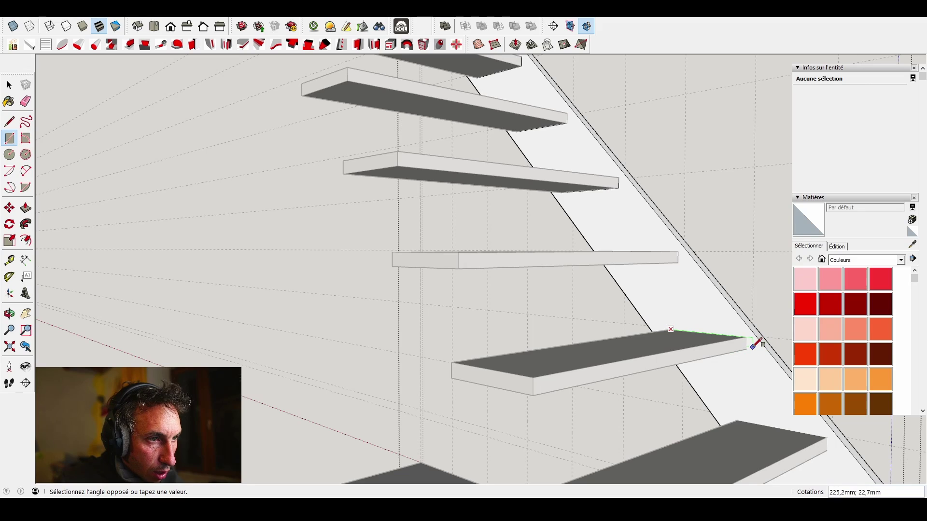
pyautogui.scroll(-3, 751, 346)
pyautogui.scroll(8, 728, 368)
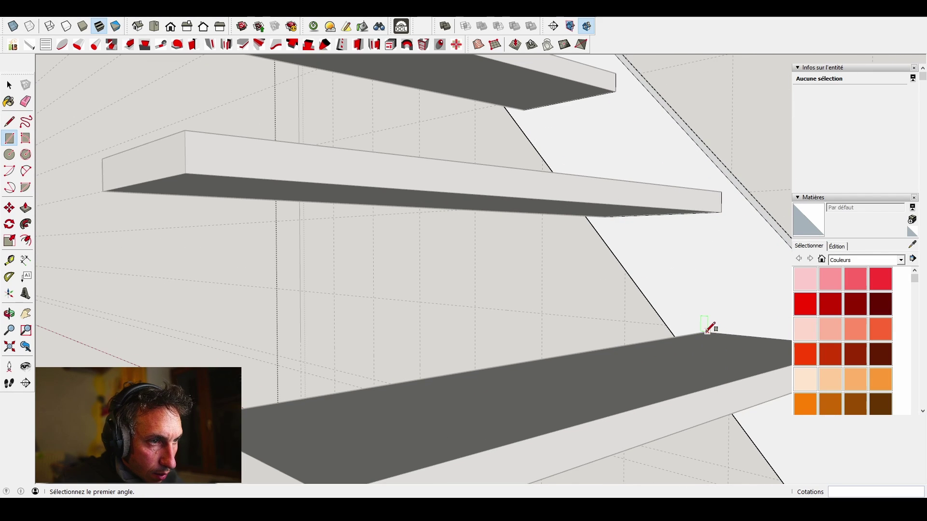
pyautogui.scroll(-3, 709, 328)
pyautogui.scroll(5, 748, 347)
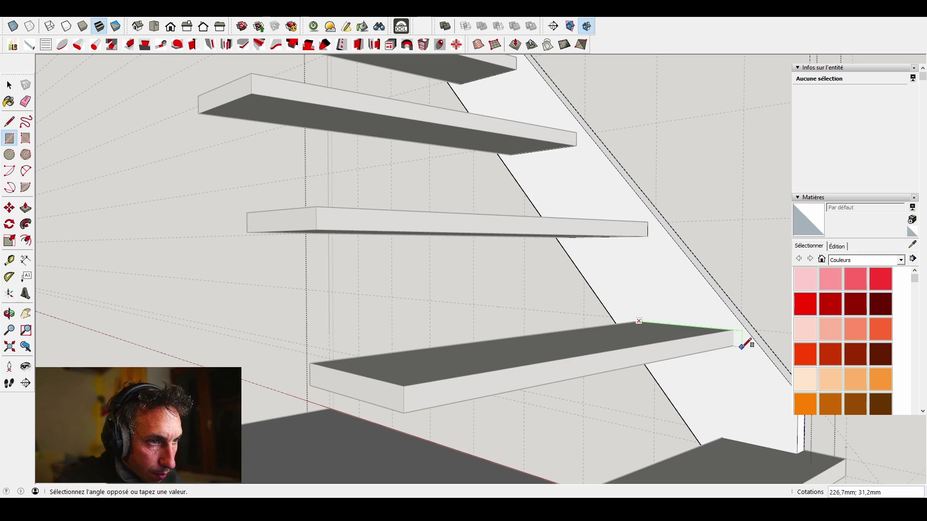
# - Outline the end of the lowest tread on the limon's inner face with a rectangle between opposite tread corners
pyautogui.scroll(-4, 714, 334)
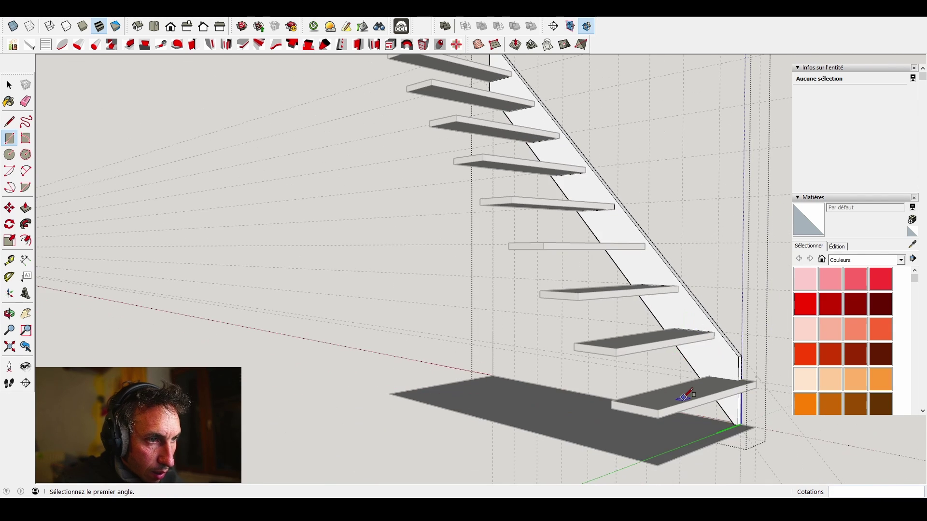
pyautogui.scroll(8, 709, 362)
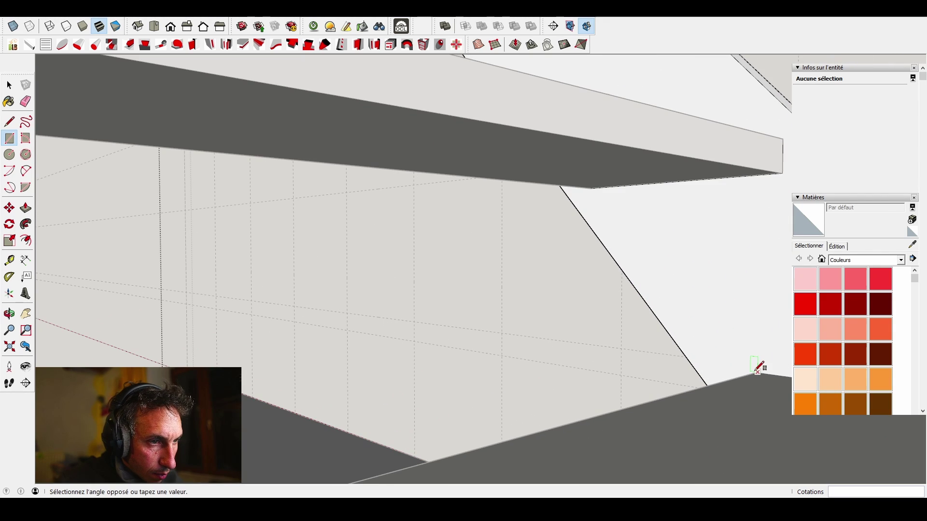
pyautogui.scroll(-5, 759, 366)
pyautogui.moveTo(700, 357); pyautogui.dragTo(524, 321, button='middle')
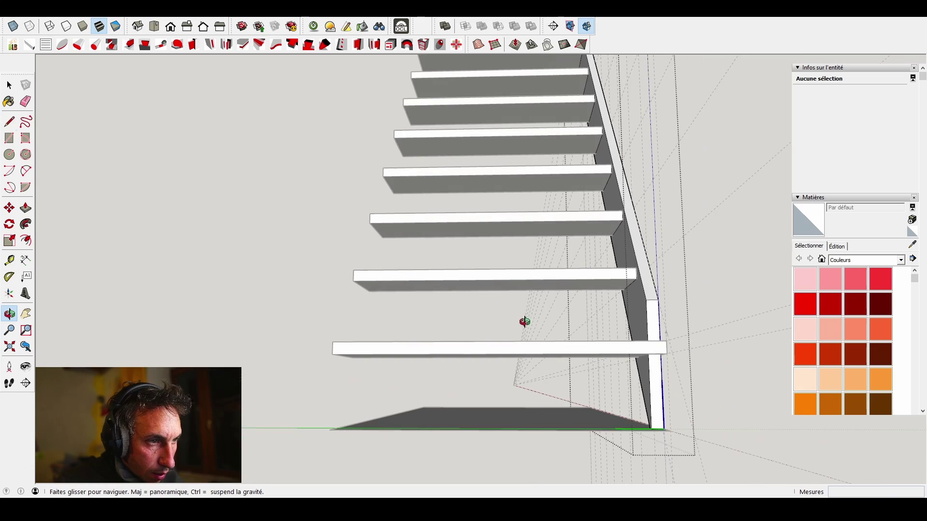
pyautogui.scroll(8, 641, 348)
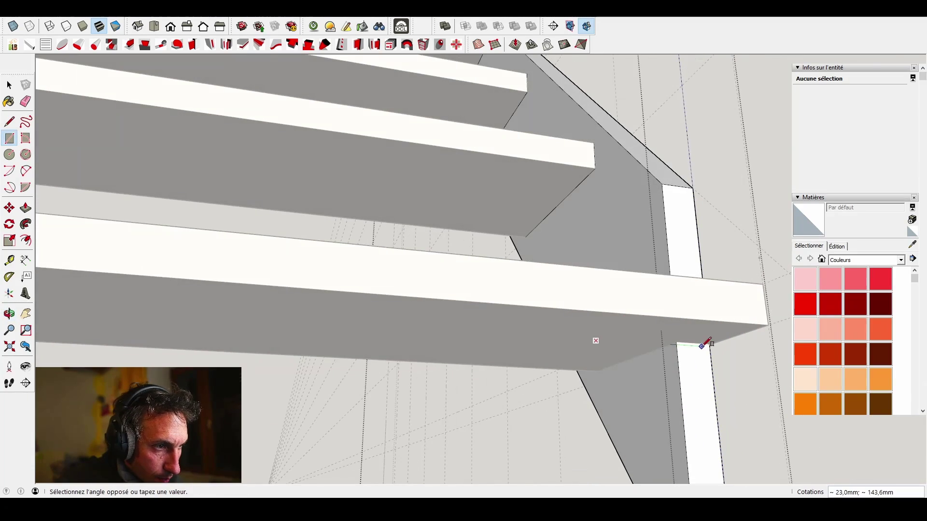
pyautogui.scroll(-10, 682, 338)
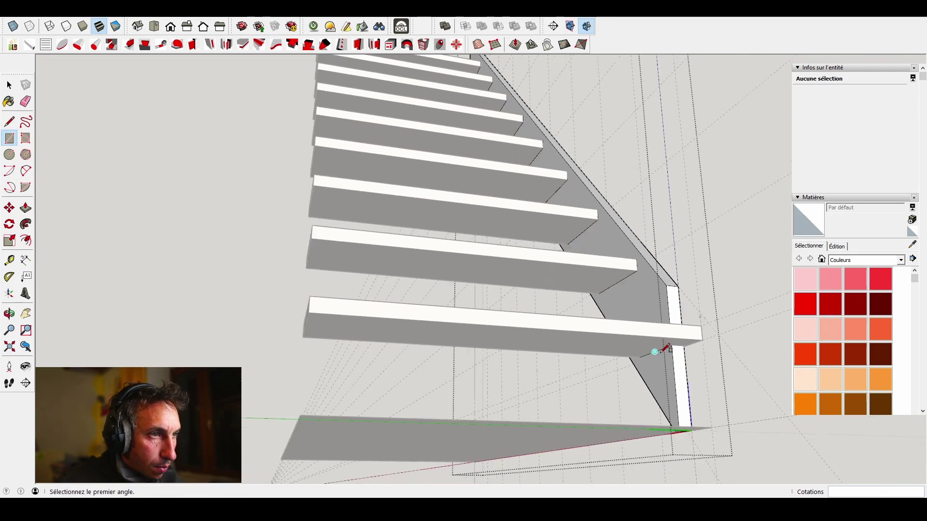
# - Hide the rest of the model around the limon being edited and inspect the tread outlines on its inner face
pyautogui.scroll(5, 621, 300)
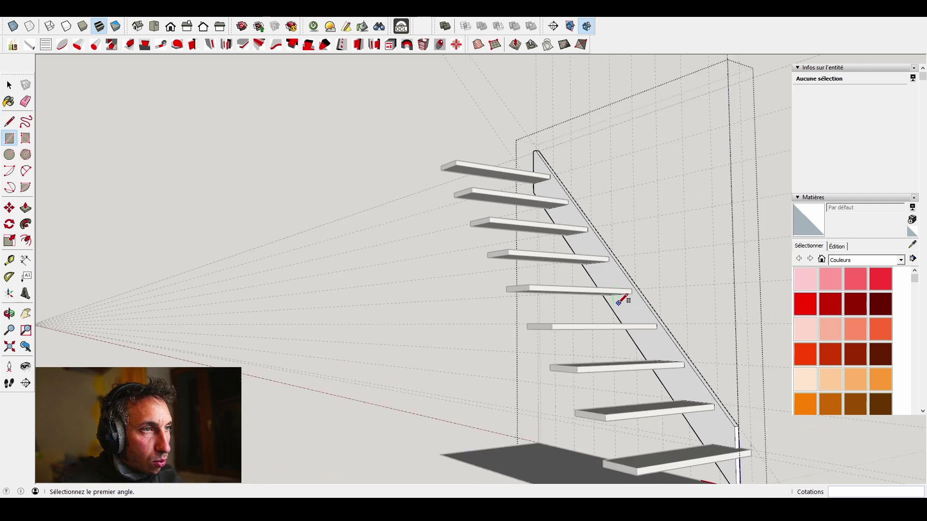
pyautogui.press('i')
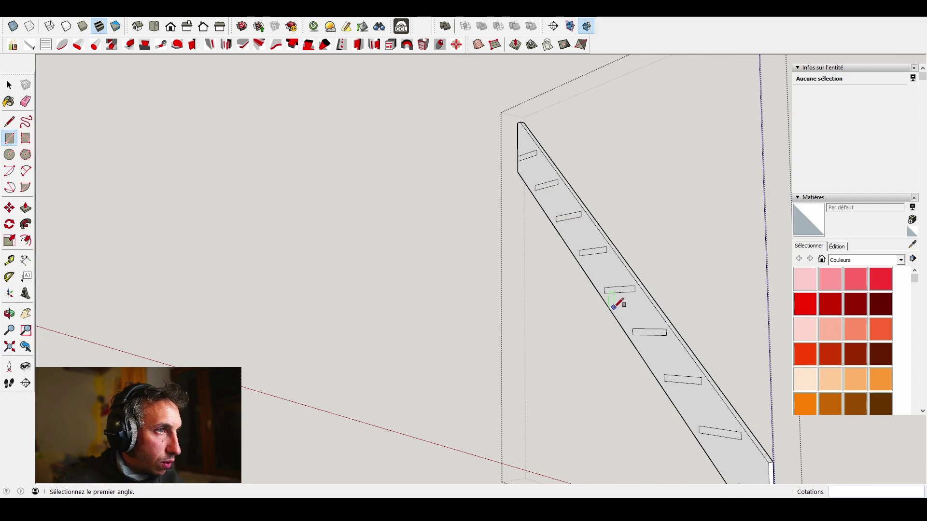
pyautogui.moveTo(580, 283); pyautogui.dragTo(862, 397, button='middle')
pyautogui.moveTo(381, 205); pyautogui.dragTo(457, 193, button='middle')
pyautogui.scroll(4, 410, 139)
pyautogui.moveTo(354, 135); pyautogui.dragTo(426, 170, button='middle')
# - Push the outlines of the top two treads 20 mm into the limon's inner face with Push/Pull
pyautogui.press('p')
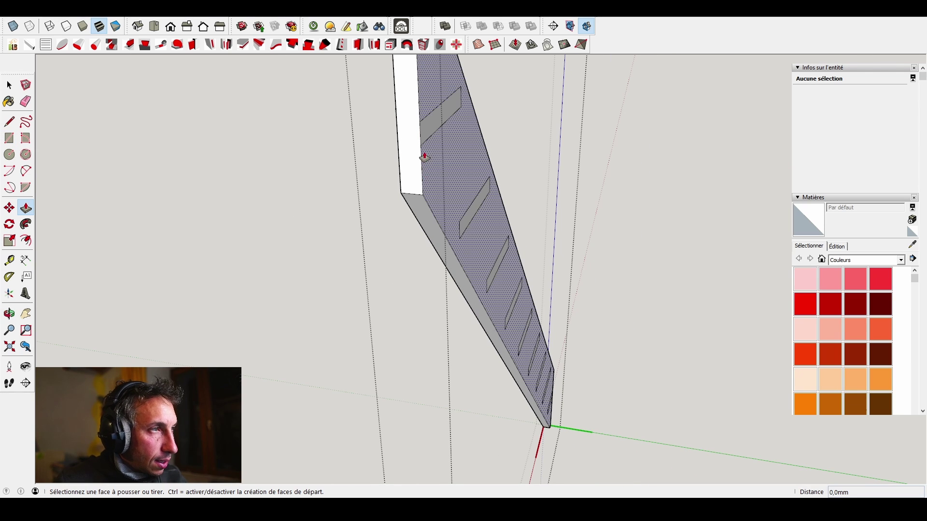
pyautogui.click(427, 130)
pyautogui.click(428, 131)
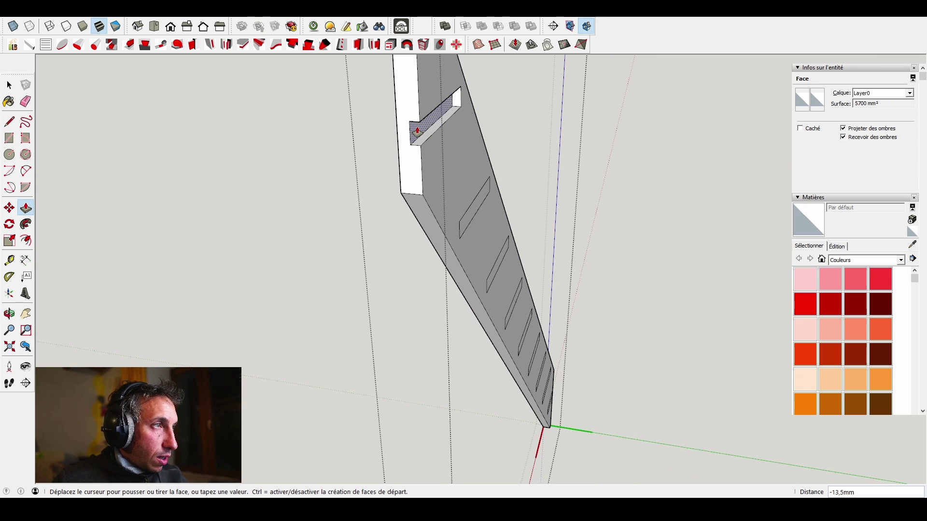
pyautogui.press('Return')
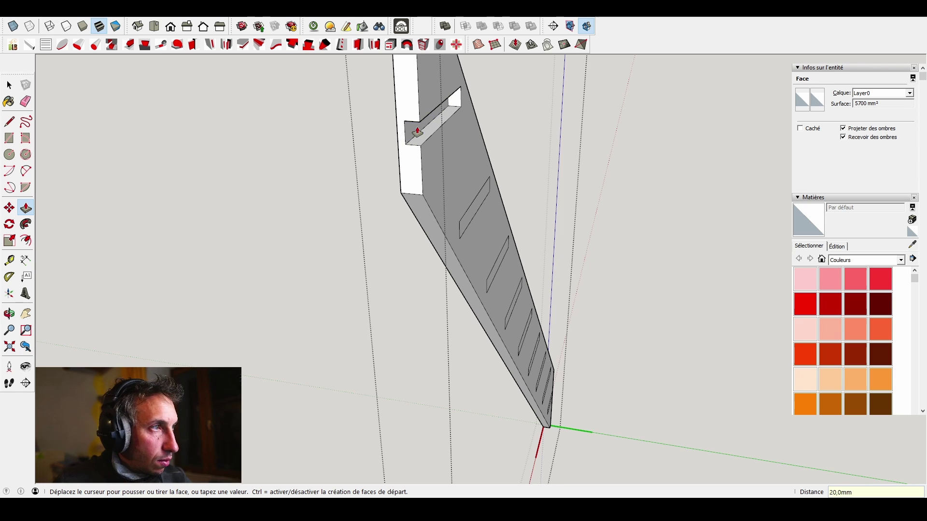
pyautogui.click(465, 223)
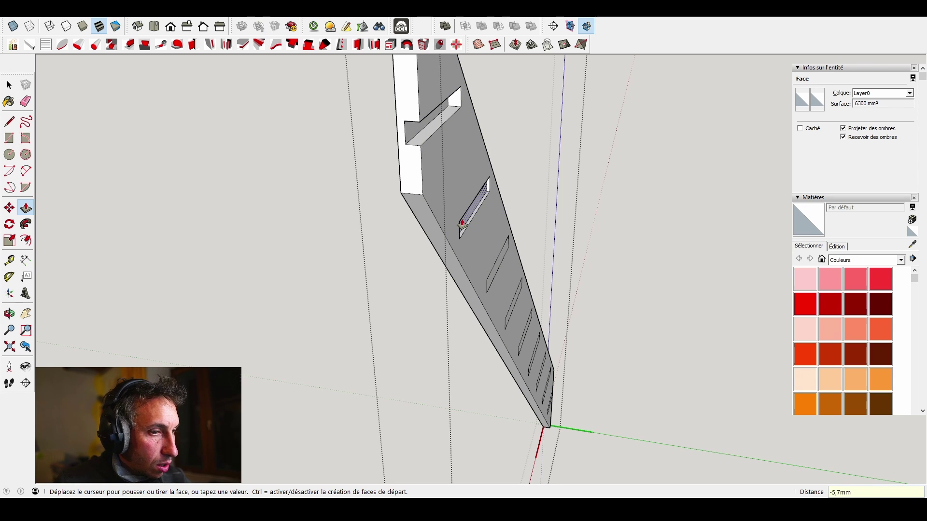
pyautogui.press('Return')
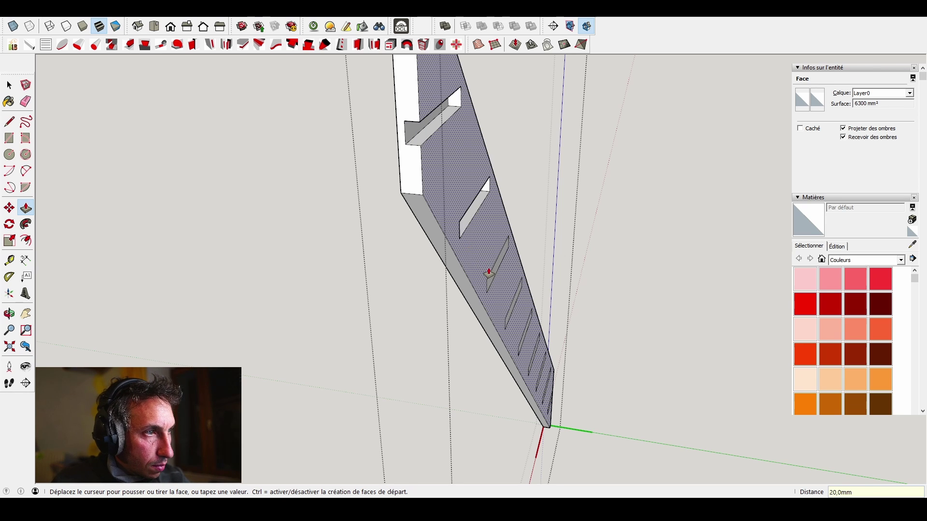
# - Push the third and fourth tread outlines from the top 20 mm into the limon's inner face
pyautogui.click(493, 279)
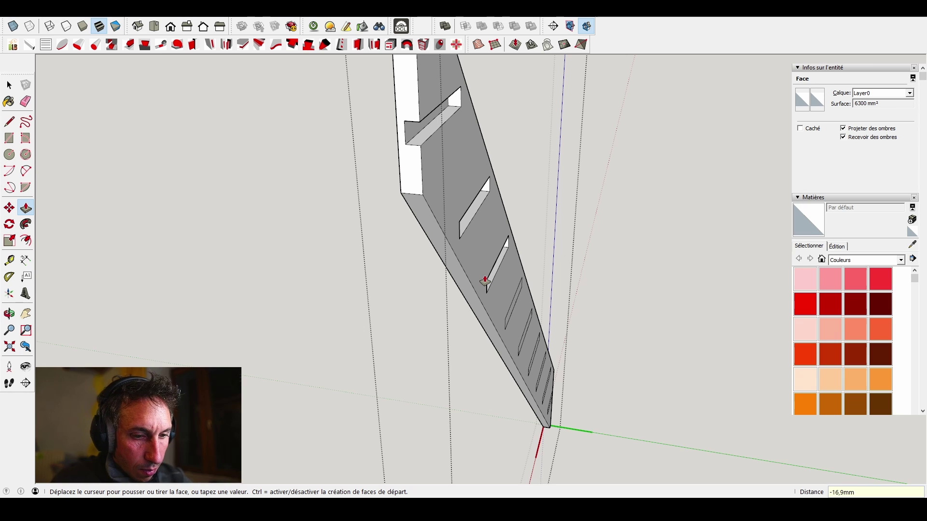
pyautogui.click(508, 322)
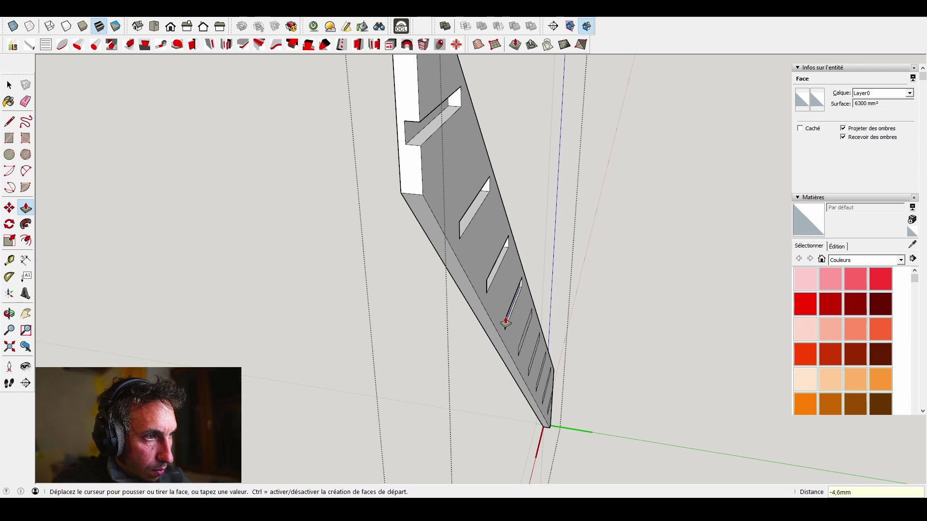
pyautogui.write('20')
pyautogui.press('Return')
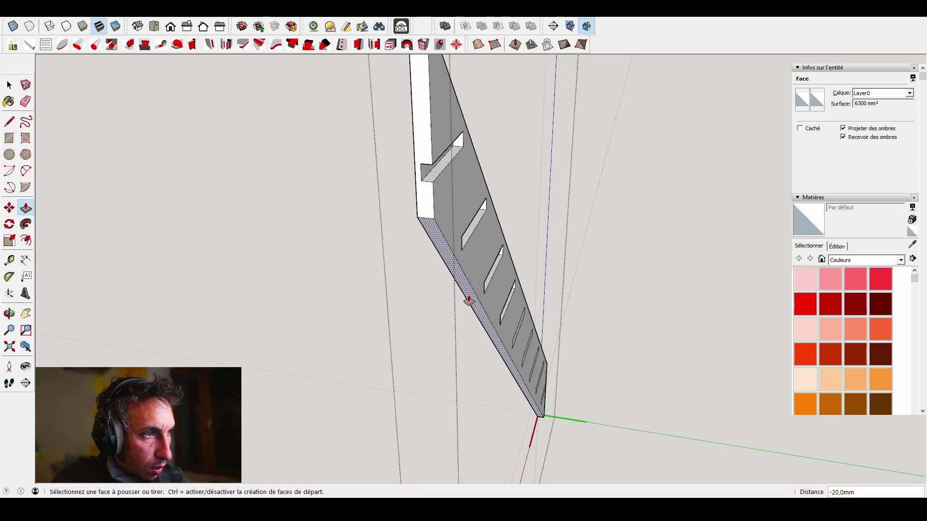
# - Try to push the fifth tread outline from the top 20 mm into the limon
pyautogui.moveTo(503, 323); pyautogui.dragTo(479, 283, button='middle')
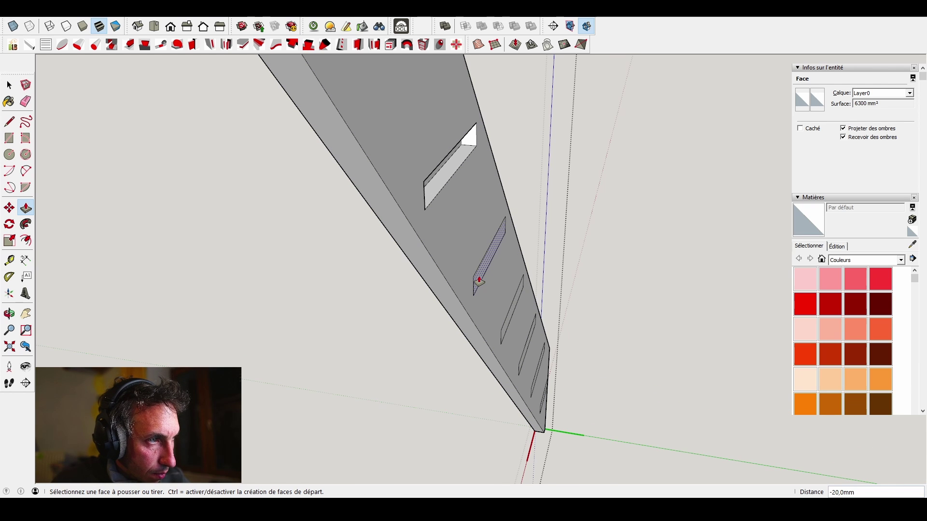
pyautogui.click(479, 280)
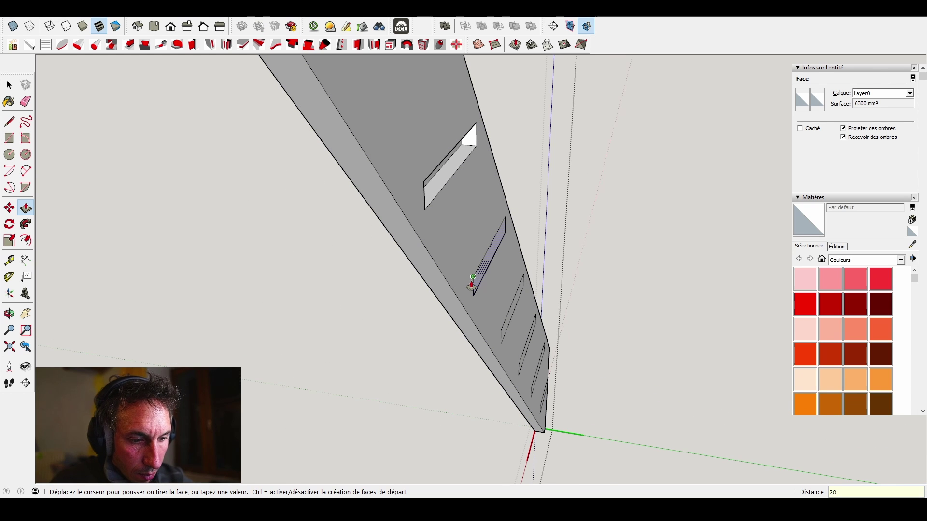
pyautogui.write('20')
pyautogui.press('Return')
pyautogui.moveTo(478, 284); pyautogui.dragTo(497, 296, button='middle')
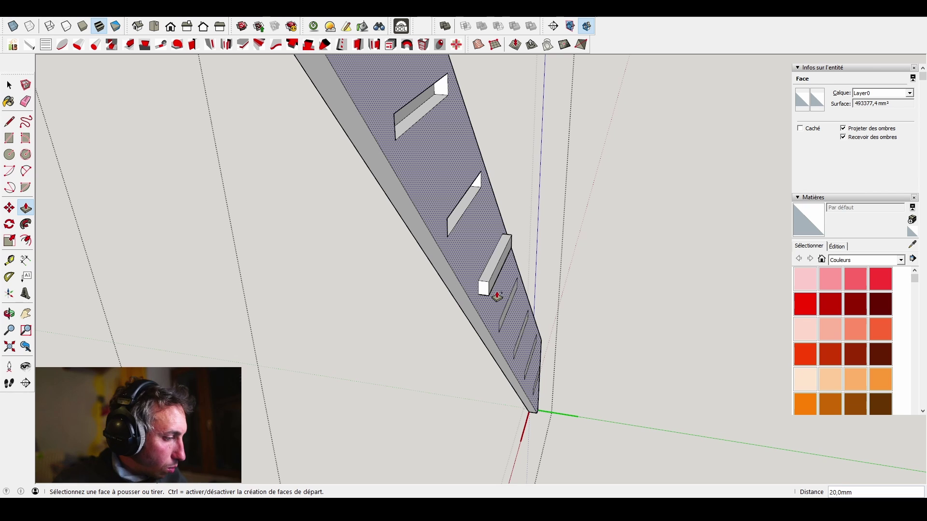
pyautogui.hotkey('ctrl', 'z')
# - Push the fifth and sixth tread outlines from the top 20 mm into the limon's inner face
pyautogui.click(482, 283)
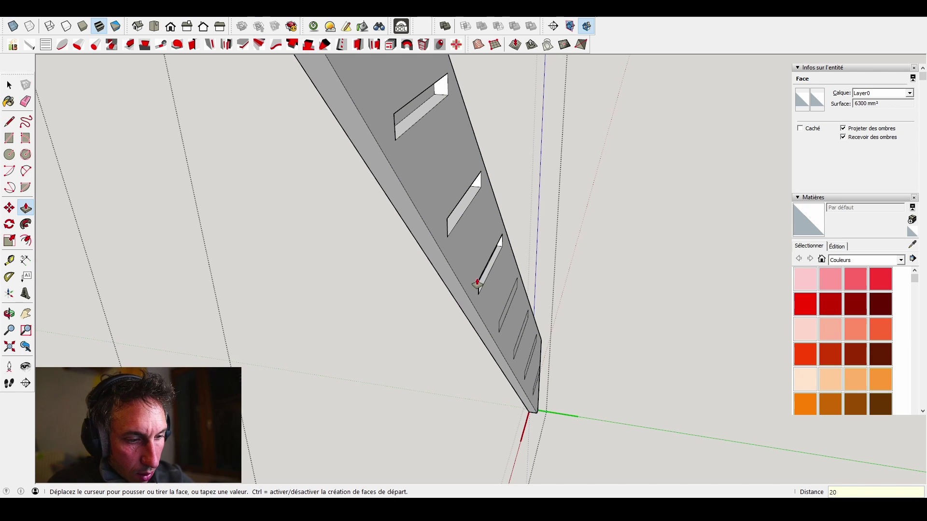
pyautogui.press('Return')
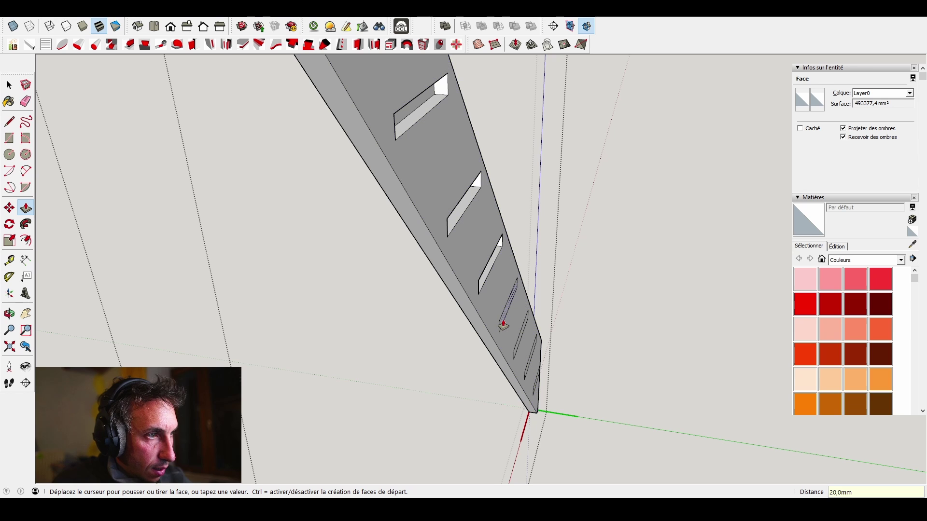
pyautogui.click(502, 326)
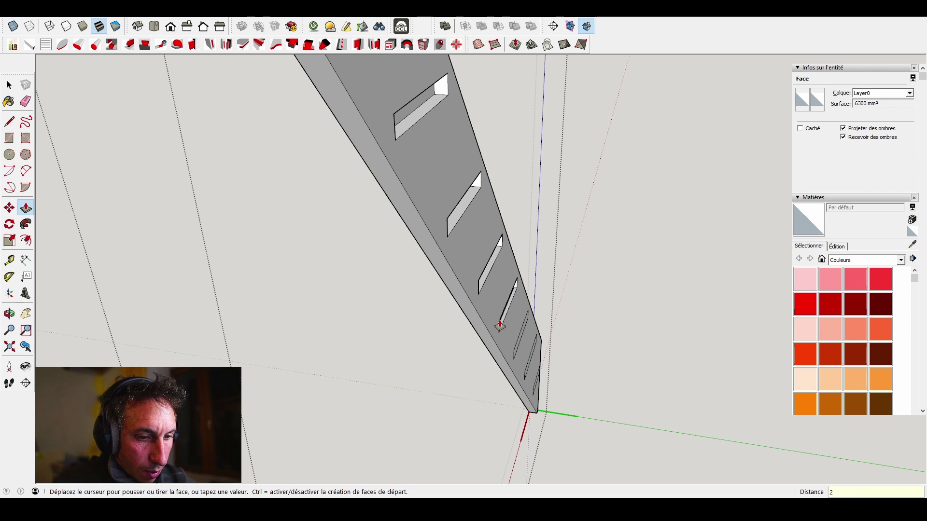
pyautogui.click(500, 326)
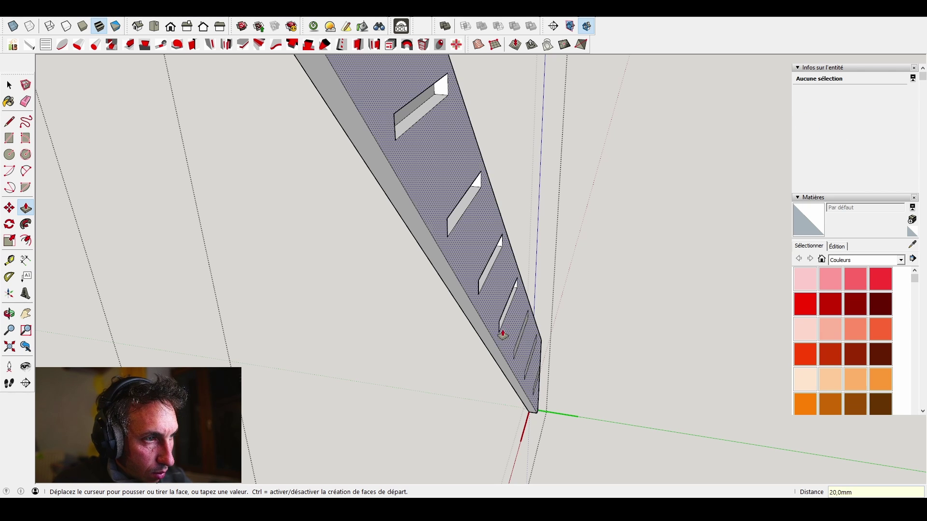
# - Push the three lowest tread outlines 20 mm into the limon's inner face and finish editing the limon
pyautogui.click(515, 358)
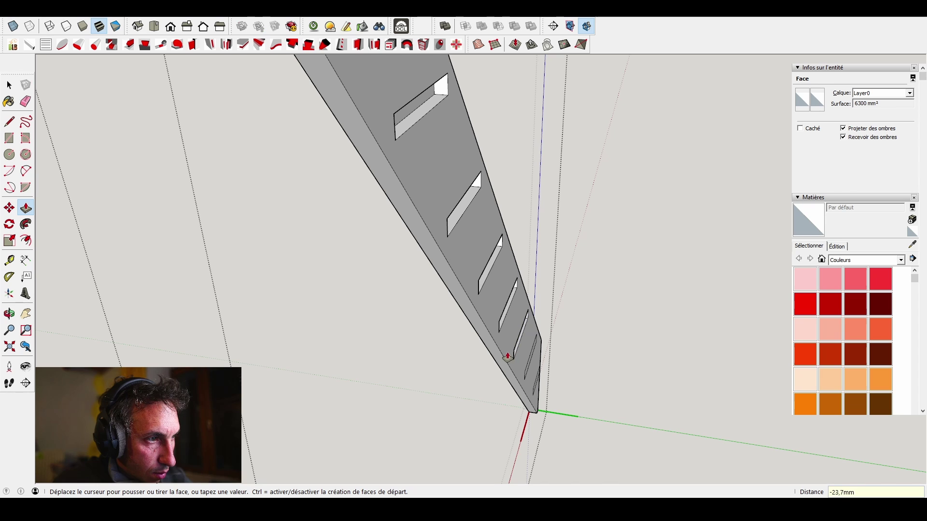
pyautogui.click(549, 377)
pyautogui.click(526, 377)
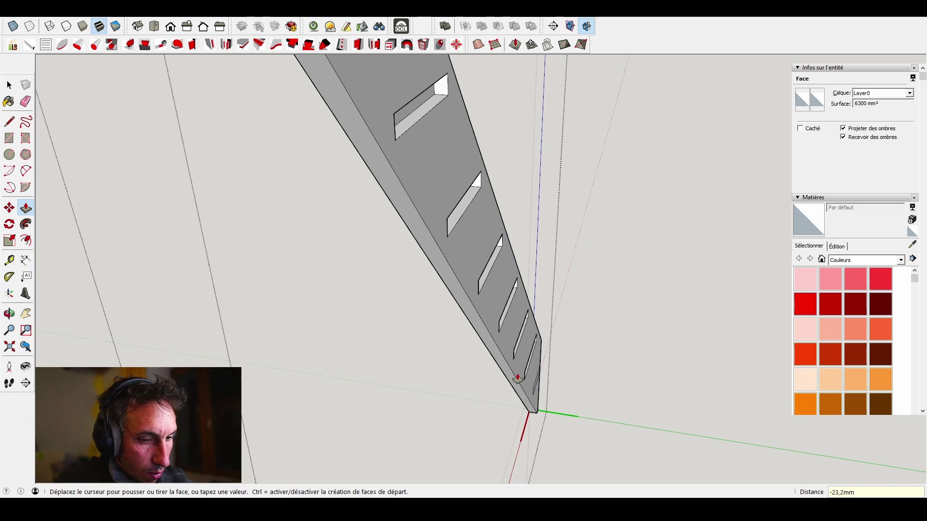
pyautogui.click(518, 377)
pyautogui.scroll(4, 536, 388)
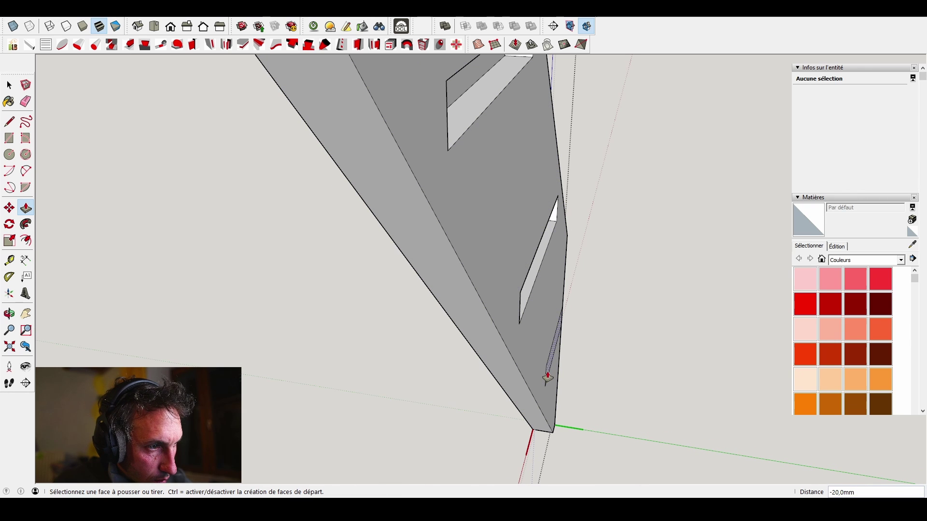
pyautogui.click(544, 378)
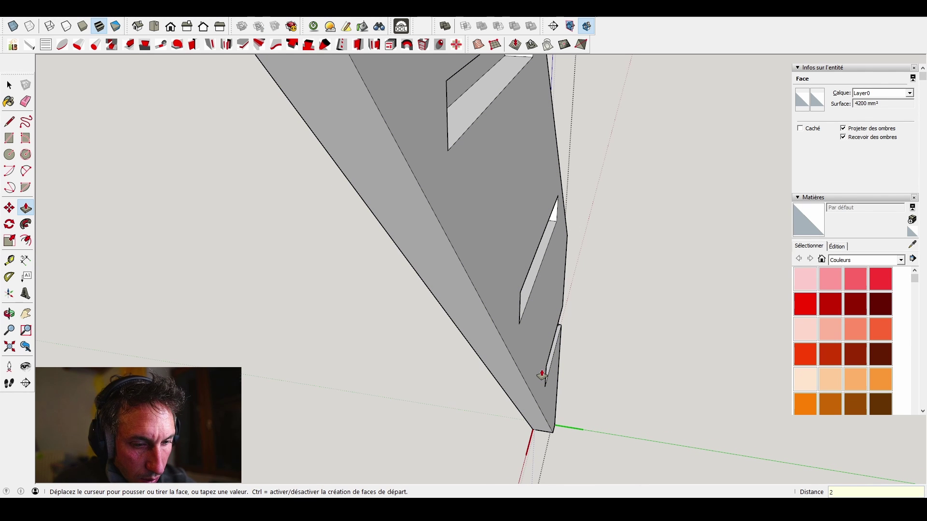
pyautogui.press('space')
pyautogui.click(641, 285)
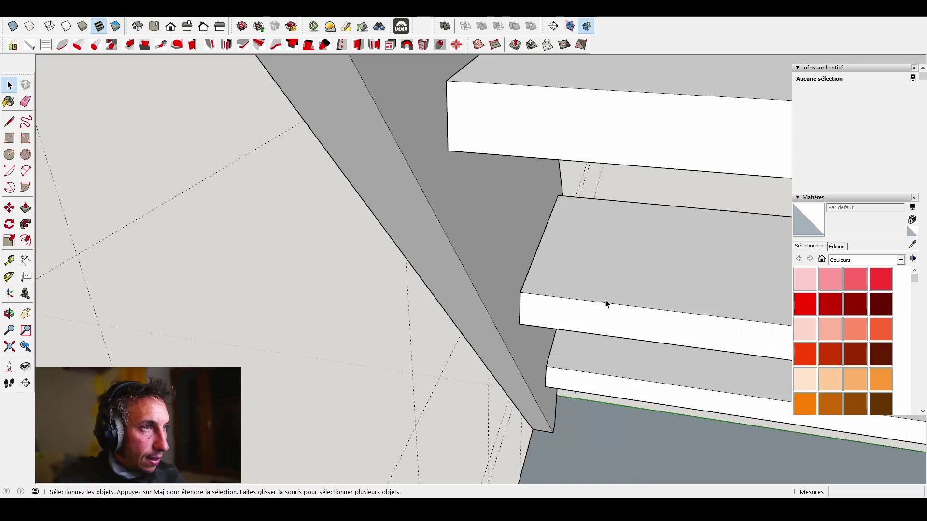
# - Move the limon 770 mm along the green axis so its outer side lines up with the opposite tread ends
pyautogui.scroll(-5, 560, 307)
pyautogui.scroll(-6, 463, 319)
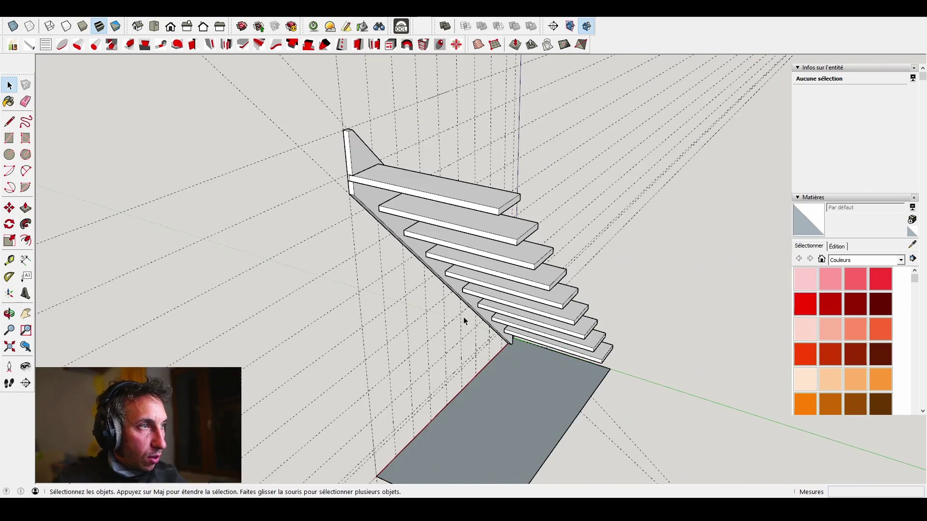
pyautogui.moveTo(463, 317); pyautogui.dragTo(646, 208, button='middle')
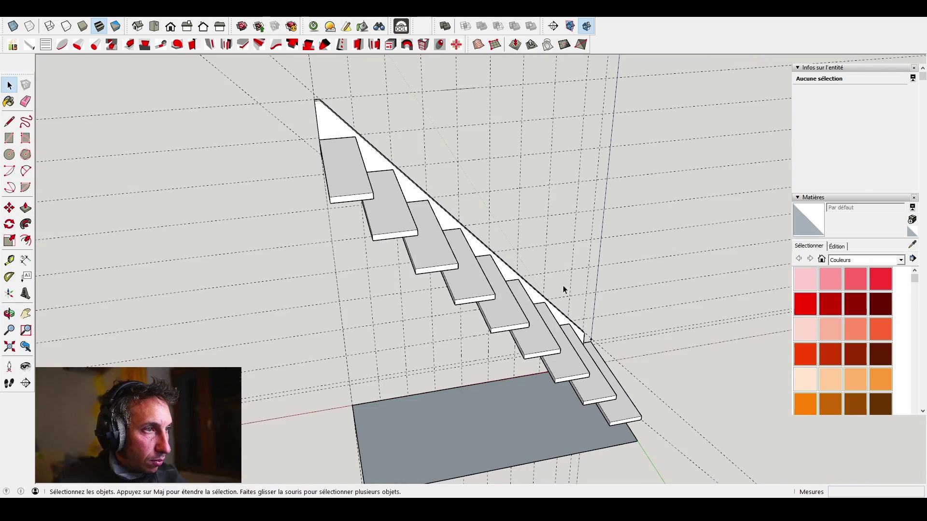
pyautogui.moveTo(564, 290); pyautogui.dragTo(344, 300, button='middle')
pyautogui.scroll(2, 471, 360)
pyautogui.scroll(-3, 387, 279)
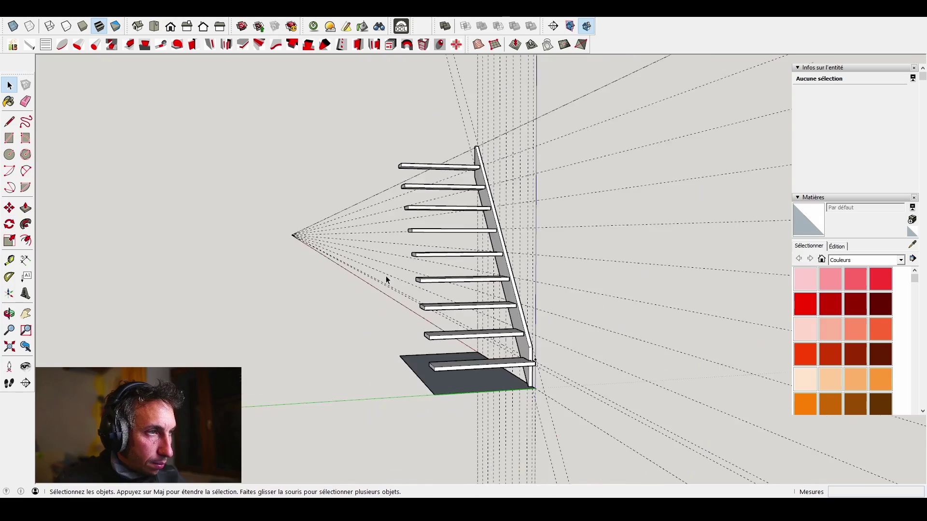
pyautogui.moveTo(386, 279); pyautogui.dragTo(551, 334, button='middle')
pyautogui.scroll(5, 580, 338)
pyautogui.click(621, 323)
pyautogui.scroll(3, 556, 337)
pyautogui.press('m')
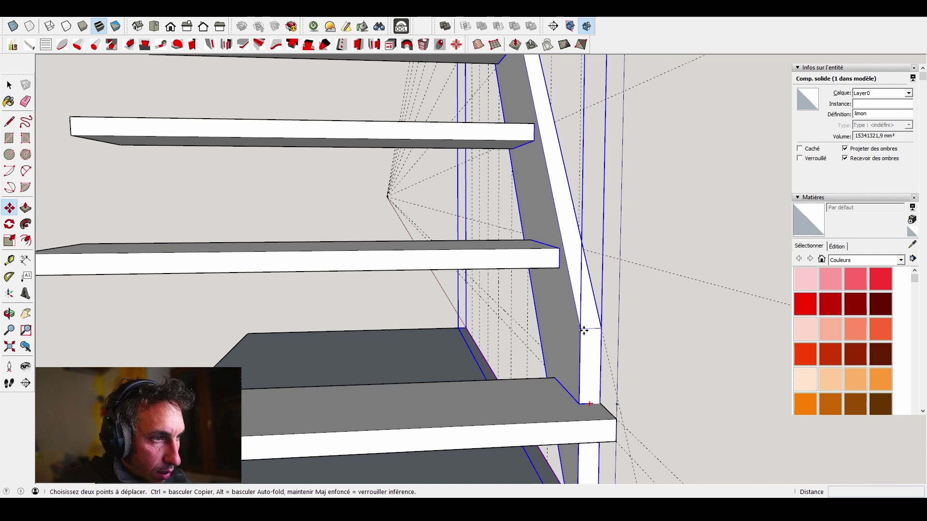
pyautogui.click(584, 330)
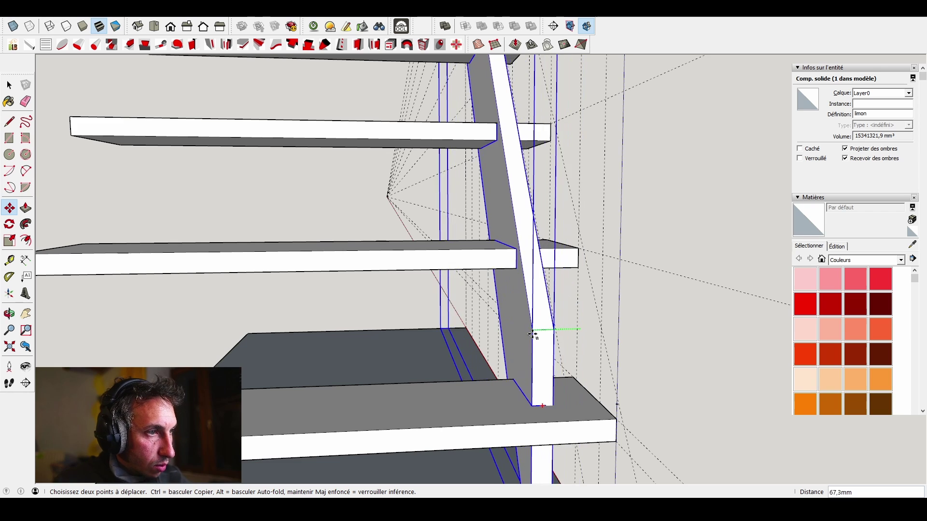
pyautogui.scroll(-5, 533, 335)
pyautogui.moveTo(533, 334); pyautogui.dragTo(347, 371, button='middle')
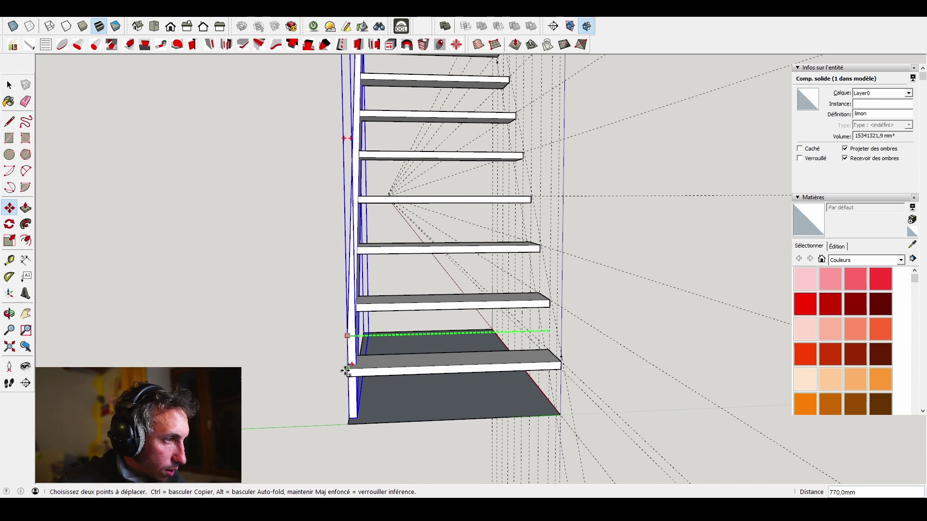
pyautogui.scroll(6, 346, 371)
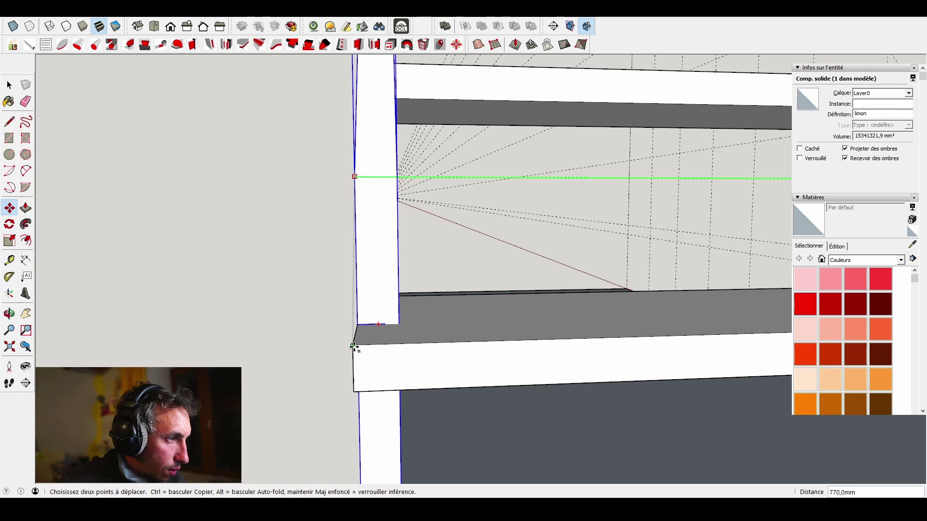
pyautogui.click(352, 345)
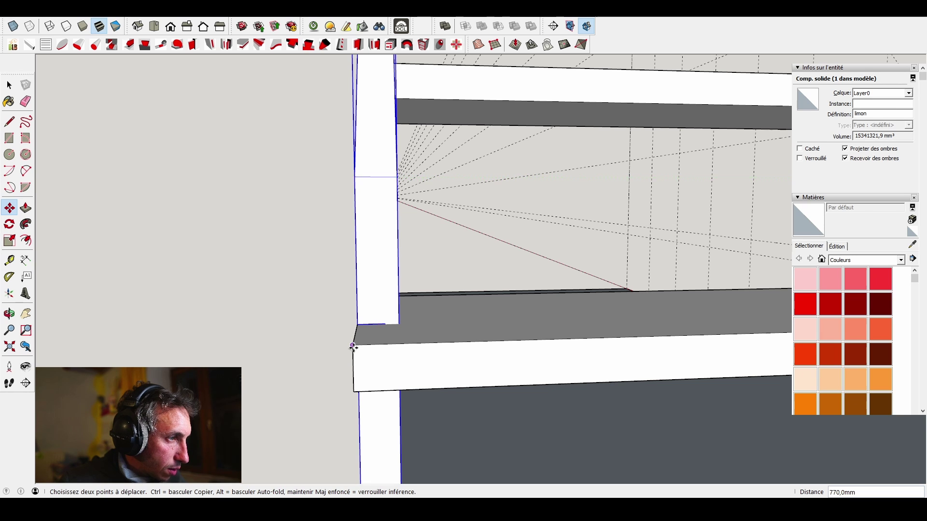
# - Flip the moved limon so that its tread recesses face the inside of the staircase
pyautogui.scroll(-6, 353, 346)
pyautogui.moveTo(353, 346); pyautogui.dragTo(473, 331, button='middle')
pyautogui.press('space')
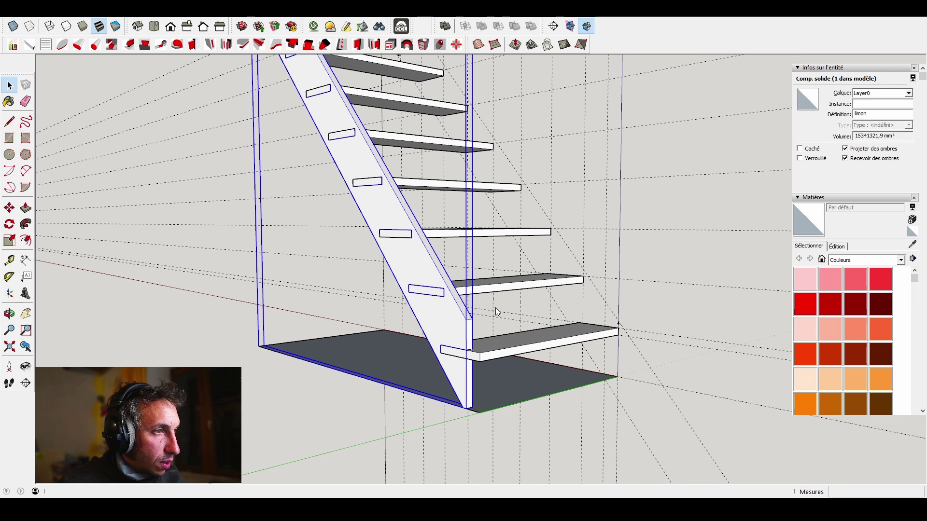
pyautogui.press('r')
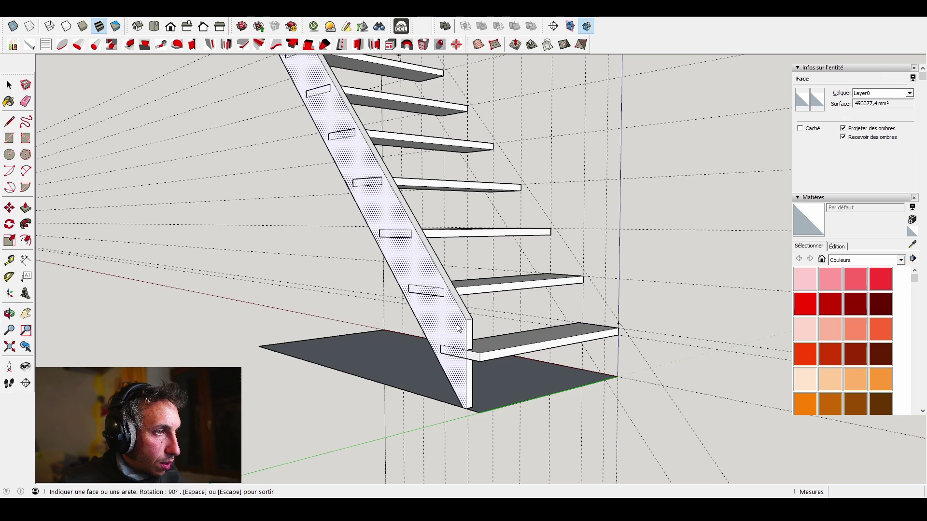
pyautogui.moveTo(503, 331); pyautogui.dragTo(308, 308, button='middle')
pyautogui.press('space')
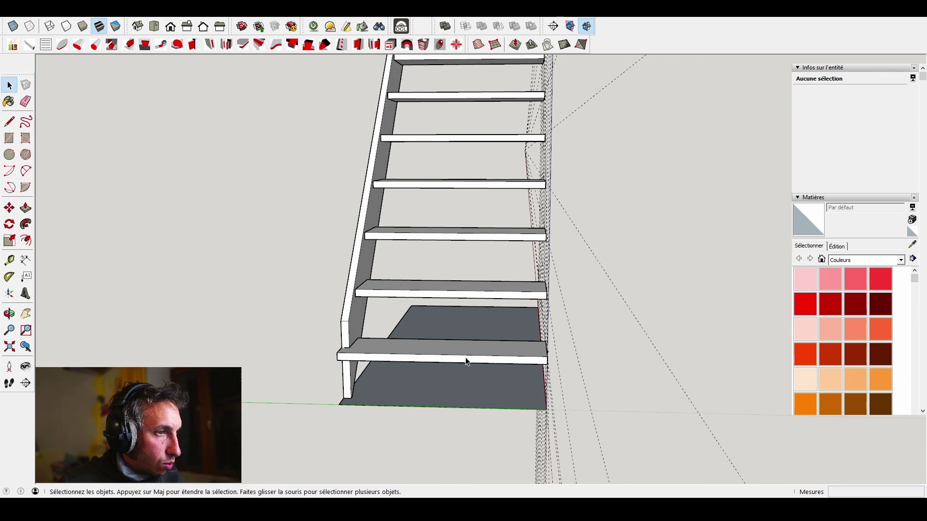
# - Open the bottom tread component for editing and push its free end face 10 mm inward
pyautogui.moveTo(465, 361); pyautogui.dragTo(505, 343, button='middle')
pyautogui.scroll(3, 492, 352)
pyautogui.click(490, 352)
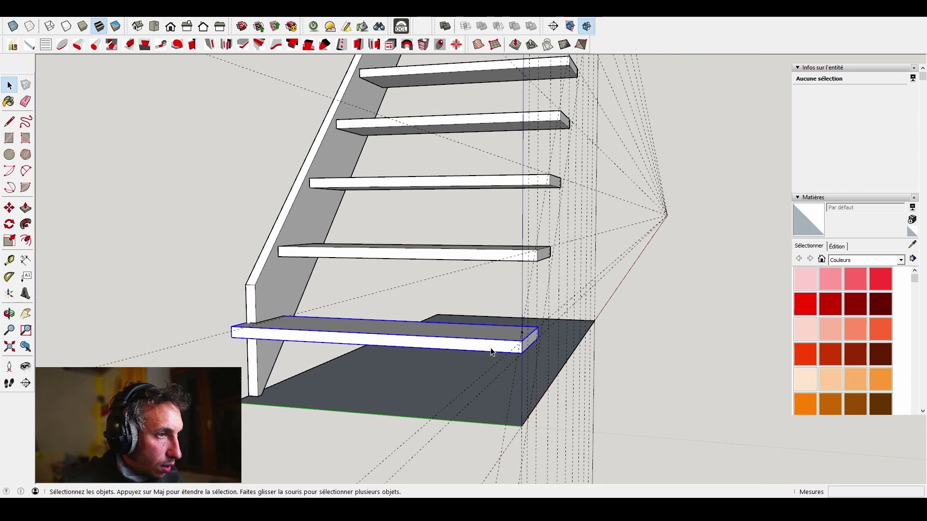
pyautogui.scroll(4, 512, 348)
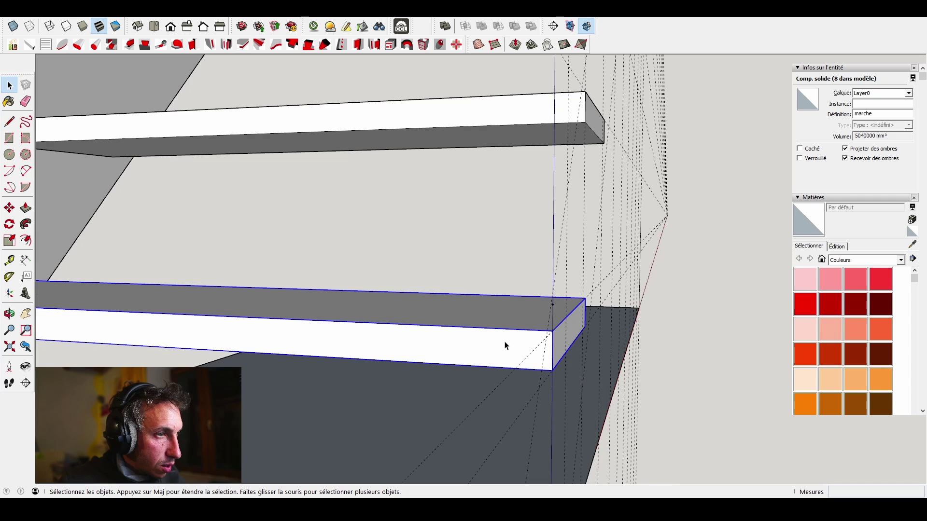
pyautogui.doubleClick(528, 352)
pyautogui.click(560, 343)
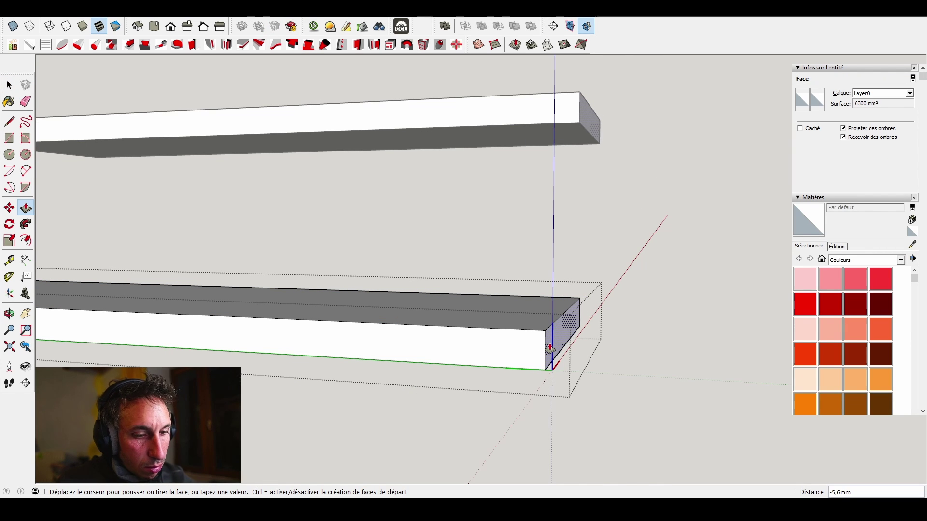
pyautogui.write('10')
pyautogui.press('Return')
pyautogui.press('space')
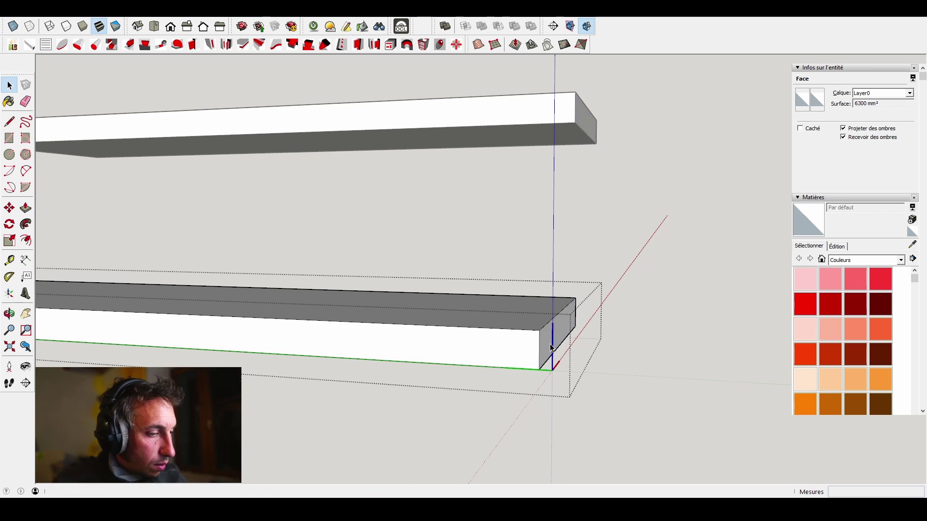
# - Push the tread's opposite end face 10 mm inward as well and finish editing the tread component
pyautogui.scroll(-5, 550, 349)
pyautogui.moveTo(381, 334); pyautogui.dragTo(803, 368, button='middle')
pyautogui.scroll(4, 602, 346)
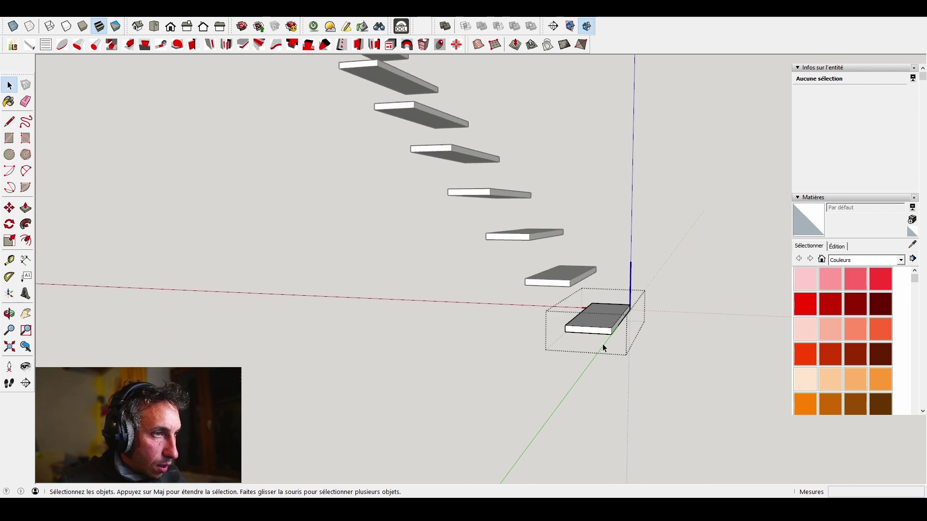
pyautogui.moveTo(637, 319); pyautogui.dragTo(521, 314, button='middle')
pyautogui.press('p')
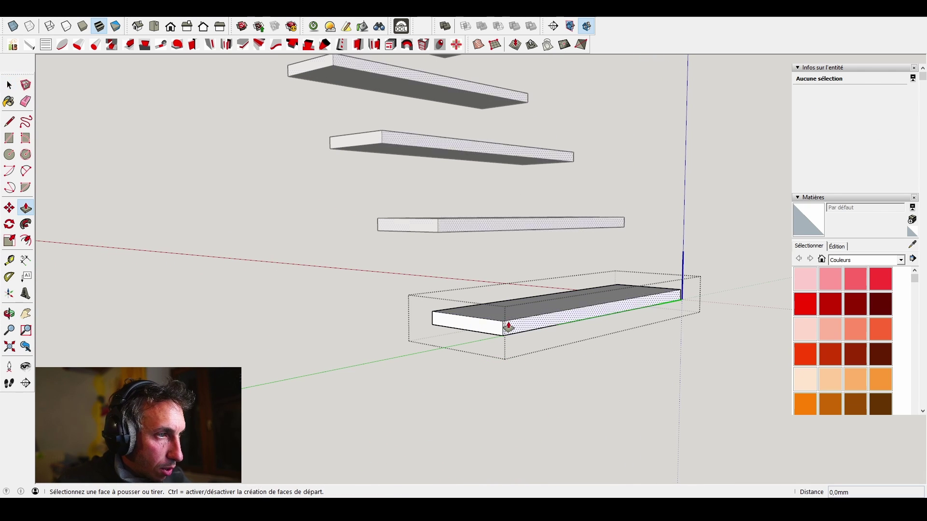
pyautogui.click(502, 326)
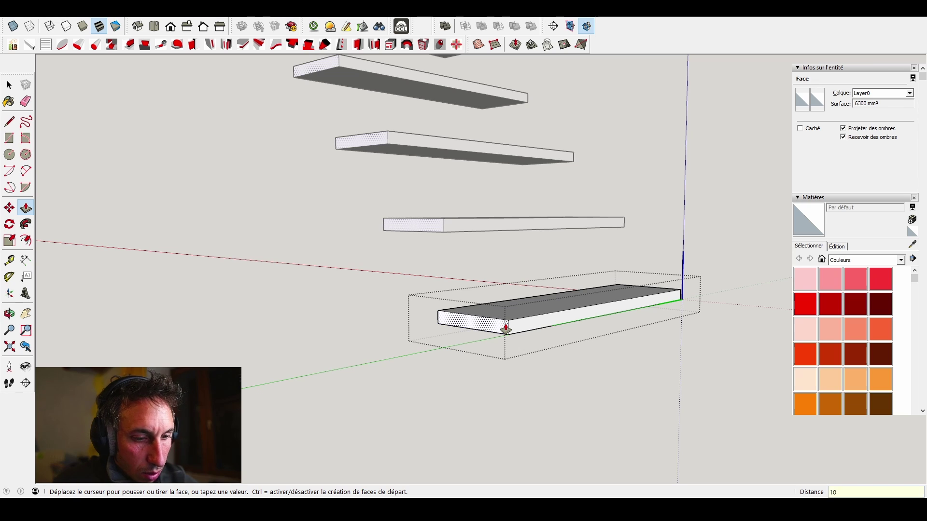
pyautogui.press('Return')
pyautogui.press('space')
pyautogui.scroll(-3, 518, 363)
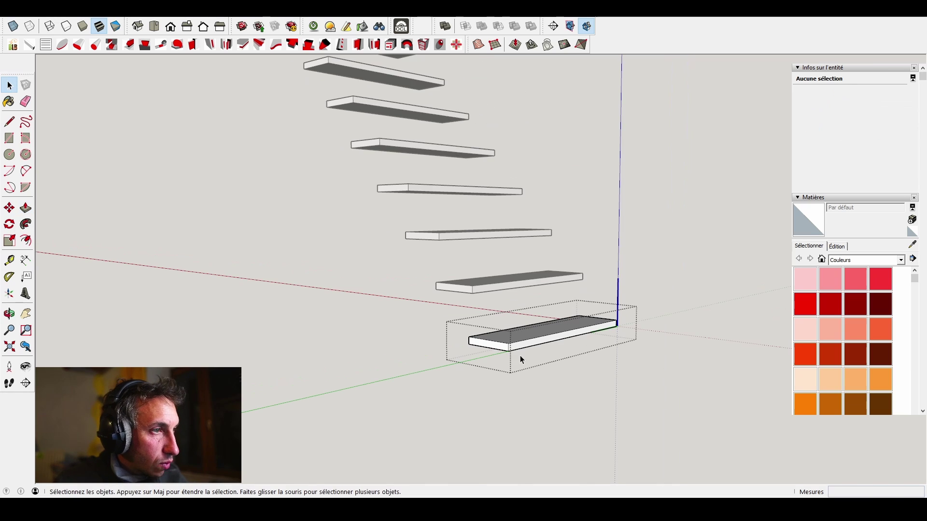
pyautogui.press('t')
pyautogui.moveTo(522, 341); pyautogui.dragTo(484, 371, button='middle')
pyautogui.press('space')
pyautogui.click(350, 329)
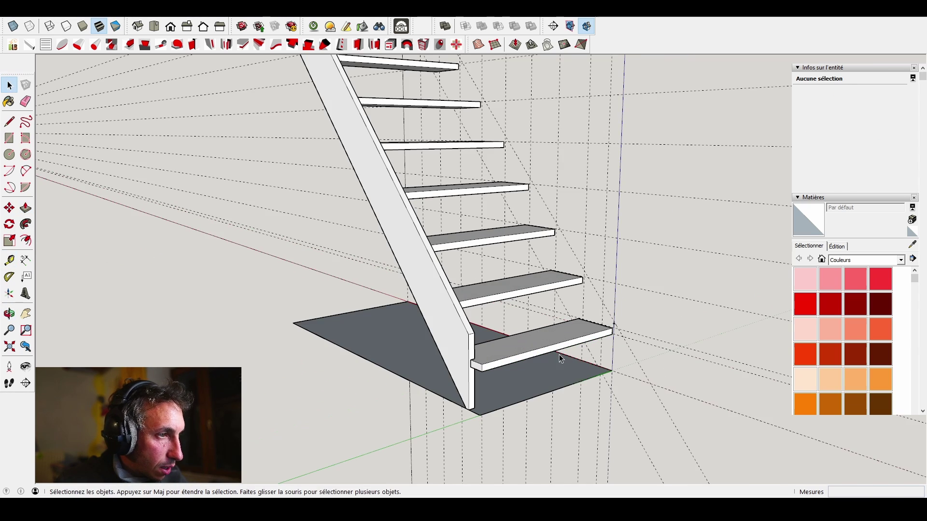
# - Copy the limon about 760 mm along the green axis, from the bottom tread's end to its opposite end
pyautogui.moveTo(560, 355); pyautogui.dragTo(313, 328, button='middle')
pyautogui.scroll(6, 458, 381)
pyautogui.scroll(-5, 313, 328)
pyautogui.moveTo(587, 329); pyautogui.dragTo(623, 341, button='middle')
pyautogui.press('space')
pyautogui.scroll(5, 352, 306)
pyautogui.click(291, 297)
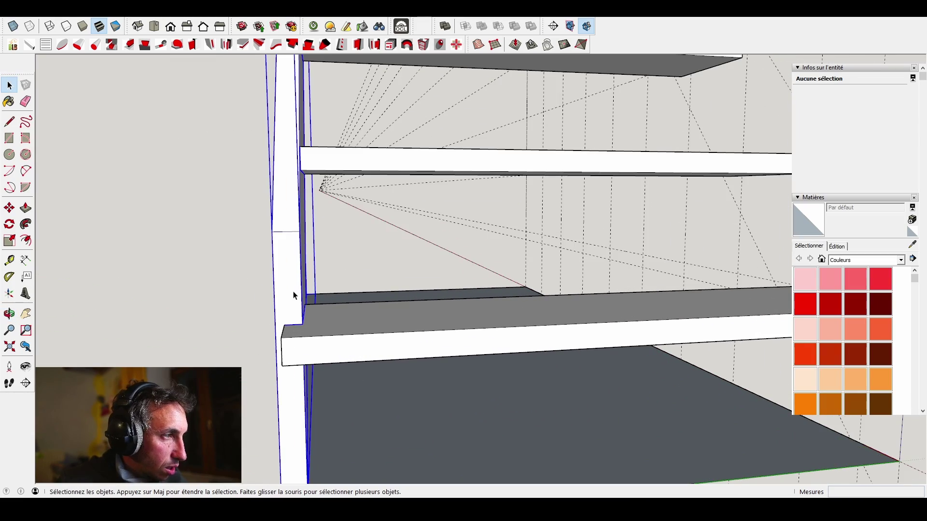
pyautogui.press('m')
pyautogui.scroll(4, 289, 306)
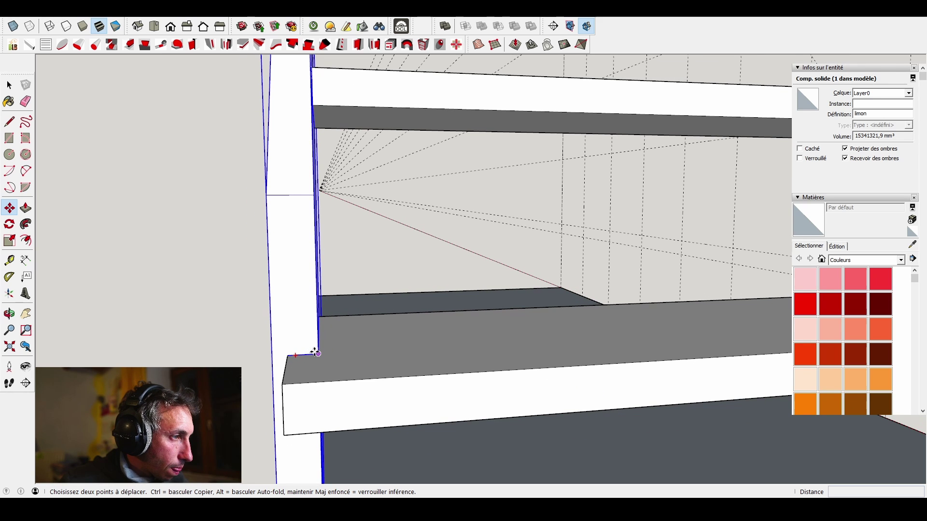
pyautogui.press('q')
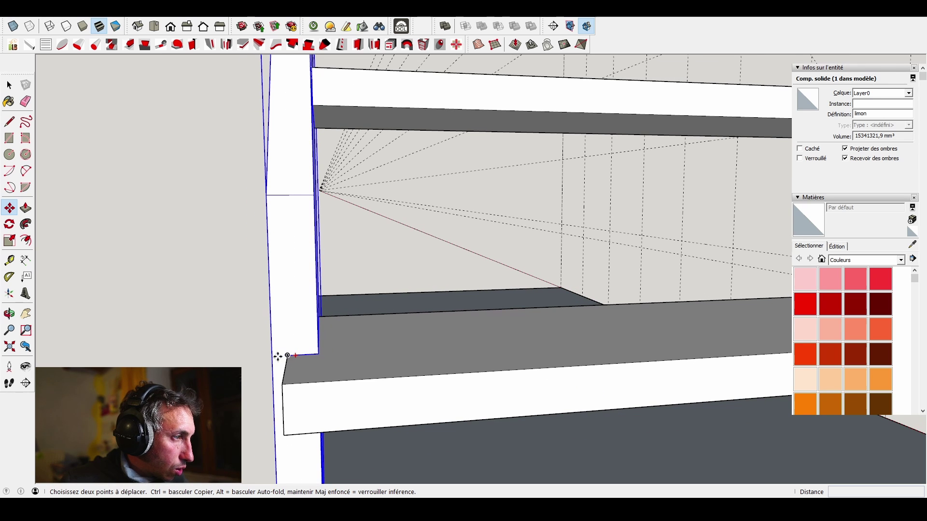
pyautogui.click(318, 354)
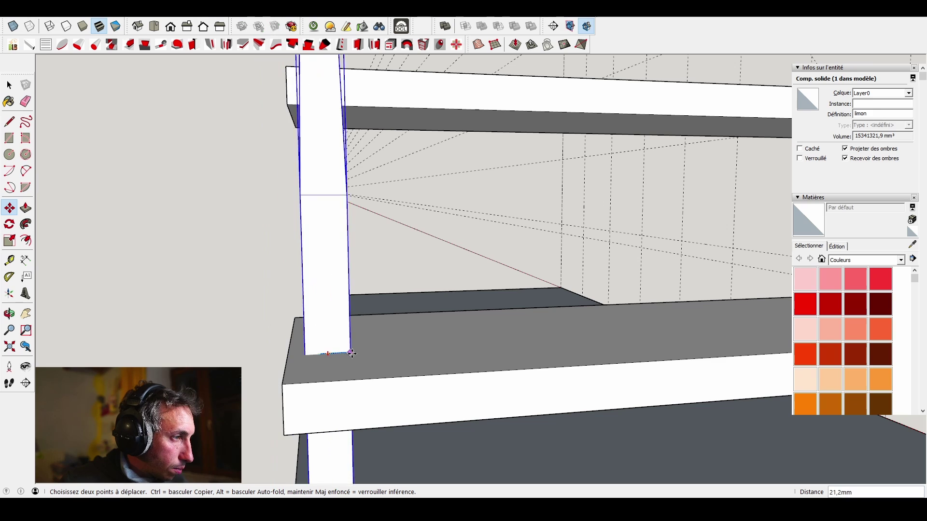
pyautogui.press('ctrl')
pyautogui.scroll(-4, 441, 342)
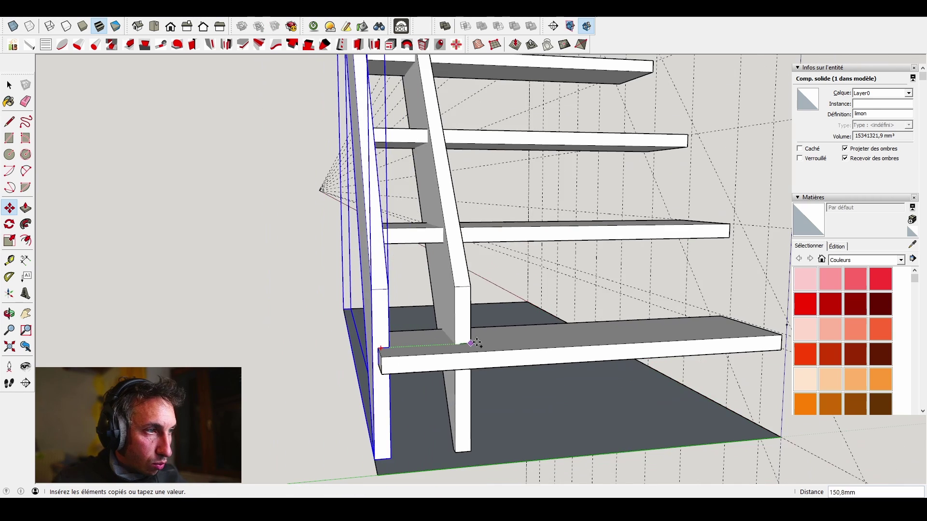
pyautogui.moveTo(720, 323); pyautogui.dragTo(610, 359, button='middle')
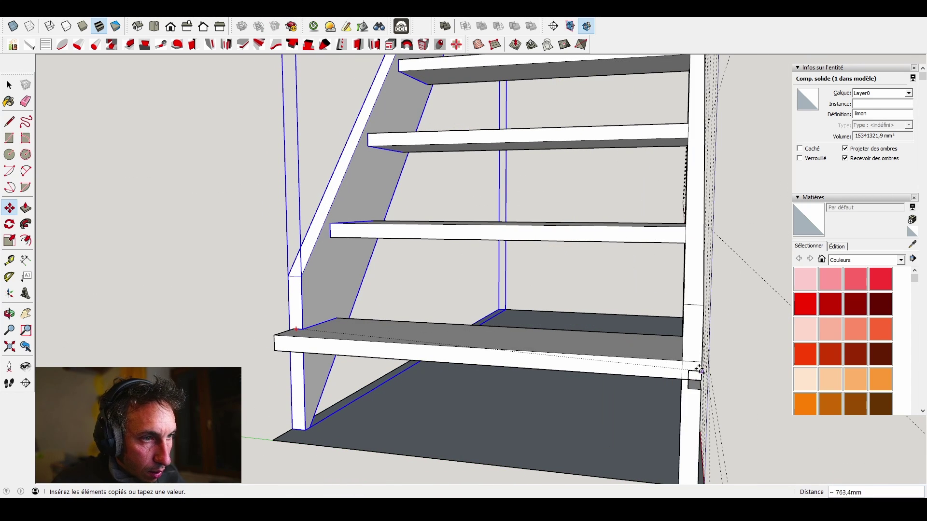
pyautogui.write('70')
pyautogui.press('Return')
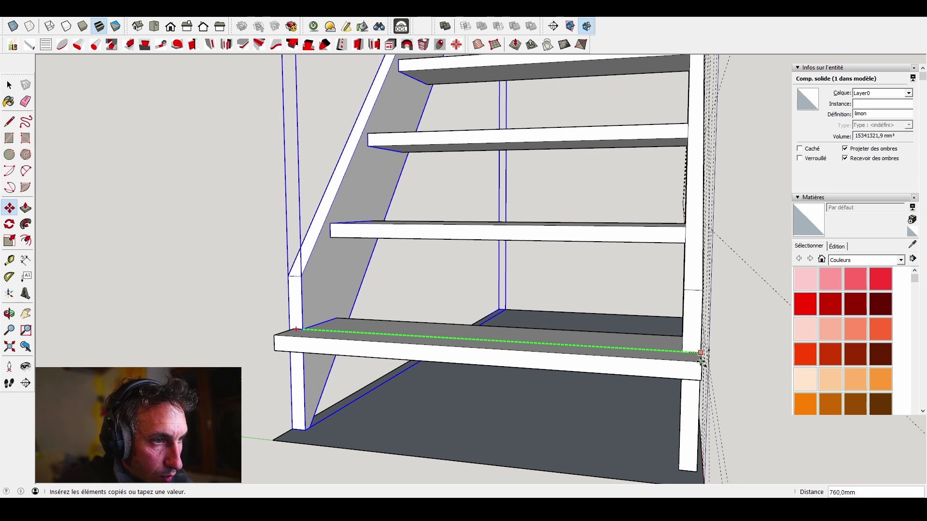
pyautogui.click(700, 362)
# - Move the copied limon by the midpoint of its edge at the bottom tread so it lines up with the tread's end
pyautogui.moveTo(647, 362); pyautogui.dragTo(708, 368, button='middle')
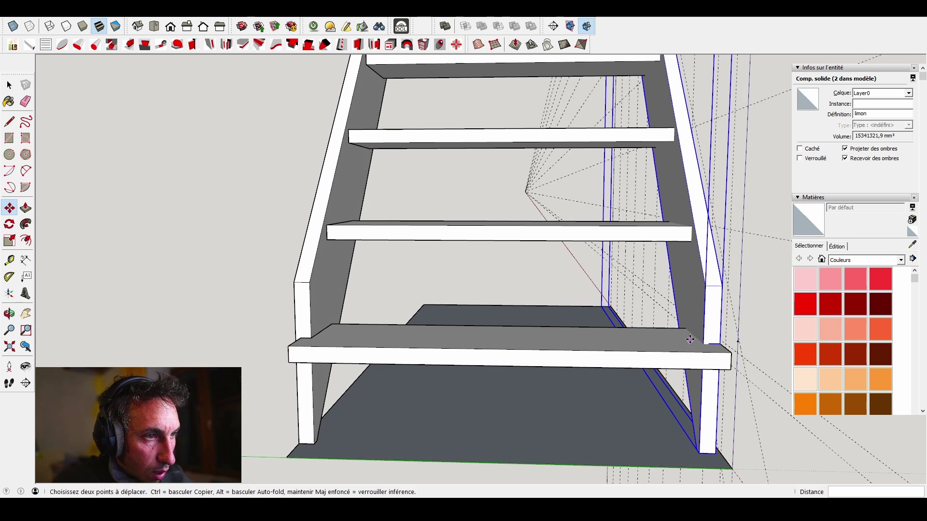
pyautogui.scroll(3, 689, 332)
pyautogui.press('space')
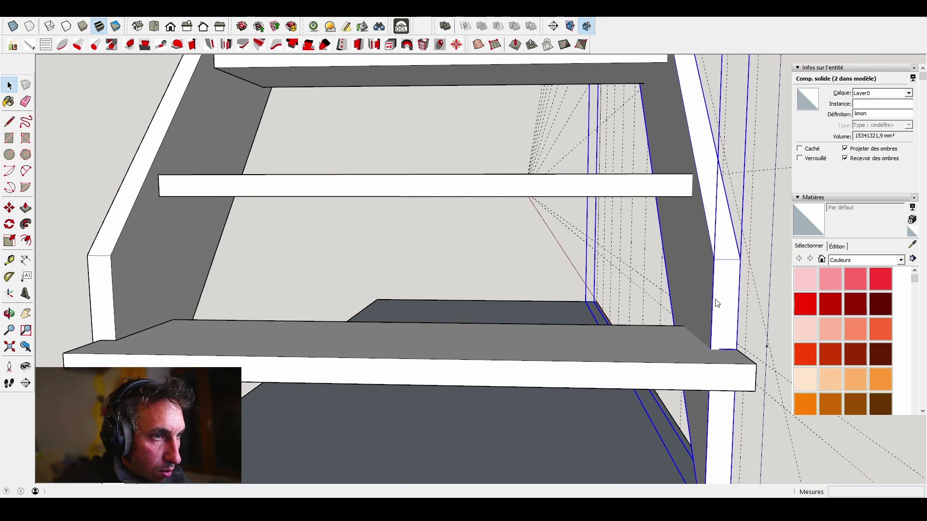
pyautogui.press('p')
pyautogui.moveTo(754, 370); pyautogui.dragTo(624, 378, button='middle')
pyautogui.press('space')
pyautogui.scroll(4, 591, 381)
pyautogui.press('m')
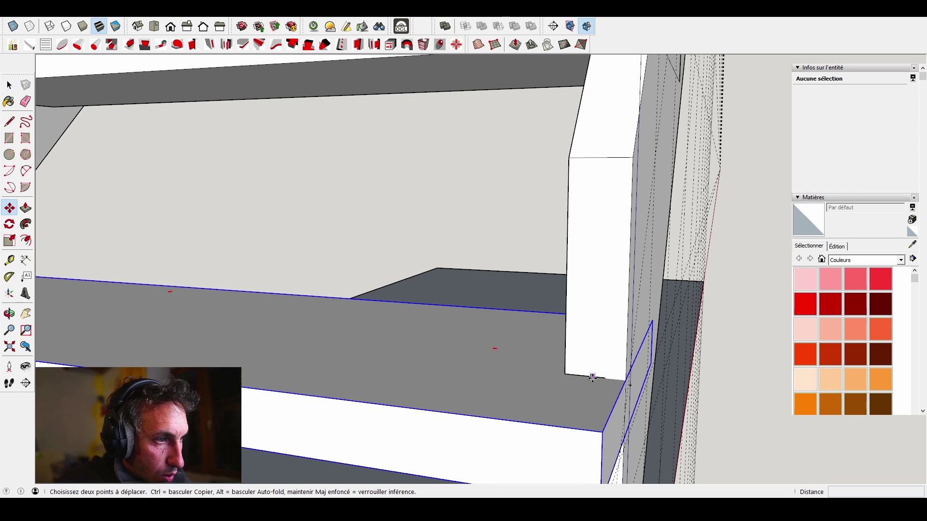
pyautogui.click(603, 377)
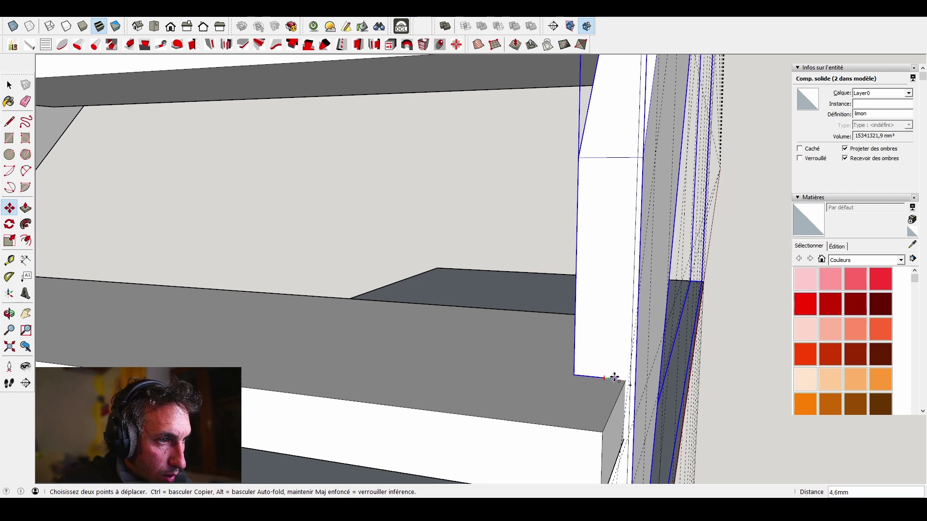
pyautogui.click(601, 433)
pyautogui.moveTo(601, 433); pyautogui.dragTo(600, 418, button='middle')
pyautogui.scroll(-10, 600, 418)
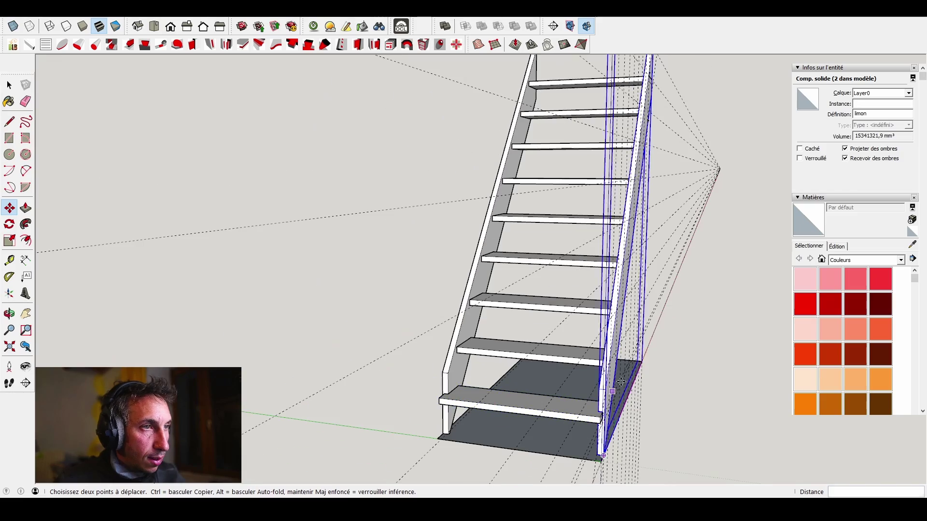
# - Open the top tread component for editing and push its nearer end face 10 mm inward
pyautogui.press('space')
pyautogui.click(765, 260)
pyautogui.scroll(-5, 568, 329)
pyautogui.moveTo(568, 330); pyautogui.dragTo(457, 252, button='middle')
pyautogui.scroll(6, 552, 270)
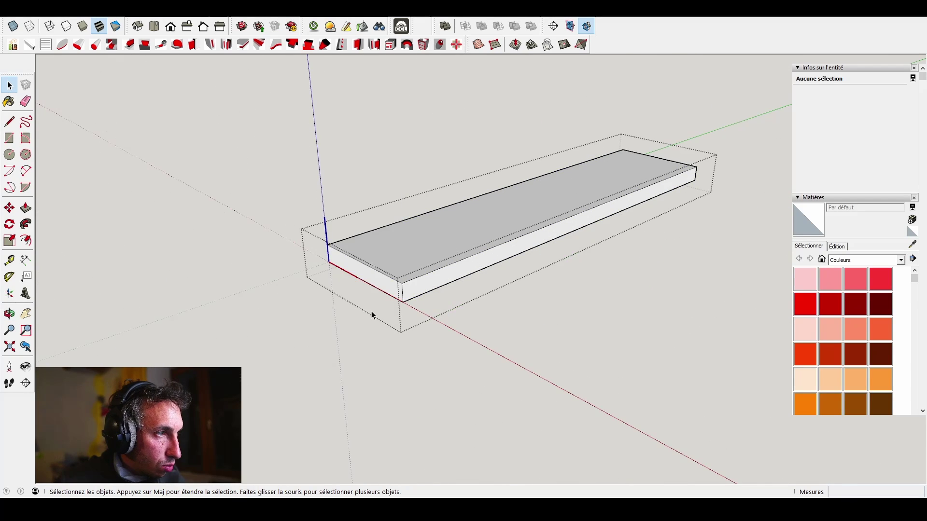
pyautogui.moveTo(372, 313); pyautogui.dragTo(384, 304, button='middle')
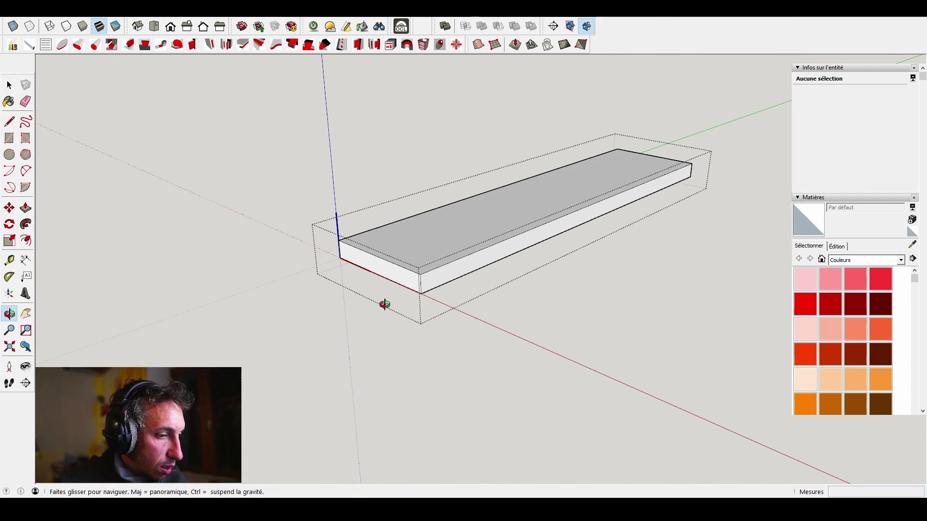
pyautogui.press('p')
pyautogui.click(406, 285)
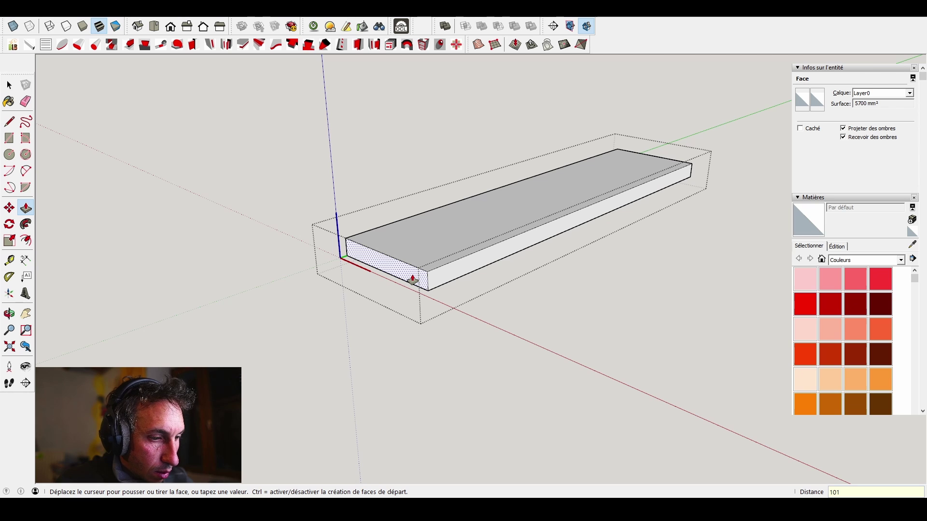
# - Push the top tread's other end face 10 mm inward and finish editing the component
pyautogui.moveTo(627, 201); pyautogui.dragTo(249, 215, button='middle')
pyautogui.click(475, 230)
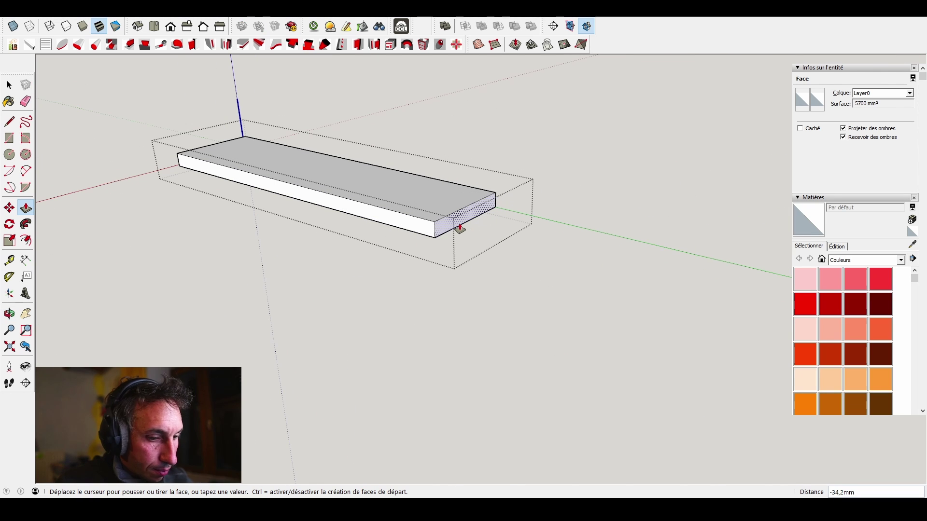
pyautogui.press('Return')
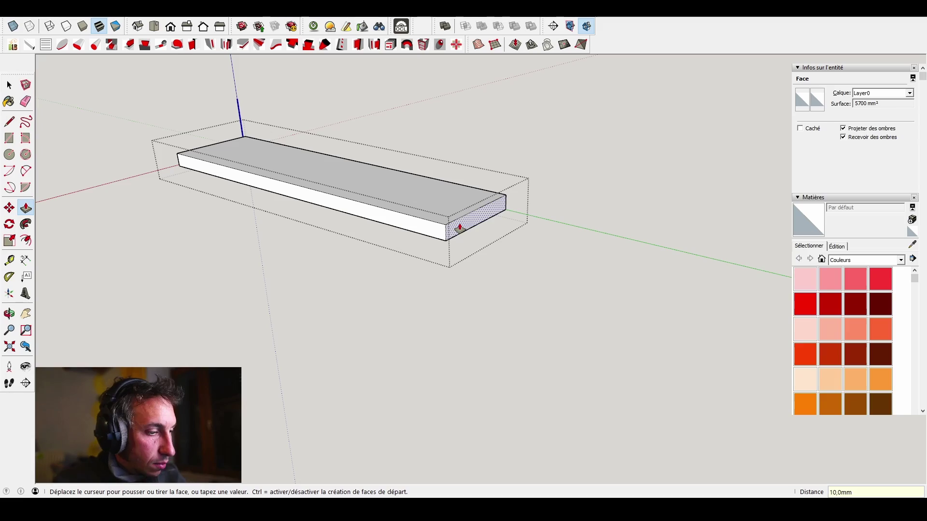
pyautogui.press('space')
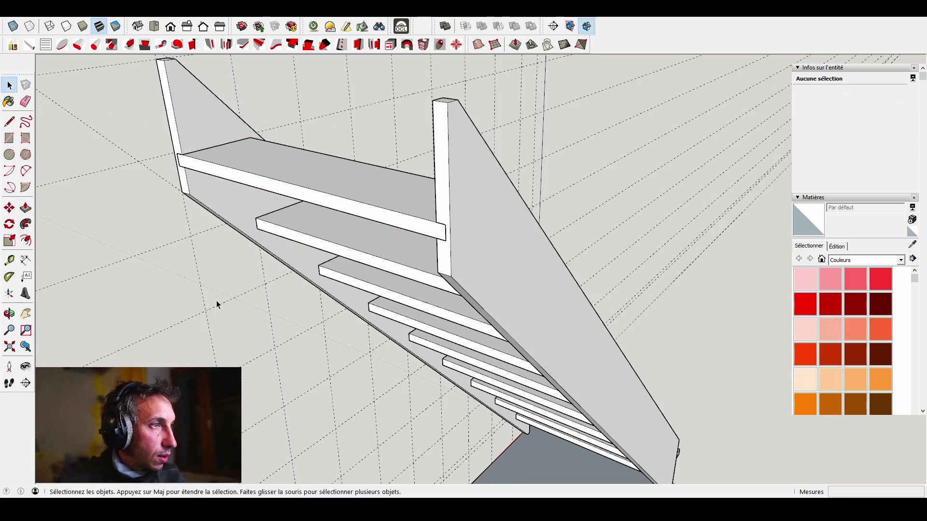
# - Draw a rectangle of 2100 mm² on the ground between the footprint's front corner and the foot of the limon
pyautogui.moveTo(216, 301); pyautogui.dragTo(575, 188, button='middle')
pyautogui.moveTo(300, 237); pyautogui.dragTo(506, 360, button='middle')
pyautogui.press('F3')
pyautogui.scroll(-3, 593, 238)
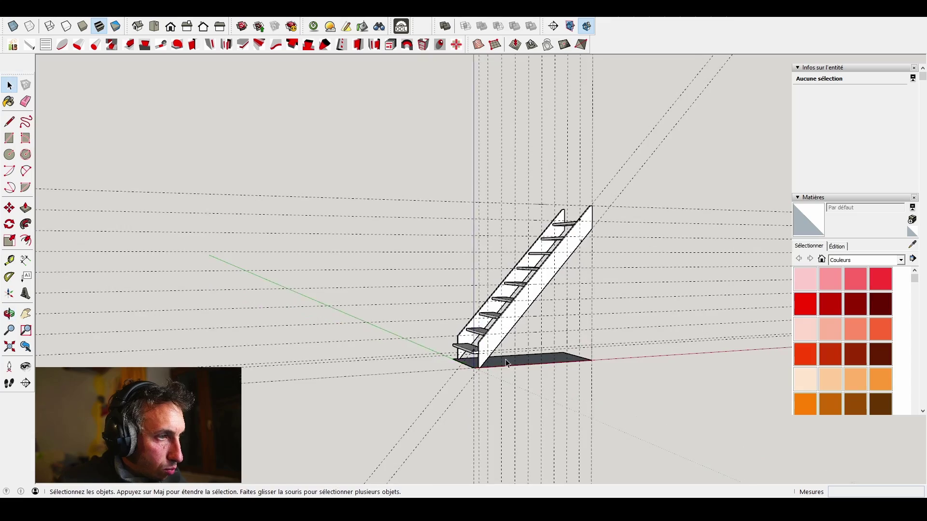
pyautogui.scroll(5, 506, 359)
pyautogui.moveTo(449, 383); pyautogui.dragTo(478, 442, button='middle')
pyautogui.press('r')
pyautogui.click(555, 416)
# - Push/Pull the small ground rectangle up 2085 mm to the topmost horizontal guide, forming a vertical post
pyautogui.press('p')
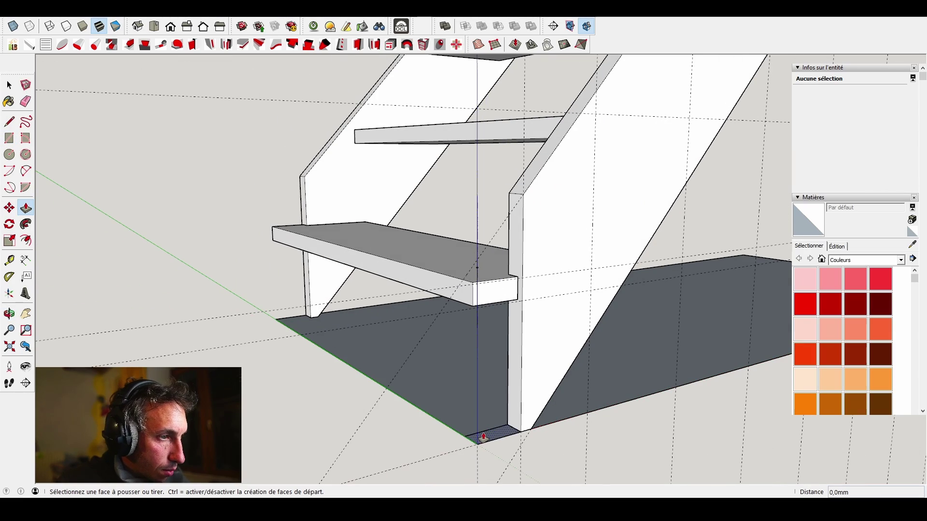
pyautogui.click(483, 438)
pyautogui.scroll(-8, 480, 420)
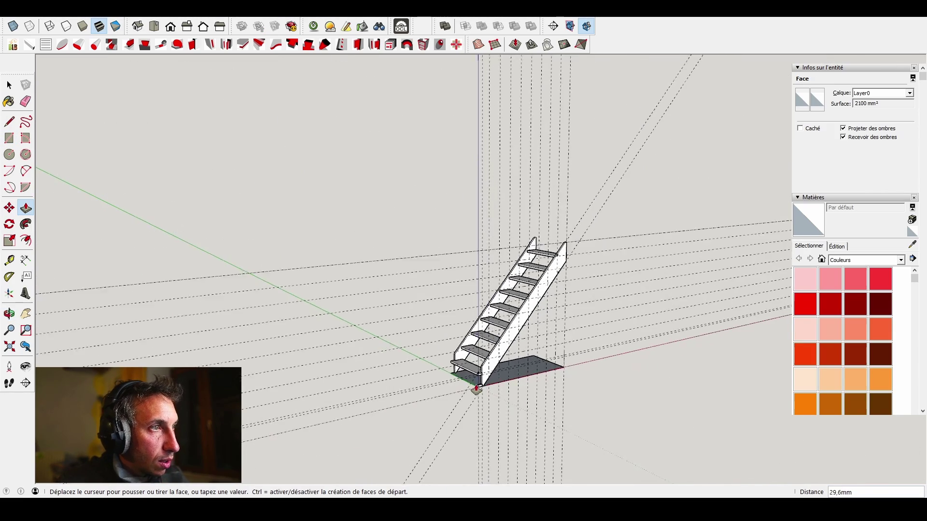
pyautogui.moveTo(476, 386); pyautogui.dragTo(362, 331, button='middle')
pyautogui.scroll(3, 460, 296)
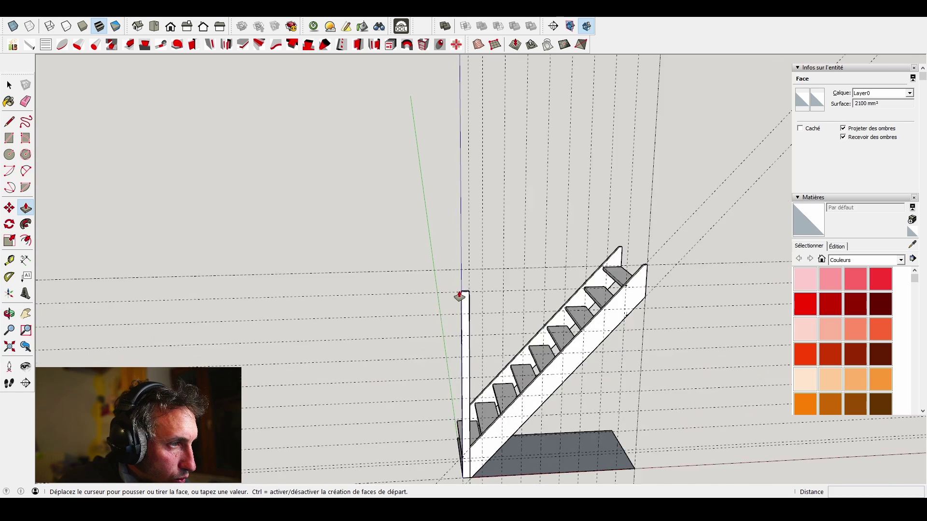
pyautogui.scroll(2, 461, 287)
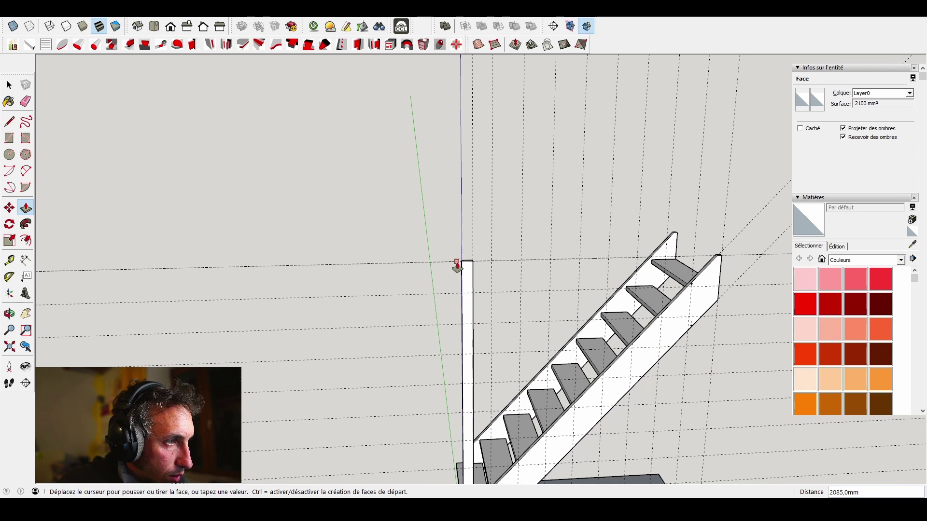
pyautogui.click(491, 265)
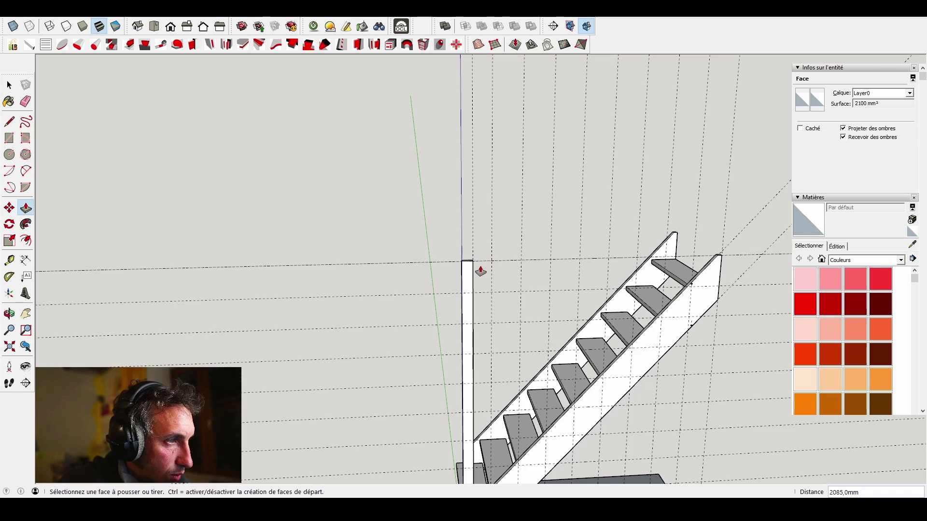
# - Select the whole post geometry and make it a component named poteau
pyautogui.scroll(-3, 480, 269)
pyautogui.moveTo(480, 269); pyautogui.dragTo(485, 314, button='middle')
pyautogui.scroll(3, 485, 314)
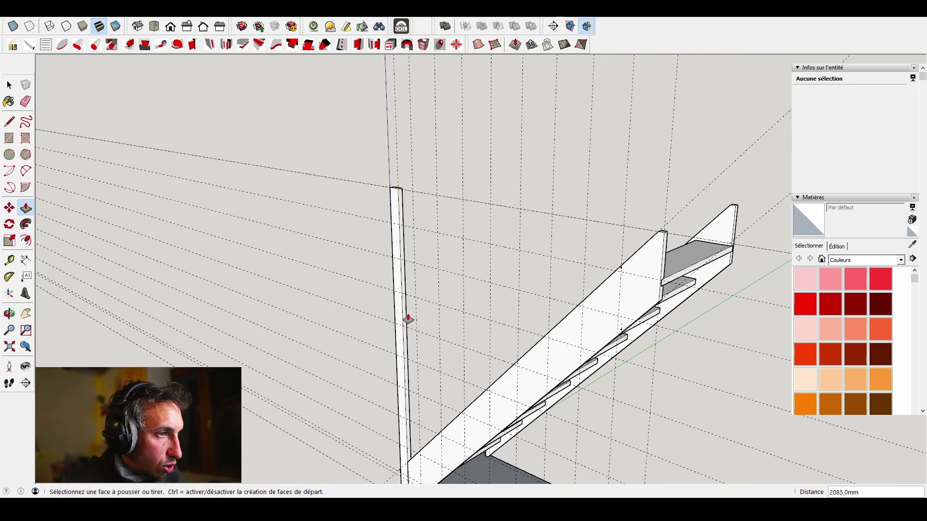
pyautogui.press('space')
pyautogui.tripleClick(397, 307)
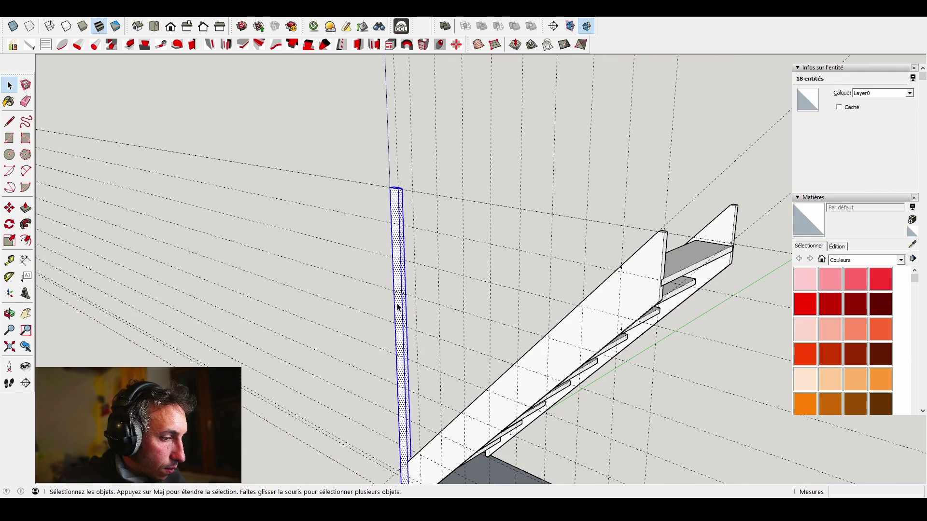
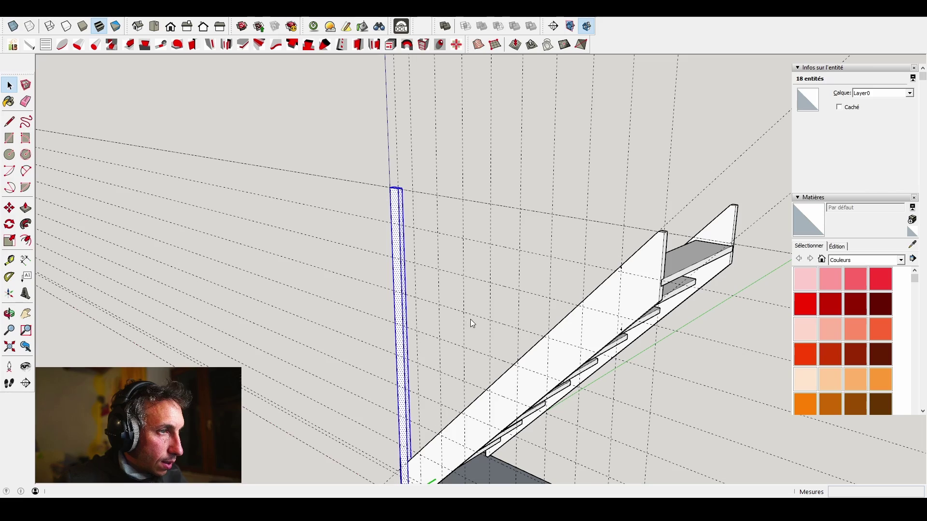
# - Measure down from the topmost horizontal guide beside the post and select the guide just beneath it
pyautogui.moveTo(463, 320); pyautogui.dragTo(574, 259, button='middle')
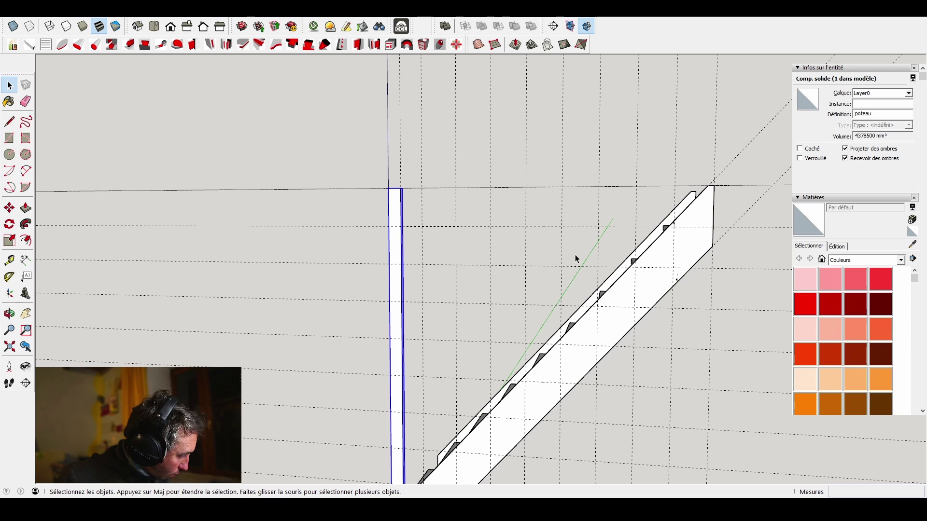
pyautogui.scroll(3, 565, 260)
pyautogui.press('t')
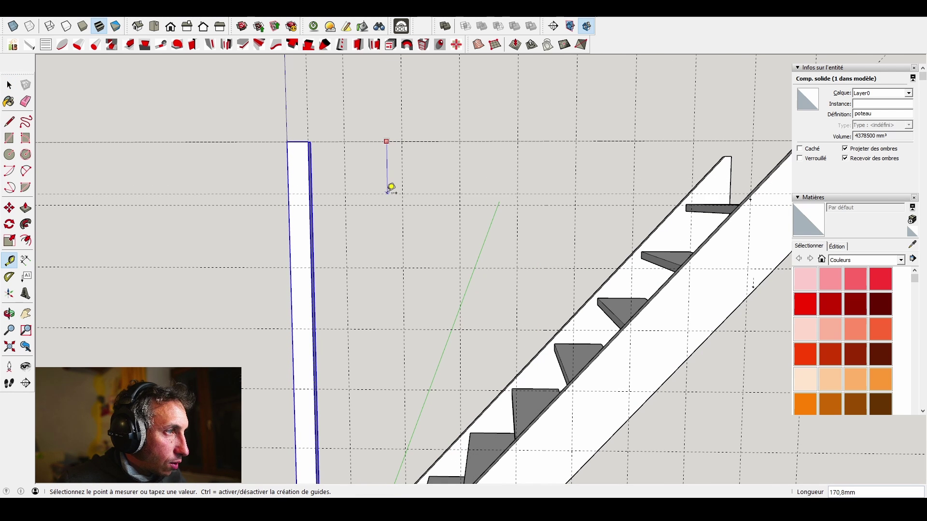
pyautogui.press('space')
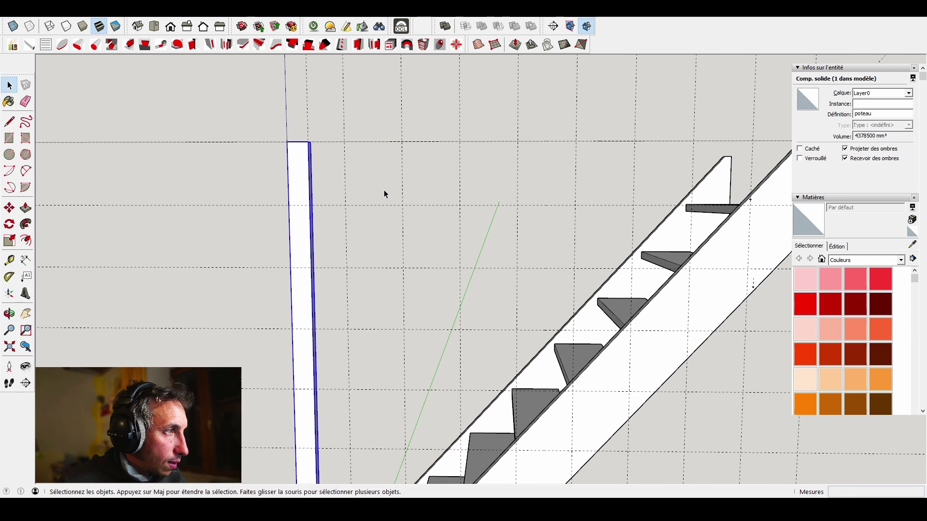
pyautogui.click(273, 206)
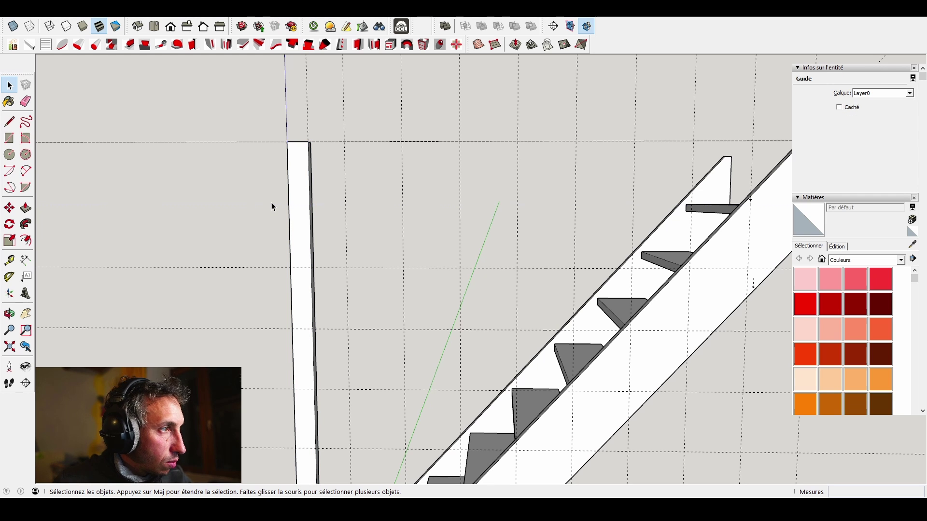
# - Place a horizontal guide 245 mm below the guide at the top of the post
pyautogui.press('t')
pyautogui.click(327, 139)
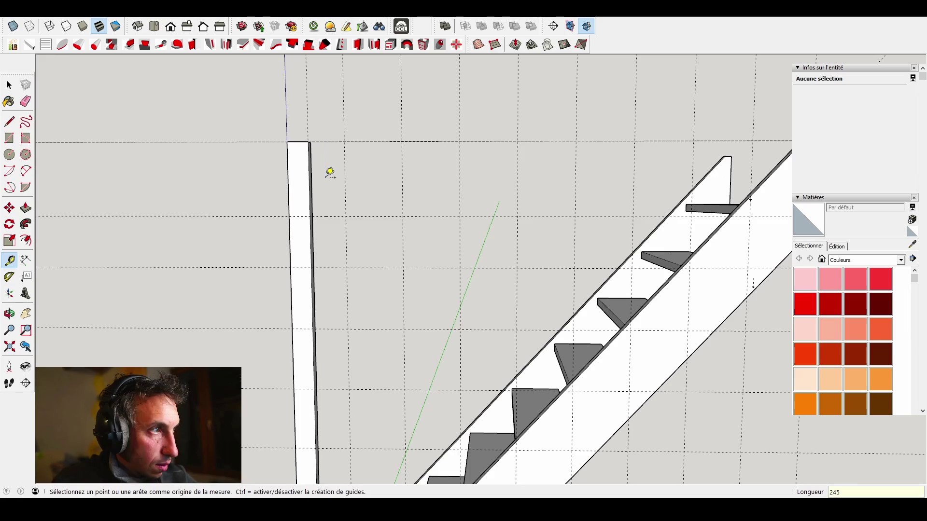
# - Open the post component for editing where the lowest tread meets it
pyautogui.scroll(-3, 331, 174)
pyautogui.moveTo(331, 174); pyautogui.dragTo(557, 179, button='middle')
pyautogui.scroll(-5, 558, 180)
pyautogui.moveTo(472, 259); pyautogui.dragTo(658, 329, button='middle')
pyautogui.scroll(3, 476, 342)
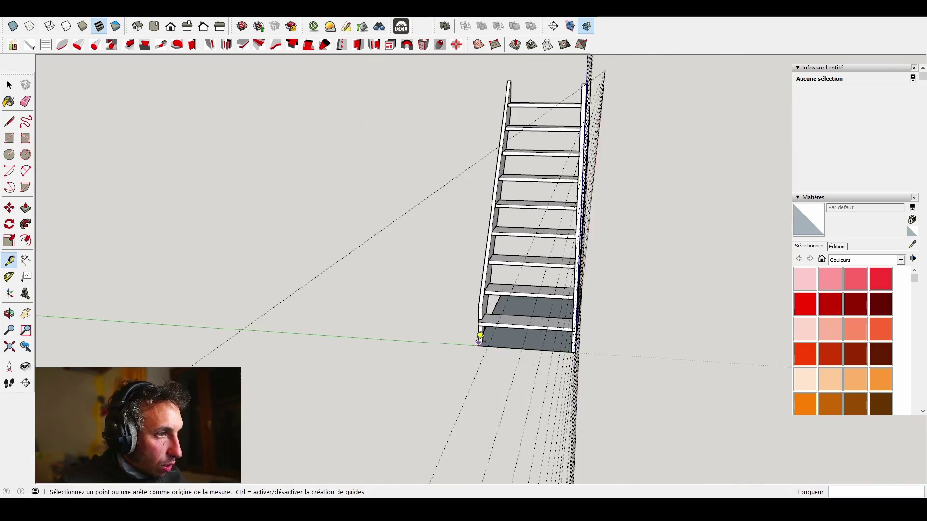
pyautogui.scroll(5, 478, 343)
pyautogui.moveTo(496, 336); pyautogui.dragTo(253, 283, button='middle')
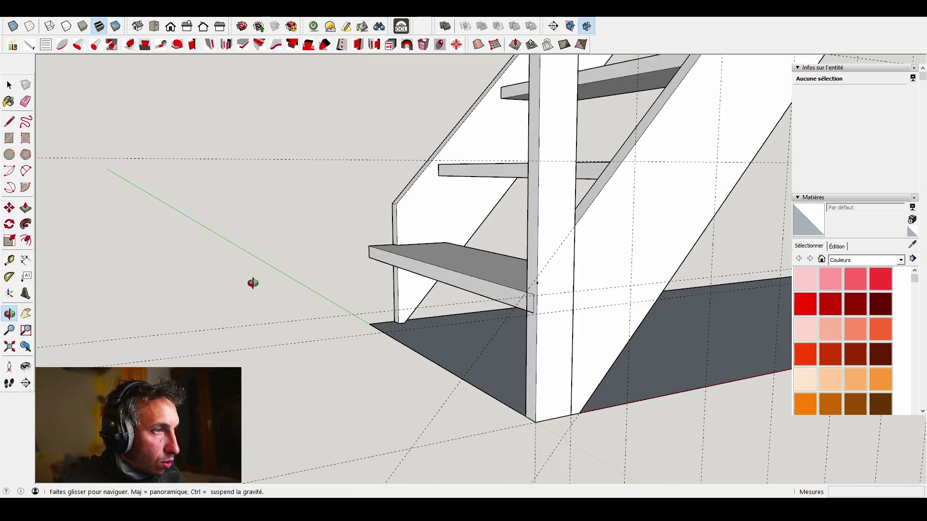
pyautogui.scroll(3, 464, 283)
pyautogui.moveTo(478, 288); pyautogui.dragTo(387, 254, button='middle')
pyautogui.scroll(5, 414, 274)
pyautogui.scroll(-3, 408, 272)
pyautogui.press('space')
pyautogui.click(395, 246)
pyautogui.doubleClick(380, 235)
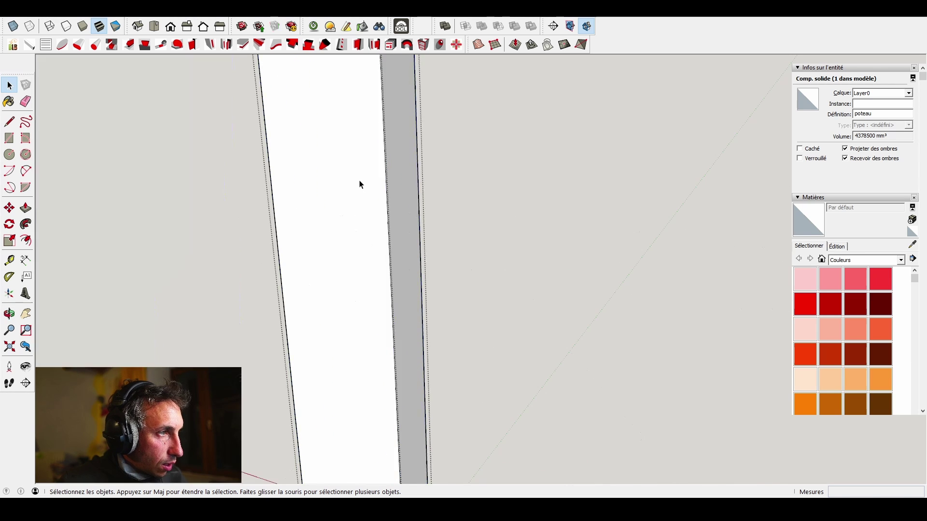
# - Draw a 70 mm wide rectangle on the post's inner face, matching the height of the lowest tread
pyautogui.press('h')
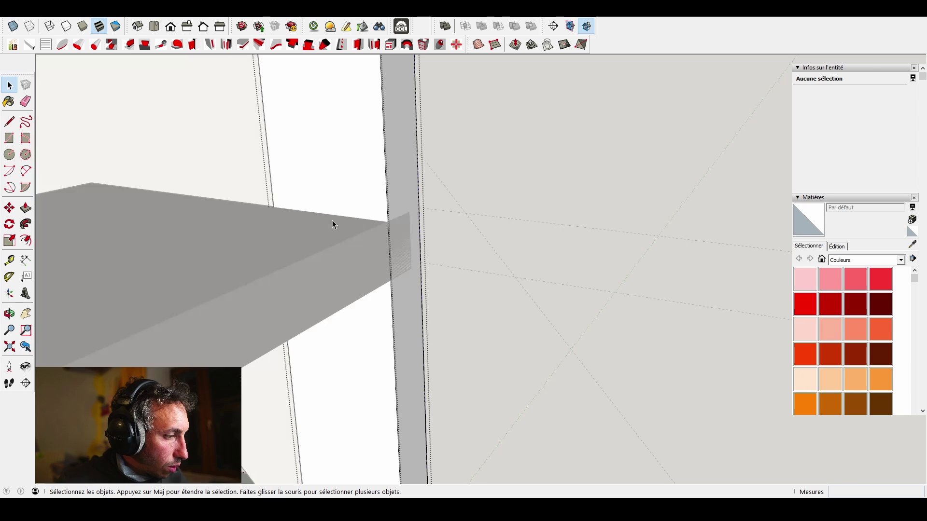
pyautogui.moveTo(333, 221); pyautogui.dragTo(337, 245, button='middle')
pyautogui.press('r')
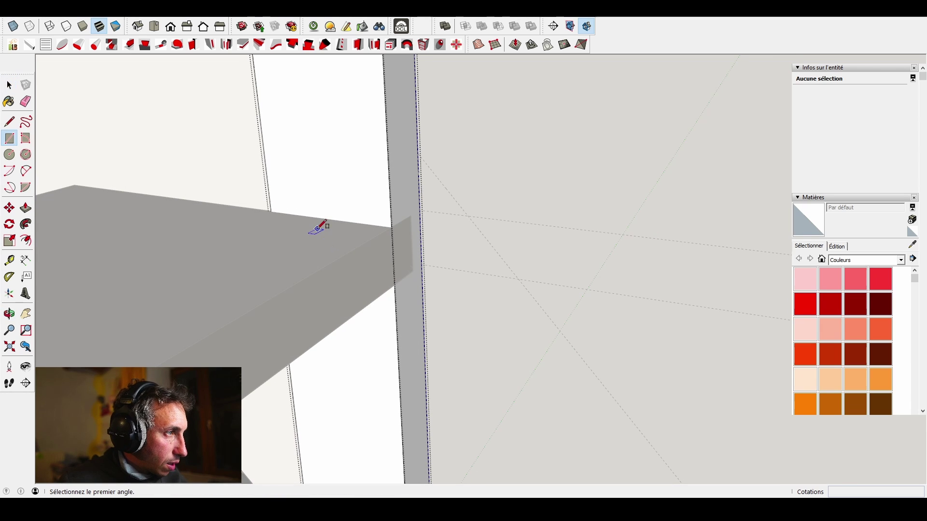
pyautogui.click(271, 211)
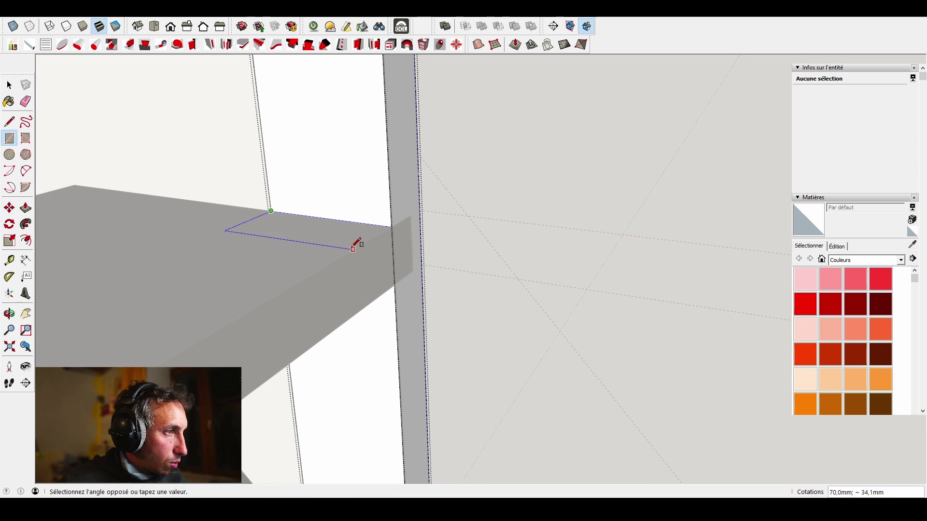
pyautogui.scroll(-2, 397, 280)
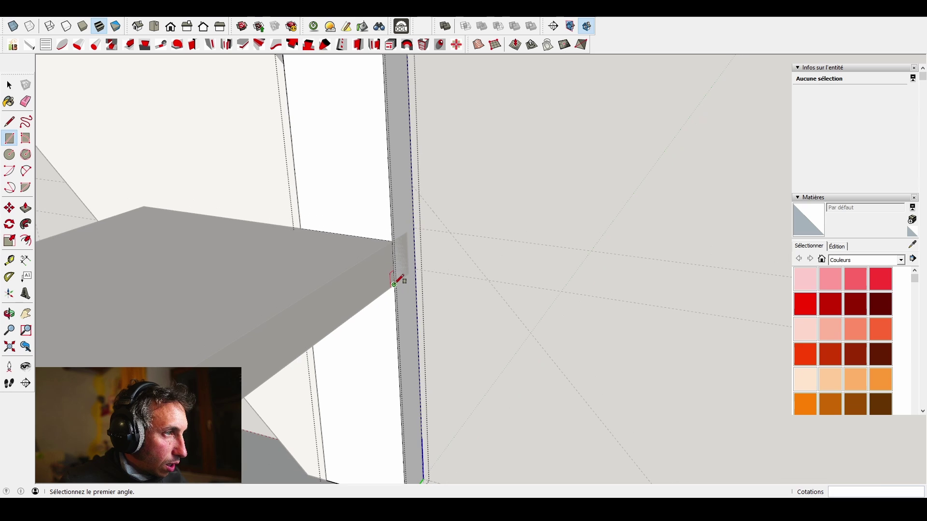
pyautogui.press('i')
pyautogui.moveTo(408, 271); pyautogui.dragTo(402, 271, button='middle')
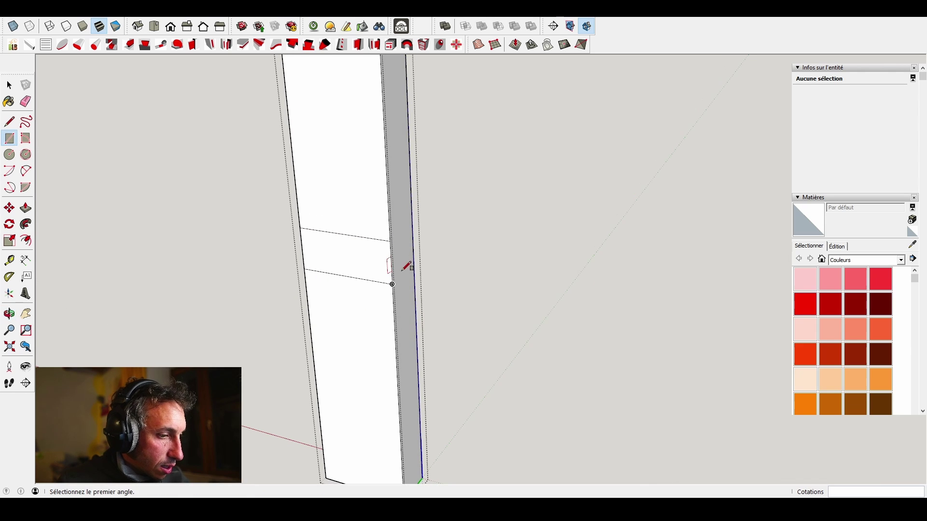
# - Push the rectangle into the post to cut a notch for the tread and close the post component
pyautogui.press('p')
pyautogui.click(380, 272)
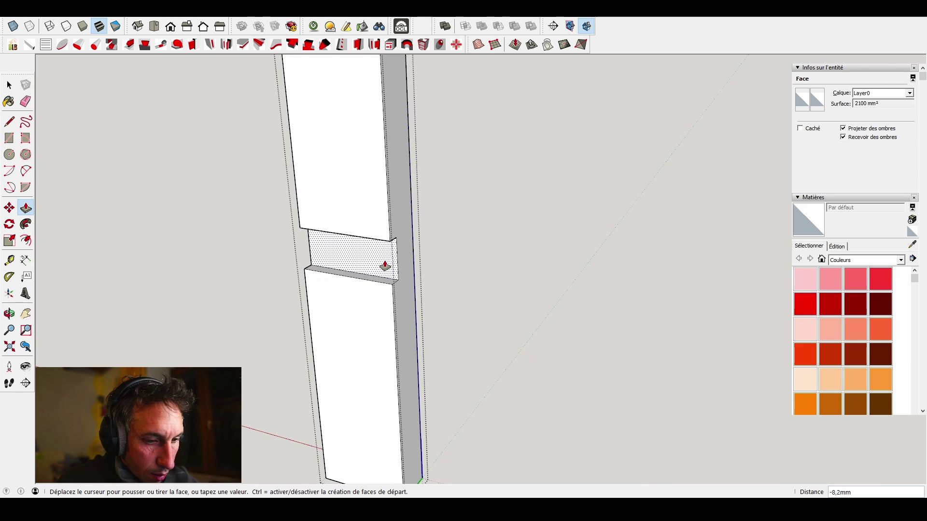
pyautogui.press('Return')
pyautogui.press('space')
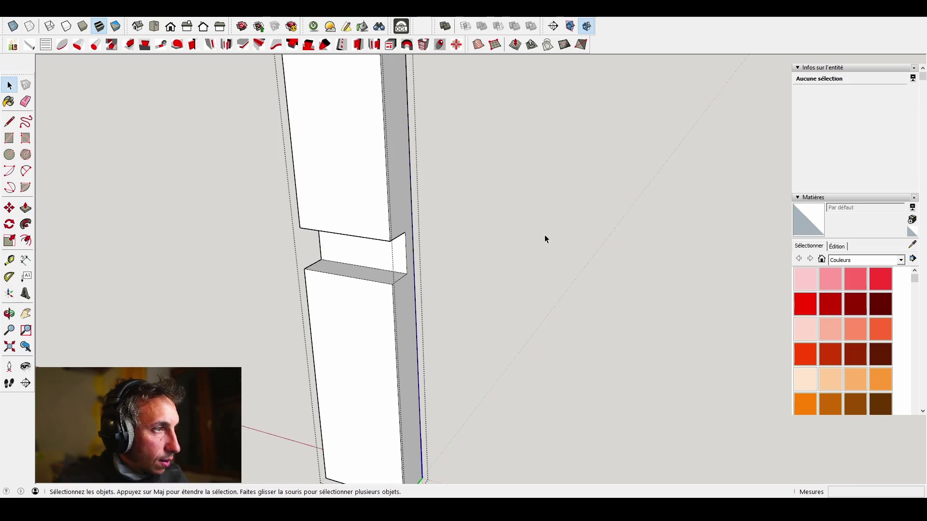
pyautogui.click(536, 241)
# - Measure the post's width just above the lowest tread
pyautogui.scroll(-1, 535, 242)
pyautogui.moveTo(536, 241); pyautogui.dragTo(537, 287, button='middle')
pyautogui.scroll(2, 447, 261)
pyautogui.scroll(-1, 446, 260)
pyautogui.press('space')
pyautogui.scroll(4, 424, 251)
pyautogui.press('t')
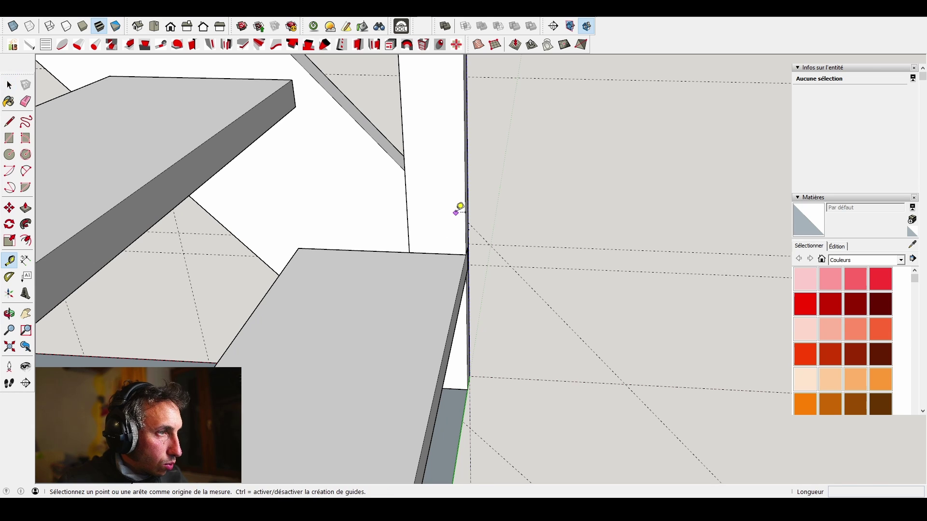
pyautogui.click(408, 230)
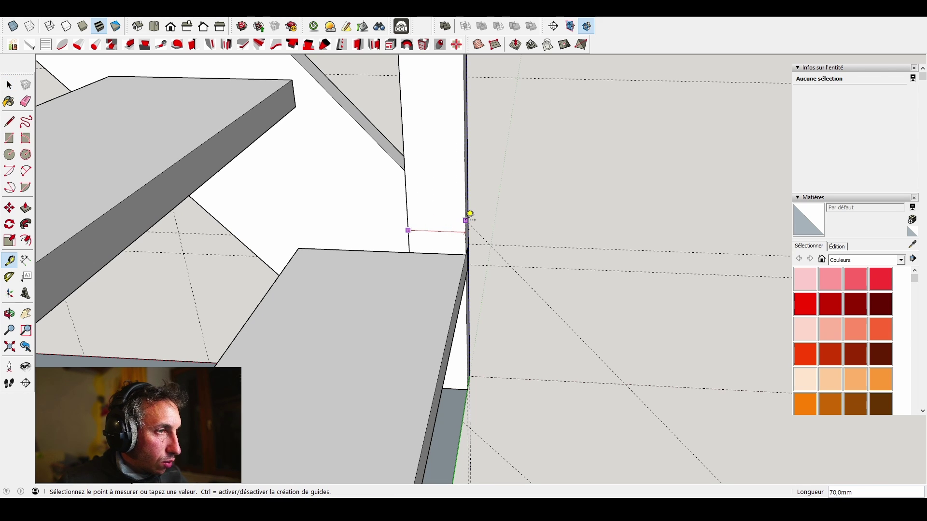
pyautogui.press('space')
pyautogui.scroll(-5, 444, 245)
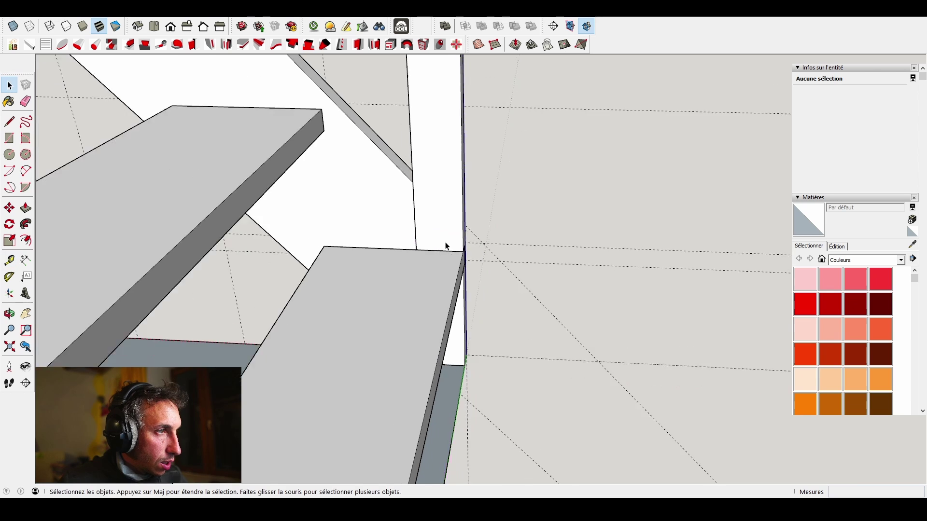
# - Try to pull the front face of the lowest tread outward by about 14 mm
pyautogui.scroll(3, 497, 288)
pyautogui.scroll(2, 496, 289)
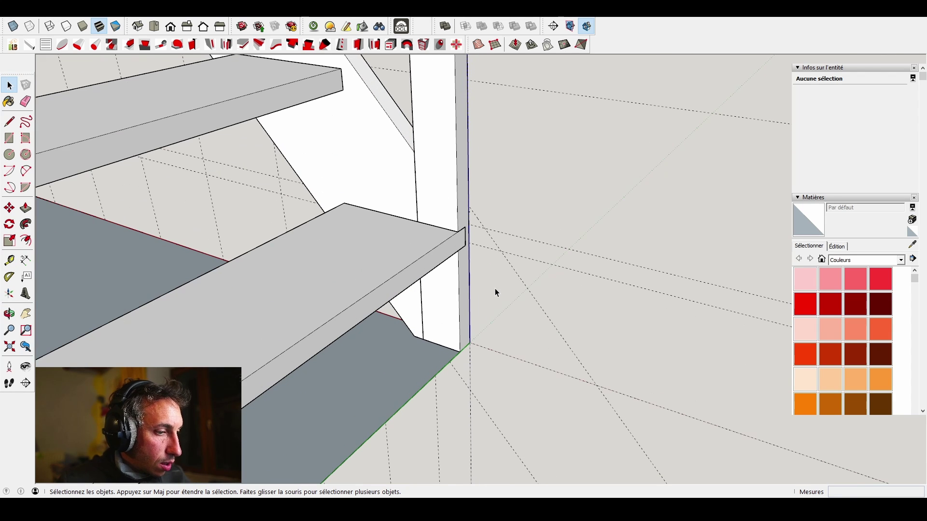
pyautogui.press('p')
pyautogui.press('space')
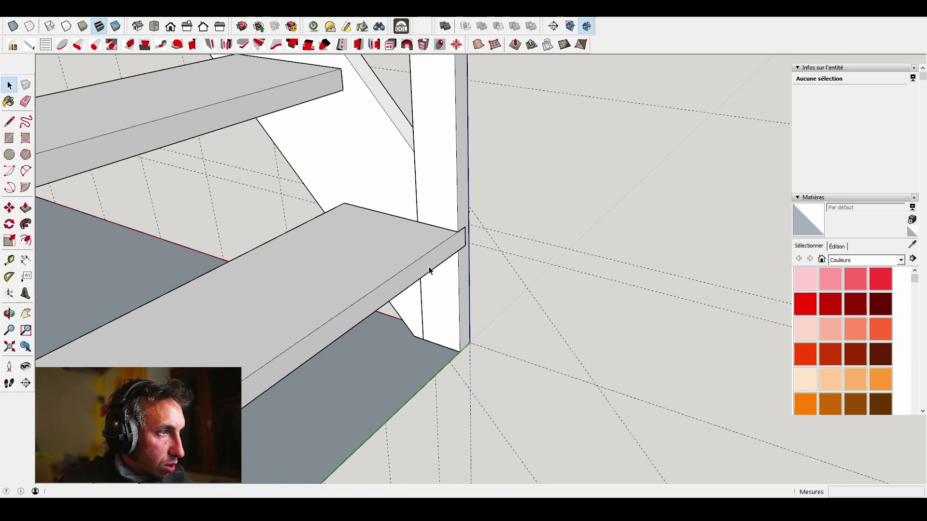
pyautogui.doubleClick(429, 267)
pyautogui.press('p')
pyautogui.click(429, 271)
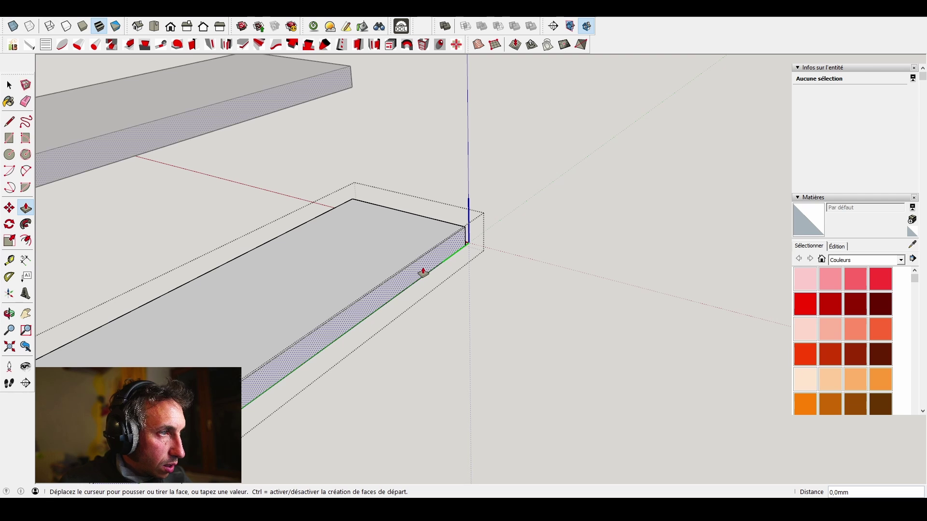
pyautogui.click(431, 276)
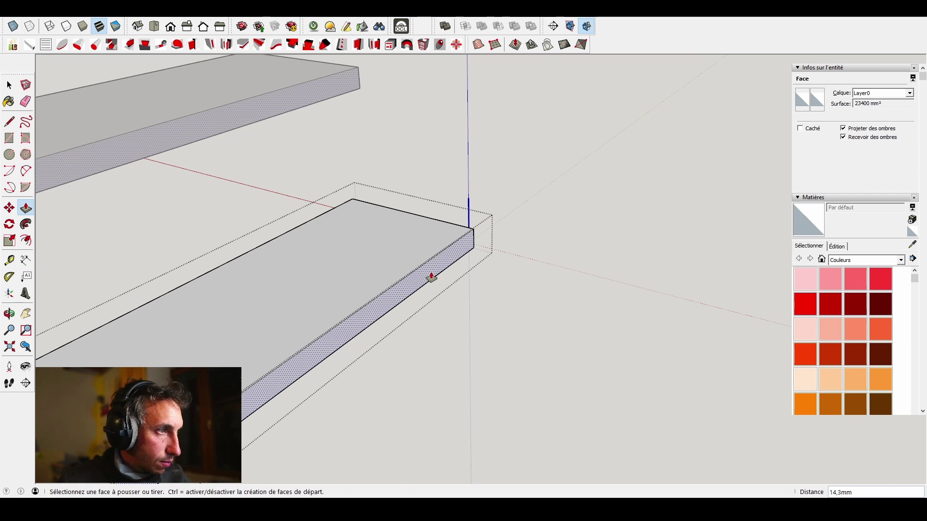
pyautogui.press('space')
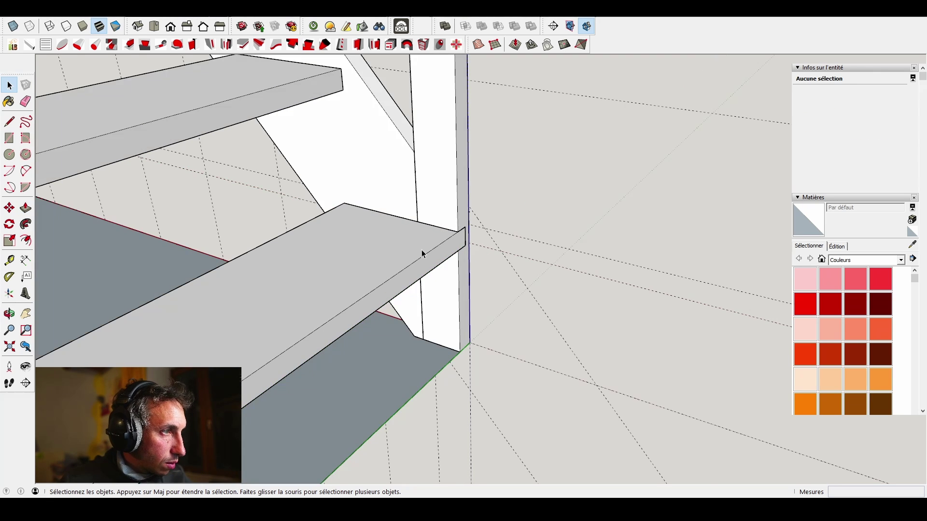
# - Make the lowest tread a unique component and pull its front face out by 10 mm
pyautogui.click(407, 251)
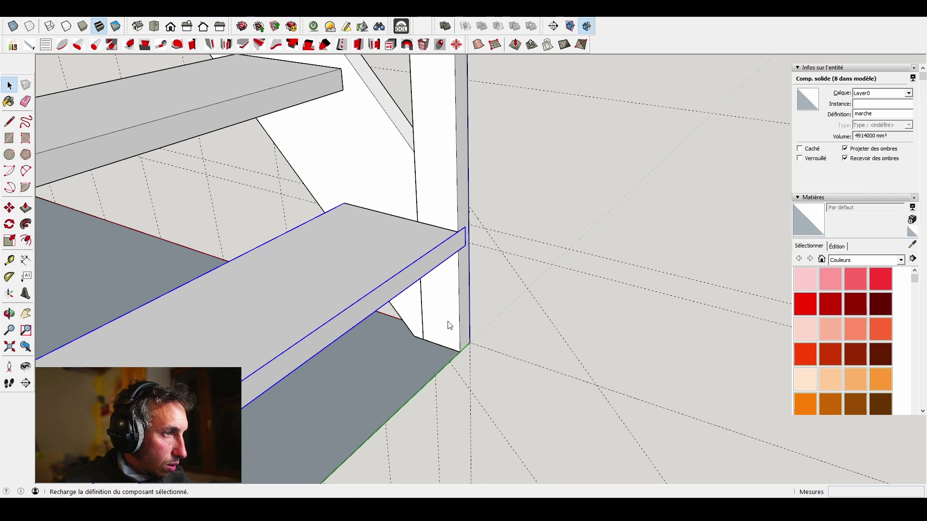
pyautogui.doubleClick(405, 259)
pyautogui.press('p')
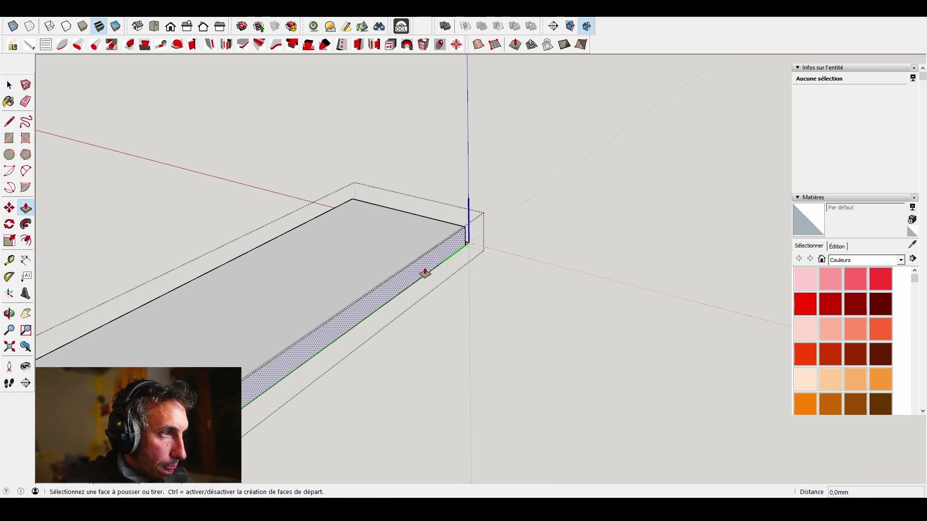
pyautogui.click(425, 273)
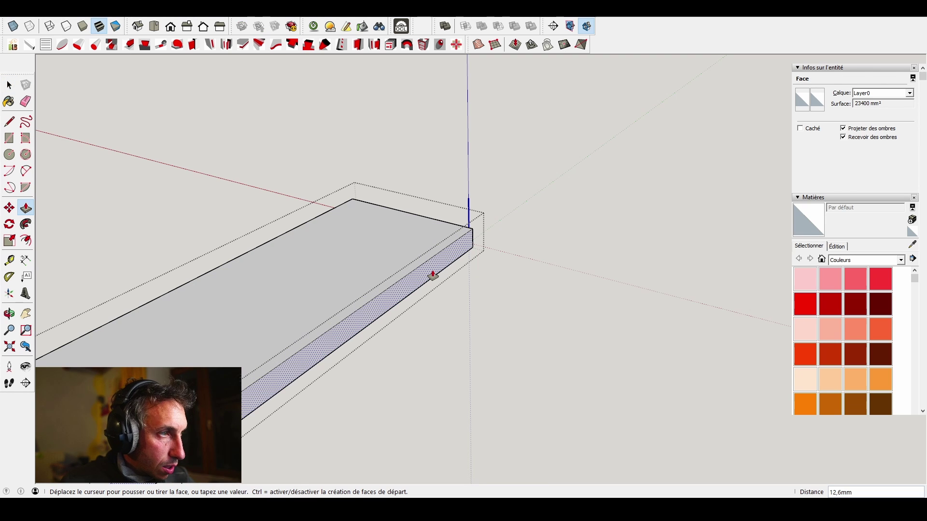
pyautogui.click(433, 276)
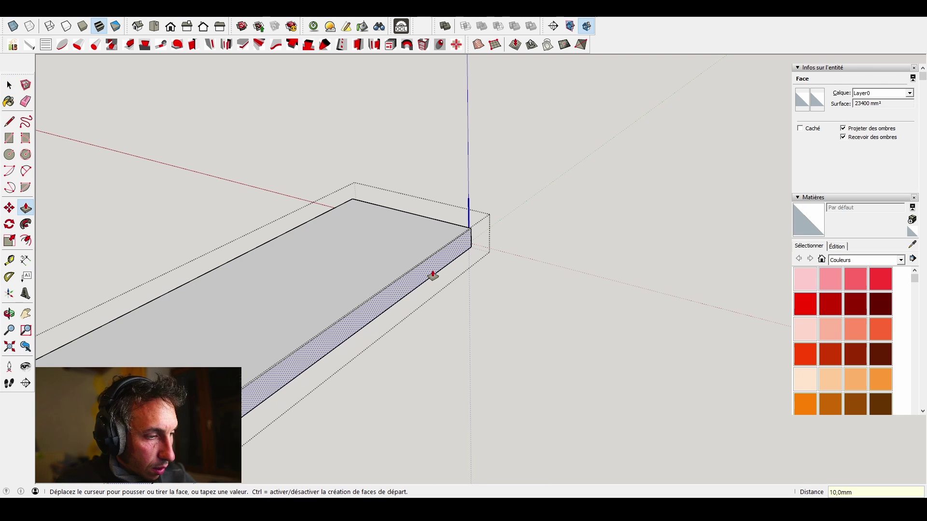
pyautogui.press('space')
pyautogui.click(539, 186)
# - Reopen the lowest tread and draw a vertical line on its end face, separating the strip that protrudes beyond the post
pyautogui.moveTo(539, 185); pyautogui.dragTo(313, 221, button='middle')
pyautogui.press('space')
pyautogui.scroll(4, 345, 213)
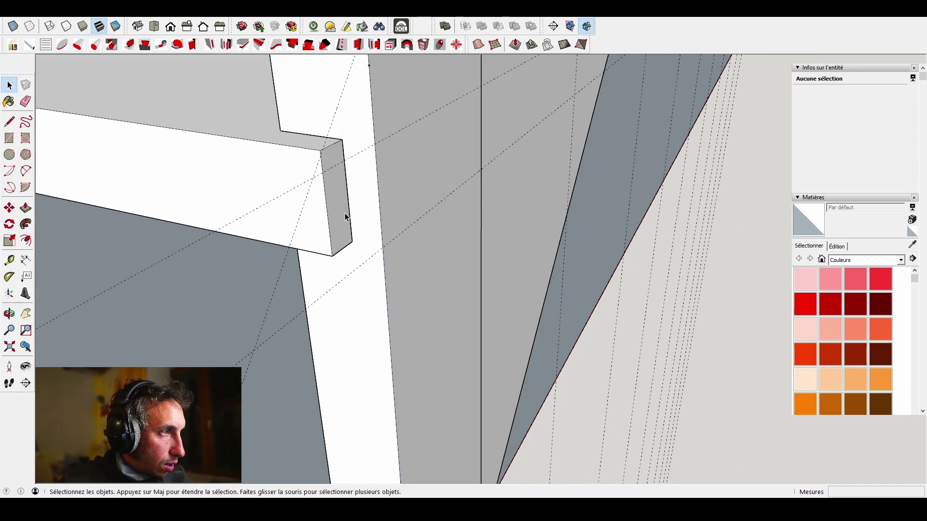
pyautogui.press('r')
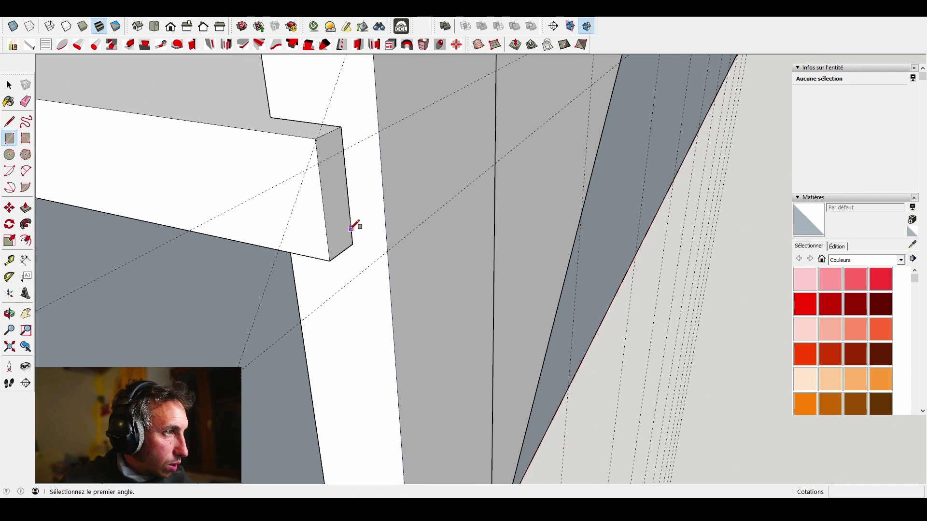
pyautogui.press('space')
pyautogui.doubleClick(343, 228)
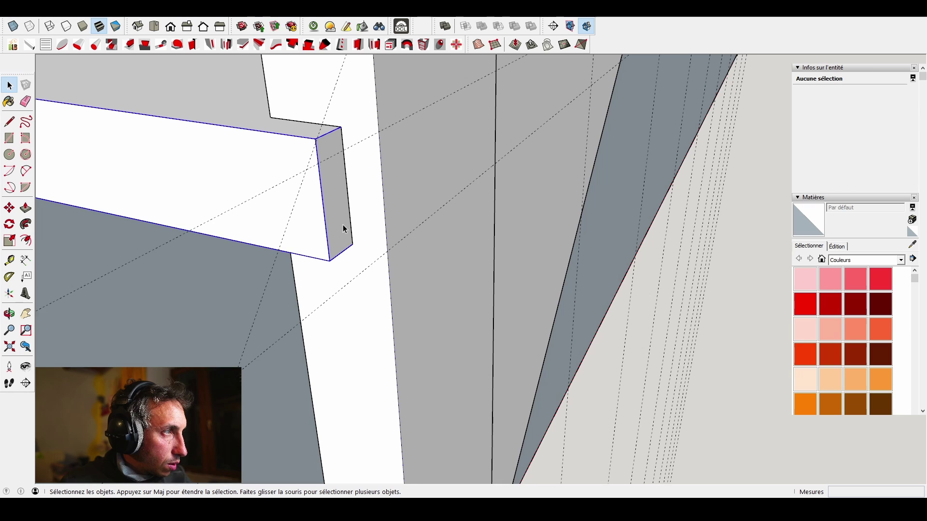
pyautogui.press('i')
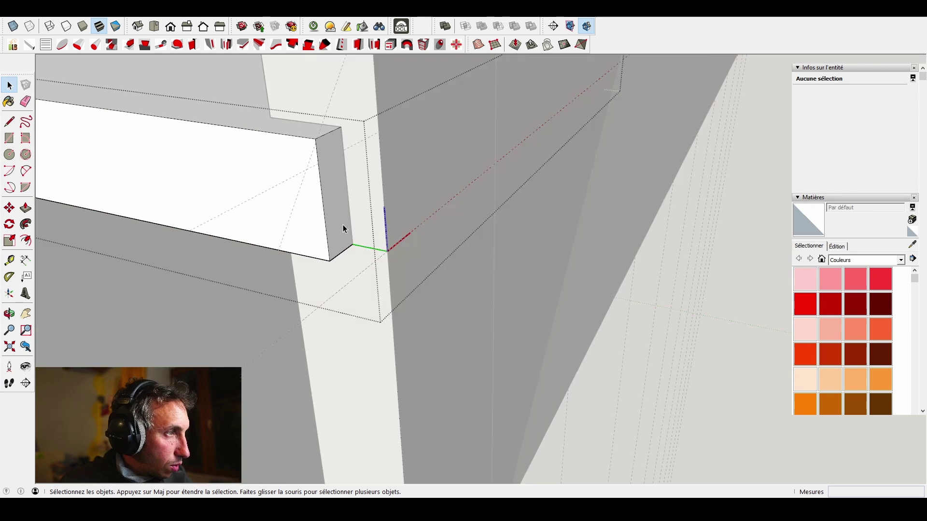
pyautogui.press('l')
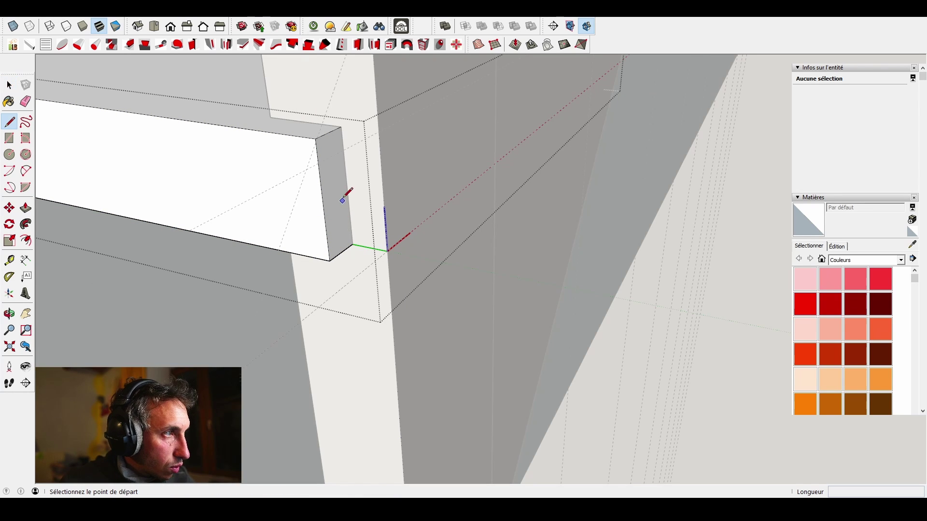
pyautogui.click(342, 127)
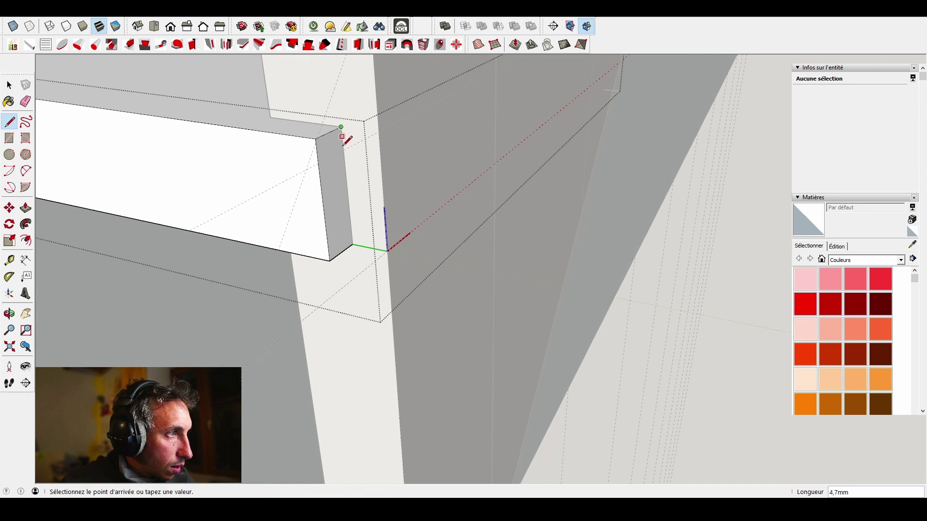
pyautogui.click(353, 245)
# - Pull the protruding end strip sideways 10 mm, flush with the post's outer side, and close the tread component
pyautogui.moveTo(350, 247); pyautogui.dragTo(364, 247, button='middle')
pyautogui.press('p')
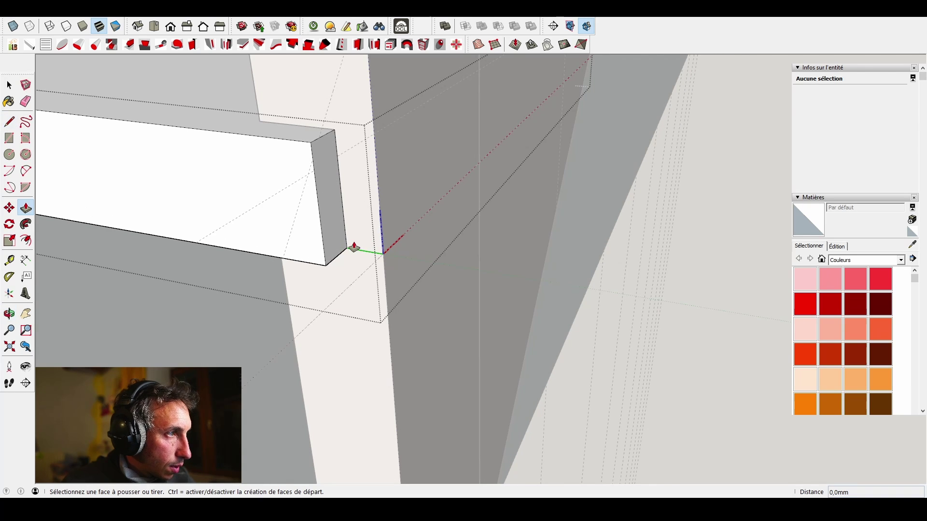
pyautogui.moveTo(337, 238); pyautogui.dragTo(372, 197)
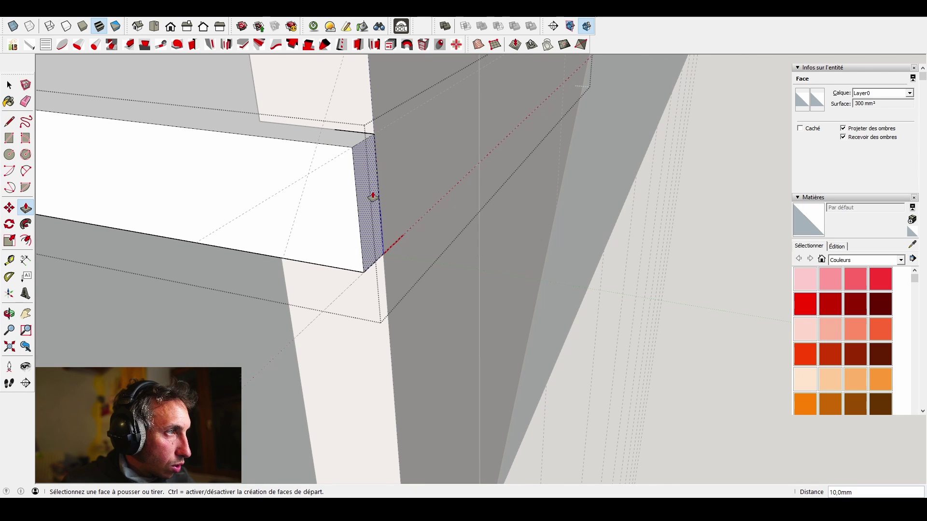
pyautogui.moveTo(372, 196); pyautogui.dragTo(453, 274, button='middle')
pyautogui.press('space')
pyautogui.click(641, 246)
# - Open the lowest tread and place a guide on its top face, 10 mm in from the protruding end edge
pyautogui.scroll(-5, 641, 246)
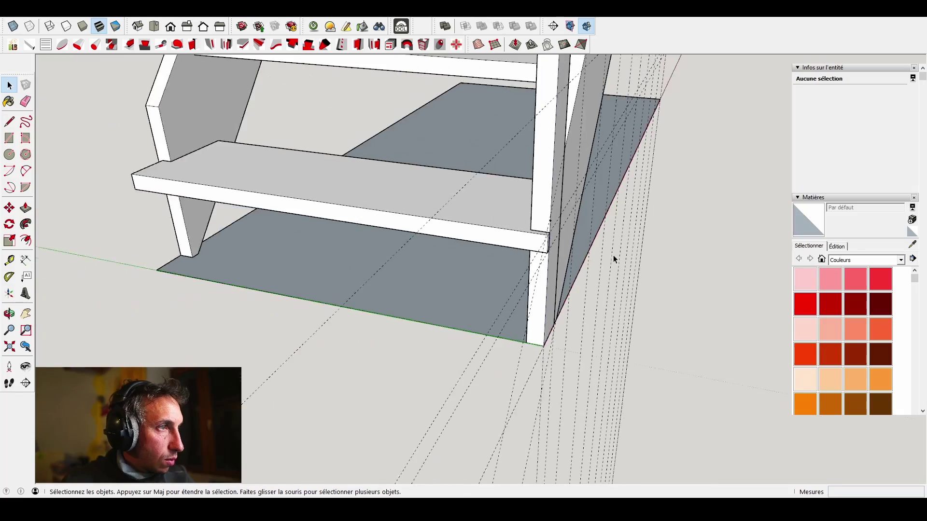
pyautogui.moveTo(555, 266); pyautogui.dragTo(222, 297, button='middle')
pyautogui.scroll(10, 501, 270)
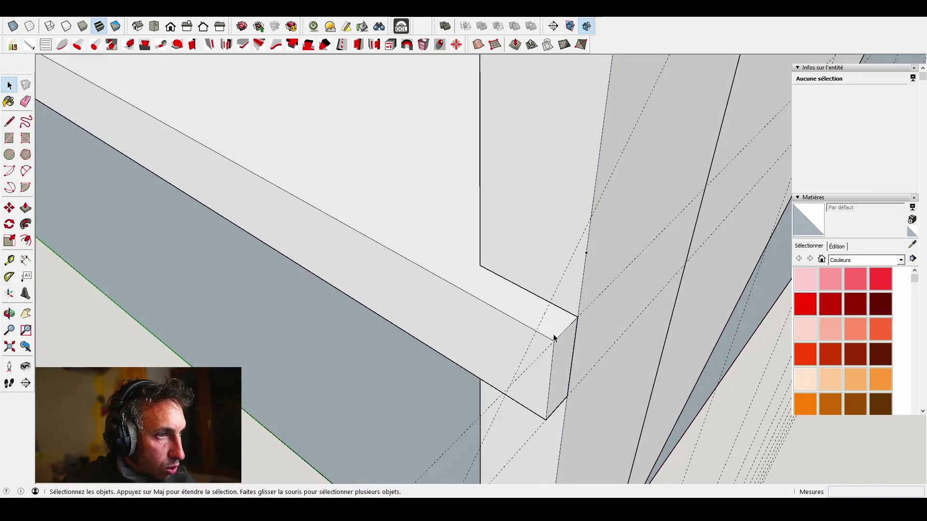
pyautogui.doubleClick(553, 336)
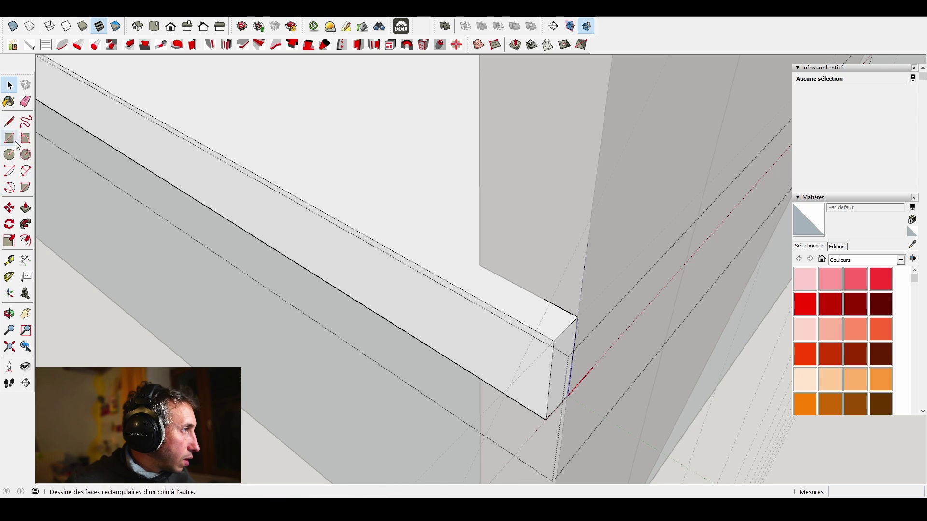
pyautogui.click(8, 278)
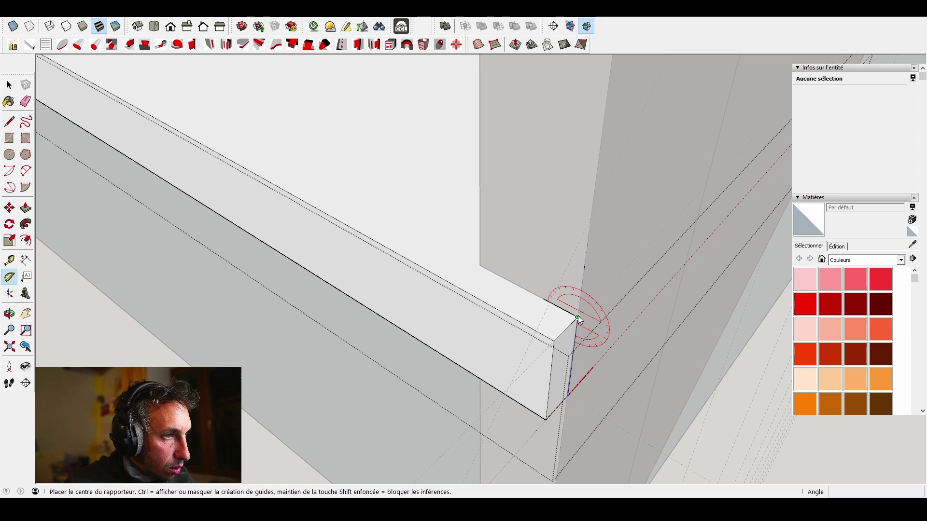
pyautogui.press('space')
pyautogui.press('t')
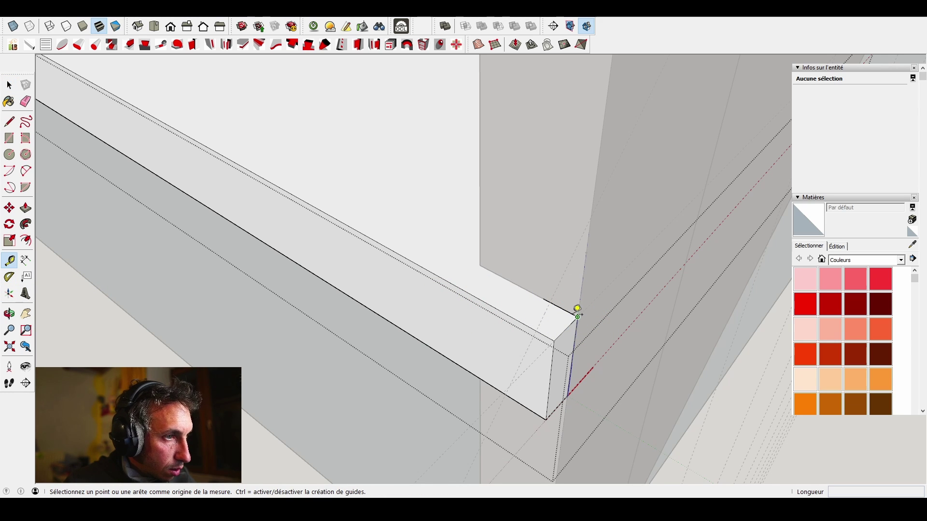
pyautogui.click(563, 326)
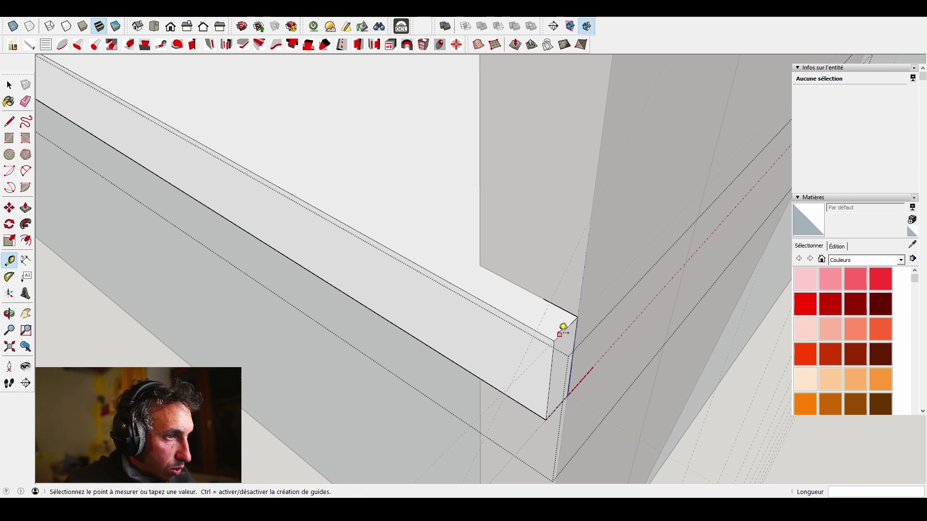
pyautogui.click(525, 311)
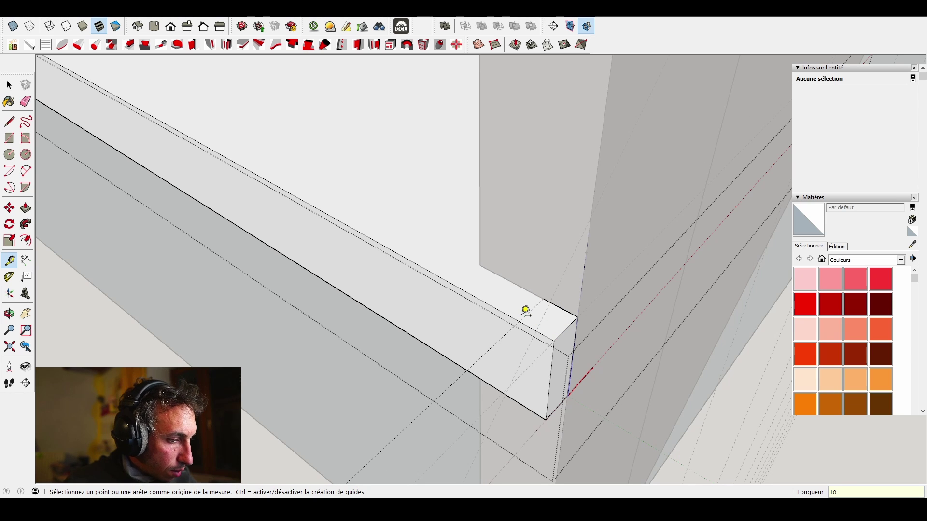
# - Draw a diagonal across the protruding front corner of the tread up to the guide and push the triangle through to cut the corner off
pyautogui.press('l')
pyautogui.click(578, 317)
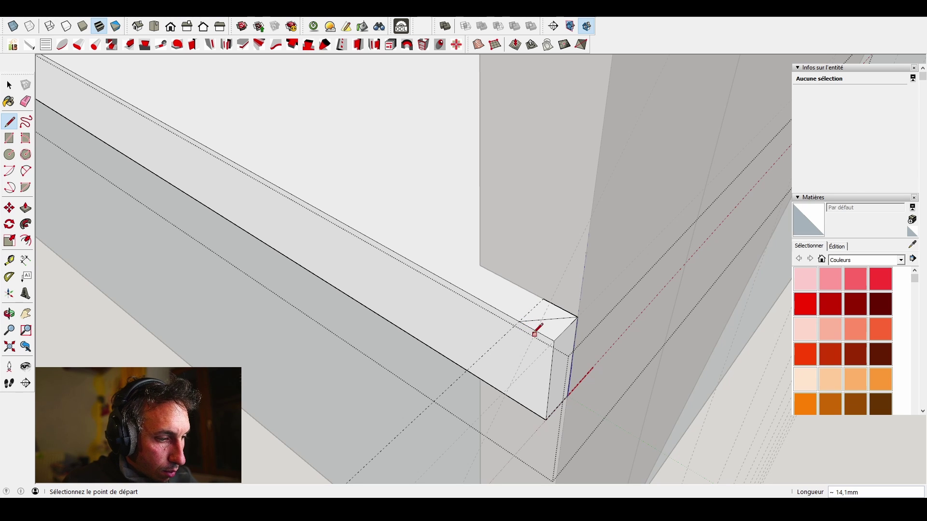
pyautogui.press('p')
pyautogui.click(545, 333)
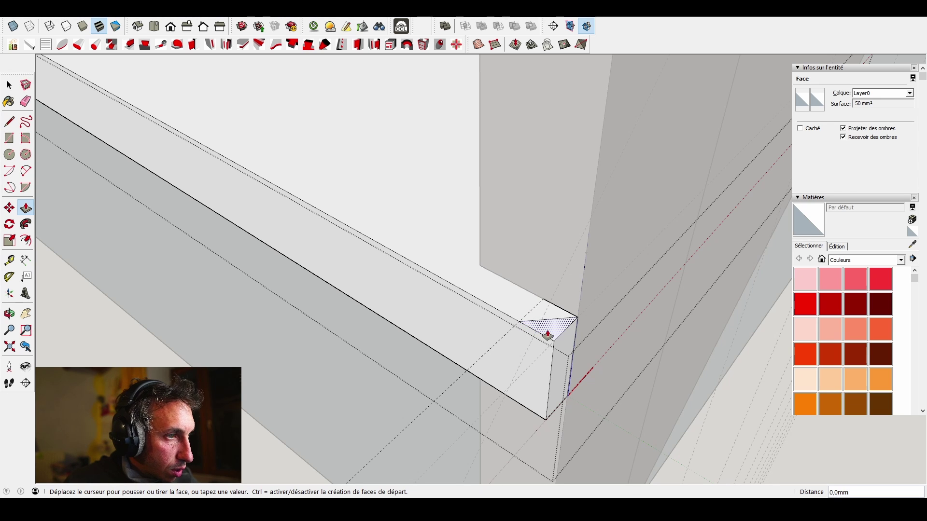
pyautogui.click(533, 414)
pyautogui.press('space')
# - Place a vertical guide 20 mm in front of the lowest tread's front face
pyautogui.moveTo(534, 414); pyautogui.dragTo(533, 250, button='middle')
pyautogui.scroll(-3, 717, 404)
pyautogui.scroll(3, 499, 250)
pyautogui.scroll(5, 459, 256)
pyautogui.scroll(-4, 533, 250)
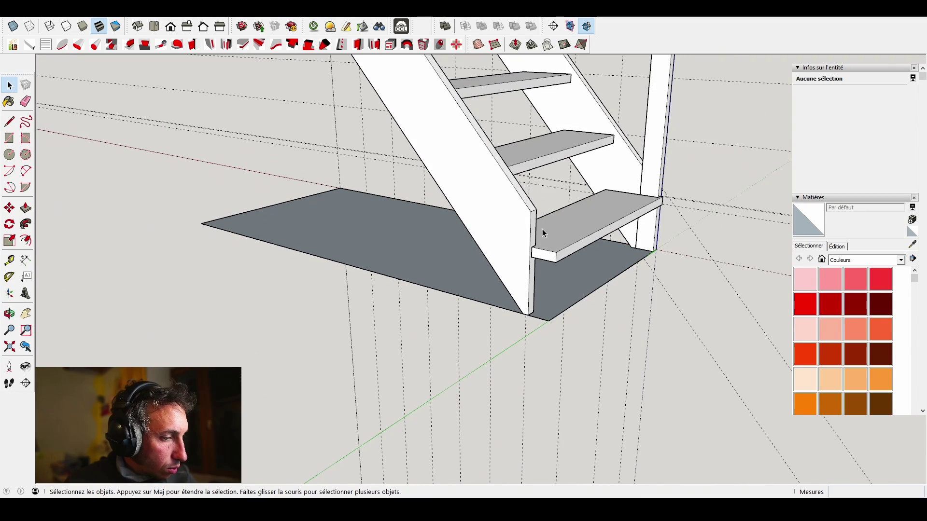
pyautogui.press('t')
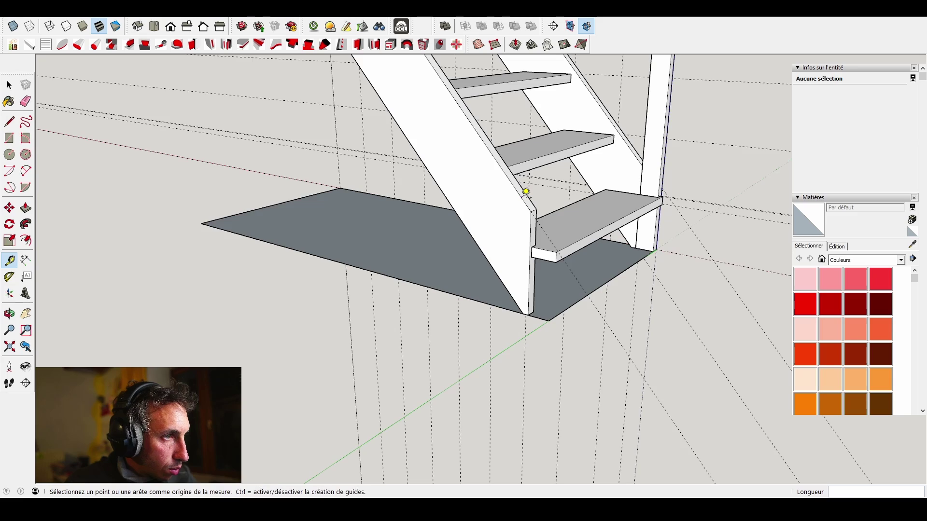
pyautogui.moveTo(523, 190); pyautogui.dragTo(649, 223, button='middle')
pyautogui.scroll(5, 612, 211)
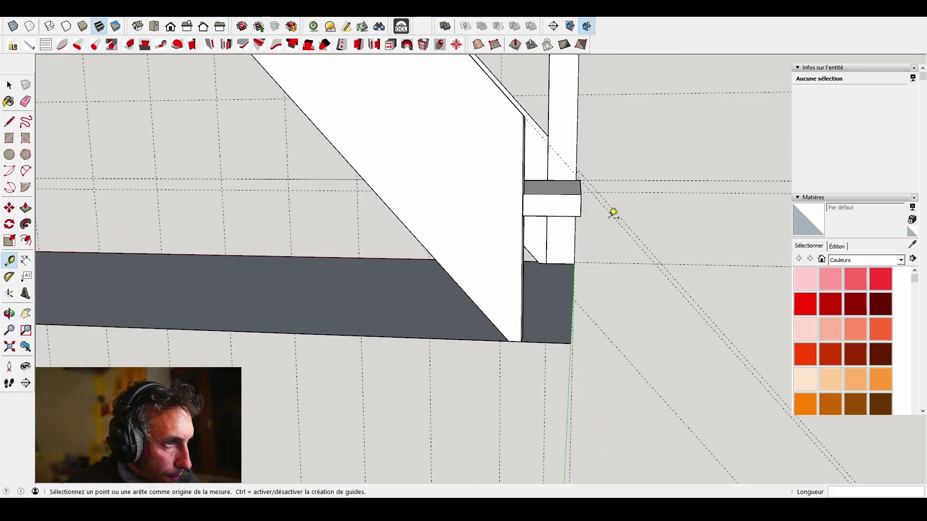
pyautogui.click(572, 187)
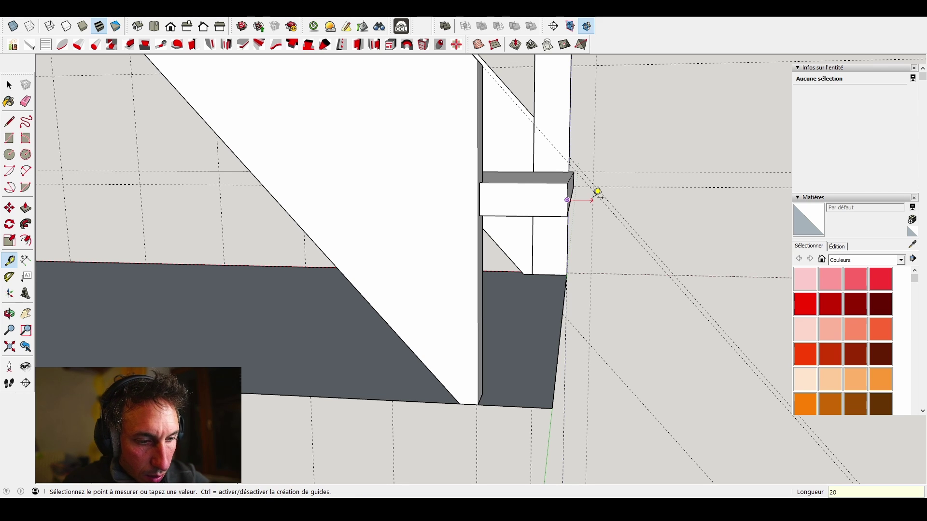
pyautogui.scroll(-3, 595, 195)
pyautogui.moveTo(594, 197); pyautogui.dragTo(528, 231, button='middle')
pyautogui.press('space')
pyautogui.doubleClick(475, 180)
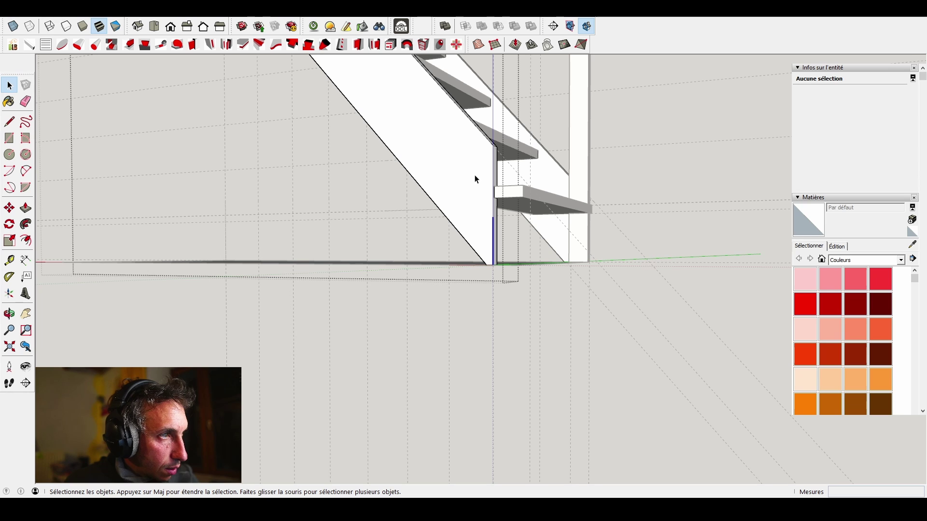
pyautogui.click(670, 184)
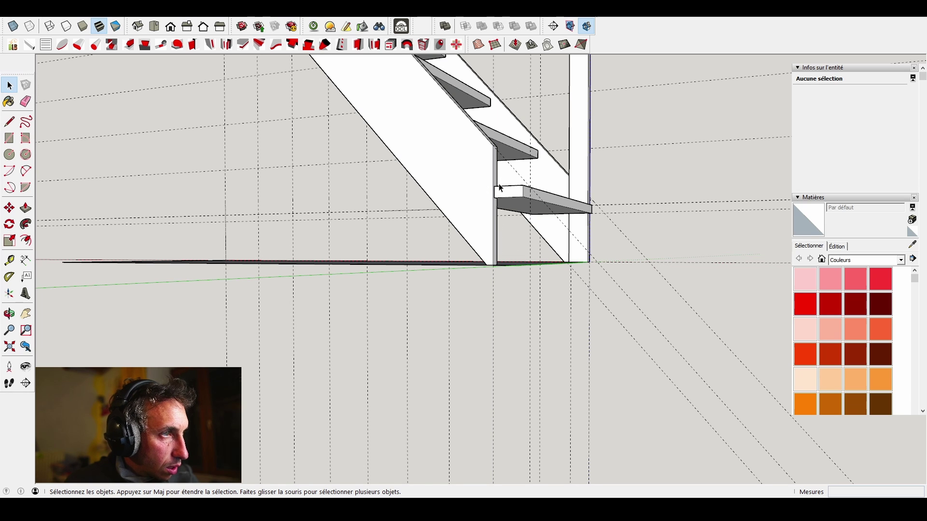
pyautogui.click(485, 189)
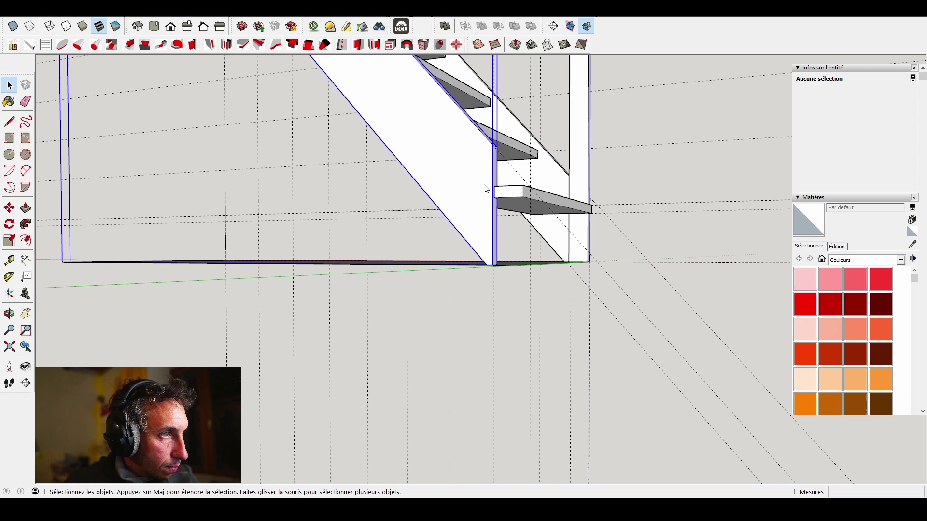
pyautogui.click(512, 244)
pyautogui.click(610, 205)
pyautogui.click(445, 176)
pyautogui.moveTo(445, 179); pyautogui.dragTo(526, 217, button='middle')
pyautogui.press('l')
pyautogui.scroll(2, 540, 175)
pyautogui.scroll(2, 540, 176)
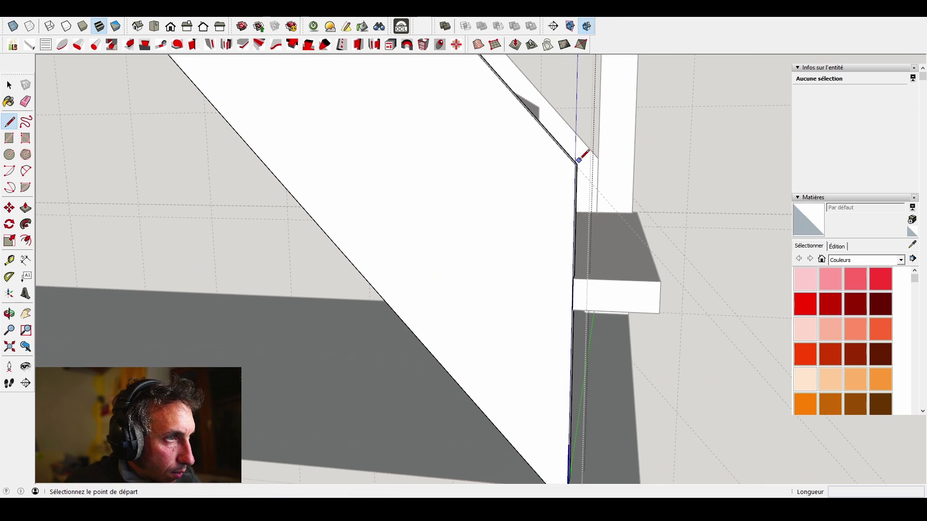
pyautogui.click(577, 164)
pyautogui.scroll(-2, 588, 174)
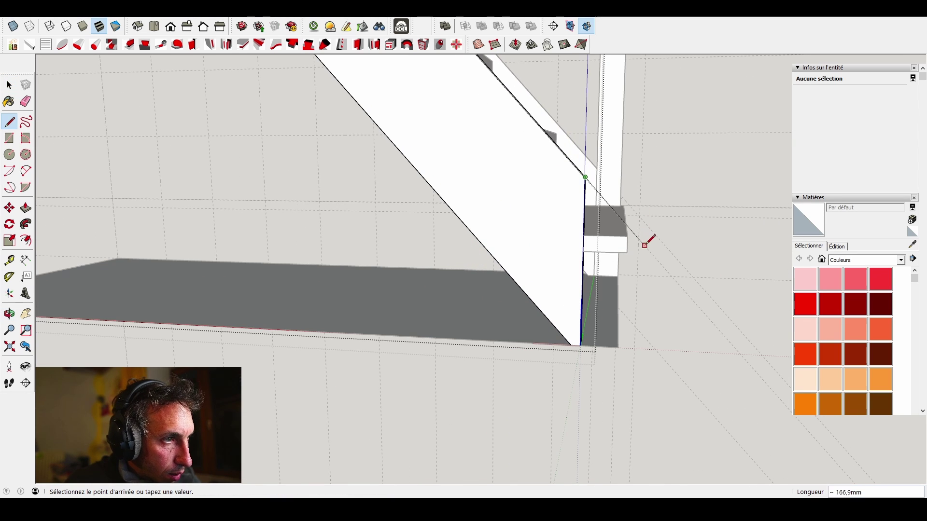
pyautogui.scroll(-3, 497, 209)
pyautogui.moveTo(497, 209); pyautogui.dragTo(506, 257, button='middle')
pyautogui.press('space')
# - Move the vertical guide sideways into the plane of the outer face of the stringer opposite the post
pyautogui.scroll(-2, 588, 262)
pyautogui.moveTo(588, 263); pyautogui.dragTo(448, 296, button='middle')
pyautogui.scroll(5, 352, 240)
pyautogui.scroll(3, 430, 291)
pyautogui.scroll(-3, 435, 291)
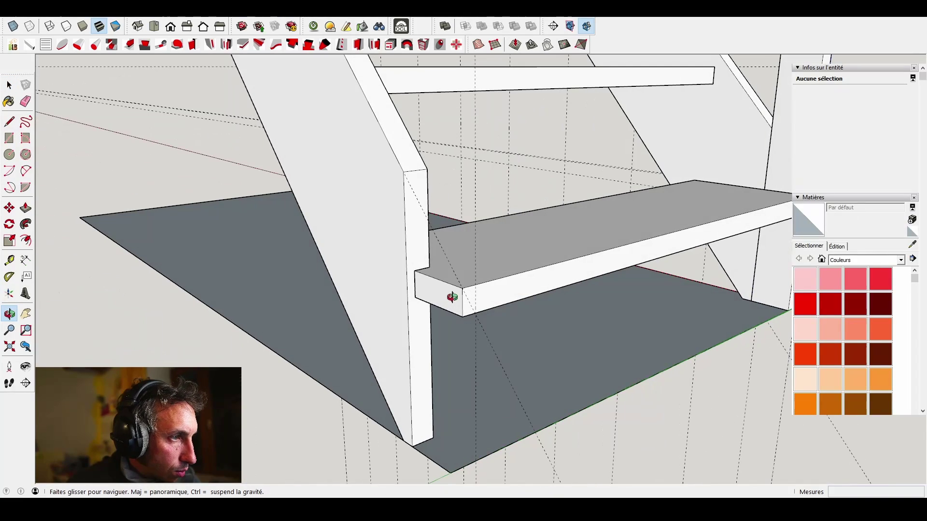
pyautogui.scroll(2, 465, 300)
pyautogui.scroll(-2, 465, 300)
pyautogui.press('t')
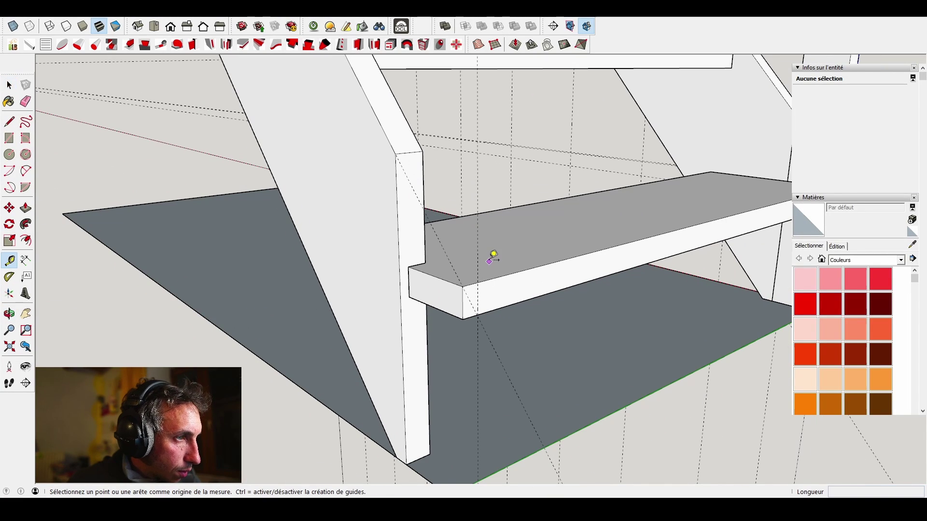
pyautogui.press('space')
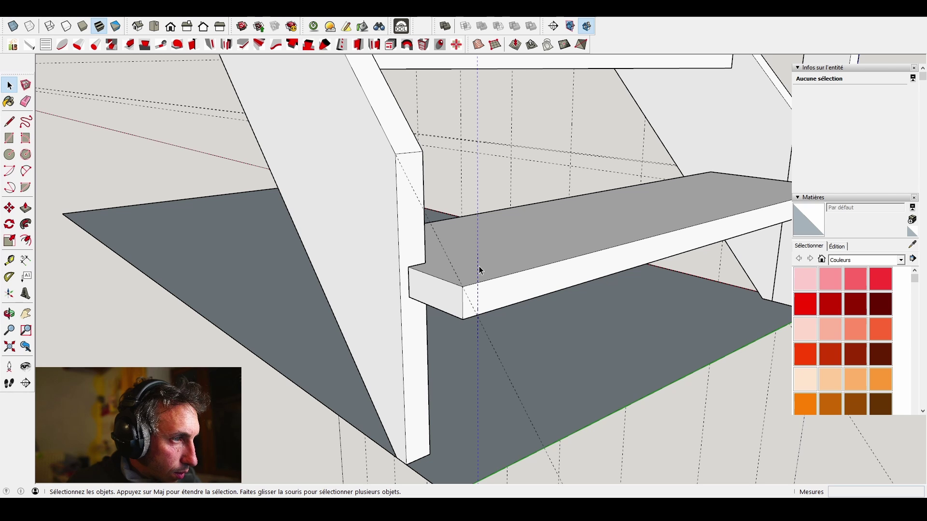
pyautogui.click(478, 267)
pyautogui.press('m')
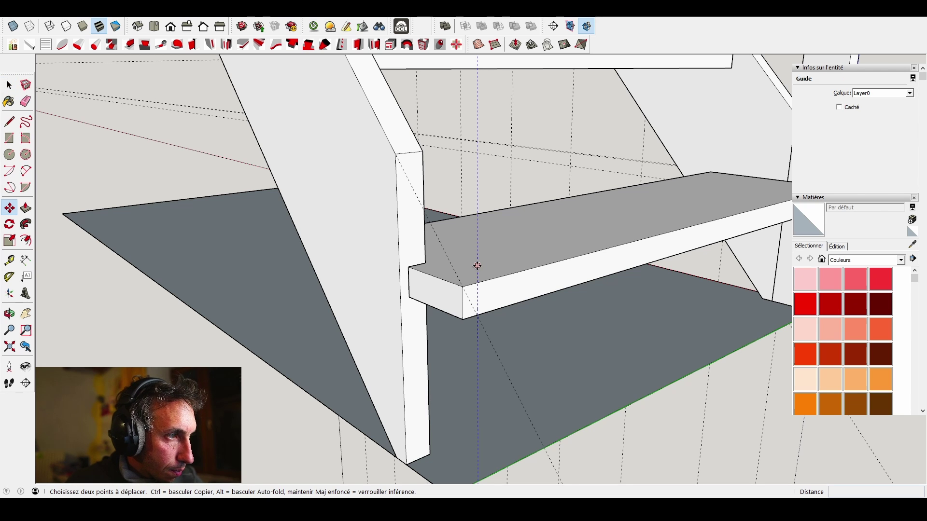
pyautogui.click(477, 265)
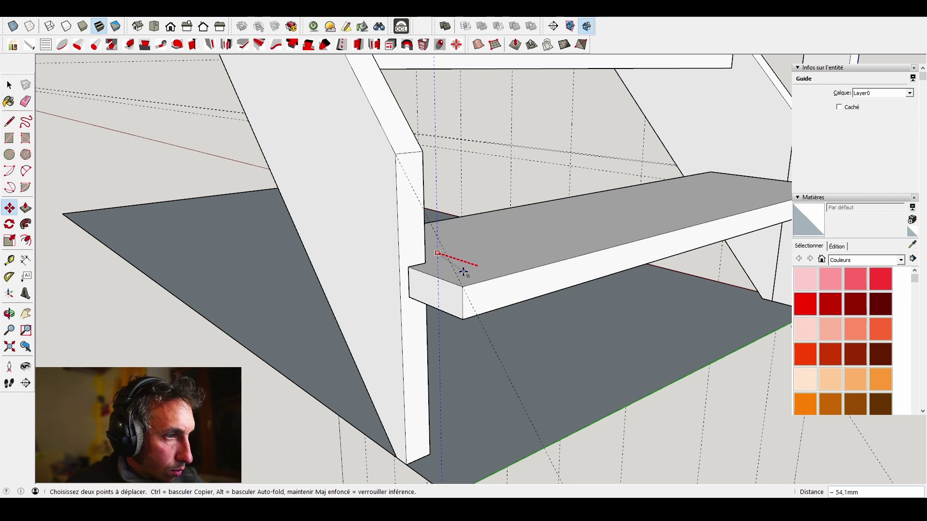
pyautogui.click(397, 155)
# - Open that stringer and outline a front extension on its outer face, following the sloped and vertical guides down to the floor and back to the foot
pyautogui.press('o')
pyautogui.moveTo(498, 223); pyautogui.dragTo(530, 225)
pyautogui.press('space')
pyautogui.doubleClick(448, 207)
pyautogui.moveTo(484, 230); pyautogui.dragTo(493, 221, button='middle')
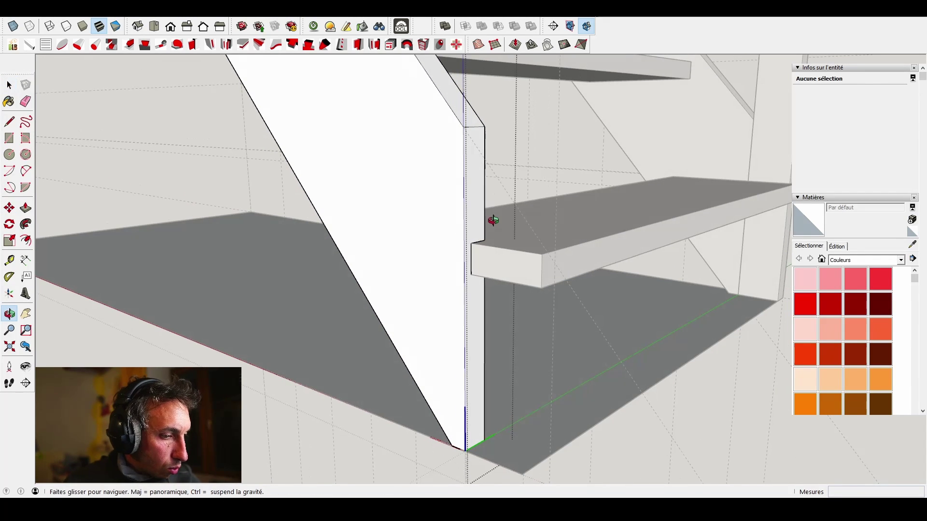
pyautogui.press('l')
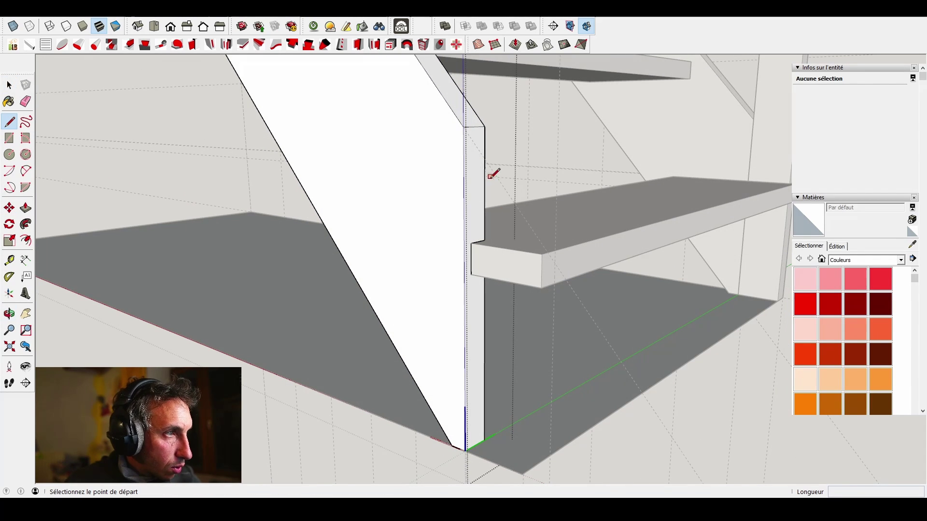
pyautogui.click(463, 127)
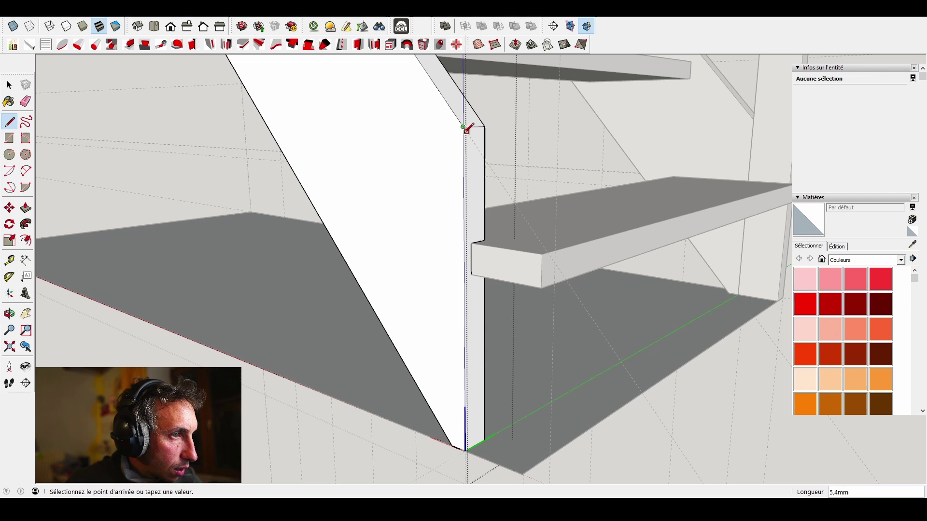
pyautogui.click(555, 263)
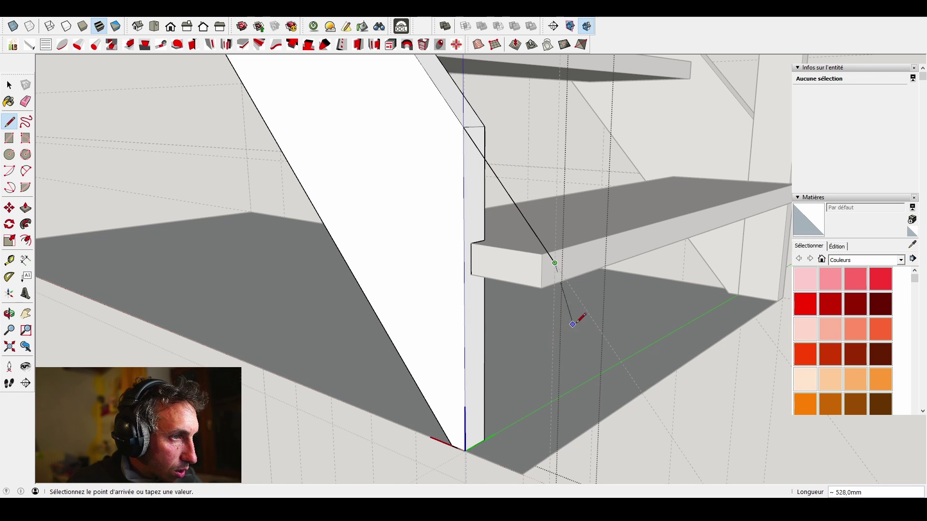
pyautogui.moveTo(573, 324); pyautogui.dragTo(616, 356, button='middle')
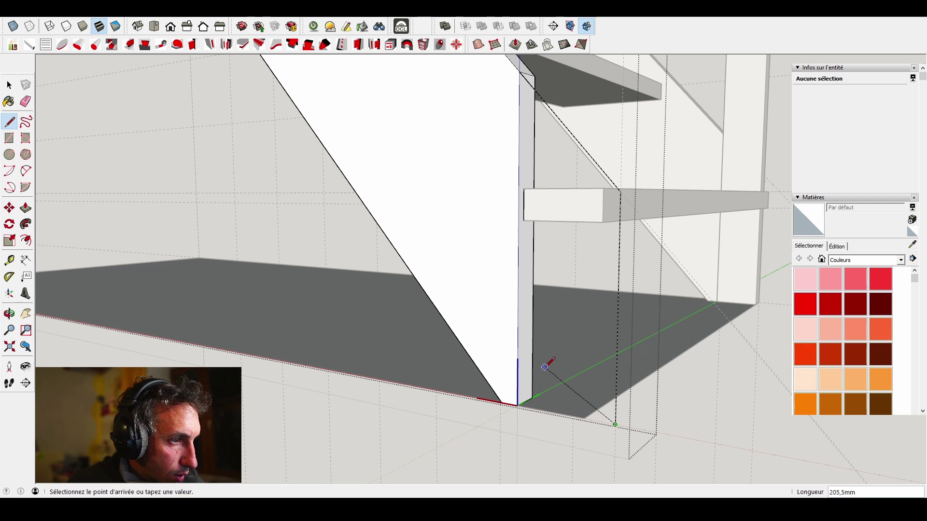
pyautogui.click(527, 399)
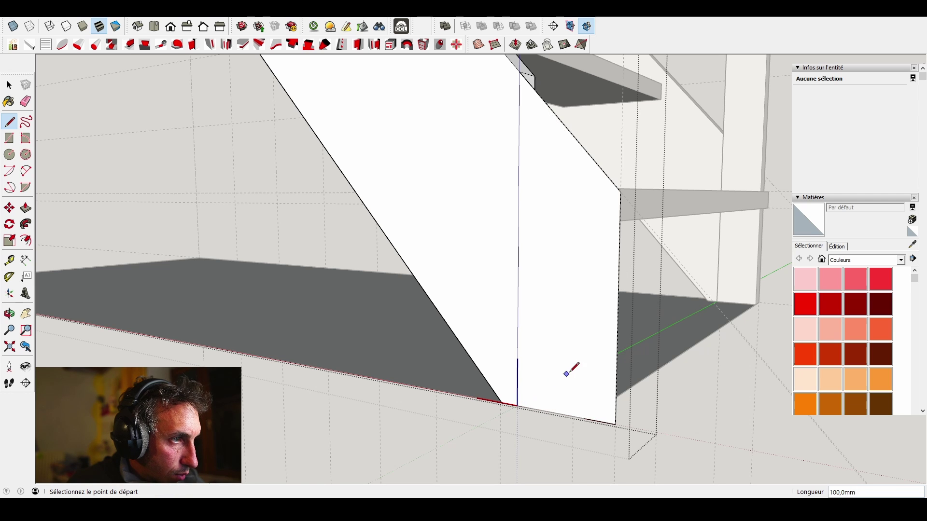
# - Extrude the extension face to the stringer's full thickness, flush with its inner face
pyautogui.moveTo(572, 369); pyautogui.dragTo(434, 391, button='middle')
pyautogui.press('p')
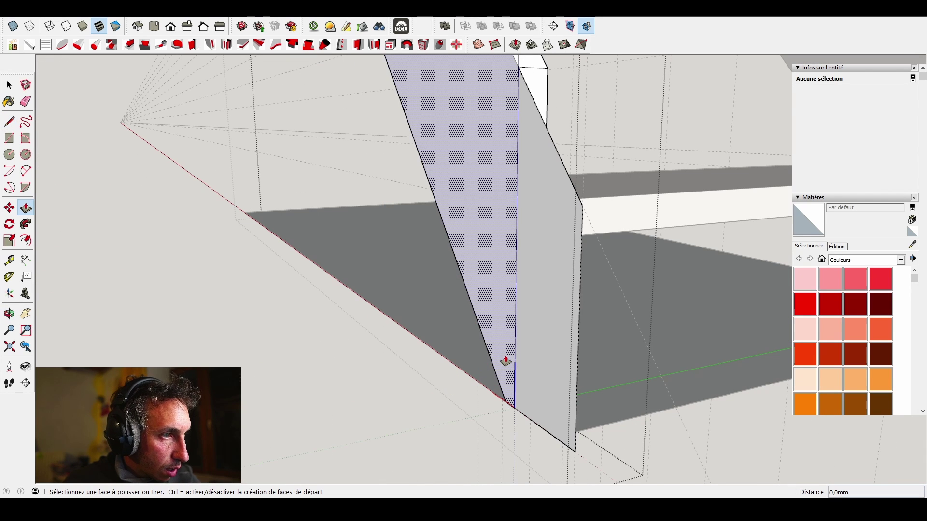
pyautogui.click(541, 336)
pyautogui.moveTo(554, 330); pyautogui.dragTo(358, 438, button='middle')
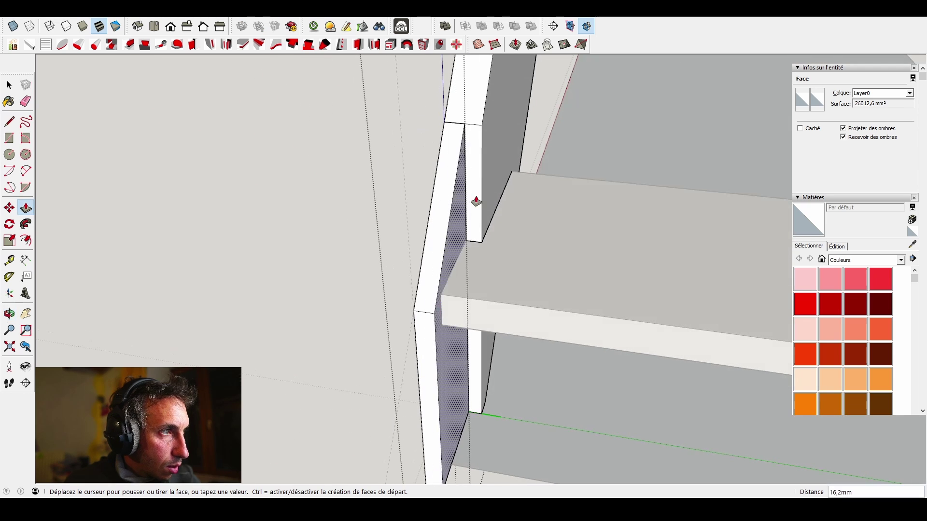
pyautogui.click(482, 128)
pyautogui.moveTo(461, 219); pyautogui.dragTo(467, 237, button='middle')
pyautogui.press('space')
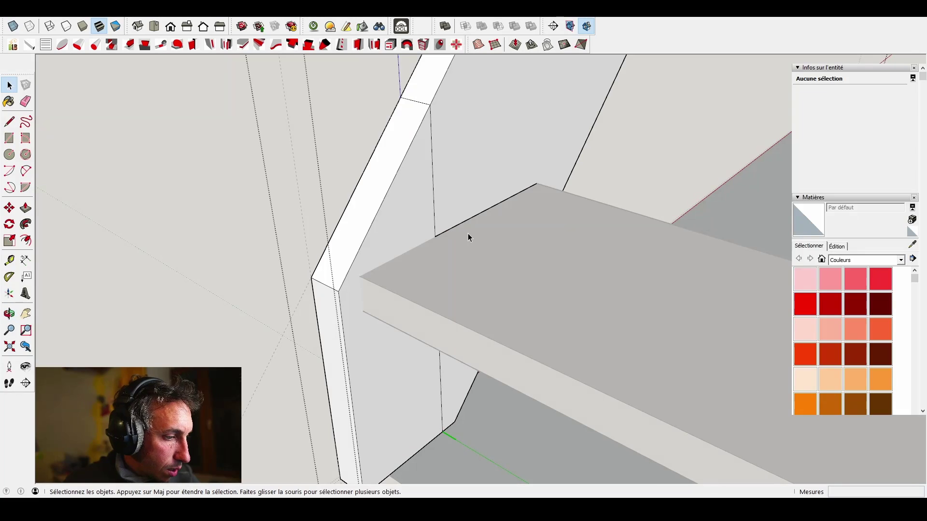
# - Draw an 80 by 30 mm rectangle on the extension's inner face, matching the lowest tread's end
pyautogui.press('t')
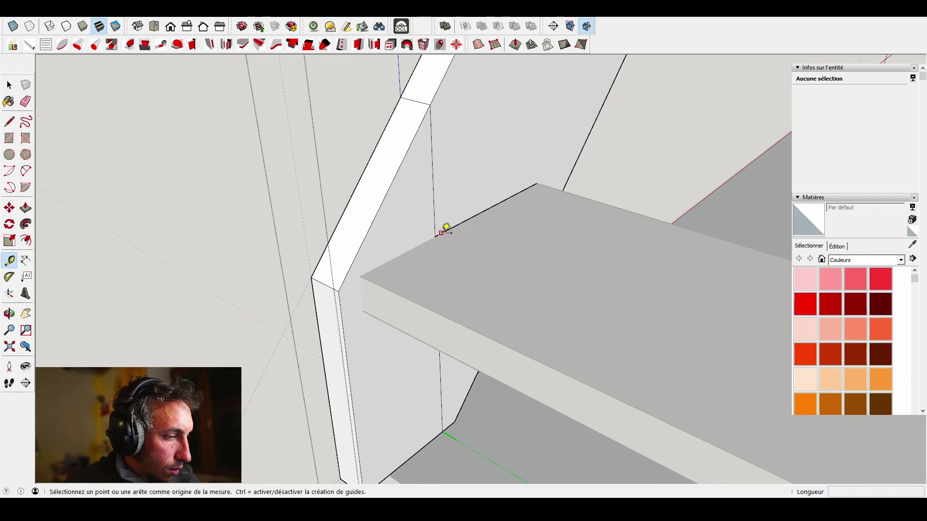
pyautogui.press('r')
pyautogui.click(435, 236)
pyautogui.moveTo(368, 303); pyautogui.dragTo(377, 231, button='middle')
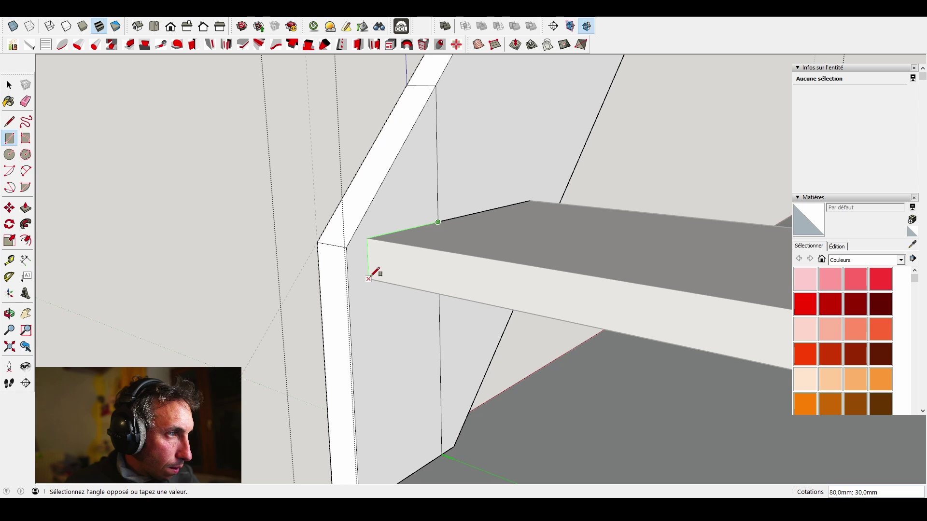
pyautogui.moveTo(397, 283); pyautogui.dragTo(420, 263, button='middle')
pyautogui.press('space')
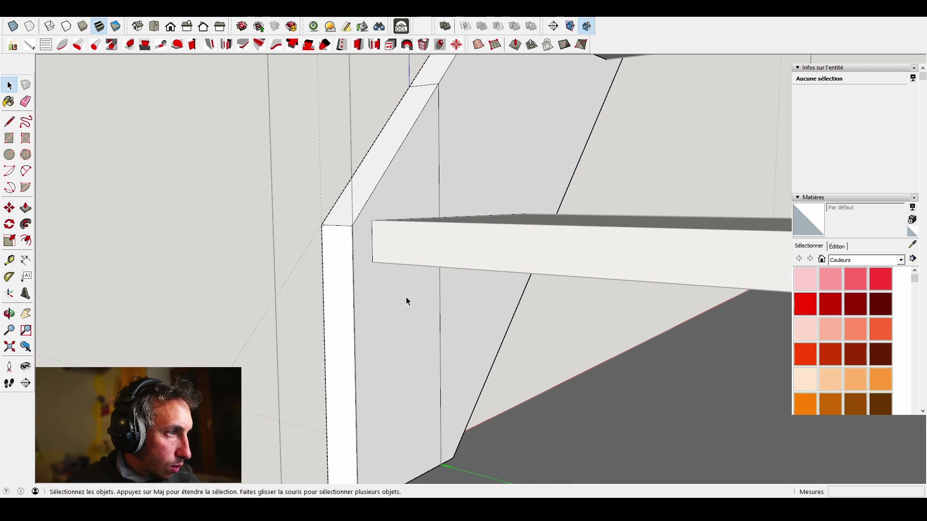
# - Delete the vertical seam segments inside, above and below the tread-end rectangle on the stringer's inner face
pyautogui.hotkey('ctrl', 'z')
pyautogui.moveTo(406, 296); pyautogui.dragTo(438, 278, button='middle')
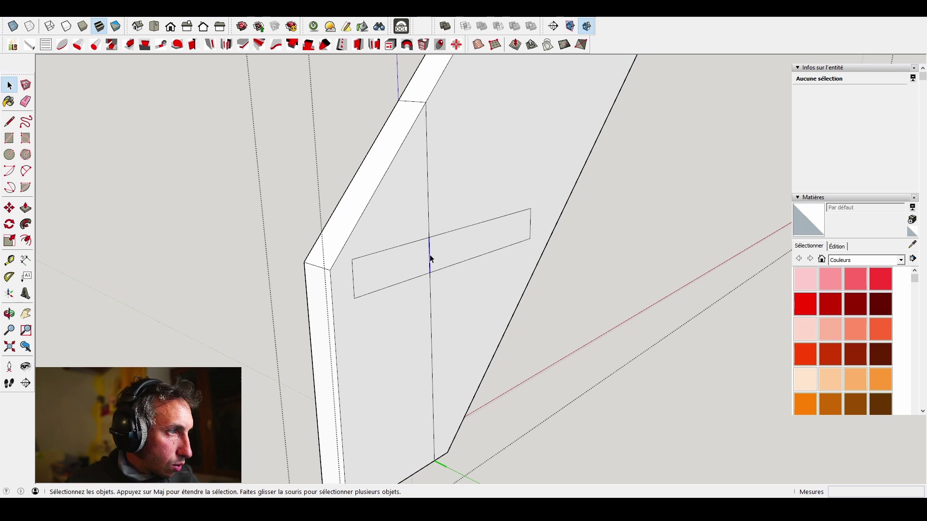
pyautogui.click(431, 259)
pyautogui.click(427, 231)
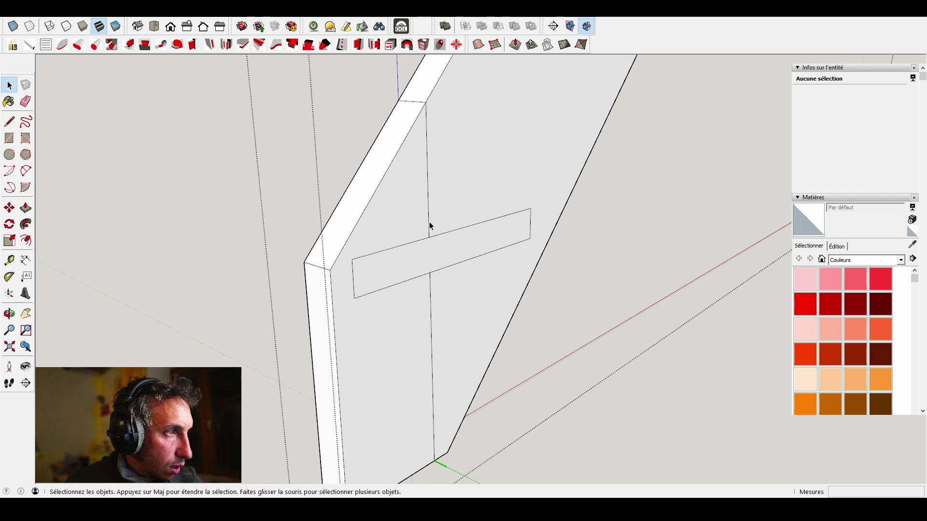
pyautogui.click(429, 222)
pyautogui.press('Delete')
pyautogui.click(430, 311)
pyautogui.press('Delete')
# - Delete the seam lines left across the stringer's sloped front edge and its underside where the extension joins
pyautogui.scroll(-2, 431, 311)
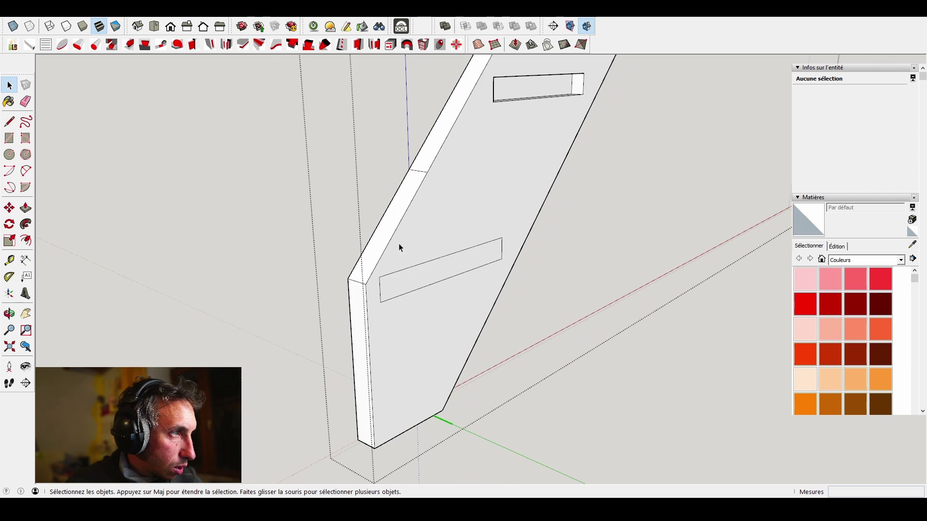
pyautogui.moveTo(399, 245); pyautogui.dragTo(450, 248, button='middle')
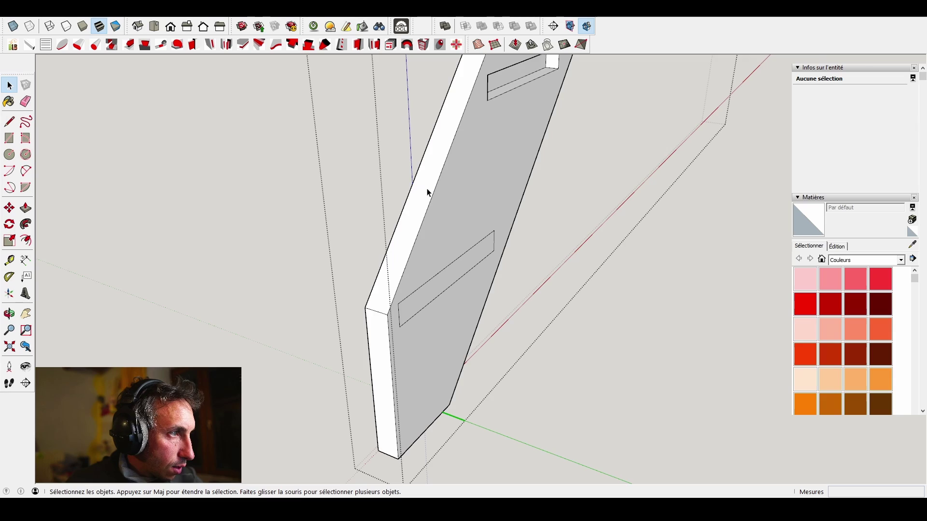
pyautogui.moveTo(471, 396); pyautogui.dragTo(236, 211, button='middle')
pyautogui.moveTo(559, 343)
pyautogui.mouseDown(button='middle')
pyautogui.moveTo(369, 273)
pyautogui.moveTo(486, 377)
pyautogui.moveTo(465, 393)
pyautogui.moveTo(507, 251)
pyautogui.moveTo(521, 352)
pyautogui.moveTo(563, 385)
pyautogui.moveTo(537, 389)
pyautogui.moveTo(551, 181)
pyautogui.mouseUp(button='middle')
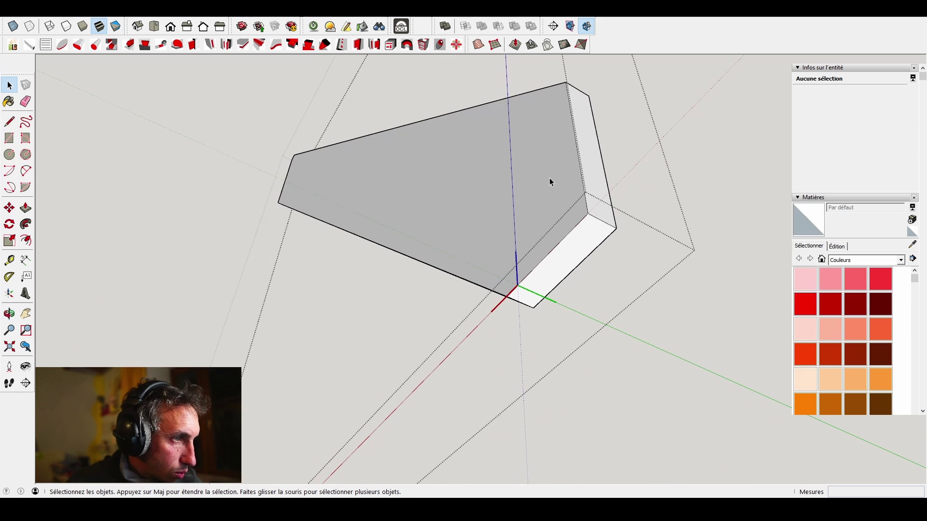
pyautogui.click(529, 293)
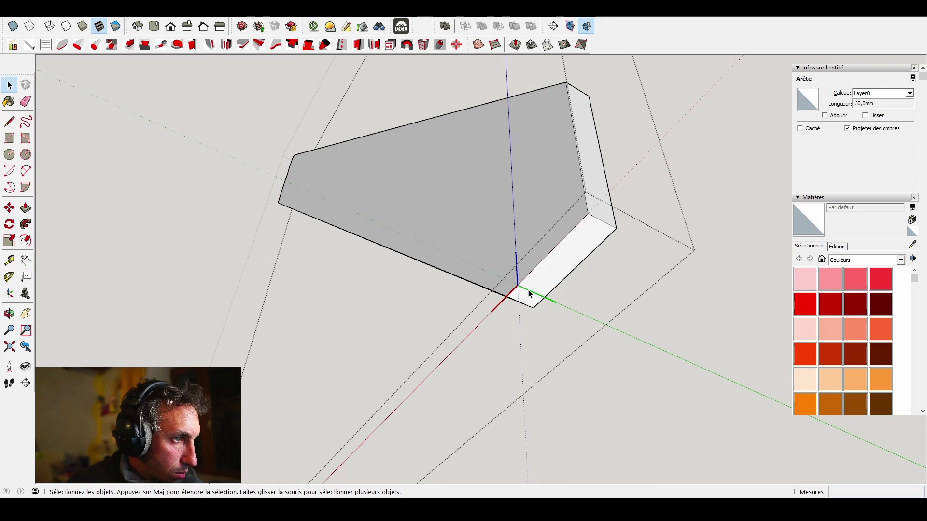
pyautogui.press('Escape')
pyautogui.moveTo(530, 293); pyautogui.dragTo(468, 417, button='middle')
pyautogui.moveTo(550, 302); pyautogui.dragTo(265, 419, button='middle')
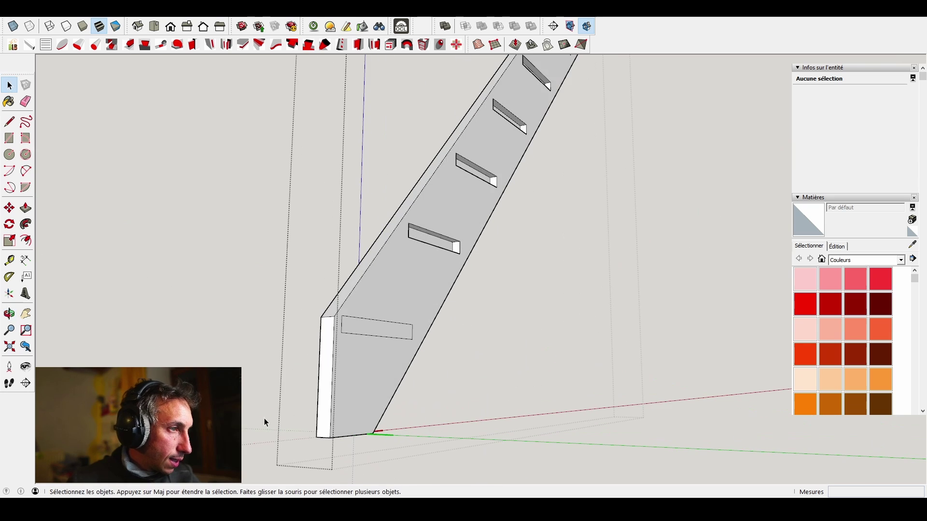
# - Push the tread-end rectangle 20 mm into the stringer to form the lowest tread's housing
pyautogui.moveTo(405, 425); pyautogui.dragTo(432, 458, button='middle')
pyautogui.press('p')
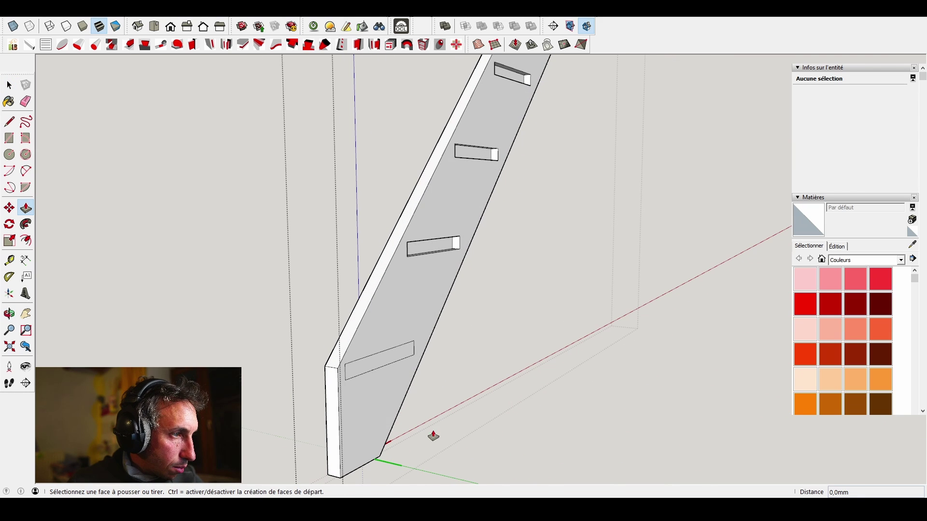
pyautogui.click(379, 370)
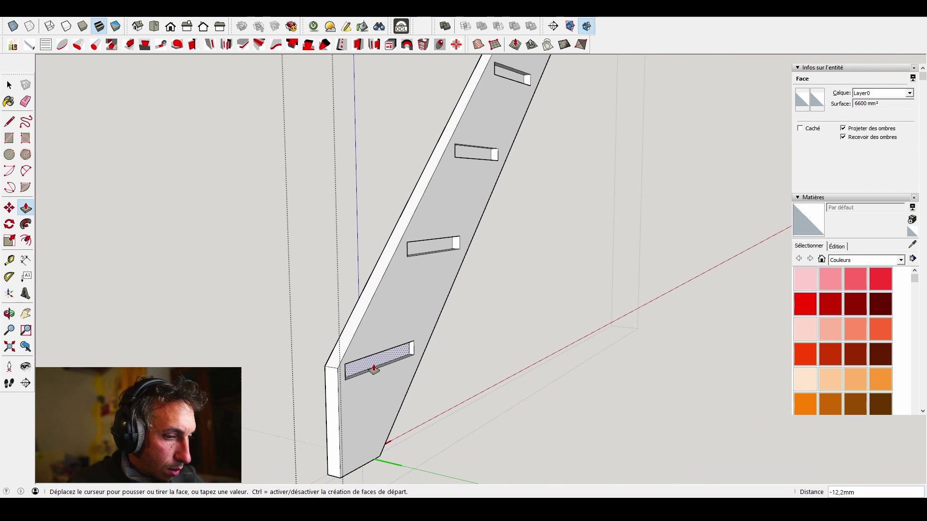
pyautogui.press('Return')
pyautogui.press('o')
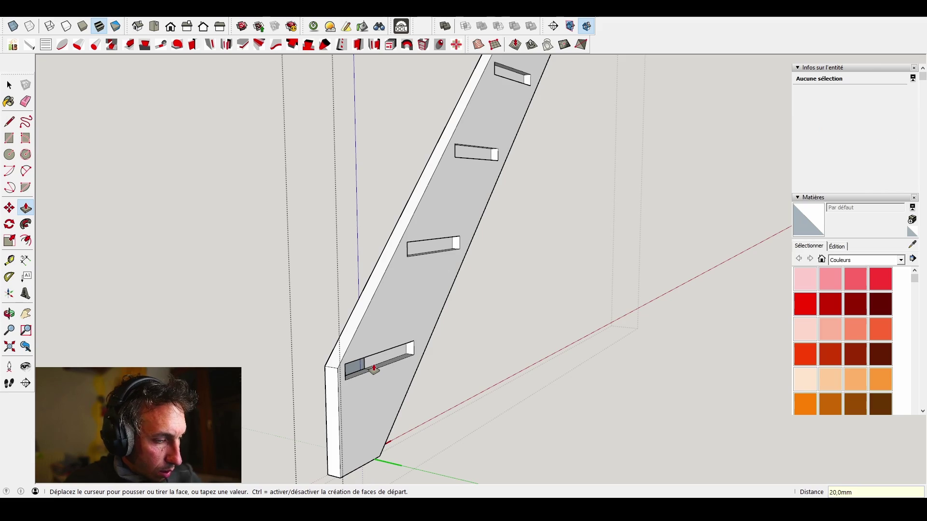
pyautogui.moveTo(376, 363); pyautogui.dragTo(386, 331)
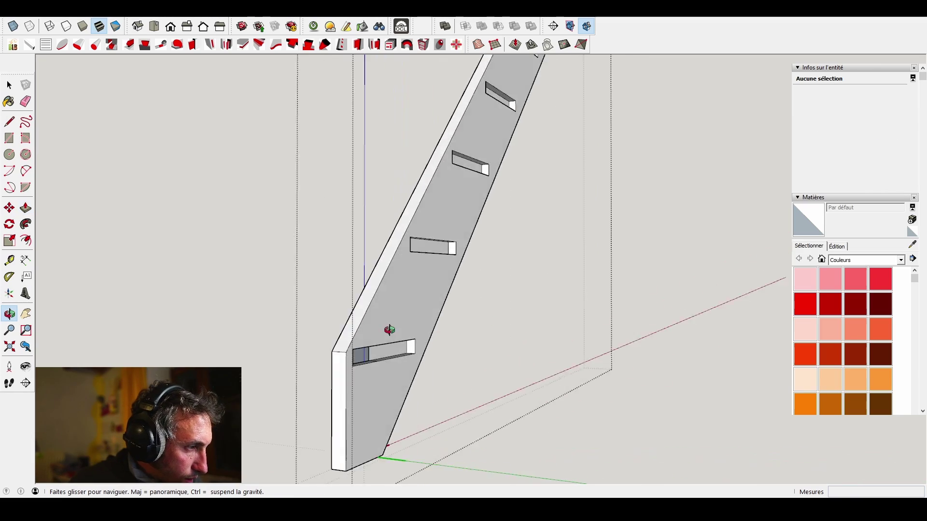
# - Delete the leftover internal edges that cross the back of the lowest tread housing at the old stringer end
pyautogui.press('p')
pyautogui.scroll(5, 313, 343)
pyautogui.scroll(4, 341, 350)
pyautogui.click(344, 338)
pyautogui.moveTo(344, 337); pyautogui.dragTo(509, 287, button='middle')
pyautogui.scroll(4, 379, 297)
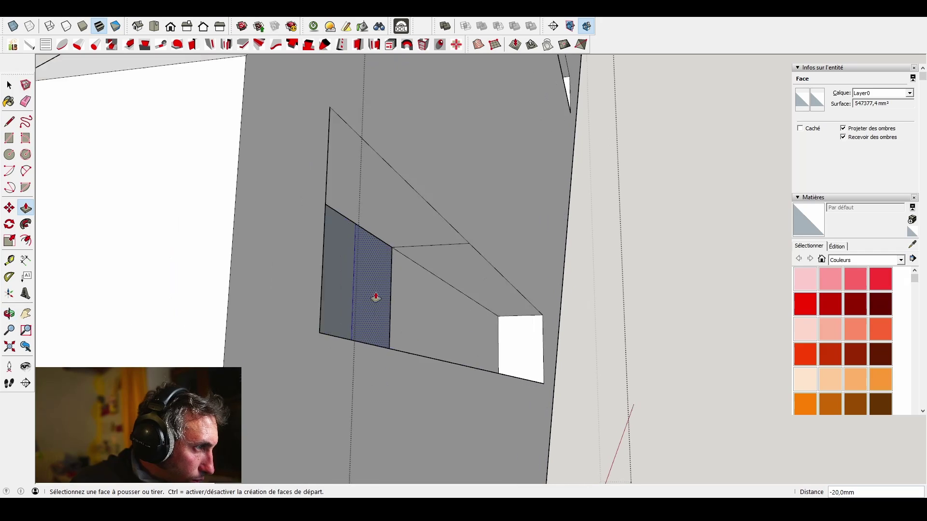
pyautogui.press('space')
pyautogui.click(352, 307)
pyautogui.scroll(8, 358, 308)
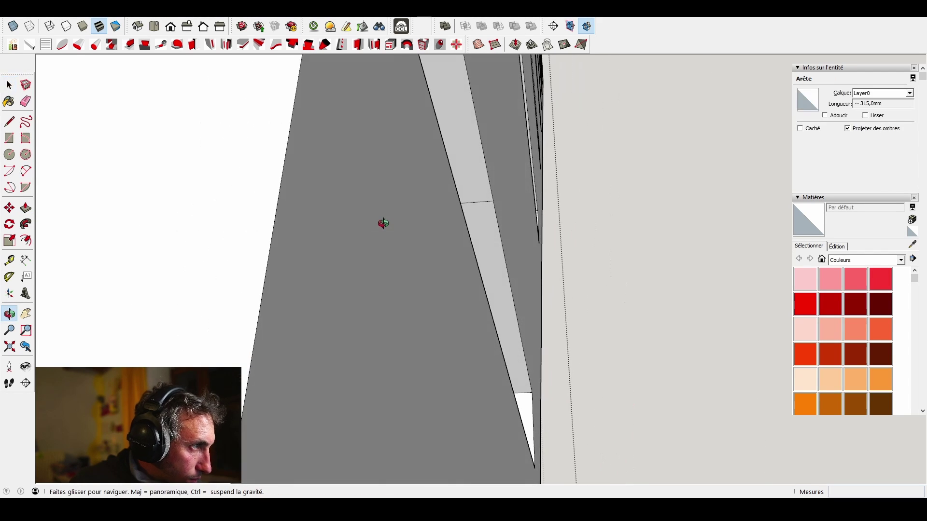
pyautogui.scroll(-3, 514, 322)
pyautogui.moveTo(513, 324); pyautogui.dragTo(416, 335, button='middle')
pyautogui.press('Delete')
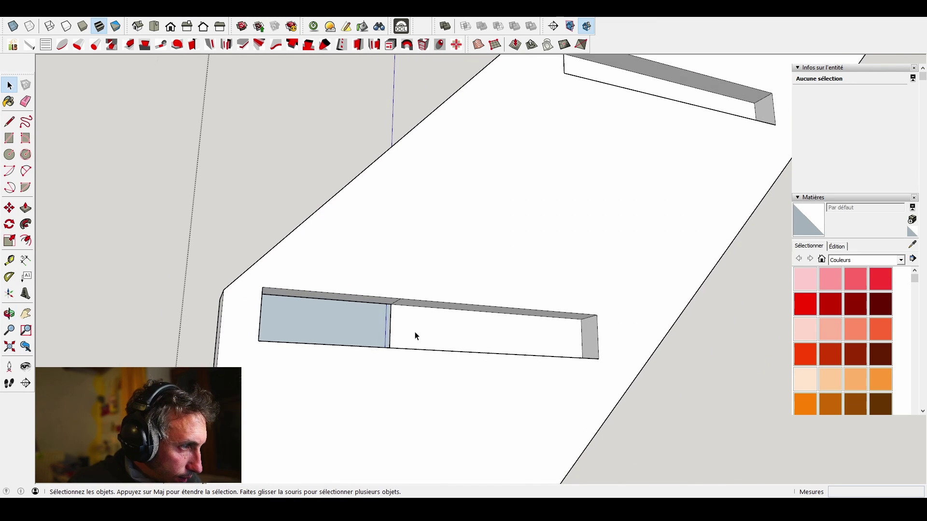
pyautogui.scroll(2, 413, 335)
pyautogui.moveTo(395, 302); pyautogui.dragTo(354, 461, button='middle')
pyautogui.press('Delete')
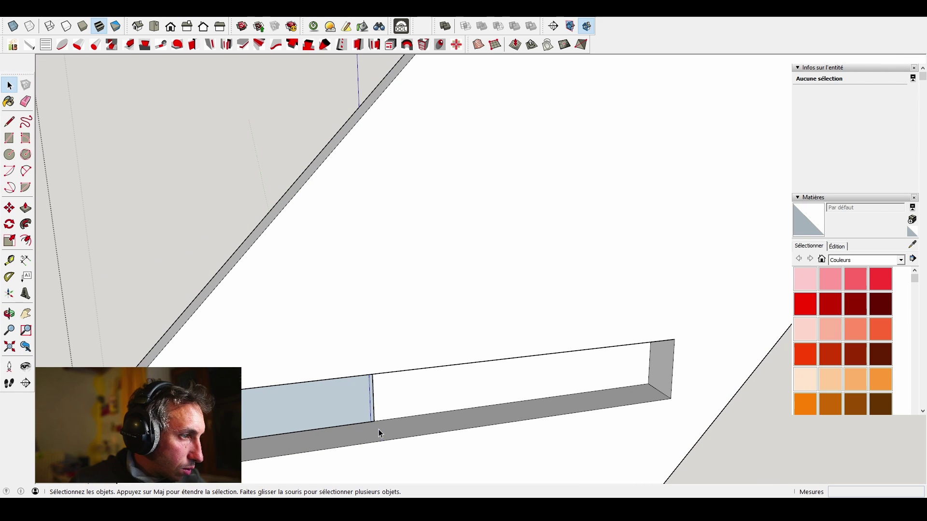
# - Close the open back of the housing with an 80 by 30 mm rectangle and delete the line dividing it from the existing face
pyautogui.moveTo(381, 433); pyautogui.dragTo(323, 306, button='middle')
pyautogui.press('r')
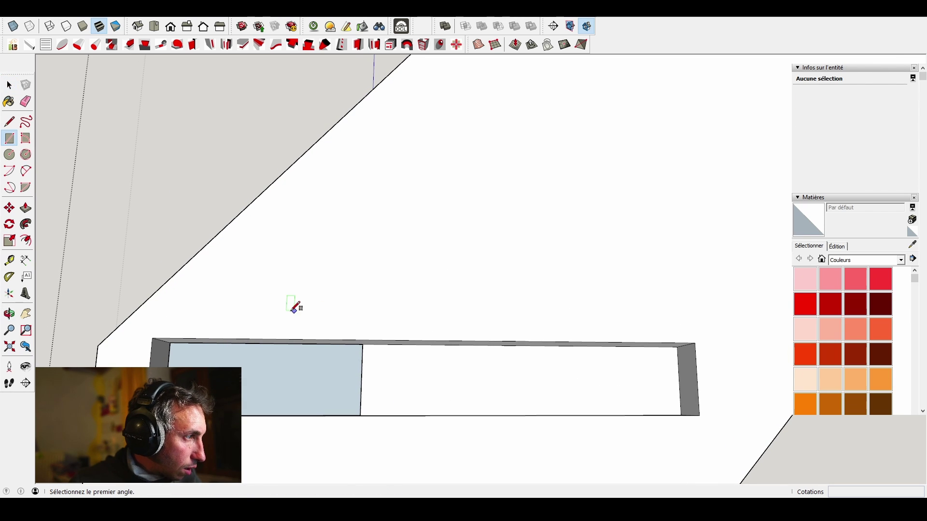
pyautogui.click(170, 342)
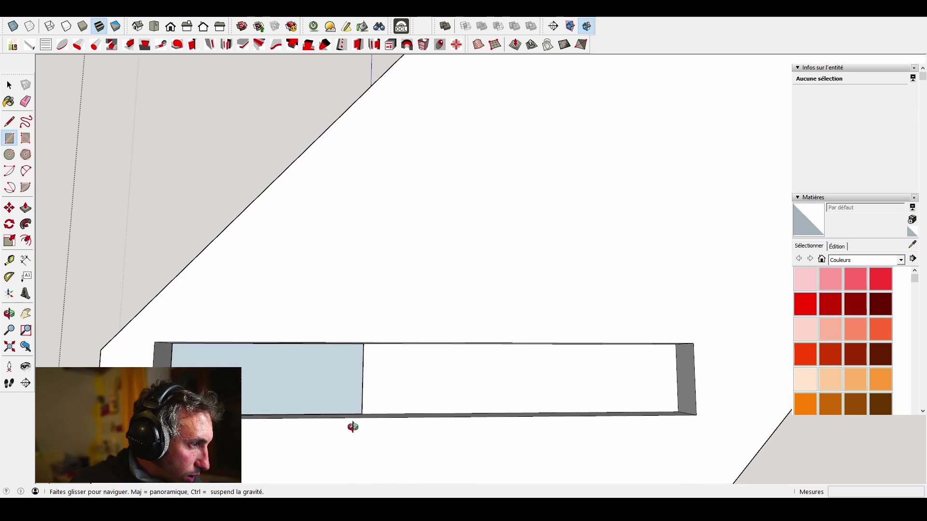
pyautogui.moveTo(352, 426); pyautogui.dragTo(386, 414, button='middle')
pyautogui.click(364, 408)
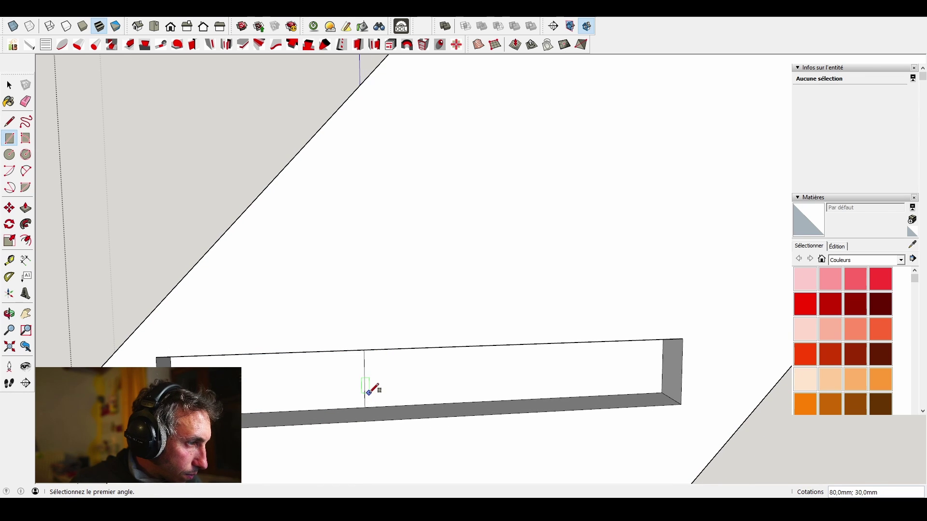
pyautogui.press('space')
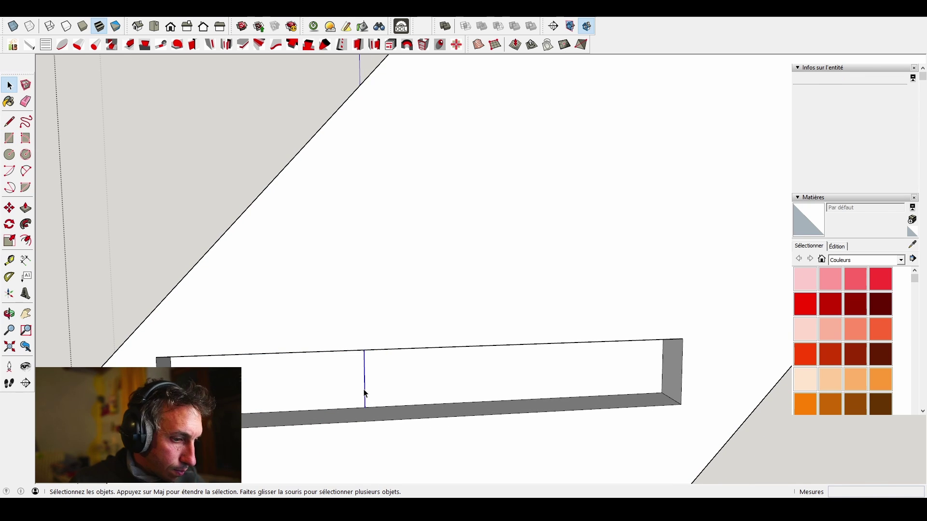
pyautogui.moveTo(365, 394); pyautogui.dragTo(541, 353, button='middle')
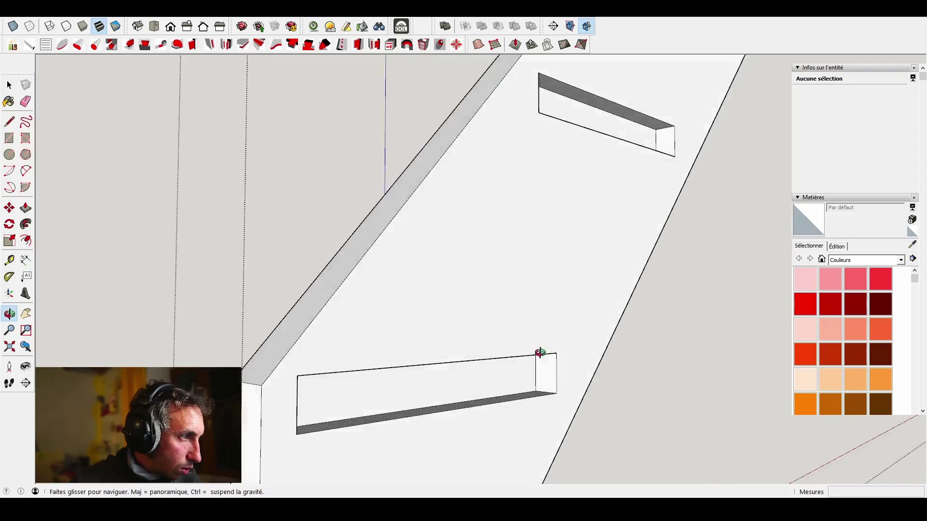
# - Return to the full staircase and examine the extended stringer, the post and the upper end of the stringers
pyautogui.scroll(-5, 550, 358)
pyautogui.scroll(6, 391, 286)
pyautogui.moveTo(430, 317); pyautogui.dragTo(446, 350, button='middle')
pyautogui.scroll(-5, 535, 356)
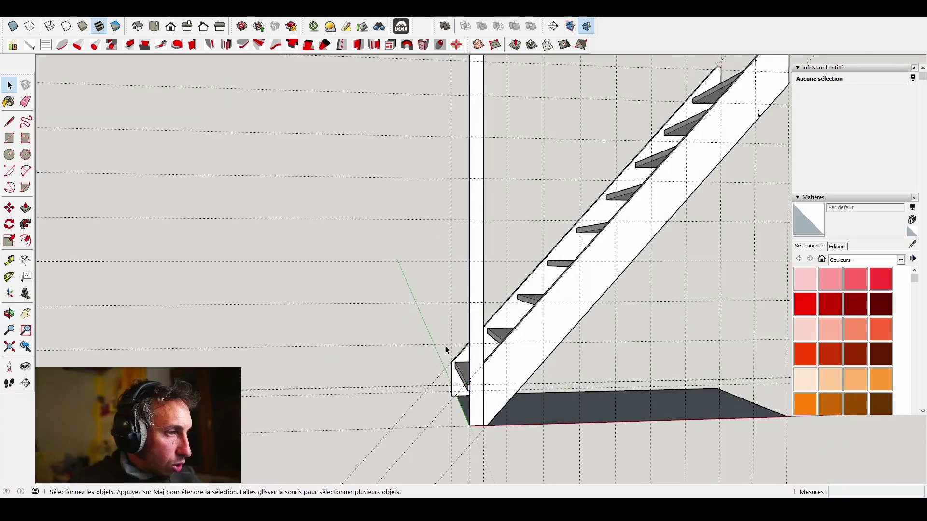
pyautogui.moveTo(447, 386); pyautogui.dragTo(550, 342, button='middle')
pyautogui.scroll(-3, 460, 390)
pyautogui.scroll(-4, 481, 398)
pyautogui.scroll(3, 461, 304)
pyautogui.scroll(3, 520, 363)
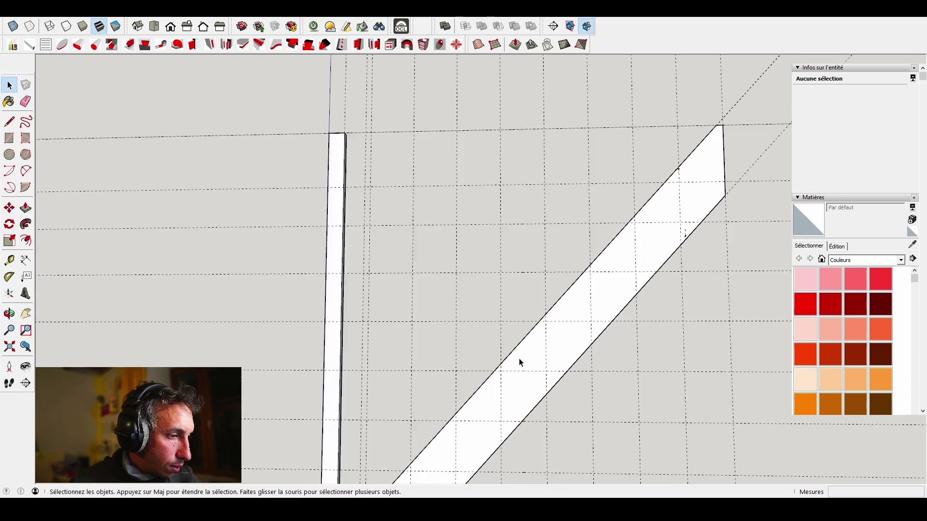
pyautogui.scroll(1, 520, 362)
pyautogui.scroll(-3, 520, 363)
# - Place two sloped guides above and parallel to the post-side stringer's upper edge, the second offset 70 mm from the first
pyautogui.press('t')
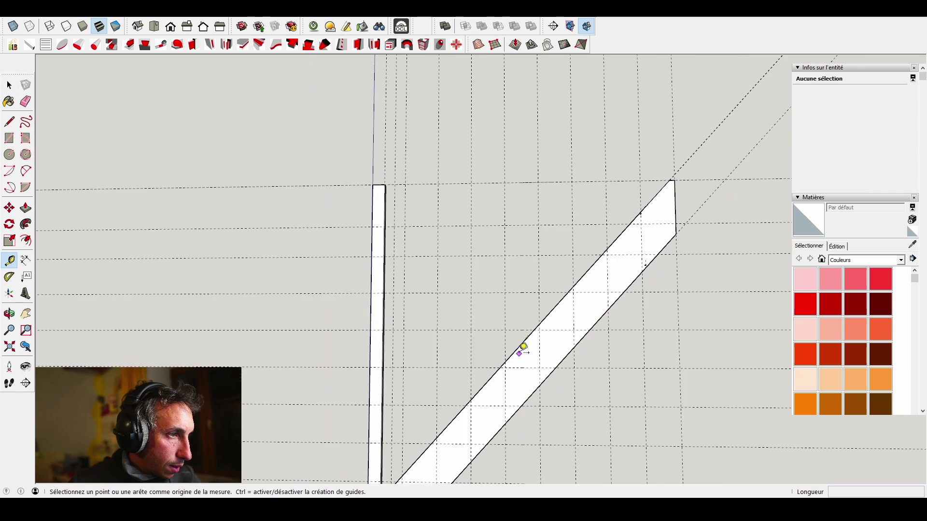
pyautogui.moveTo(522, 346)
pyautogui.mouseDown(button='middle')
pyautogui.moveTo(540, 342)
pyautogui.moveTo(531, 341)
pyautogui.mouseUp(button='middle')
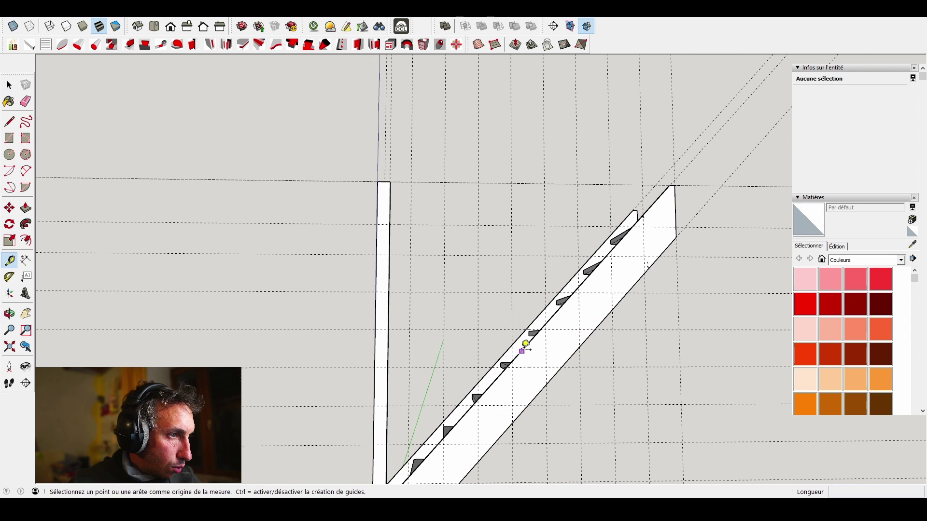
pyautogui.click(522, 350)
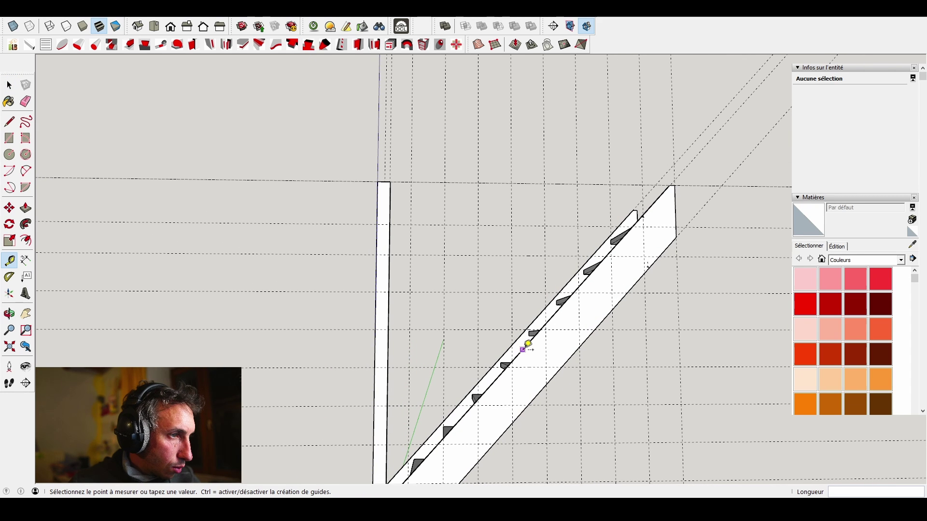
pyautogui.moveTo(501, 310)
pyautogui.mouseDown(button='middle')
pyautogui.moveTo(528, 315)
pyautogui.moveTo(515, 284)
pyautogui.moveTo(475, 297)
pyautogui.moveTo(494, 304)
pyautogui.mouseUp(button='middle')
pyautogui.click(494, 305)
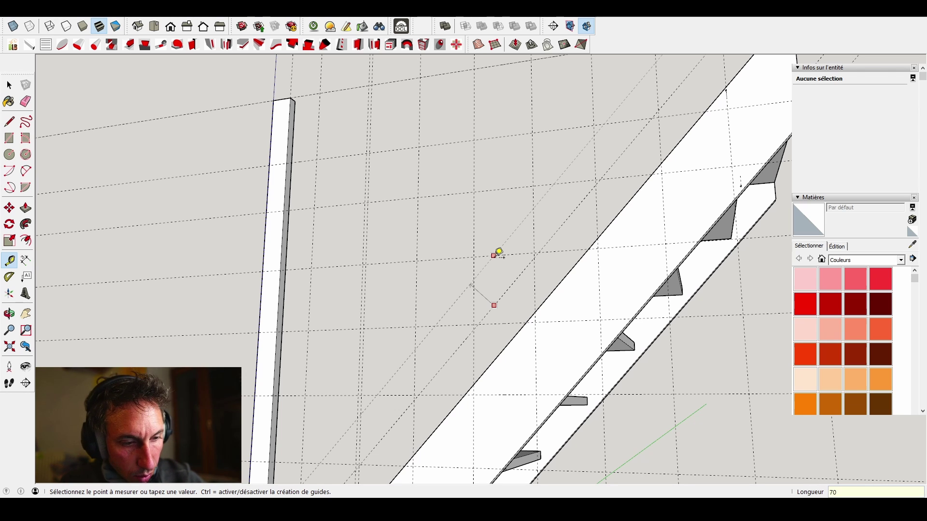
pyautogui.press('Return')
# - Outline a sloped rail between the two new guides, from the post's inner edge up to a short horizontal end near the stringer's top
pyautogui.scroll(-6, 534, 220)
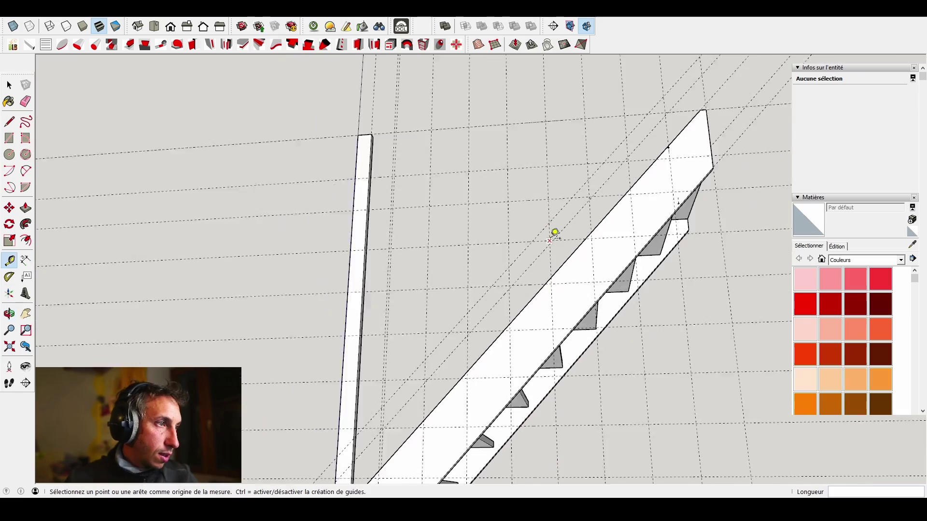
pyautogui.moveTo(539, 246); pyautogui.dragTo(480, 331, button='middle')
pyautogui.scroll(3, 521, 328)
pyautogui.press('l')
pyautogui.scroll(6, 450, 321)
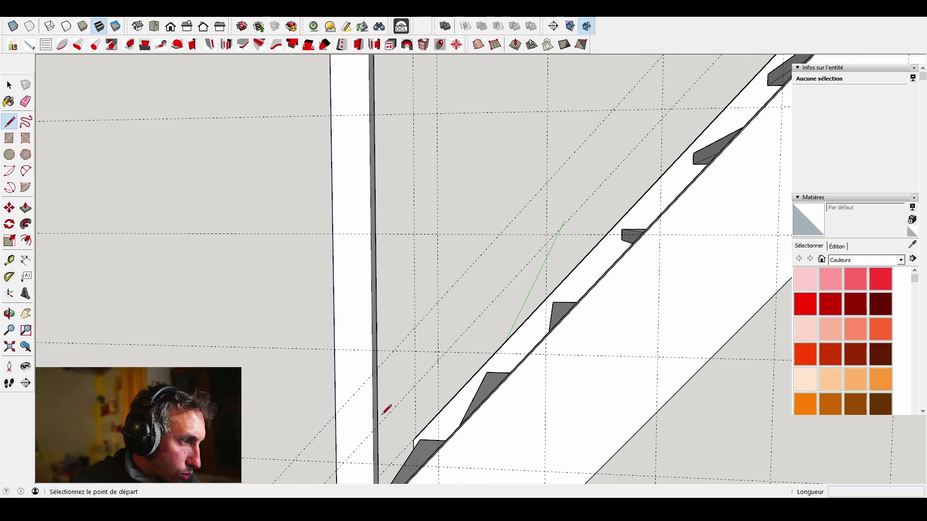
pyautogui.click(373, 430)
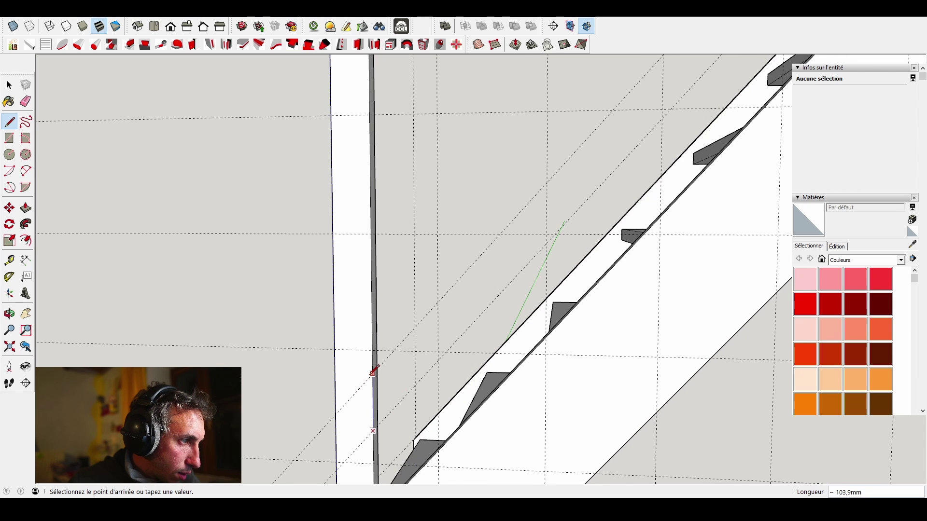
pyautogui.scroll(-6, 463, 299)
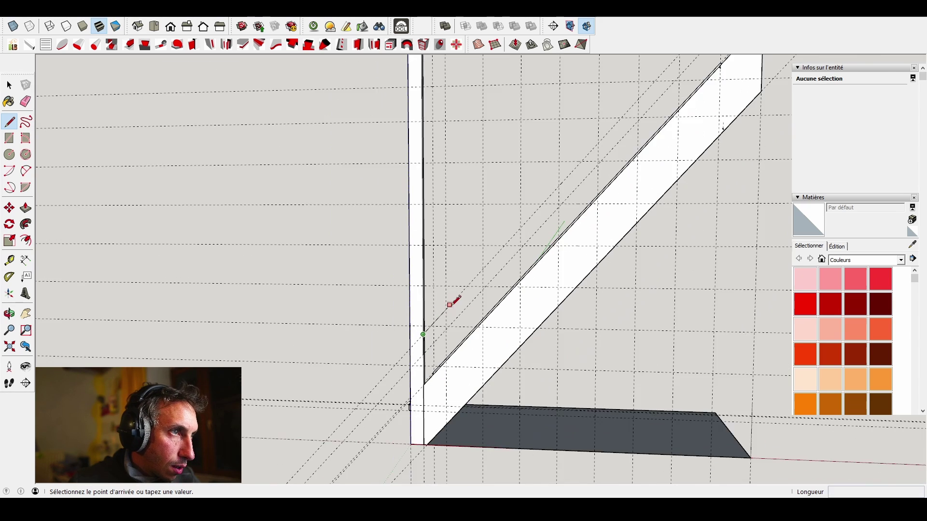
pyautogui.scroll(2, 545, 203)
pyautogui.scroll(4, 574, 164)
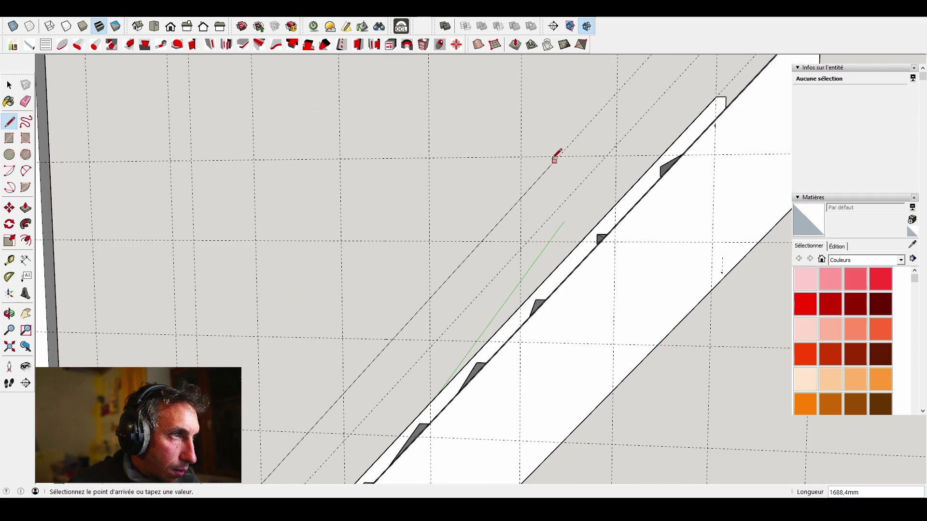
pyautogui.click(559, 155)
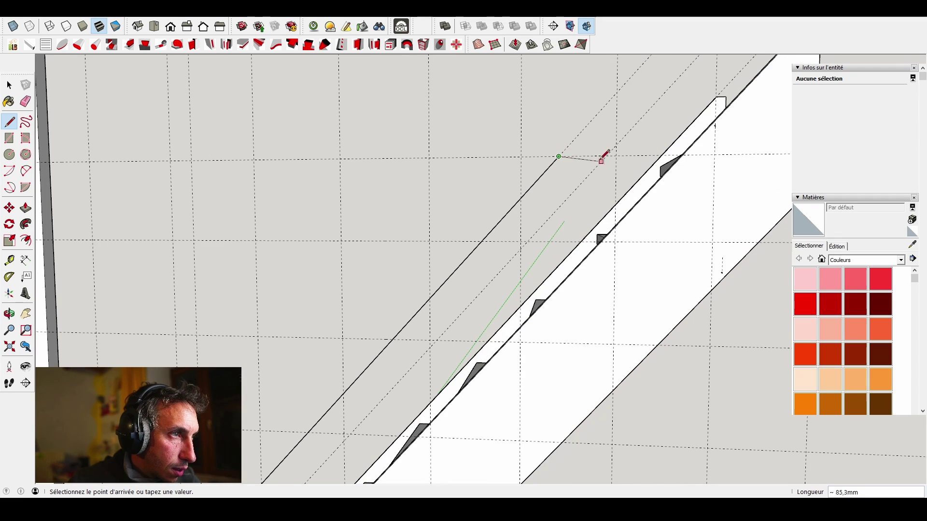
pyautogui.scroll(-6, 607, 154)
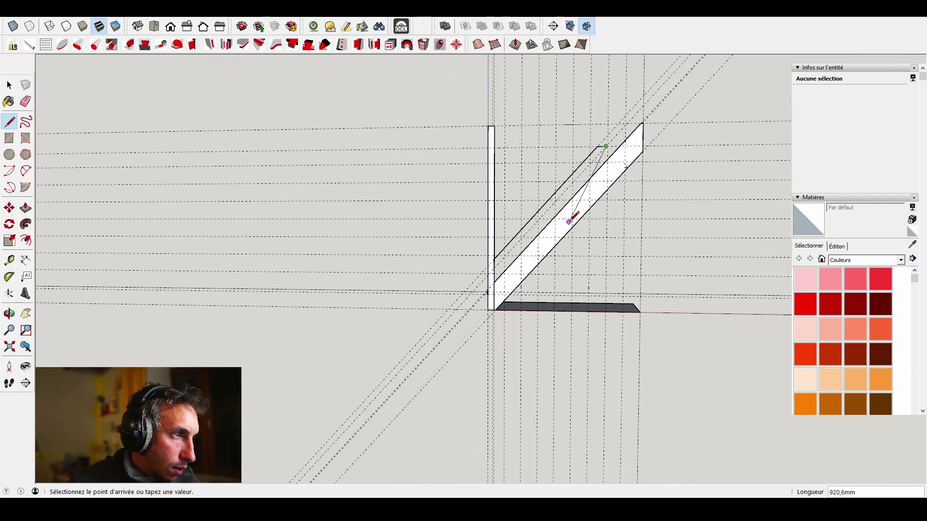
pyautogui.scroll(2, 502, 283)
pyautogui.scroll(4, 502, 283)
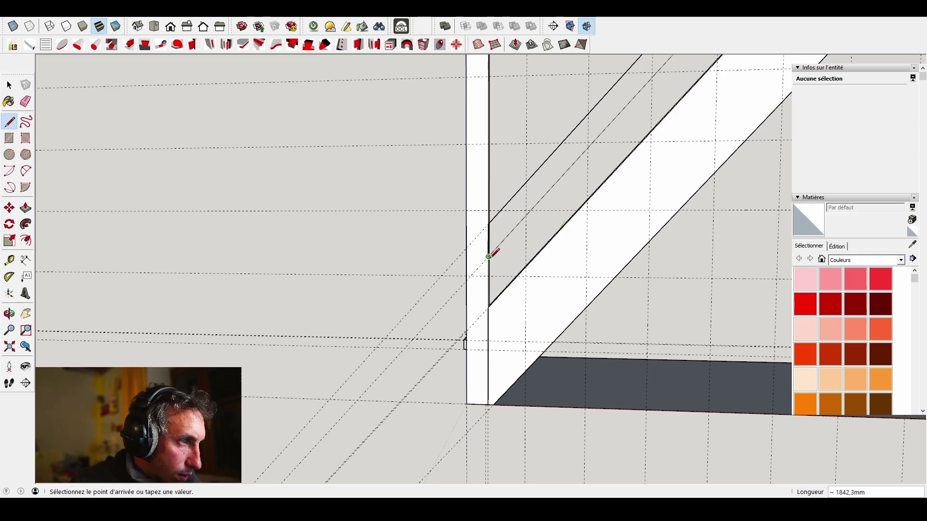
pyautogui.click(491, 256)
pyautogui.moveTo(494, 253); pyautogui.dragTo(602, 290, button='middle')
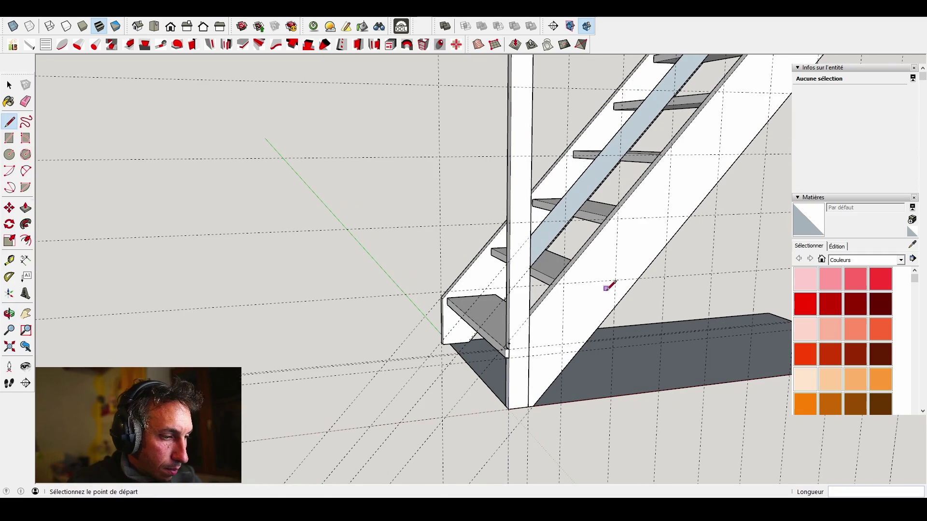
# - Extrude the sloped rail outline into a solid and turn all its geometry into a component named "gard de corp"
pyautogui.press('p')
pyautogui.click(546, 250)
pyautogui.moveTo(530, 247); pyautogui.dragTo(852, 283, button='middle')
pyautogui.click(585, 264)
pyautogui.moveTo(585, 264); pyautogui.dragTo(500, 311, button='middle')
pyautogui.press('space')
pyautogui.doubleClick(458, 202)
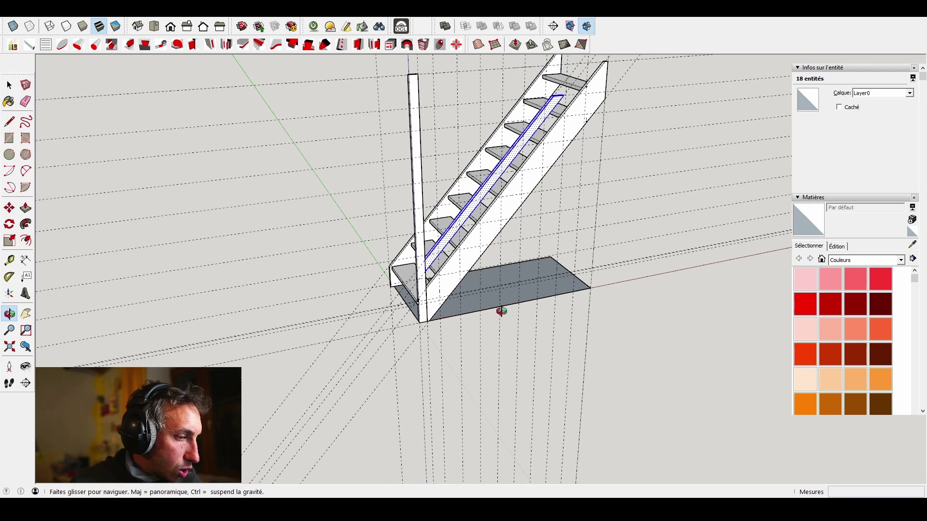
pyautogui.press('space')
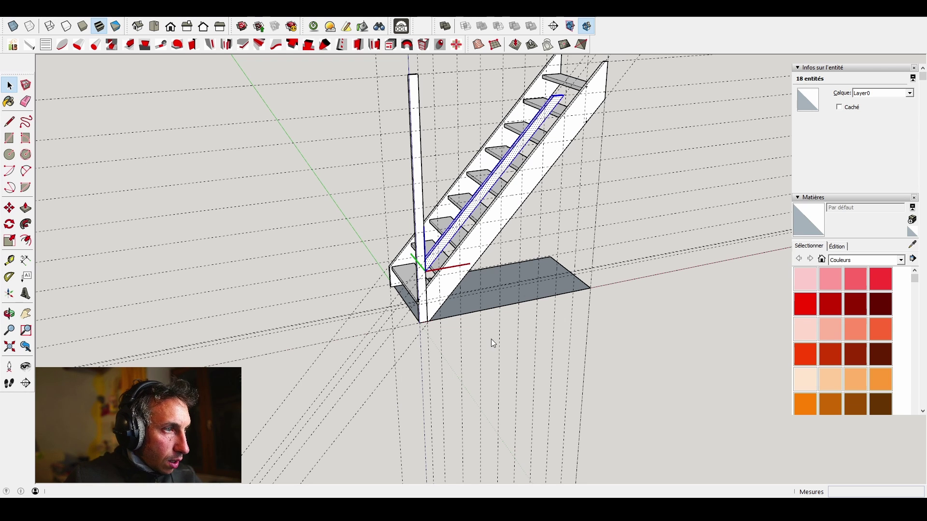
# - Copy the sloped rail vertically along the post, about 374 mm above the original
pyautogui.moveTo(472, 322); pyautogui.dragTo(530, 204, button='middle')
pyautogui.scroll(8, 455, 195)
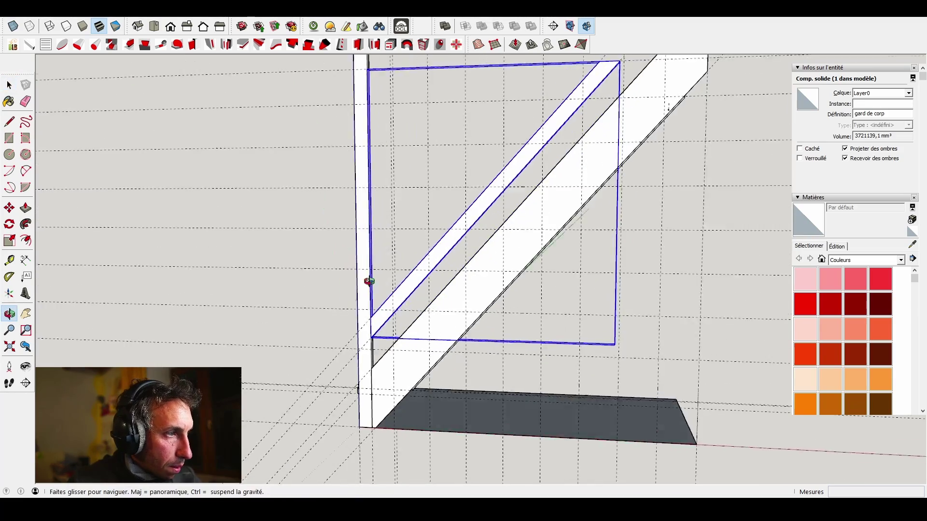
pyautogui.press('space')
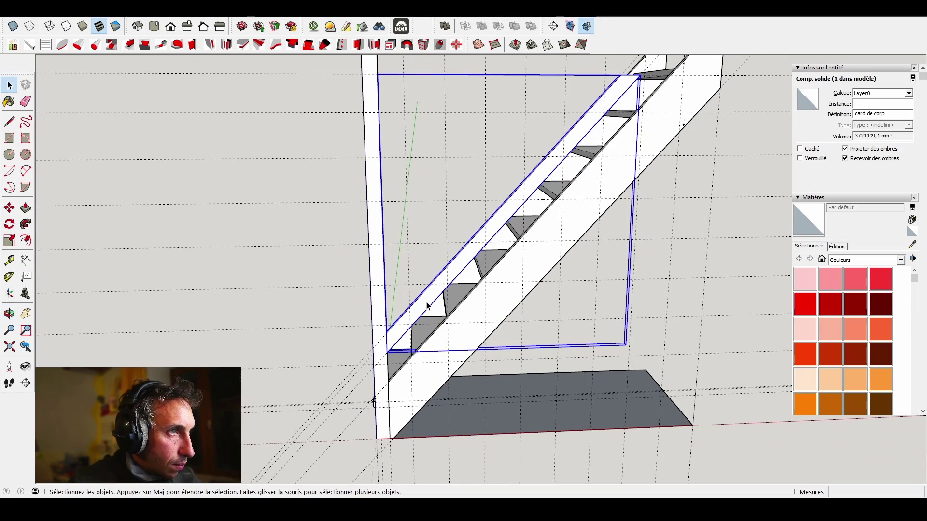
pyautogui.moveTo(450, 314); pyautogui.dragTo(372, 292, button='middle')
pyautogui.press('m')
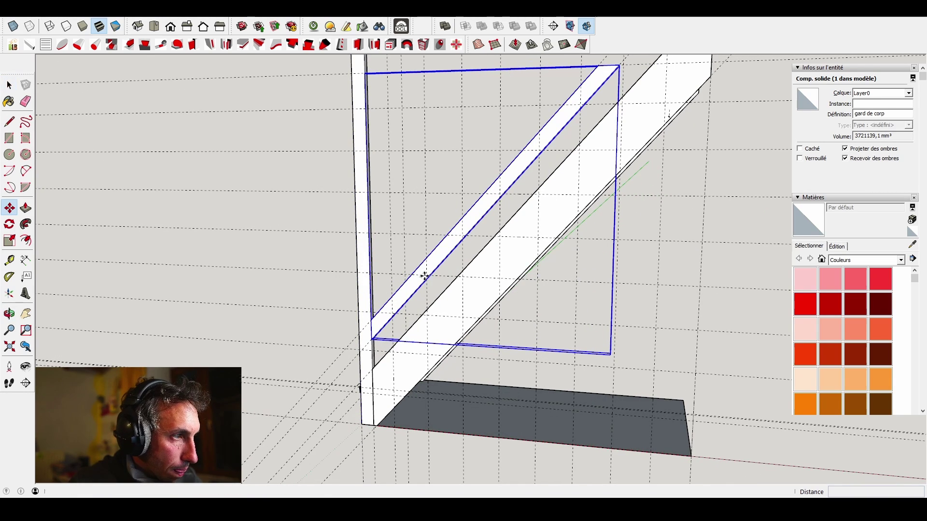
pyautogui.scroll(5, 415, 287)
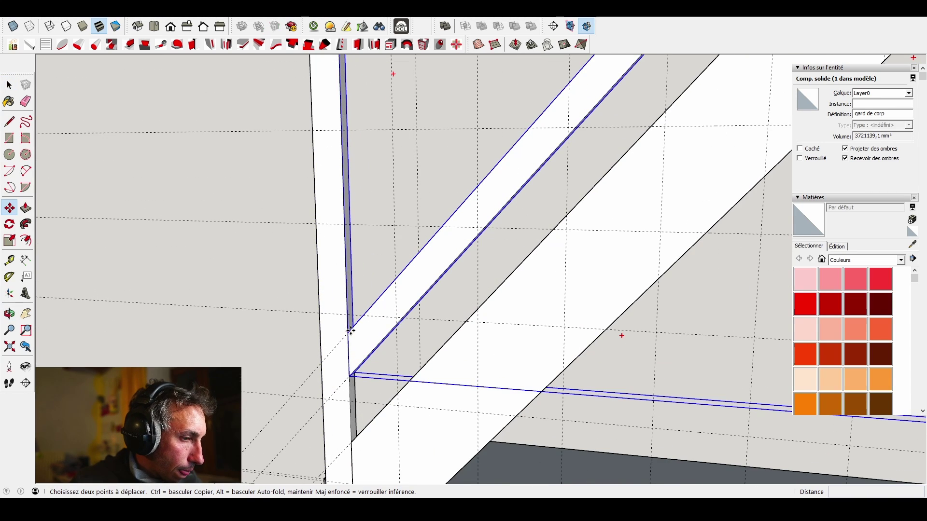
pyautogui.press('ctrl')
pyautogui.click(349, 321)
pyautogui.scroll(-5, 347, 314)
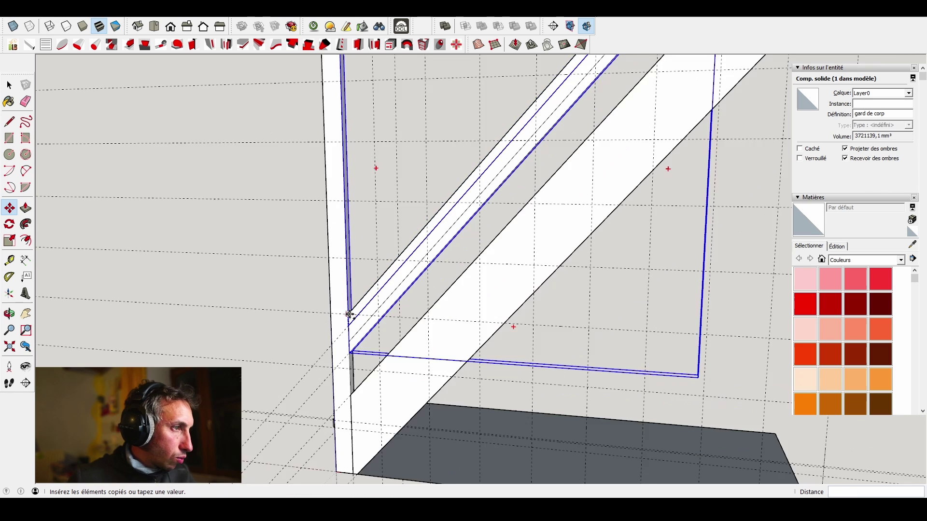
pyautogui.scroll(-1, 356, 304)
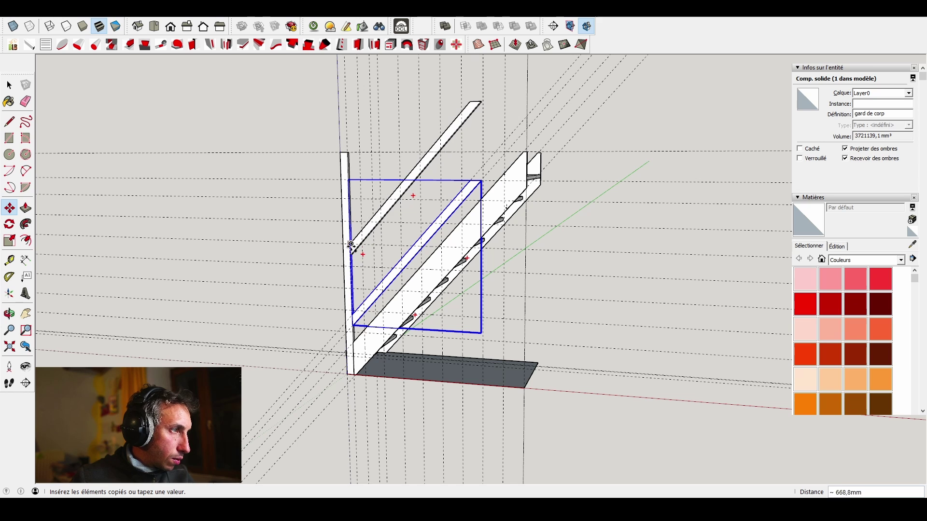
pyautogui.click(351, 276)
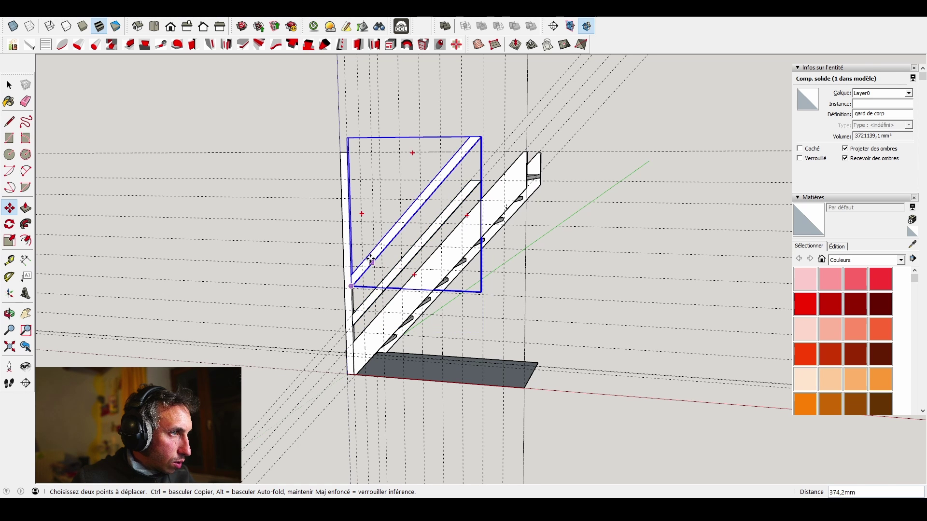
# - Make the copied rail unique and draw a horizontal line across its face, level with the lower rail's upper end
pyautogui.scroll(6, 404, 209)
pyautogui.scroll(-5, 401, 207)
pyautogui.scroll(4, 435, 208)
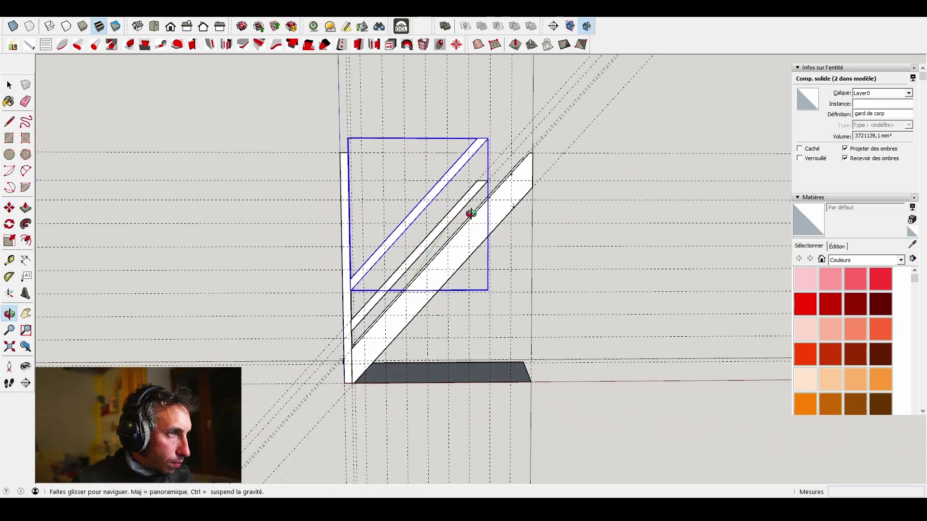
pyautogui.press('space')
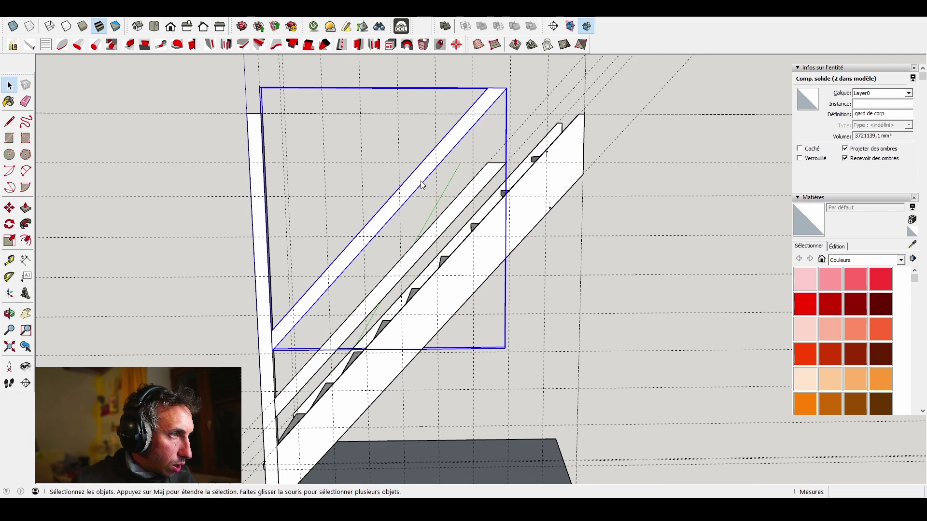
pyautogui.scroll(7, 437, 154)
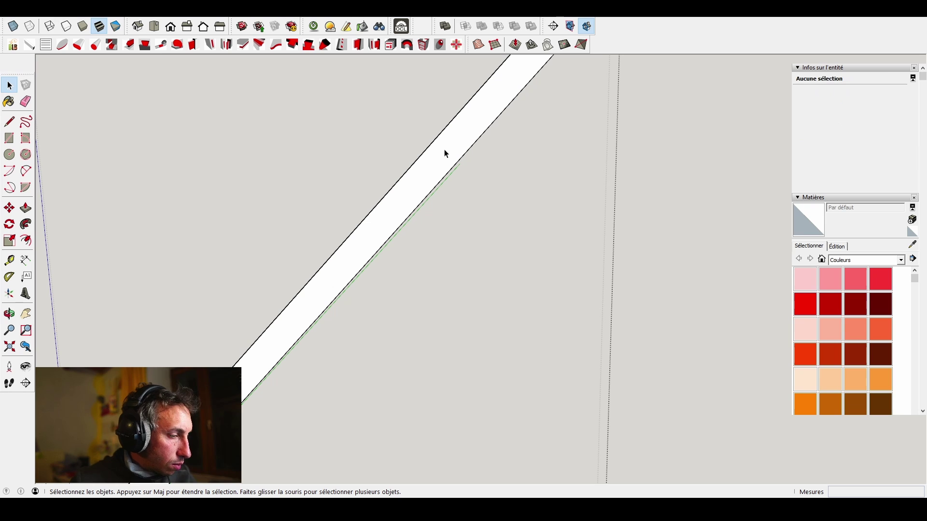
pyautogui.press('i')
pyautogui.press('l')
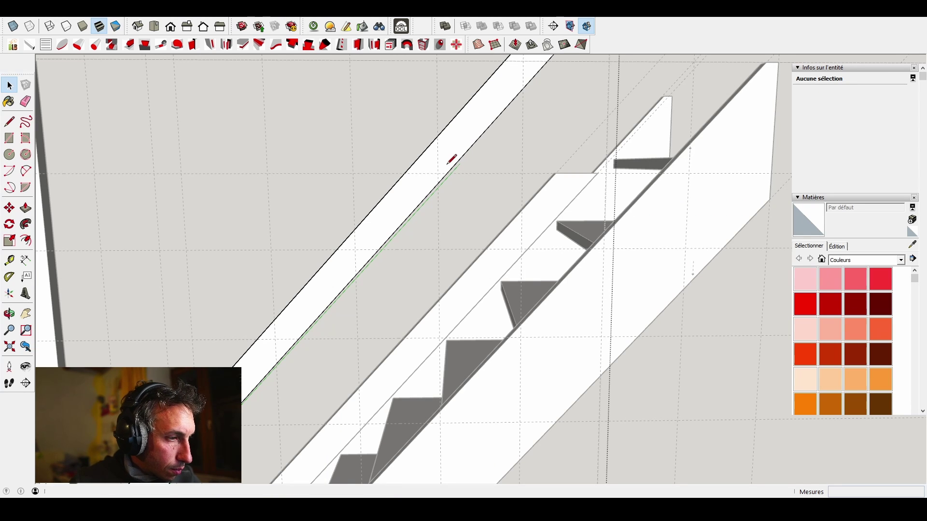
pyautogui.click(447, 173)
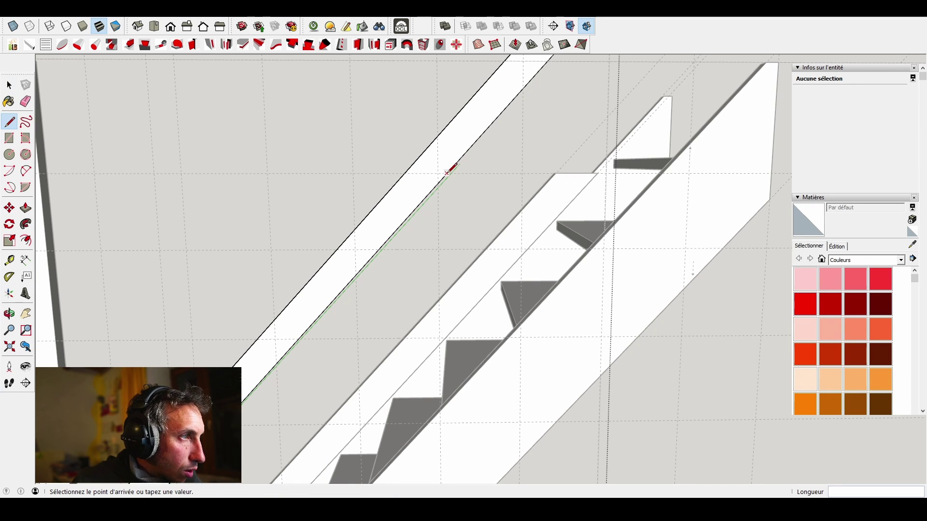
# - Cut off the copied rail's end above the dividing line by pushing that face back 30 mm
pyautogui.moveTo(365, 178); pyautogui.dragTo(503, 217, button='middle')
pyautogui.press('p')
pyautogui.click(518, 198)
pyautogui.write('30,0mm')
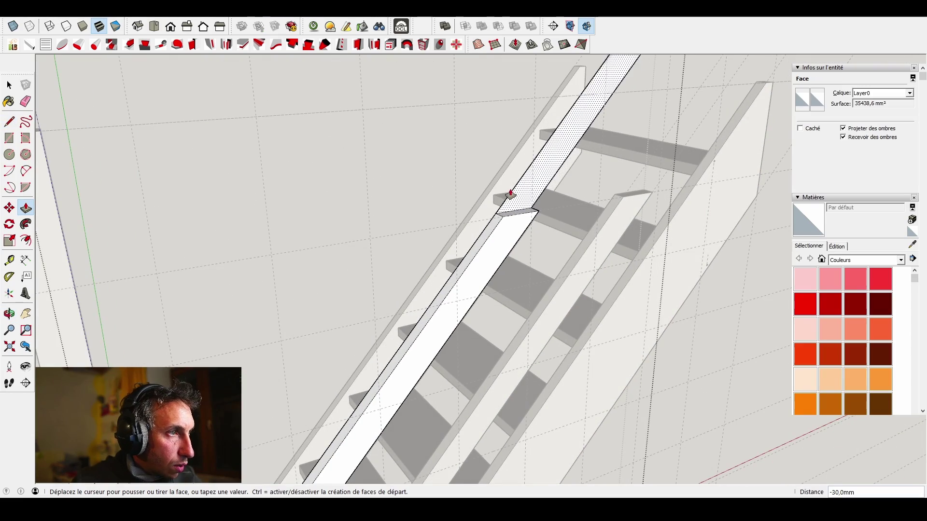
pyautogui.press('Return')
pyautogui.scroll(-8, 507, 196)
pyautogui.press('space')
pyautogui.moveTo(570, 217); pyautogui.dragTo(492, 190, button='middle')
pyautogui.press('space')
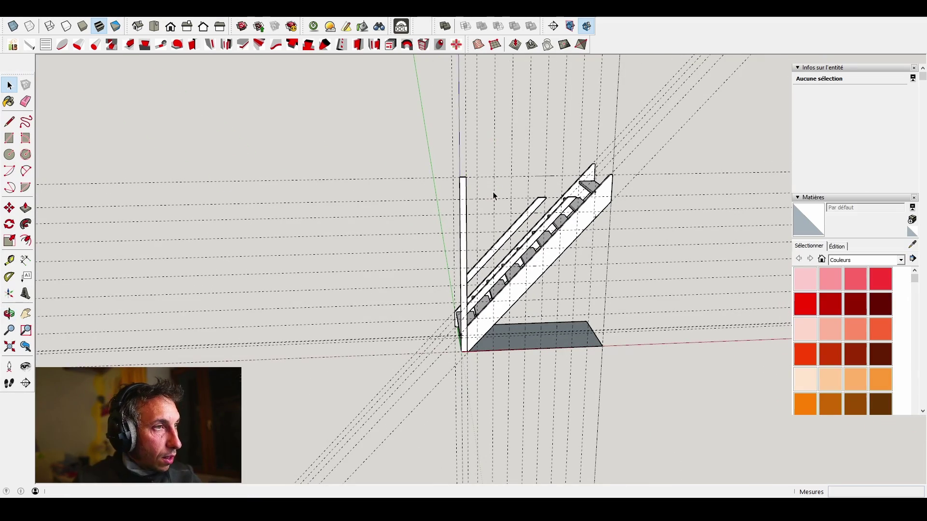
# - Place a vertical guide 900 mm up from the front corner of the second-lowest tread, beside the post-side stringer
pyautogui.scroll(4, 609, 221)
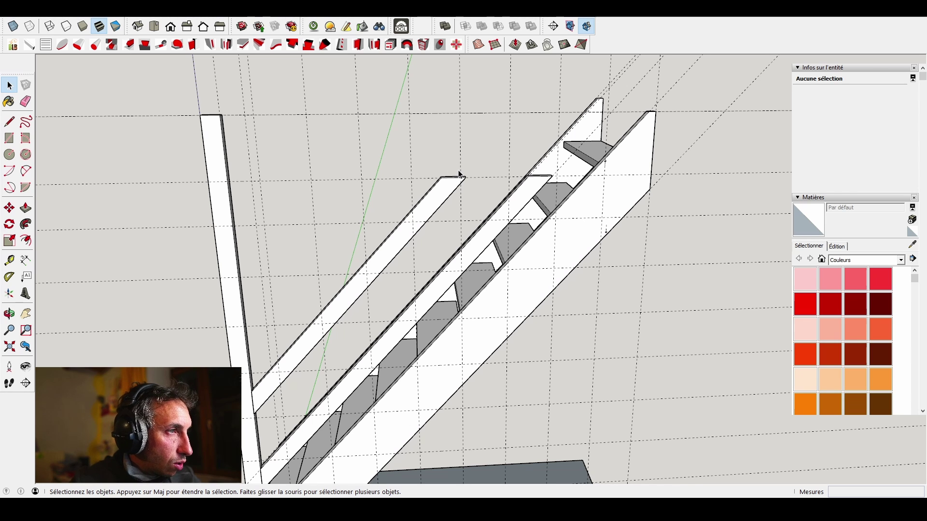
pyautogui.scroll(-3, 461, 175)
pyautogui.moveTo(462, 180); pyautogui.dragTo(515, 129, button='middle')
pyautogui.moveTo(516, 129); pyautogui.dragTo(493, 374)
pyautogui.moveTo(494, 373); pyautogui.dragTo(649, 418, button='middle')
pyautogui.scroll(-3, 647, 370)
pyautogui.scroll(4, 649, 418)
pyautogui.scroll(3, 649, 418)
pyautogui.press('t')
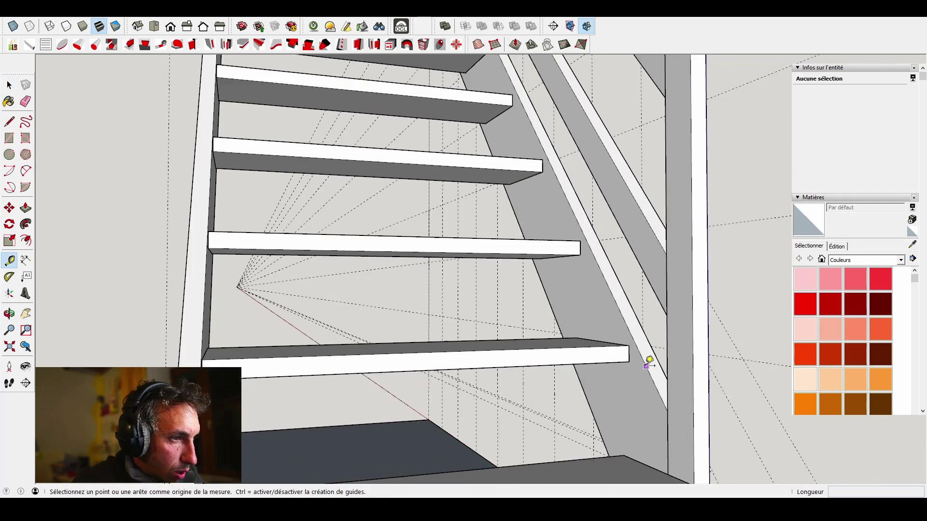
pyautogui.scroll(3, 648, 358)
pyautogui.click(623, 336)
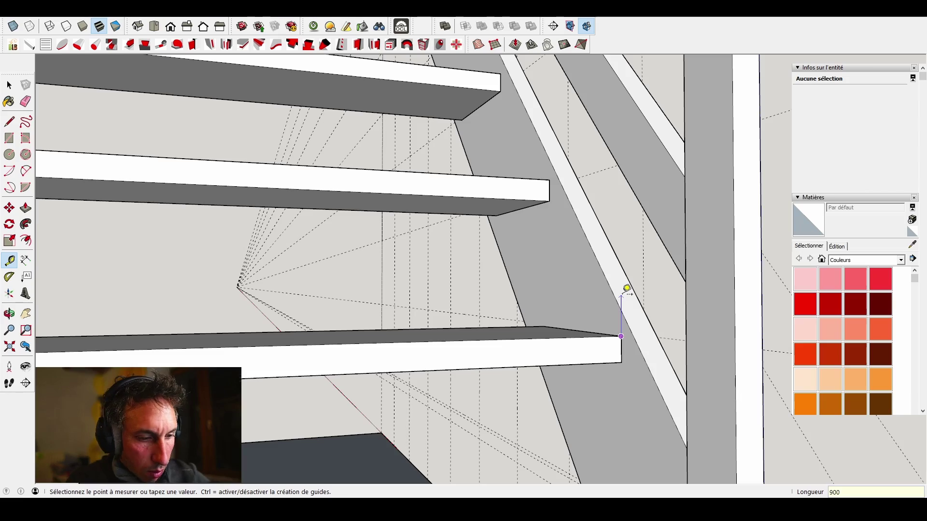
# - Copy the upper rail vertically so the new rail's top edge meets the end of the 900 mm guide
pyautogui.scroll(-3, 610, 299)
pyautogui.scroll(-2, 578, 273)
pyautogui.moveTo(579, 273); pyautogui.dragTo(782, 251, button='middle')
pyautogui.scroll(6, 618, 188)
pyautogui.moveTo(576, 208); pyautogui.dragTo(780, 223, button='middle')
pyautogui.scroll(4, 575, 223)
pyautogui.moveTo(555, 211); pyautogui.dragTo(444, 209, button='middle')
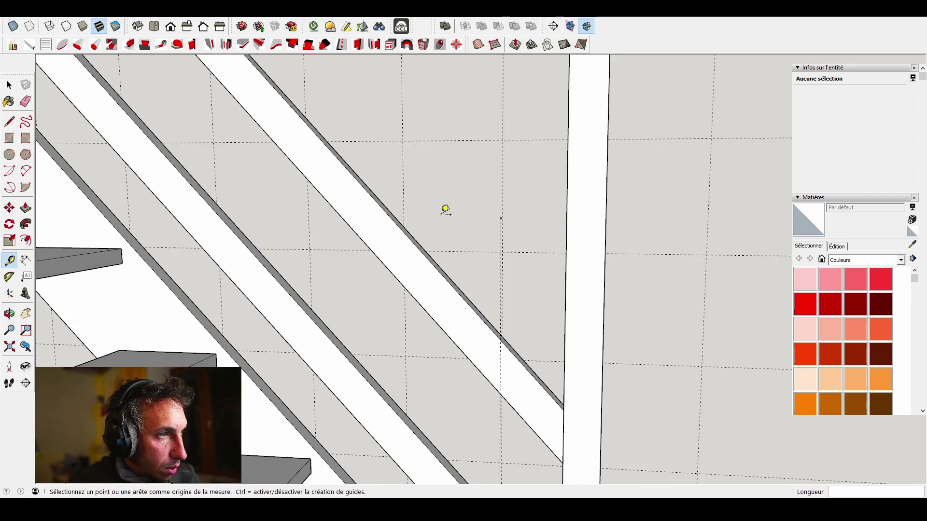
pyautogui.scroll(-4, 446, 220)
pyautogui.press('space')
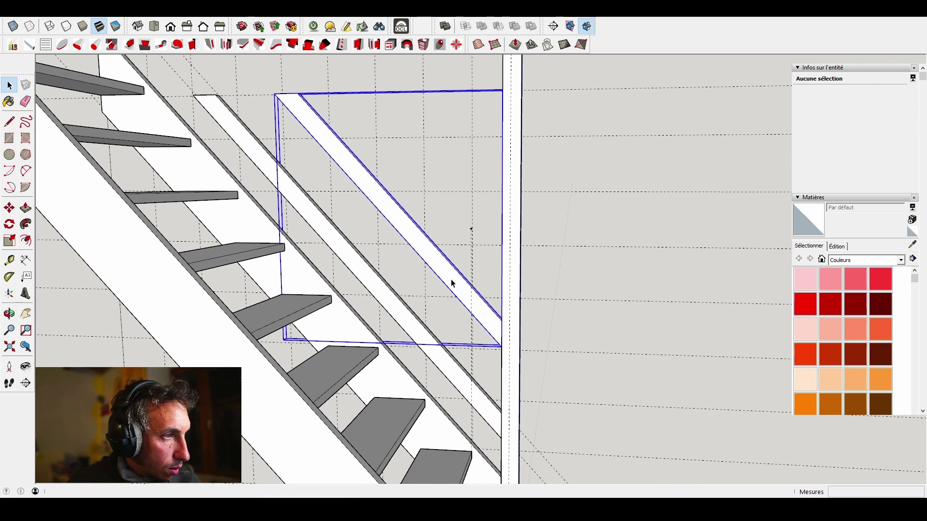
pyautogui.click(452, 284)
pyautogui.scroll(6, 464, 282)
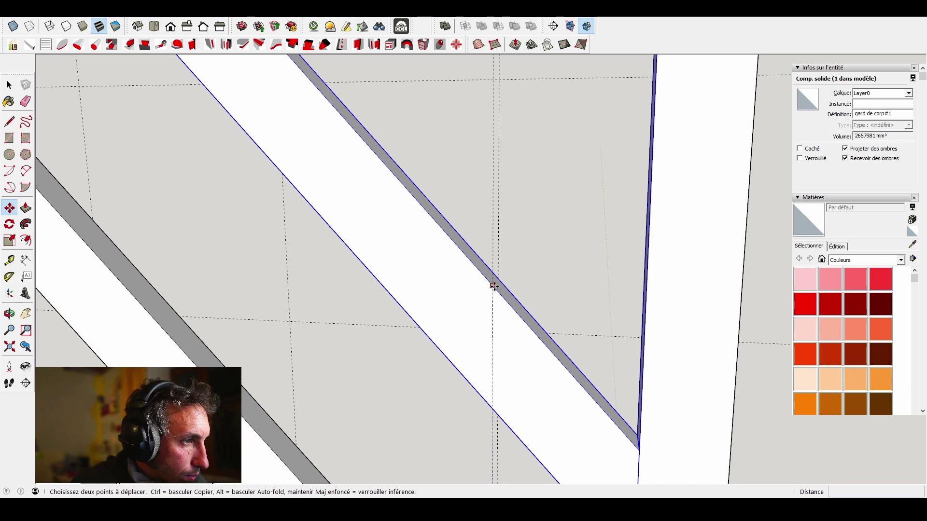
pyautogui.keyDown('ctrl'); pyautogui.click(495, 287); pyautogui.keyUp('ctrl')
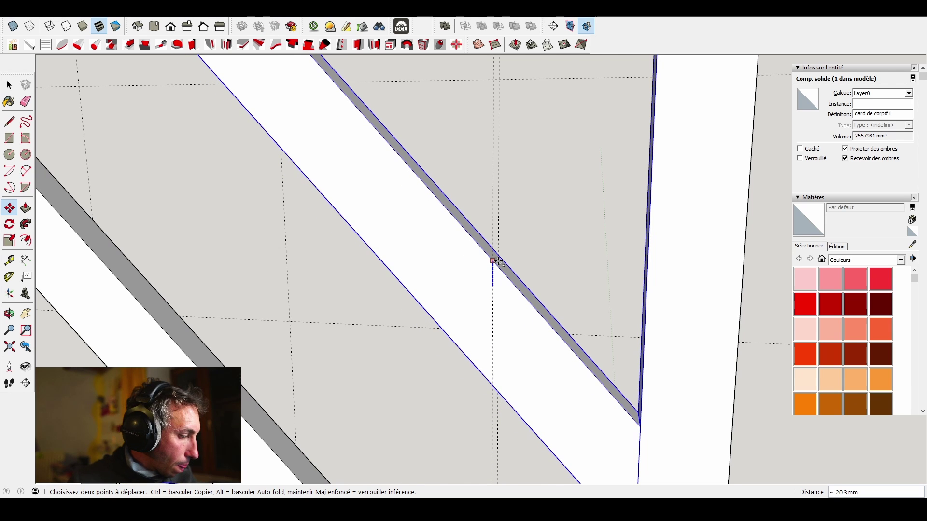
pyautogui.scroll(-3, 499, 252)
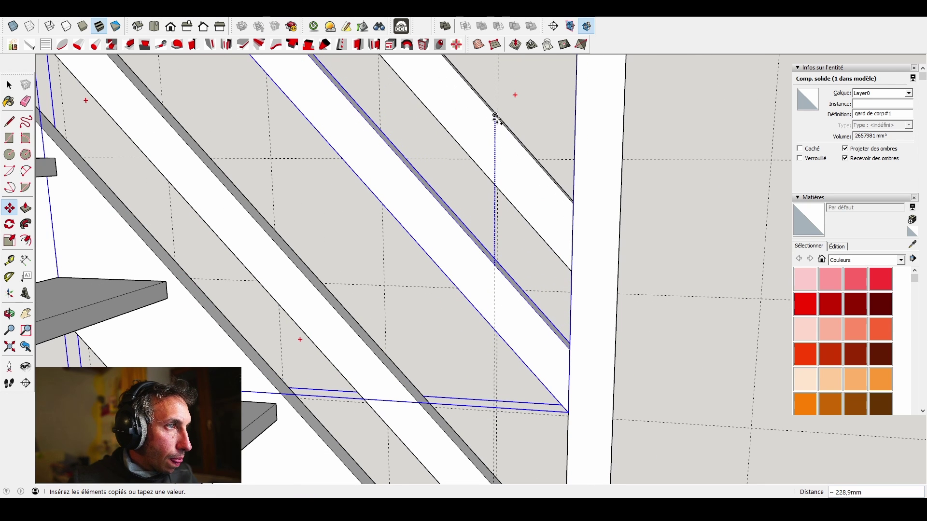
pyautogui.scroll(-6, 495, 116)
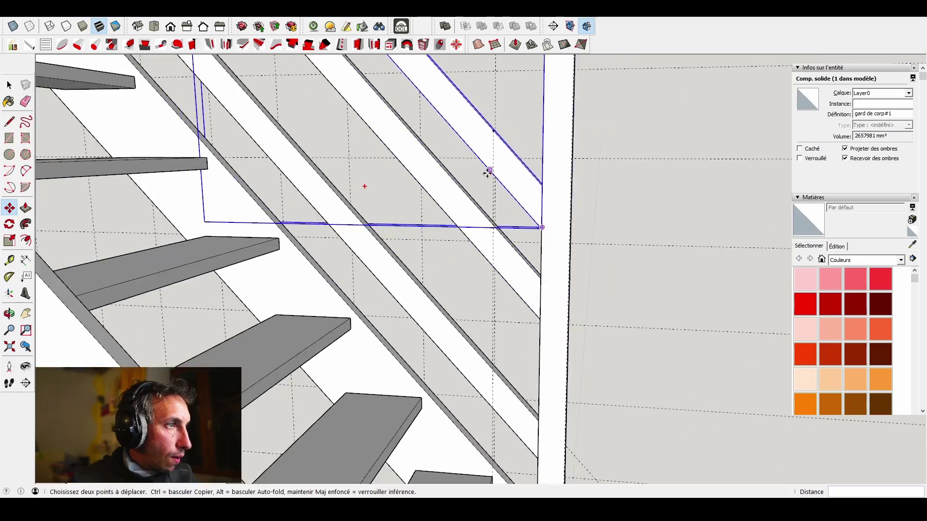
# - Draw a horizontal line across the topmost rail's face, level with the upper ends of the rails below
pyautogui.moveTo(511, 250); pyautogui.dragTo(496, 330, button='middle')
pyautogui.scroll(-3, 530, 296)
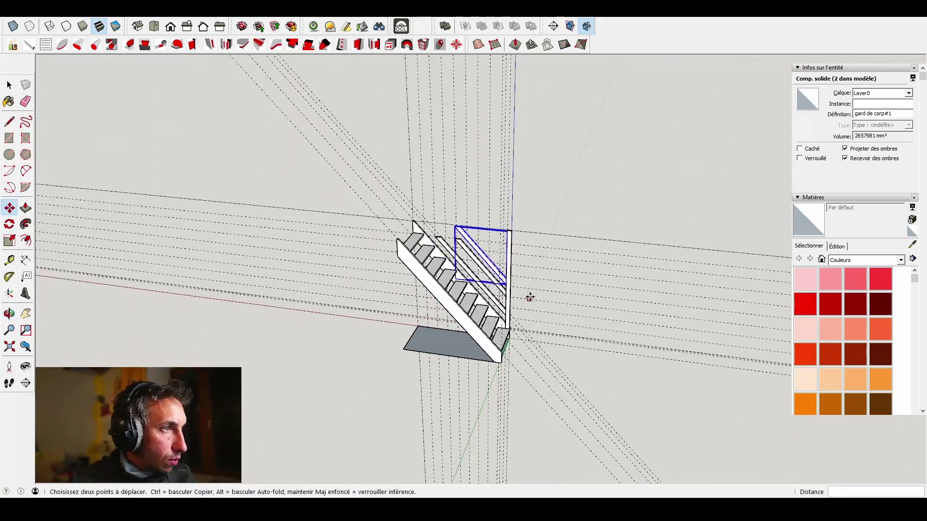
pyautogui.moveTo(529, 296); pyautogui.dragTo(185, 207, button='middle')
pyautogui.scroll(8, 471, 228)
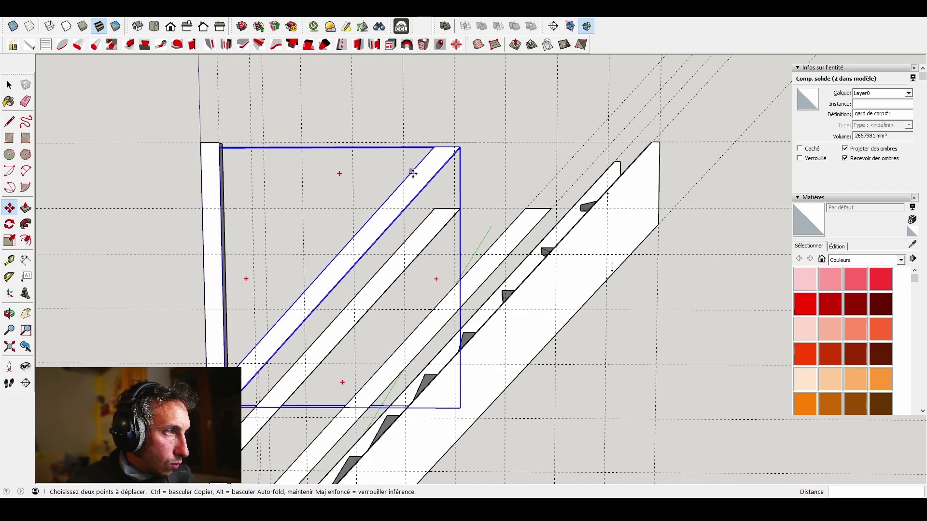
pyautogui.scroll(4, 405, 194)
pyautogui.press('space')
pyautogui.click(426, 240)
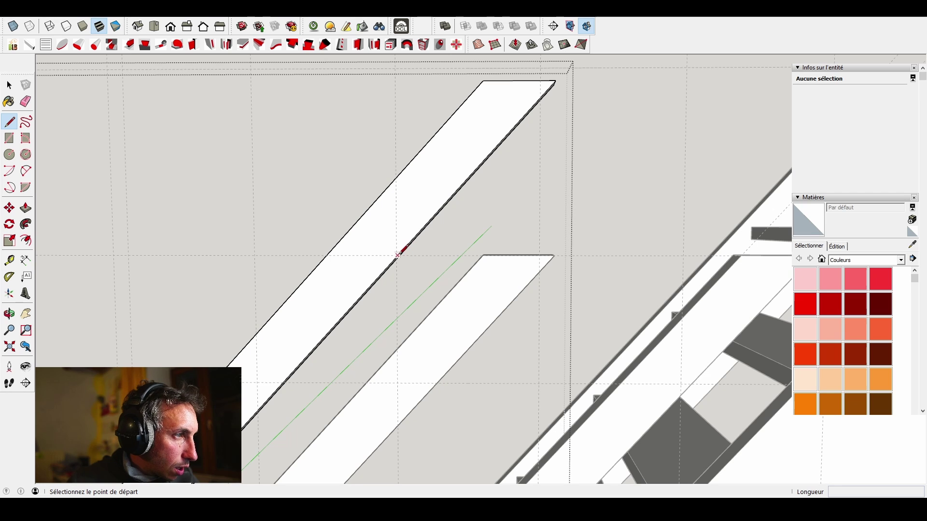
pyautogui.scroll(6, 397, 257)
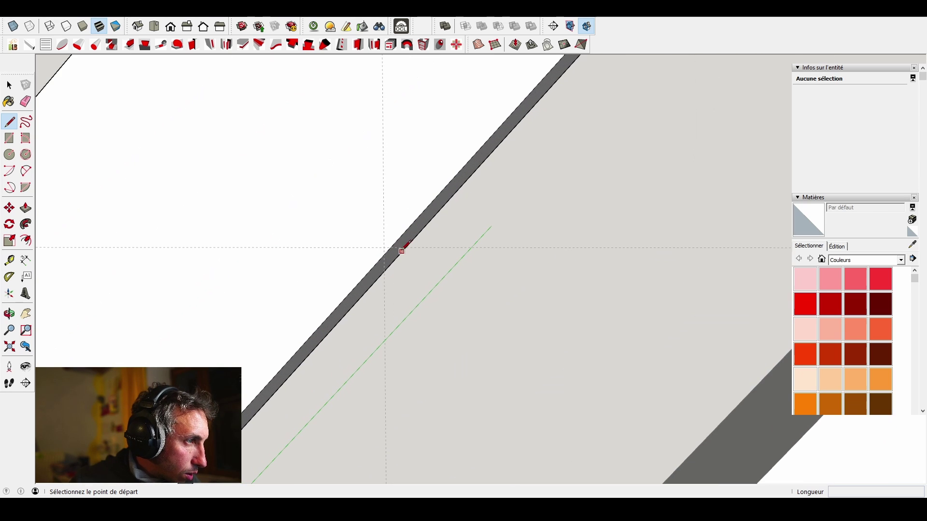
pyautogui.click(389, 248)
pyautogui.scroll(-4, 401, 237)
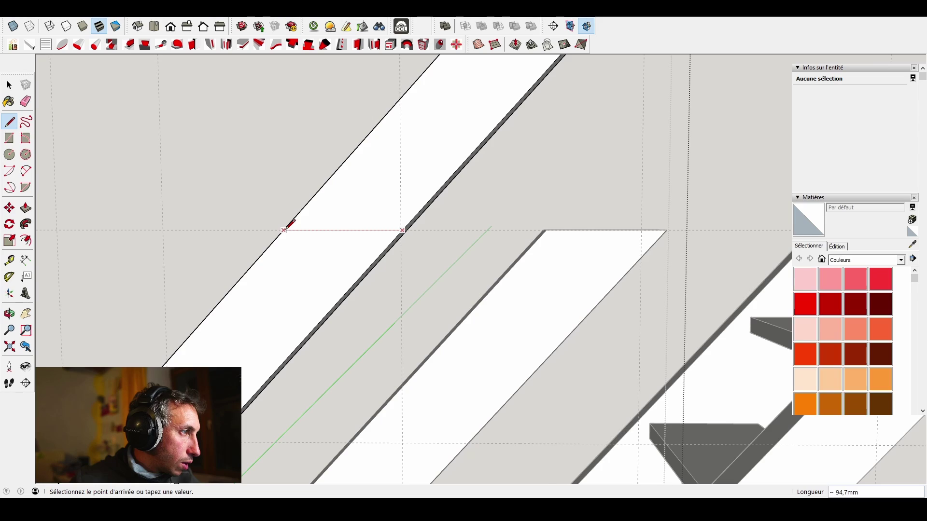
pyautogui.click(284, 230)
# - Push the face of the topmost rail's end section back 30 mm to cut it off at the line
pyautogui.scroll(-4, 319, 226)
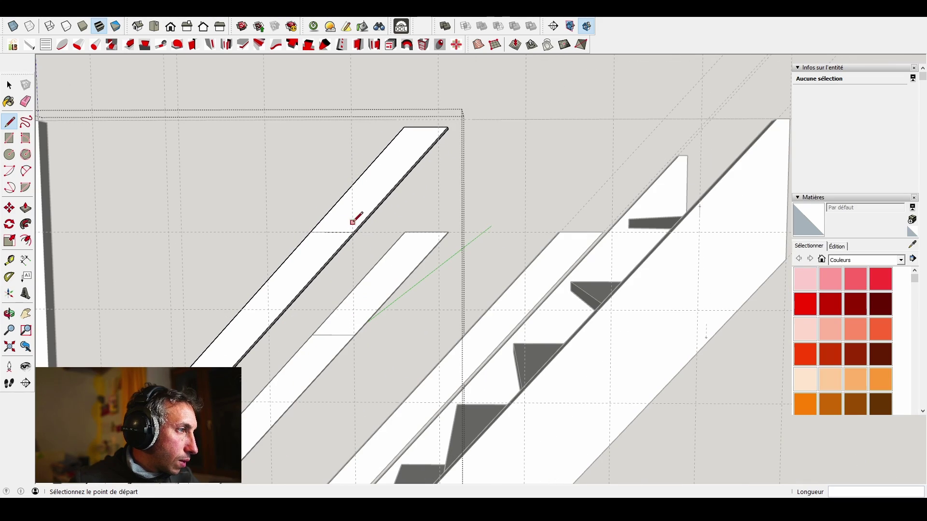
pyautogui.scroll(-6, 353, 222)
pyautogui.moveTo(358, 219)
pyautogui.mouseDown(button='middle')
pyautogui.moveTo(316, 242)
pyautogui.moveTo(364, 288)
pyautogui.mouseUp(button='middle')
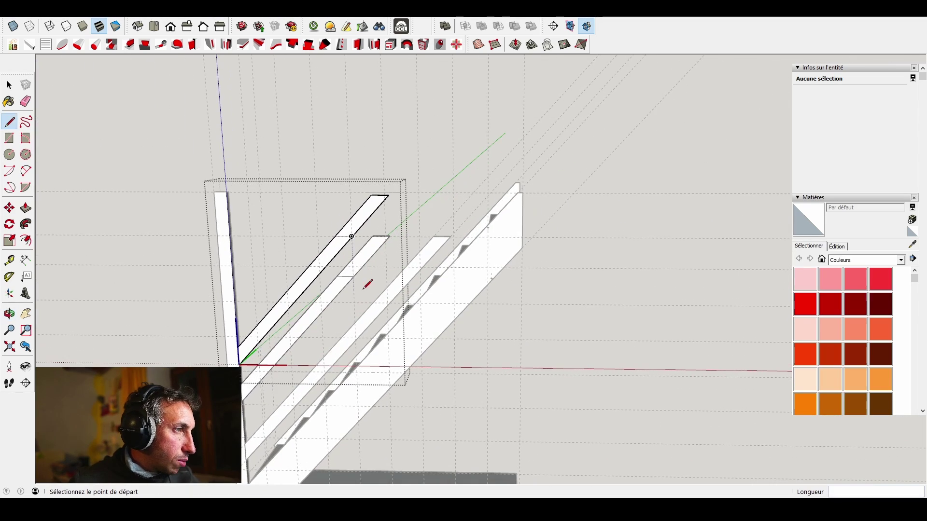
pyautogui.moveTo(372, 236)
pyautogui.mouseDown(button='middle')
pyautogui.moveTo(304, 190)
pyautogui.moveTo(432, 186)
pyautogui.moveTo(519, 213)
pyautogui.moveTo(406, 235)
pyautogui.moveTo(404, 227)
pyautogui.moveTo(467, 248)
pyautogui.moveTo(499, 230)
pyautogui.mouseUp(button='middle')
pyautogui.press('p')
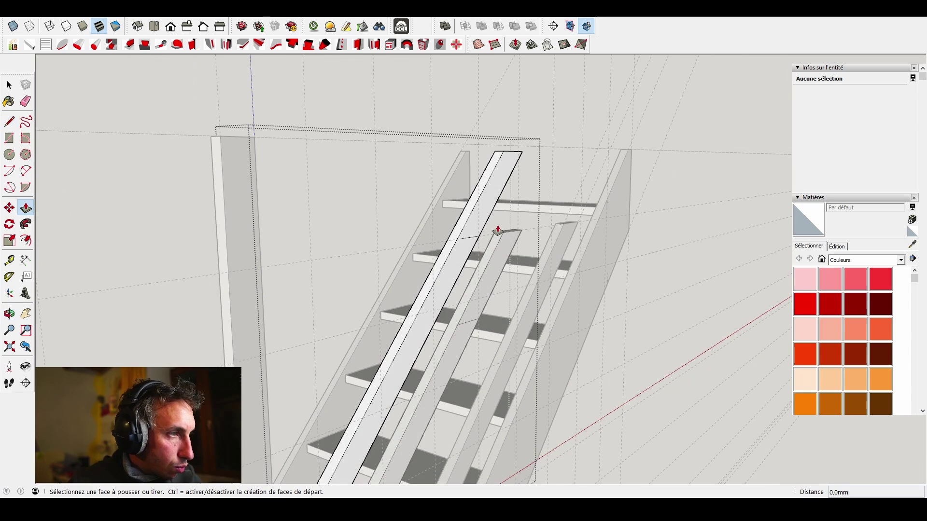
pyautogui.click(483, 221)
pyautogui.write('-30')
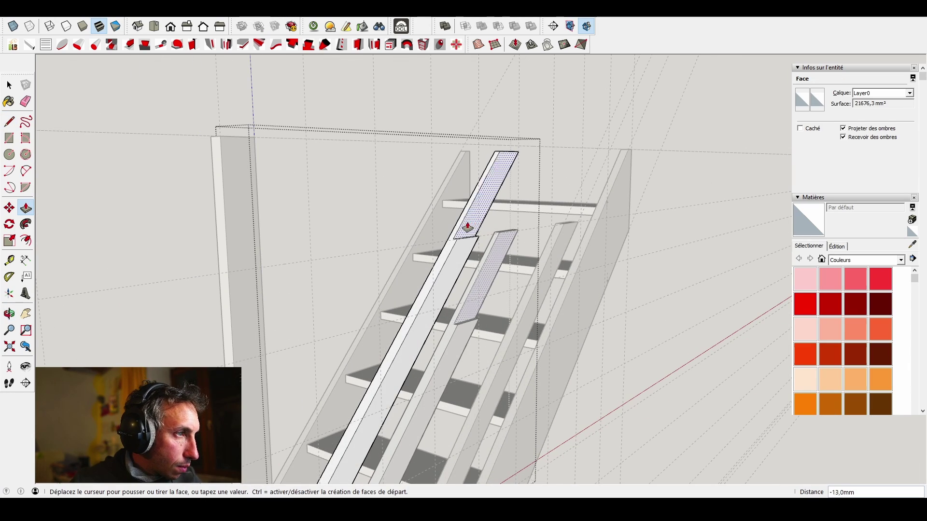
pyautogui.press('Return')
pyautogui.scroll(-4, 464, 229)
pyautogui.moveTo(467, 236); pyautogui.dragTo(393, 223, button='middle')
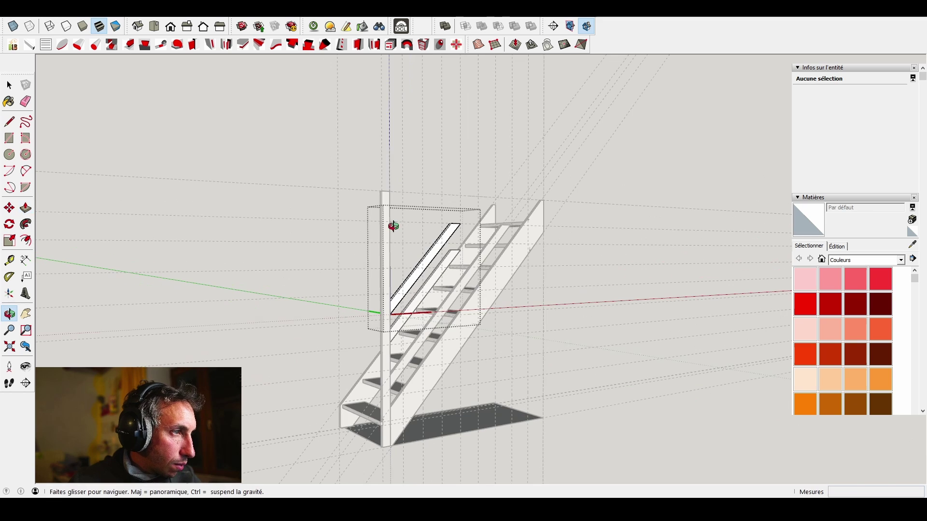
# - Delete the middle one of the three sloped guardrail rails
pyautogui.press('space')
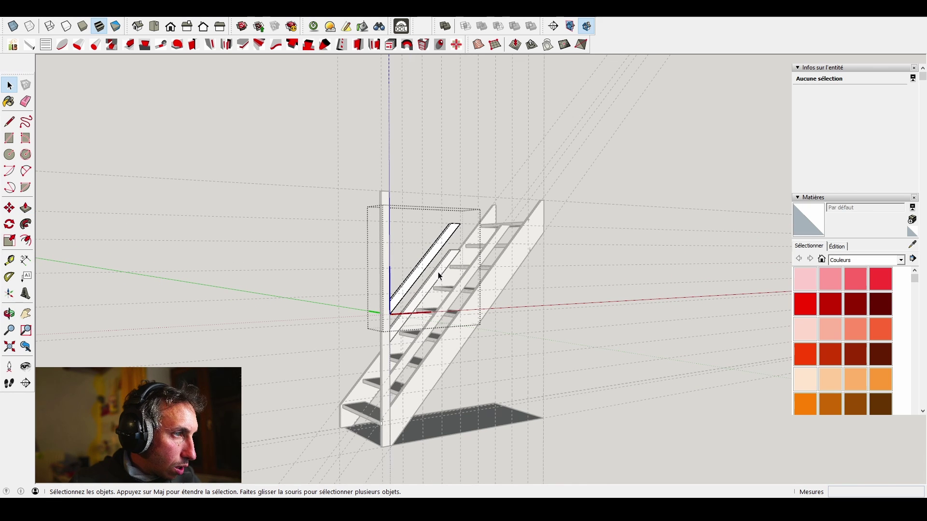
pyautogui.moveTo(444, 250); pyautogui.dragTo(500, 152, button='middle')
pyautogui.scroll(5, 418, 281)
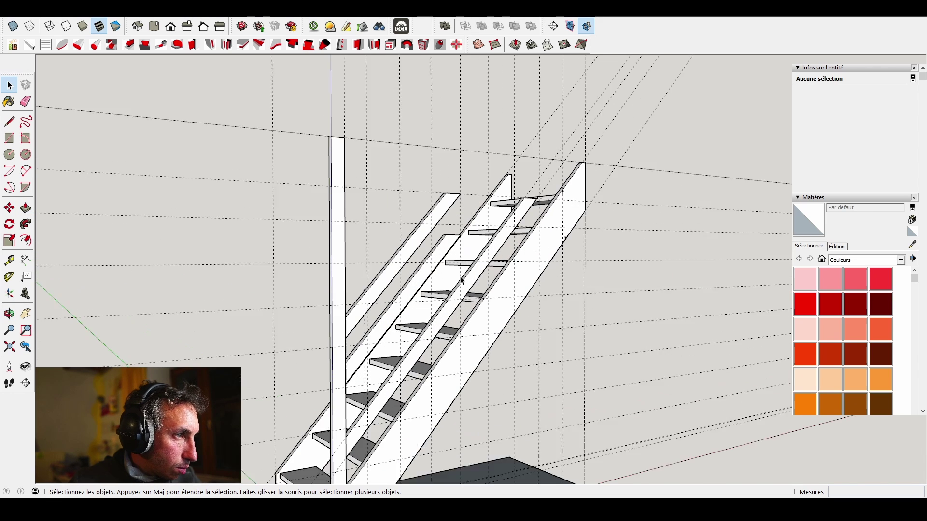
pyautogui.click(418, 281)
pyautogui.press('Delete')
pyautogui.scroll(-5, 418, 281)
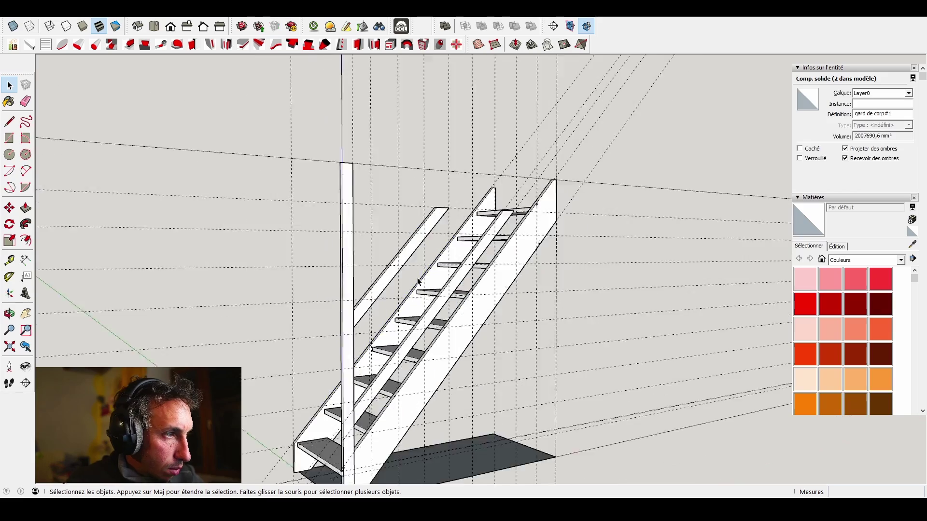
# - Measure the vertical spacing between the lower ends of the two remaining rails along the post
pyautogui.moveTo(467, 293); pyautogui.dragTo(415, 310, button='middle')
pyautogui.scroll(6, 391, 325)
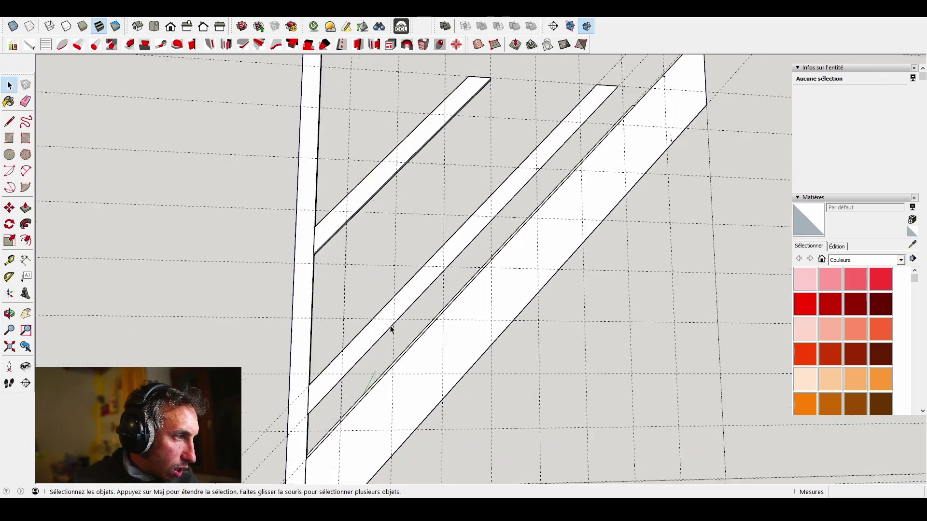
pyautogui.scroll(-1, 386, 311)
pyautogui.moveTo(358, 337)
pyautogui.mouseDown(button='middle')
pyautogui.moveTo(369, 319)
pyautogui.moveTo(366, 334)
pyautogui.mouseUp(button='middle')
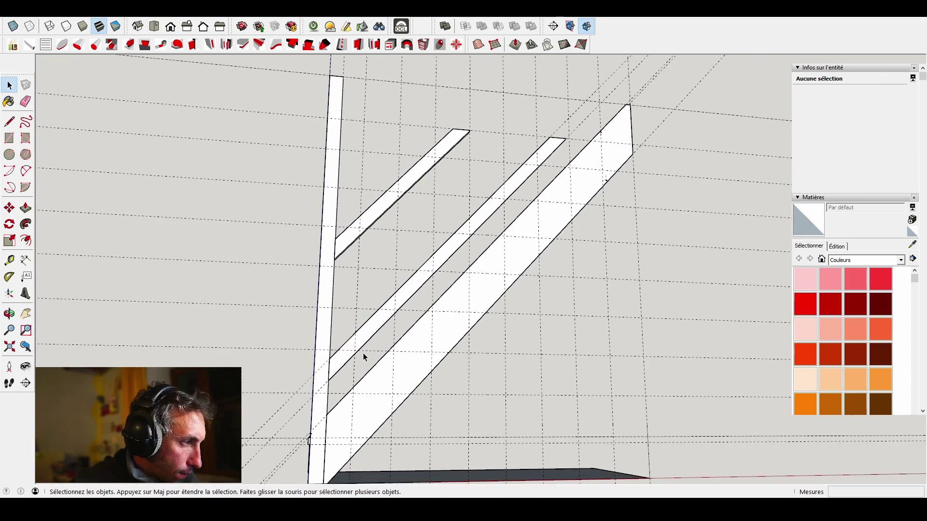
pyautogui.scroll(5, 363, 355)
pyautogui.scroll(-5, 363, 355)
pyautogui.press('t')
pyautogui.scroll(5, 363, 350)
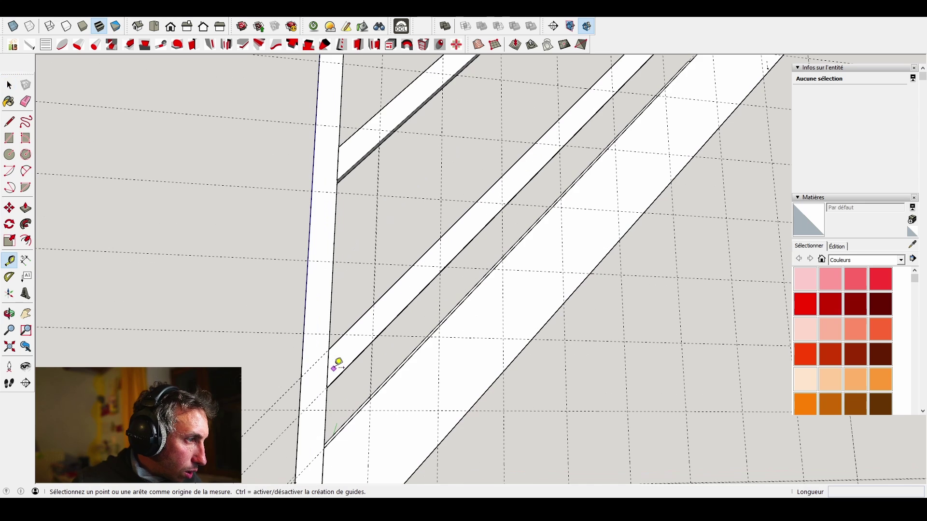
pyautogui.click(328, 387)
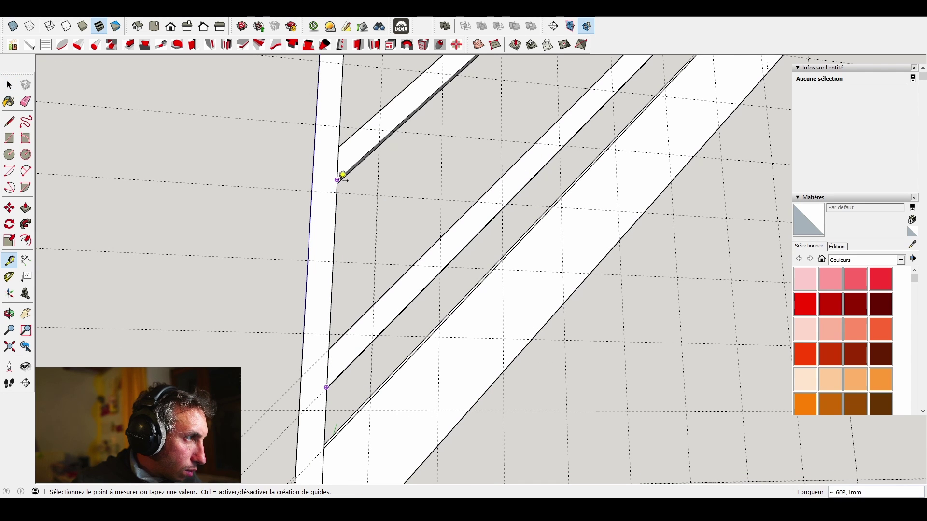
pyautogui.scroll(3, 342, 175)
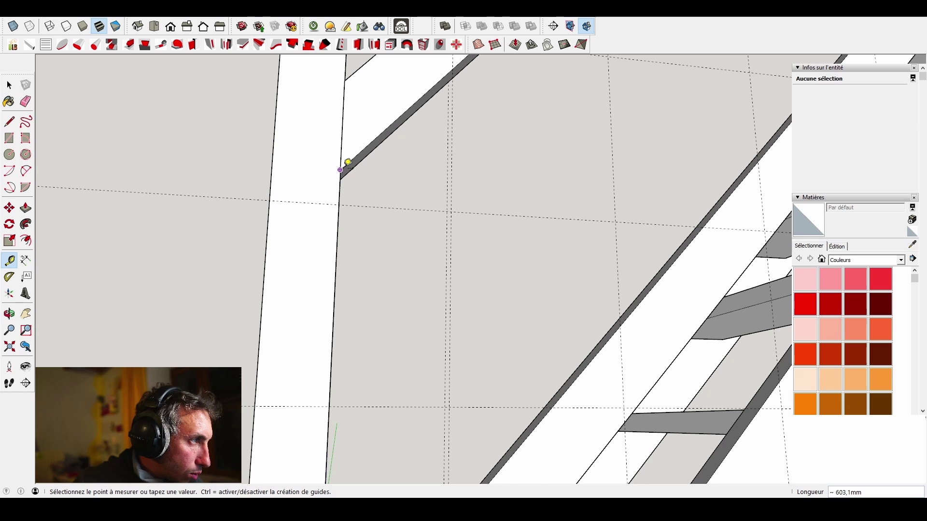
pyautogui.scroll(-5, 348, 163)
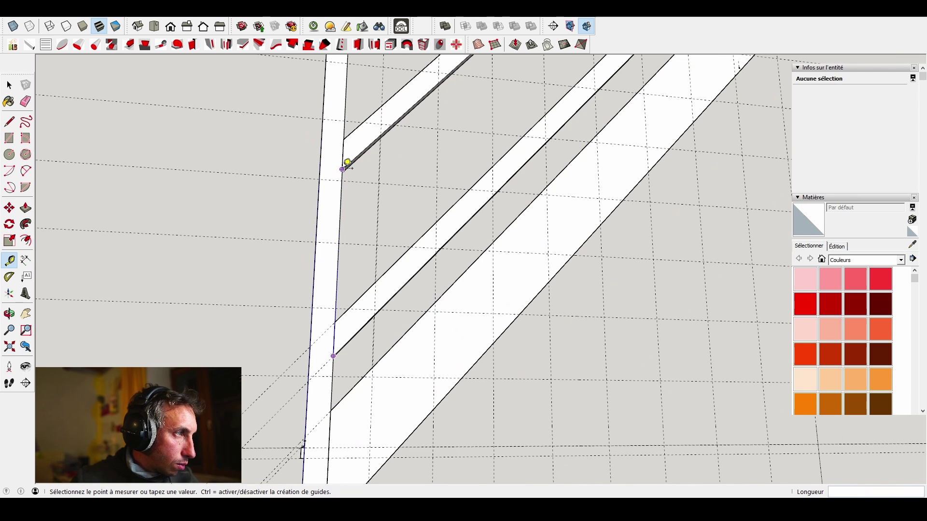
pyautogui.scroll(-2, 345, 167)
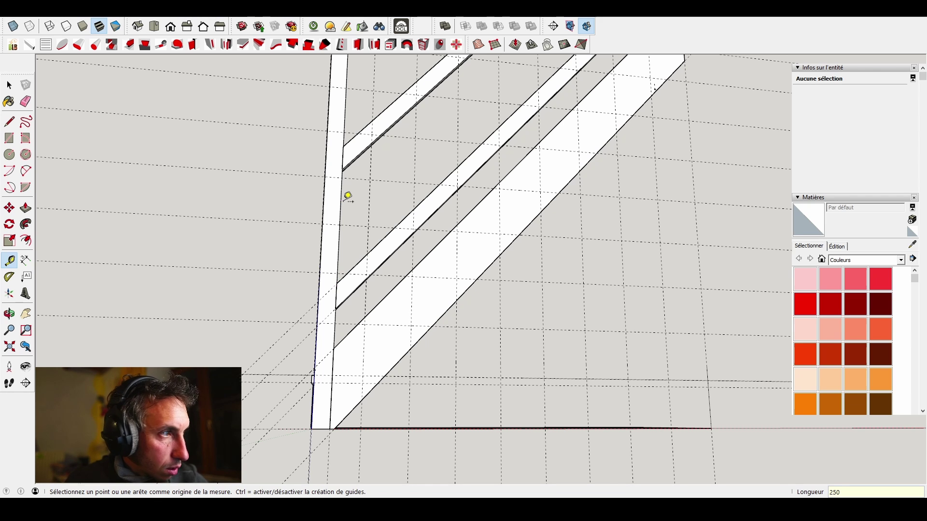
pyautogui.scroll(5, 347, 228)
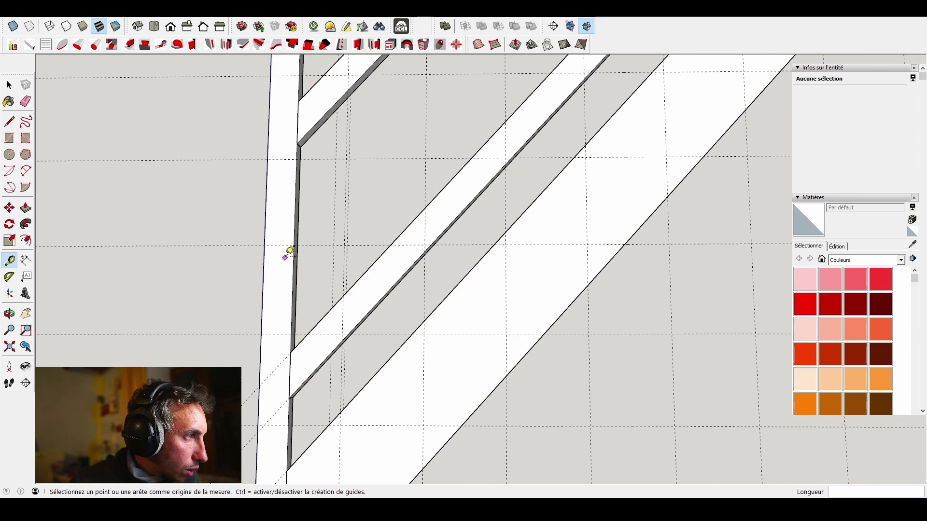
pyautogui.scroll(3, 338, 237)
pyautogui.scroll(-8, 258, 246)
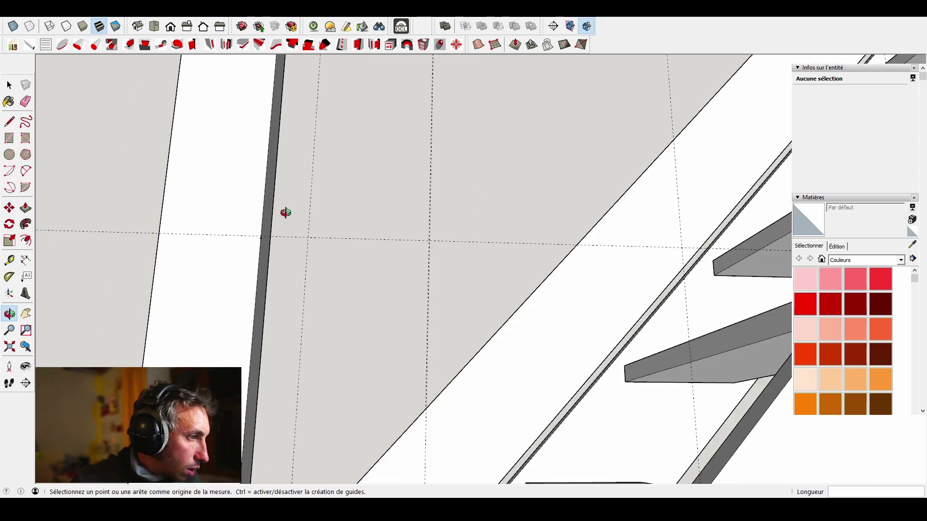
# - Copy the lowest rail vertically up along the post to sit roughly midway between the lower and upper rails
pyautogui.click(301, 262)
pyautogui.scroll(5, 301, 266)
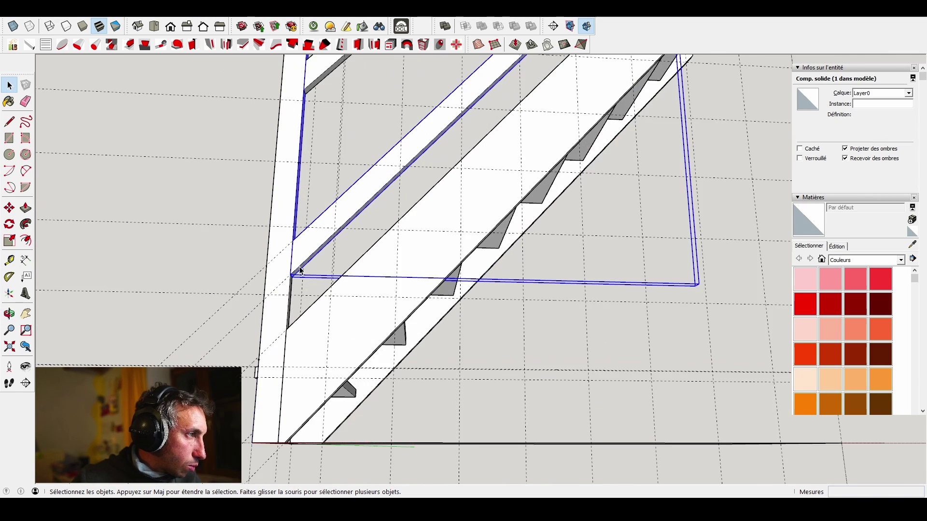
pyautogui.press('m')
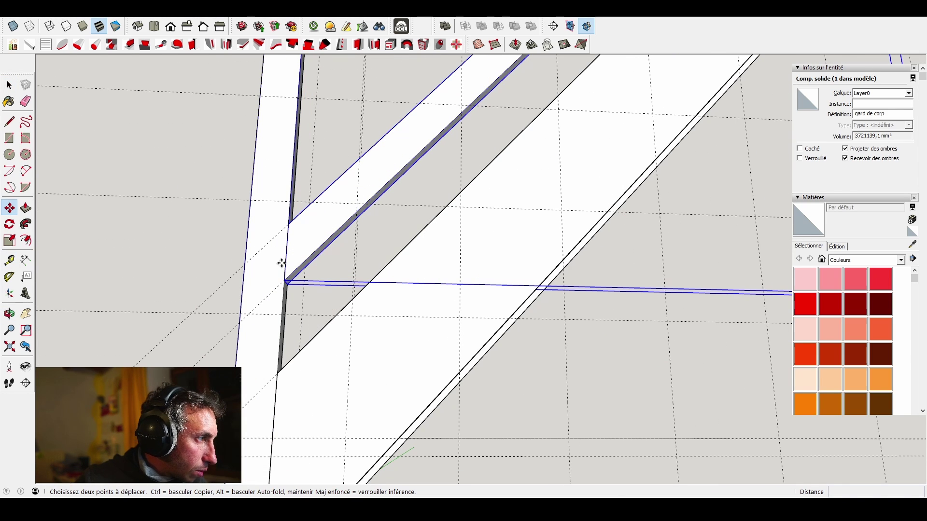
pyautogui.click(288, 253)
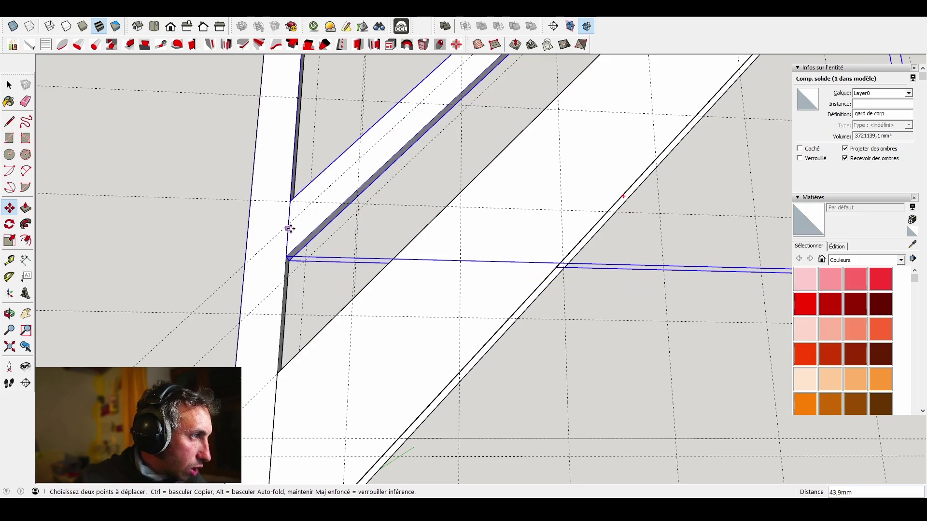
pyautogui.scroll(-5, 290, 229)
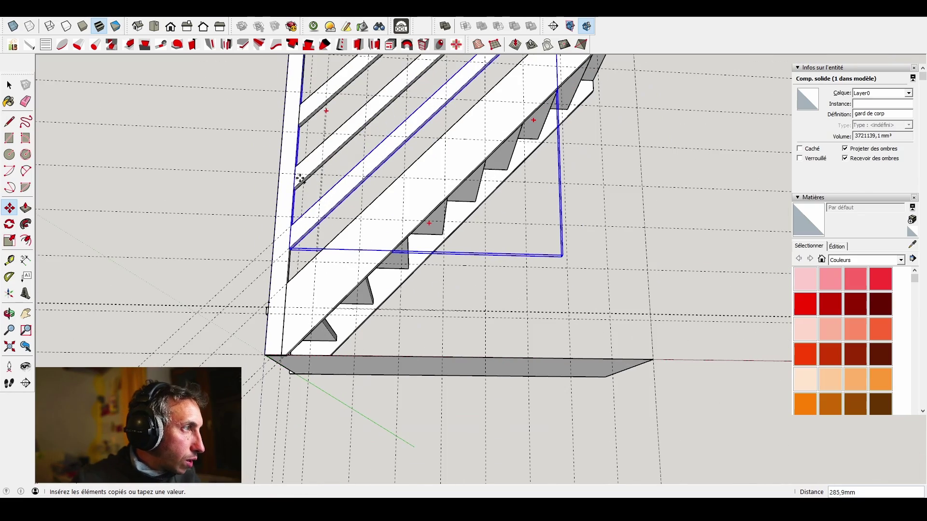
pyautogui.click(299, 175)
pyautogui.scroll(-5, 302, 198)
pyautogui.moveTo(407, 261); pyautogui.dragTo(338, 381, button='middle')
pyautogui.scroll(2, 366, 108)
pyautogui.scroll(1, 366, 108)
pyautogui.press('space')
pyautogui.click(499, 110)
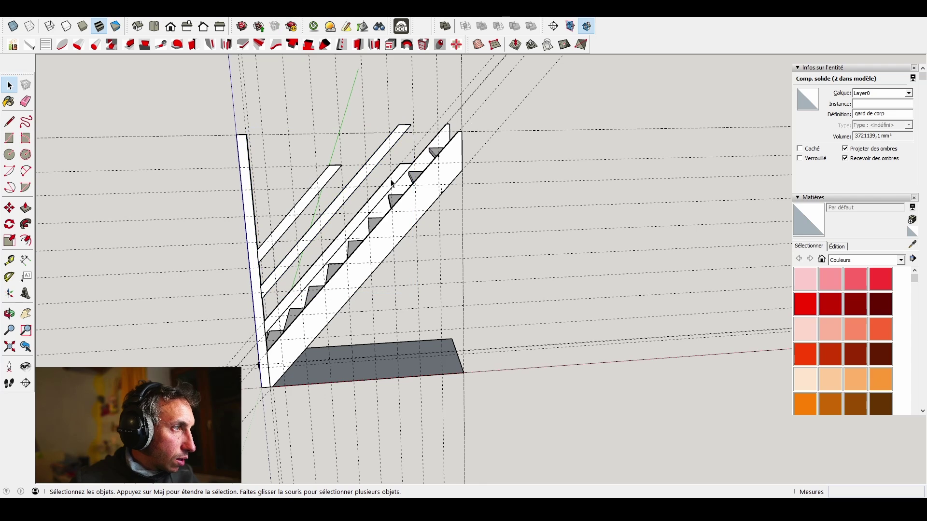
# - Make the new middle rail a unique component and draw a horizontal line across its face, level with the neighbouring rails' upper ends
pyautogui.scroll(4, 385, 180)
pyautogui.click(379, 177)
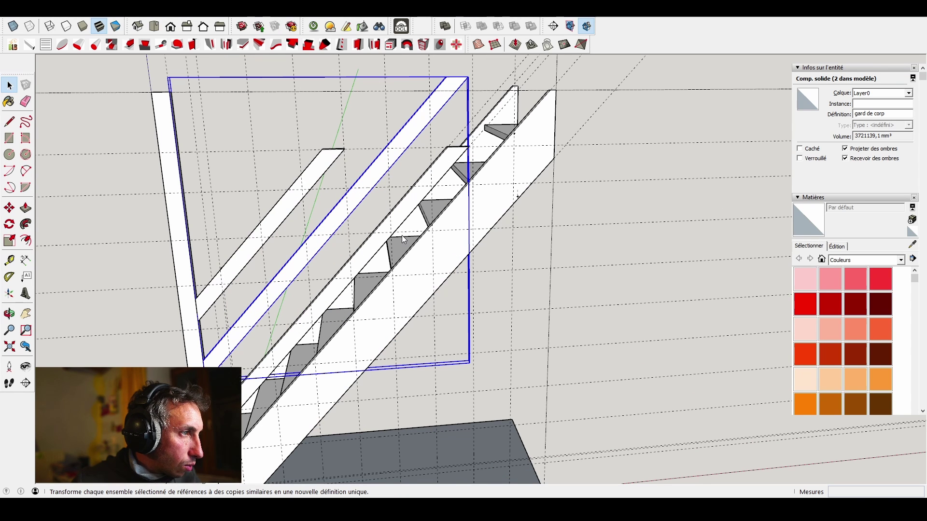
pyautogui.scroll(4, 389, 149)
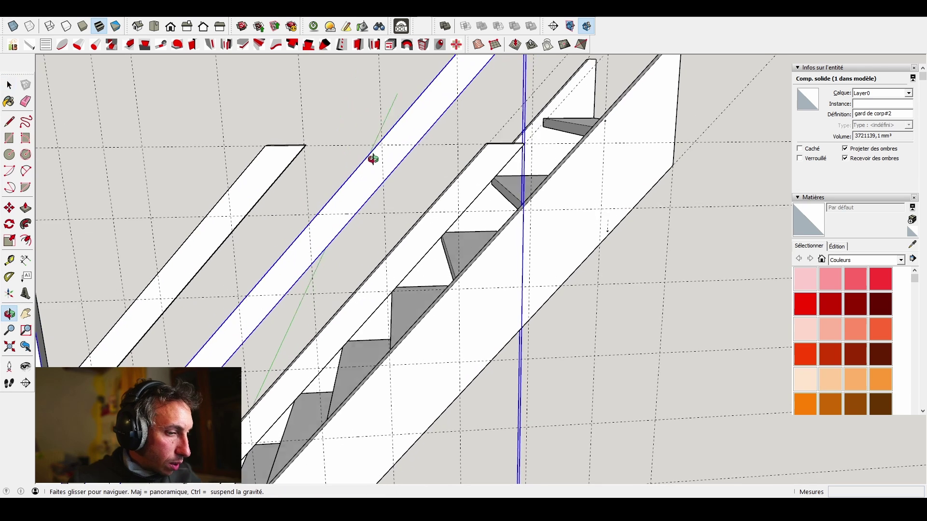
pyautogui.press('l')
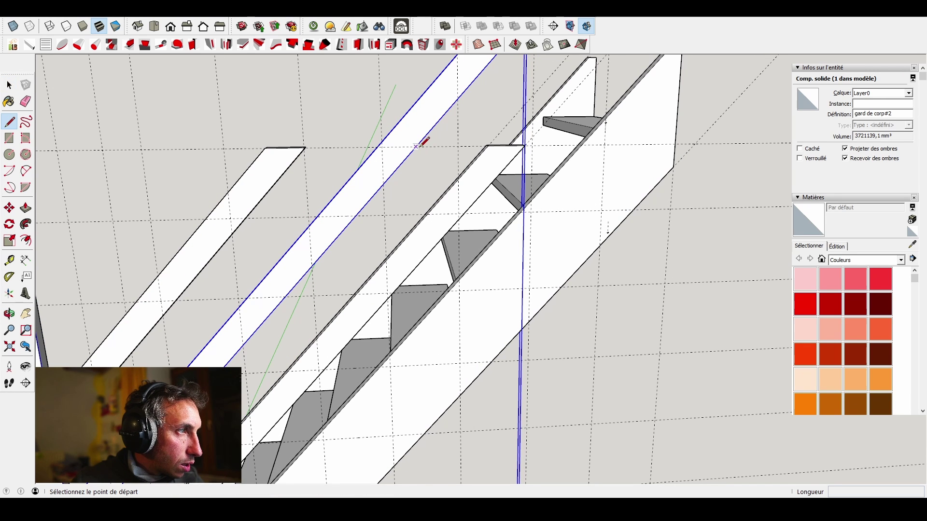
pyautogui.press('space')
pyautogui.hotkey('ctrl', 't')
pyautogui.press('l')
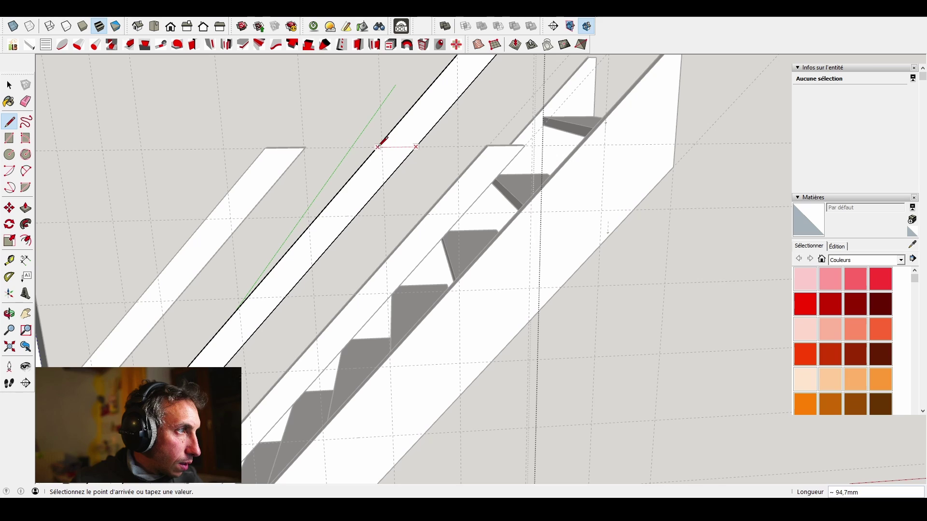
pyautogui.moveTo(378, 147); pyautogui.dragTo(502, 172, button='middle')
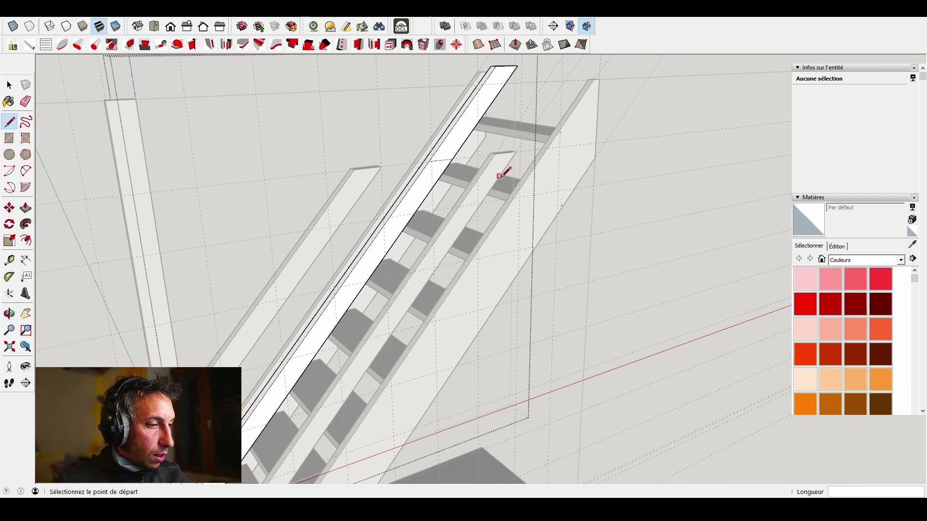
# - Push the middle rail's end section back 30 mm to cut it off at the line
pyautogui.press('p')
pyautogui.doubleClick(461, 142)
pyautogui.scroll(-5, 451, 135)
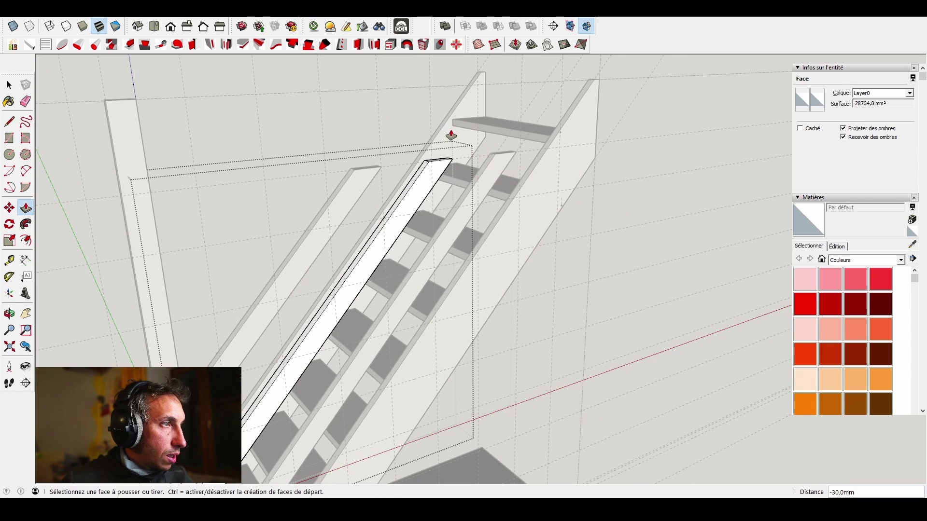
pyautogui.press('space')
# - Place a parallel horizontal guide above the guide that runs level with the rails' upper ends
pyautogui.scroll(-3, 492, 123)
pyautogui.moveTo(529, 111); pyautogui.dragTo(523, 159, button='middle')
pyautogui.scroll(2, 477, 140)
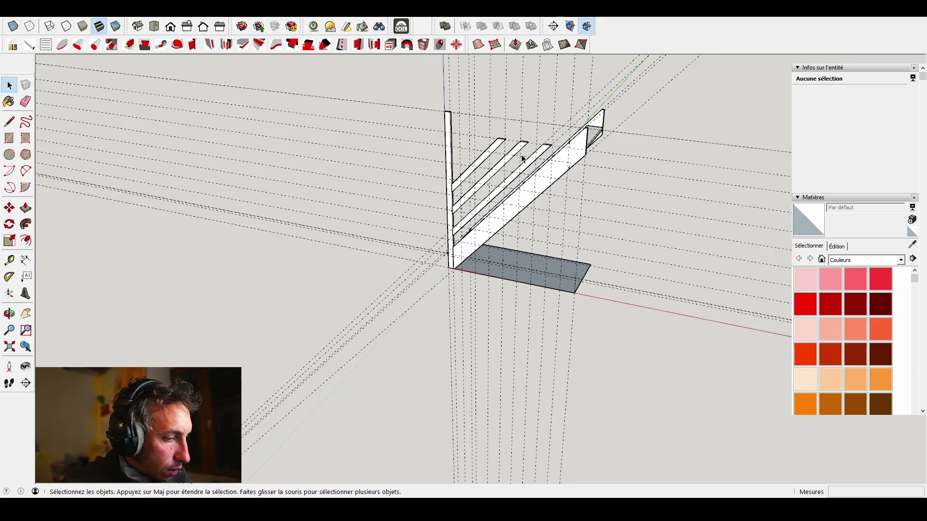
pyautogui.scroll(2, 460, 138)
pyautogui.moveTo(460, 138); pyautogui.dragTo(515, 130, button='middle')
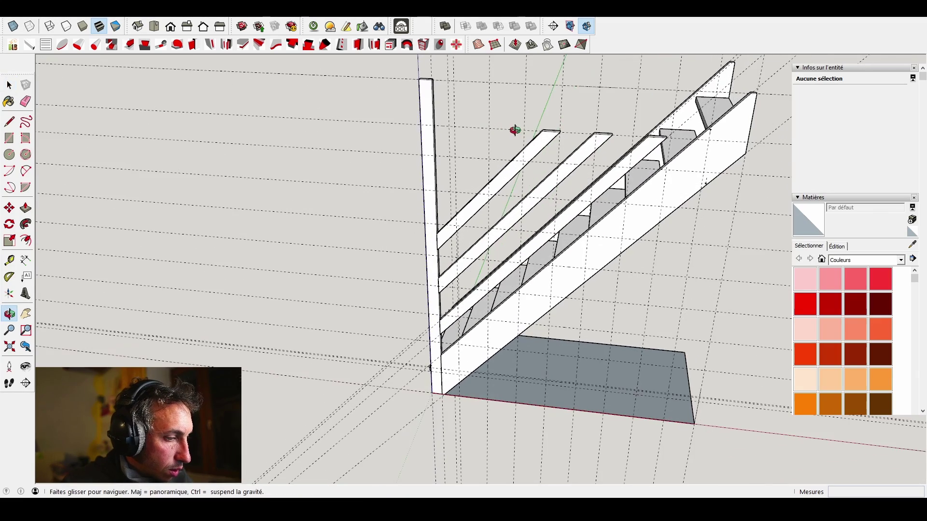
pyautogui.press('t')
pyautogui.scroll(3, 477, 111)
pyautogui.click(465, 139)
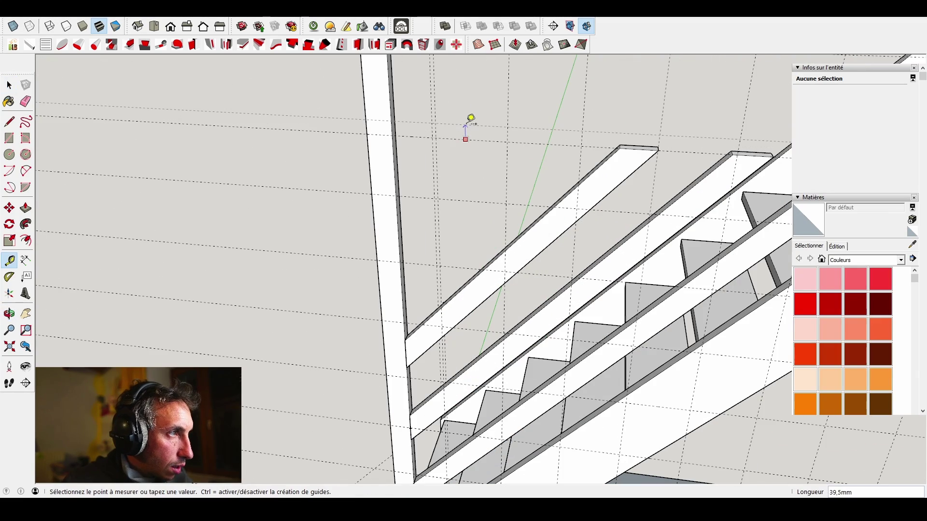
pyautogui.click(440, 105)
pyautogui.moveTo(439, 104)
pyautogui.mouseDown(button='middle')
pyautogui.moveTo(515, 169)
pyautogui.moveTo(323, 124)
pyautogui.moveTo(408, 144)
pyautogui.moveTo(542, 145)
pyautogui.mouseUp(button='middle')
pyautogui.press('l')
pyautogui.scroll(3, 531, 149)
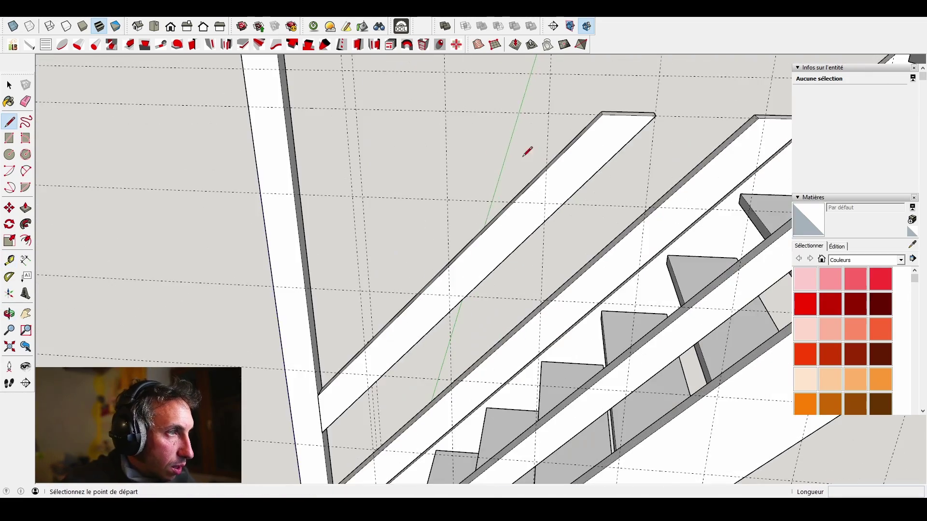
pyautogui.scroll(-2, 471, 162)
pyautogui.scroll(-5, 403, 149)
pyautogui.scroll(5, 404, 141)
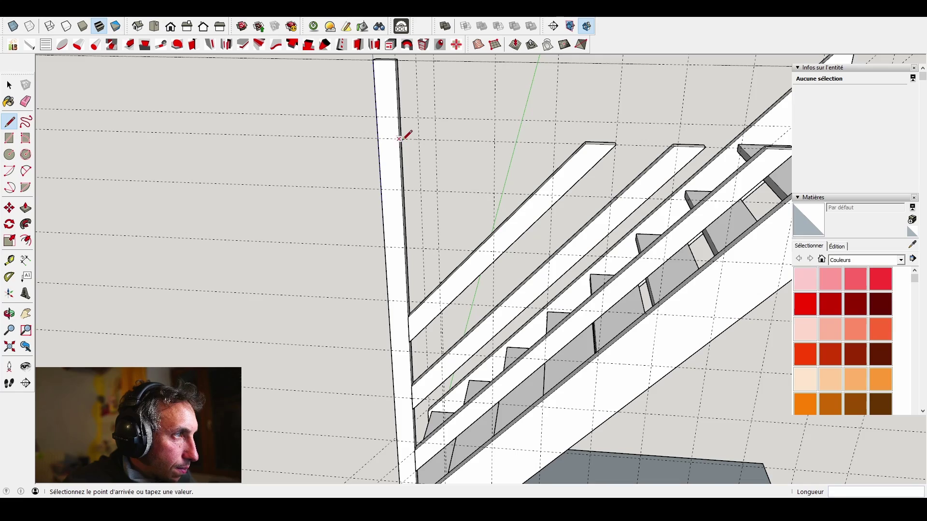
pyautogui.scroll(-6, 404, 137)
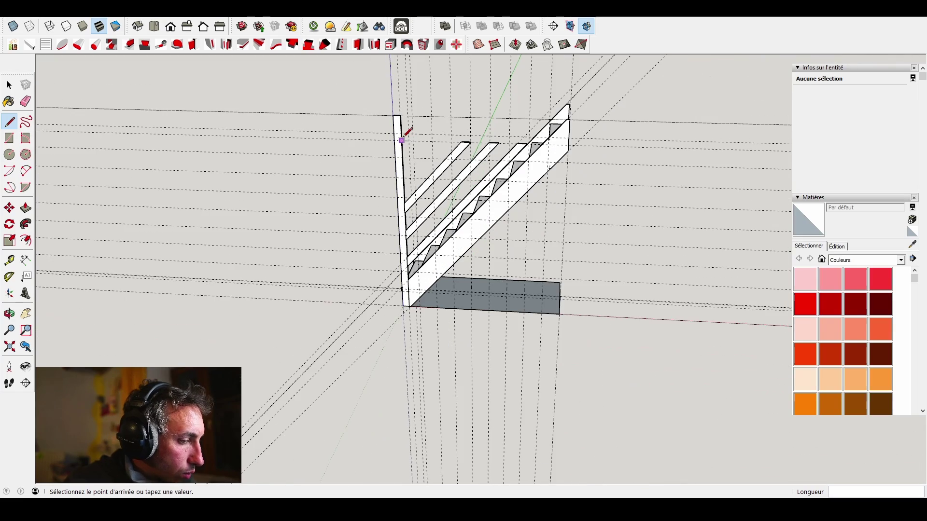
pyautogui.scroll(4, 495, 140)
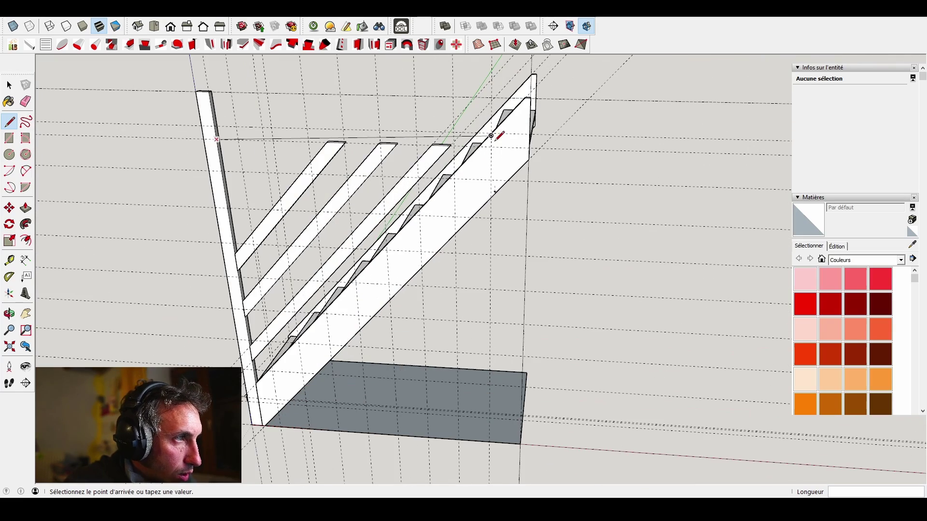
pyautogui.press('space')
# - Draw a horizontal rectangle about 70 mm high from the post to the stringer, between the two level guides just above the rails
pyautogui.press('r')
pyautogui.scroll(-2, 493, 148)
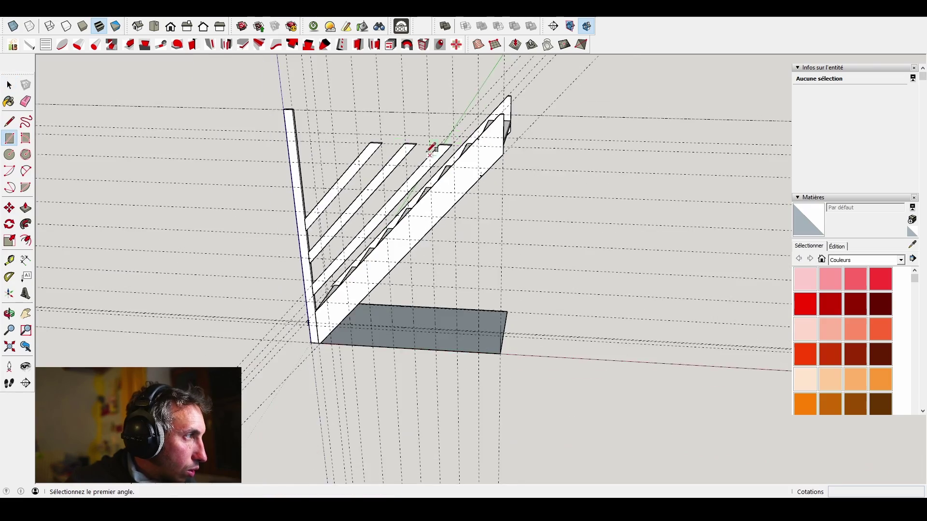
pyautogui.scroll(5, 301, 147)
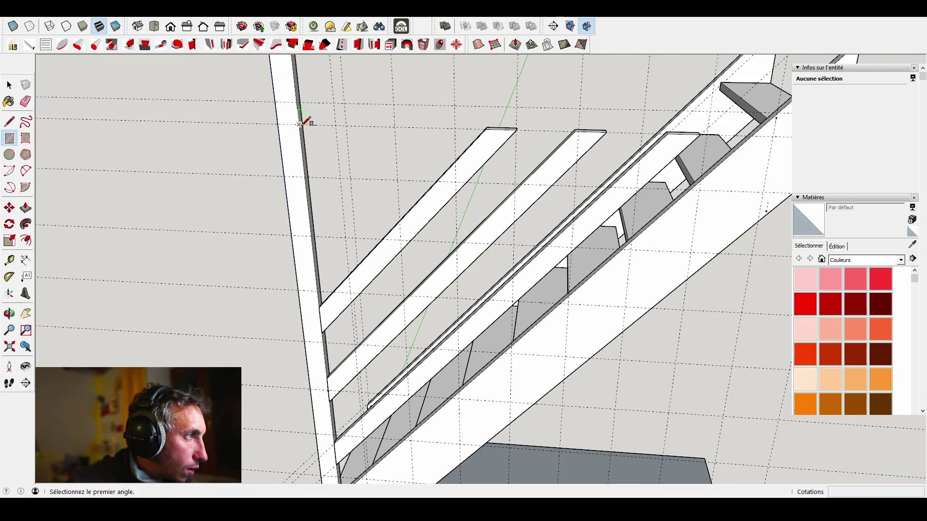
pyautogui.click(300, 124)
pyautogui.scroll(-4, 307, 121)
pyautogui.scroll(5, 484, 121)
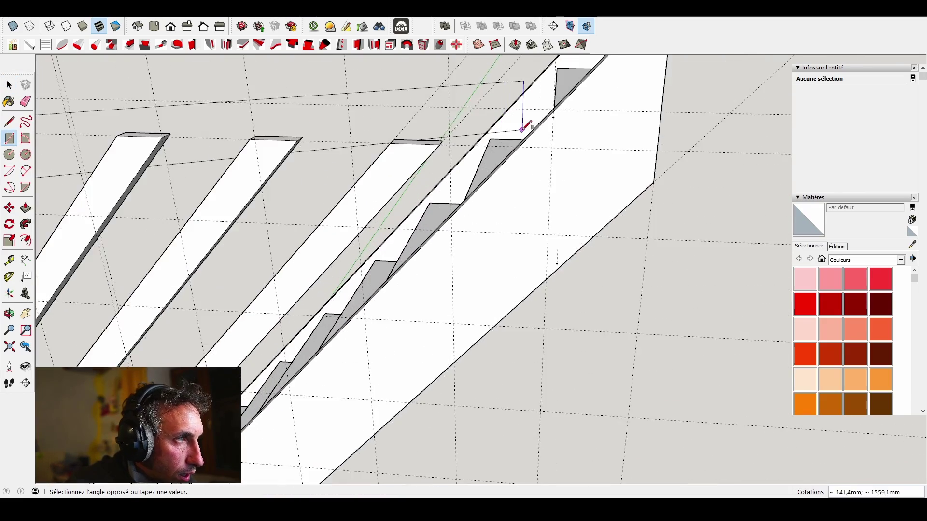
pyautogui.scroll(-4, 526, 129)
pyautogui.scroll(4, 557, 143)
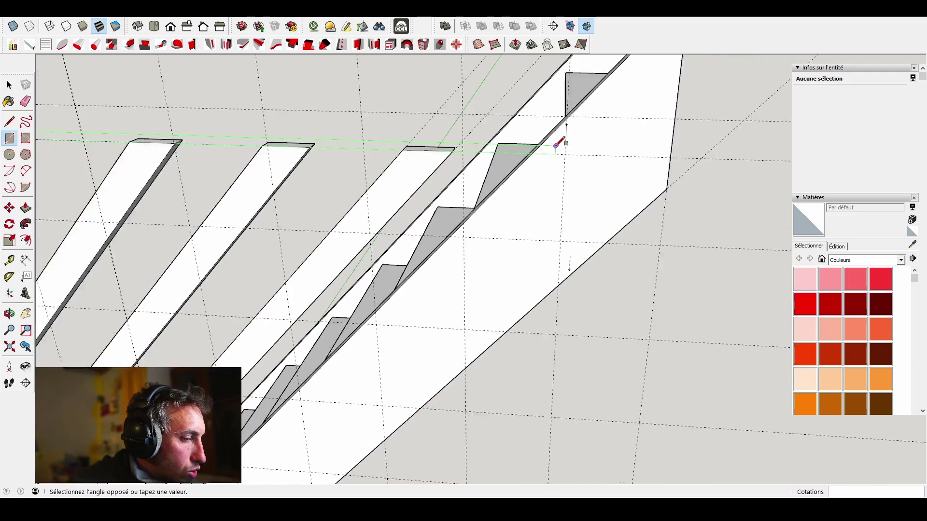
pyautogui.scroll(-3, 560, 141)
pyautogui.scroll(5, 563, 131)
pyautogui.moveTo(571, 108)
pyautogui.mouseDown(button='middle')
pyautogui.moveTo(568, 117)
pyautogui.moveTo(573, 107)
pyautogui.mouseUp(button='middle')
pyautogui.click(586, 83)
pyautogui.scroll(-5, 590, 85)
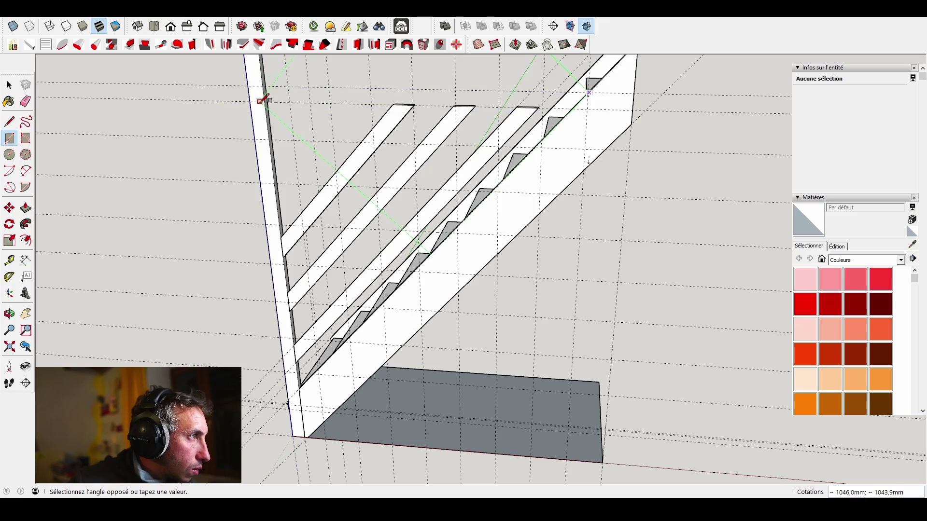
pyautogui.scroll(5, 266, 101)
pyautogui.moveTo(266, 101); pyautogui.dragTo(293, 97, button='middle')
pyautogui.scroll(-6, 295, 97)
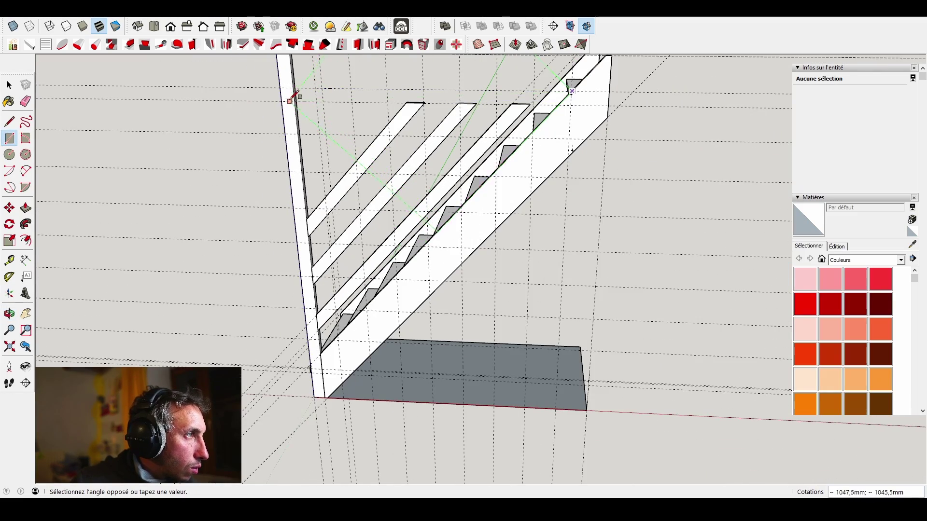
pyautogui.scroll(-5, 295, 97)
pyautogui.moveTo(298, 103)
pyautogui.mouseDown(button='middle')
pyautogui.moveTo(291, 113)
pyautogui.moveTo(383, 149)
pyautogui.moveTo(446, 136)
pyautogui.mouseUp(button='middle')
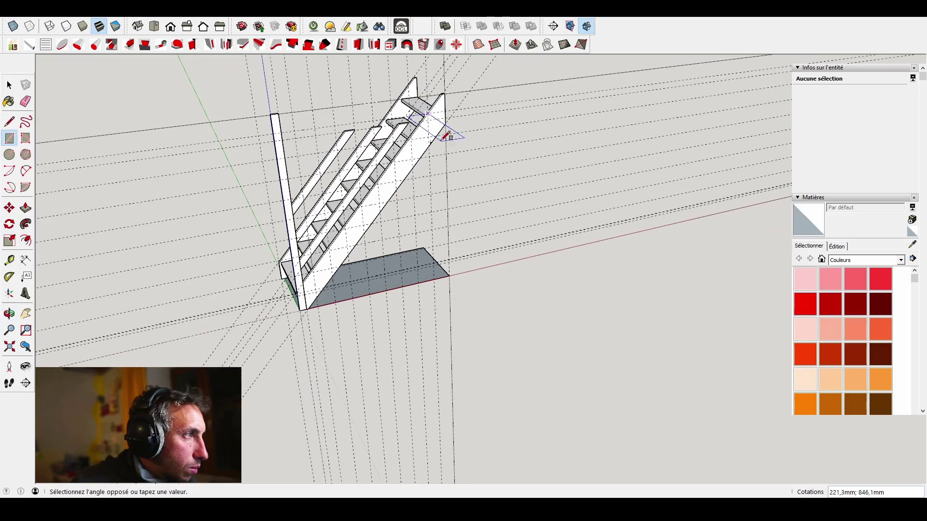
pyautogui.scroll(2, 307, 135)
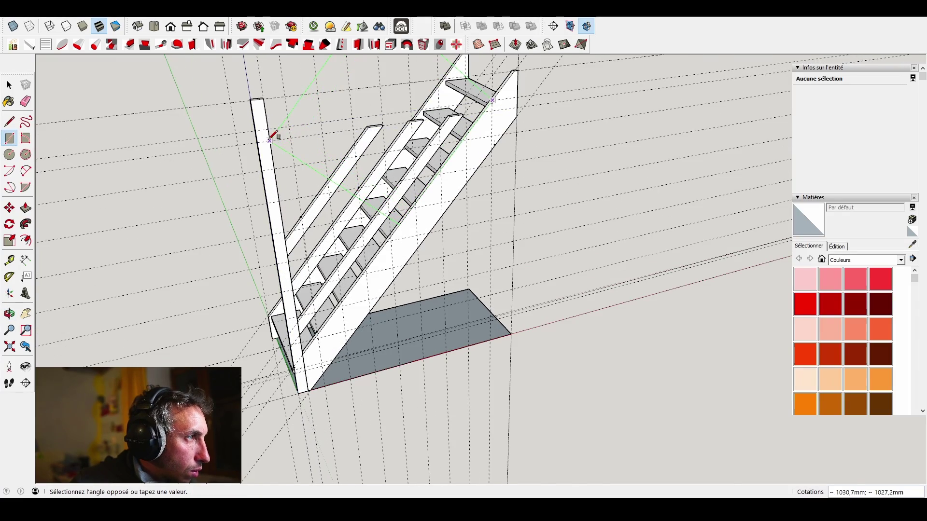
pyautogui.moveTo(273, 135)
pyautogui.mouseDown(button='middle')
pyautogui.moveTo(288, 136)
pyautogui.moveTo(217, 126)
pyautogui.moveTo(230, 118)
pyautogui.mouseUp(button='middle')
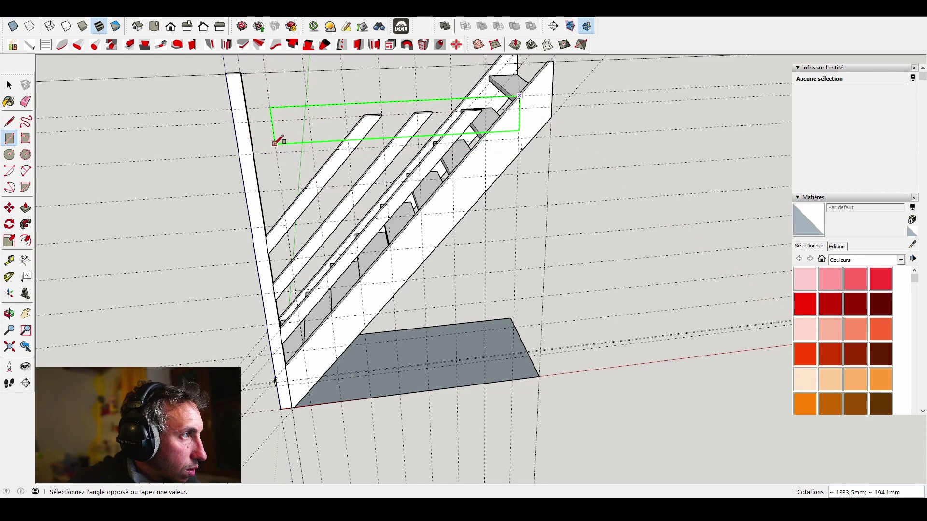
pyautogui.click(248, 123)
pyautogui.moveTo(483, 112); pyautogui.dragTo(389, 115, button='middle')
# - Draw a diagonal line across the rectangle's end along the stringer's upper edge and delete the 70 mm vertical end edge
pyautogui.scroll(5, 483, 104)
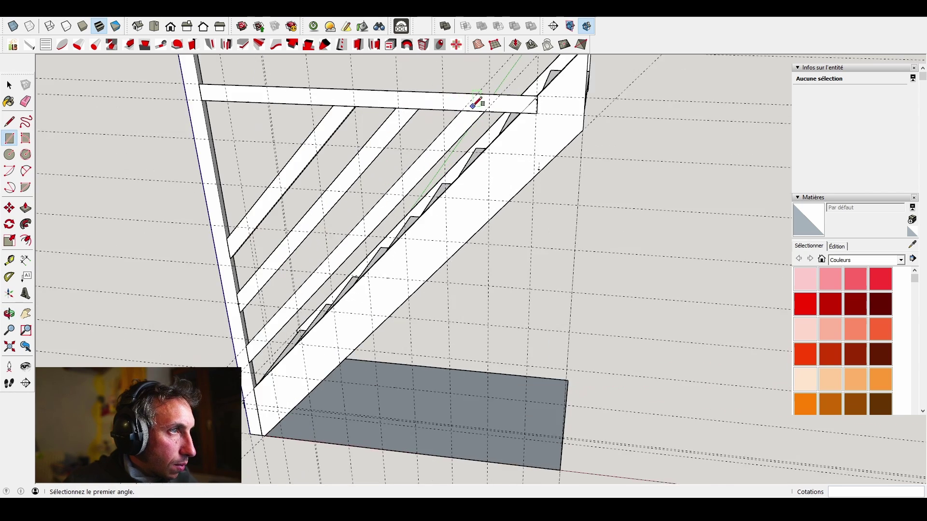
pyautogui.scroll(3, 544, 124)
pyautogui.press('space')
pyautogui.press('l')
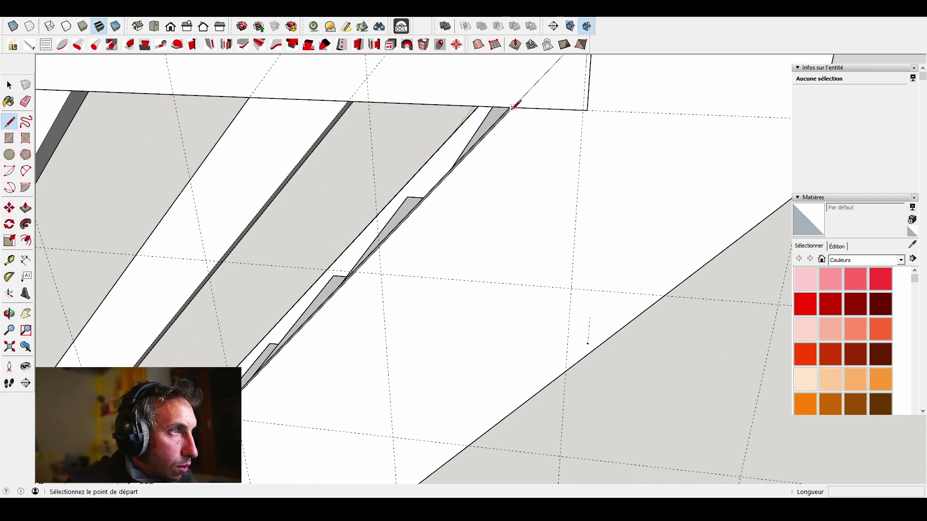
pyautogui.click(513, 107)
pyautogui.scroll(-3, 528, 93)
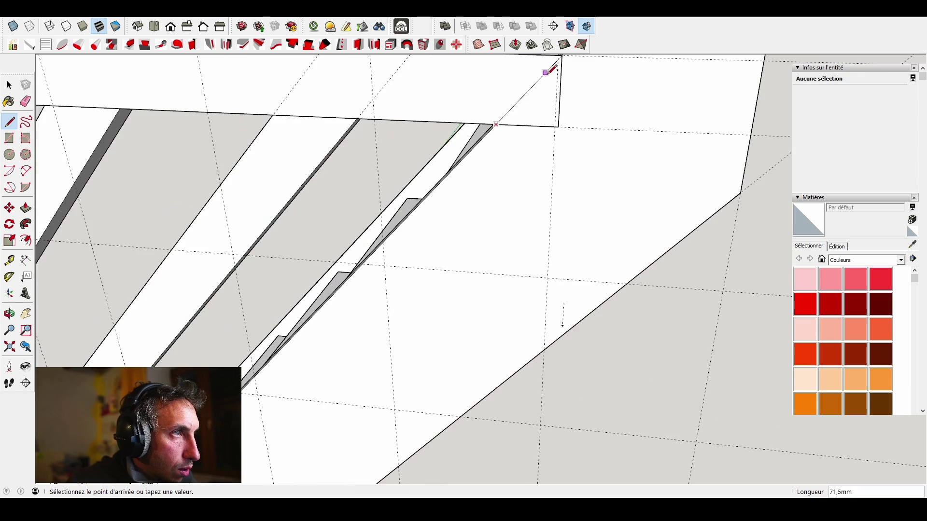
pyautogui.scroll(-2, 542, 93)
pyautogui.scroll(5, 536, 91)
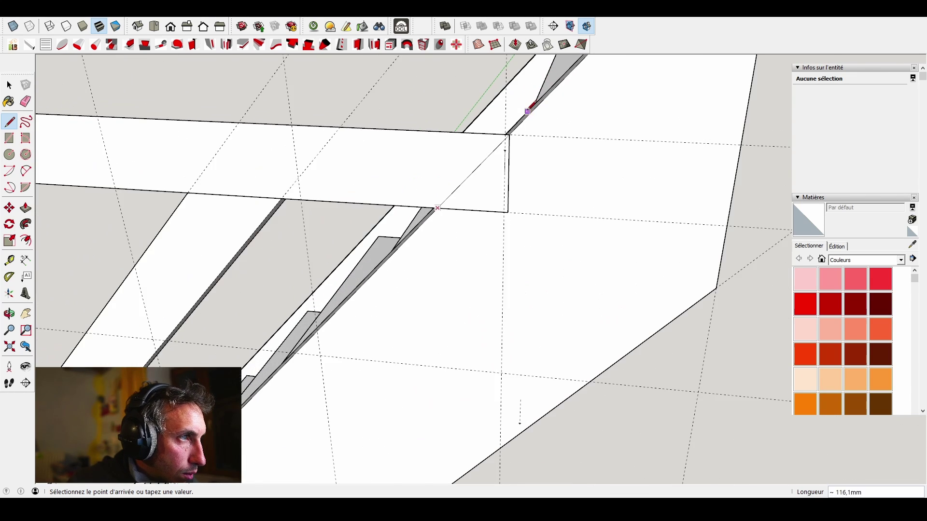
pyautogui.click(493, 154)
pyautogui.scroll(3, 497, 160)
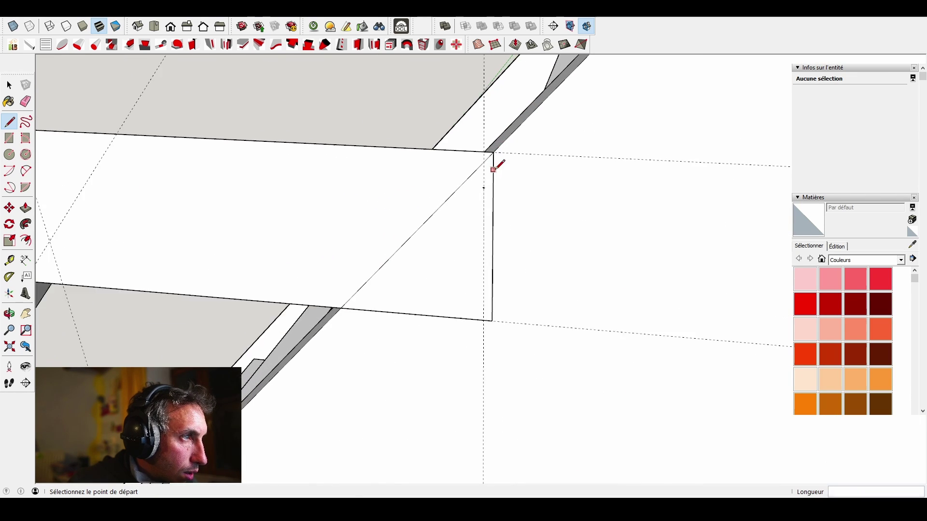
pyautogui.press('space')
pyautogui.click(493, 181)
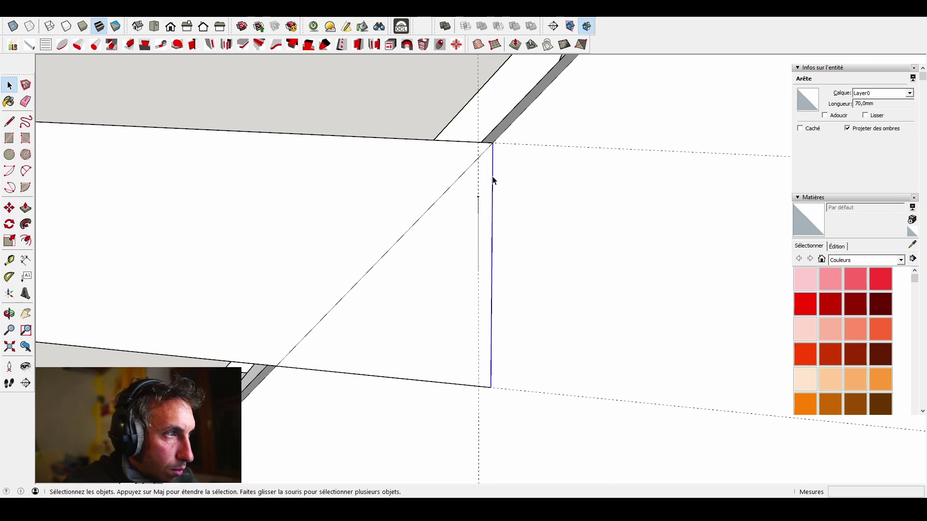
pyautogui.press('Delete')
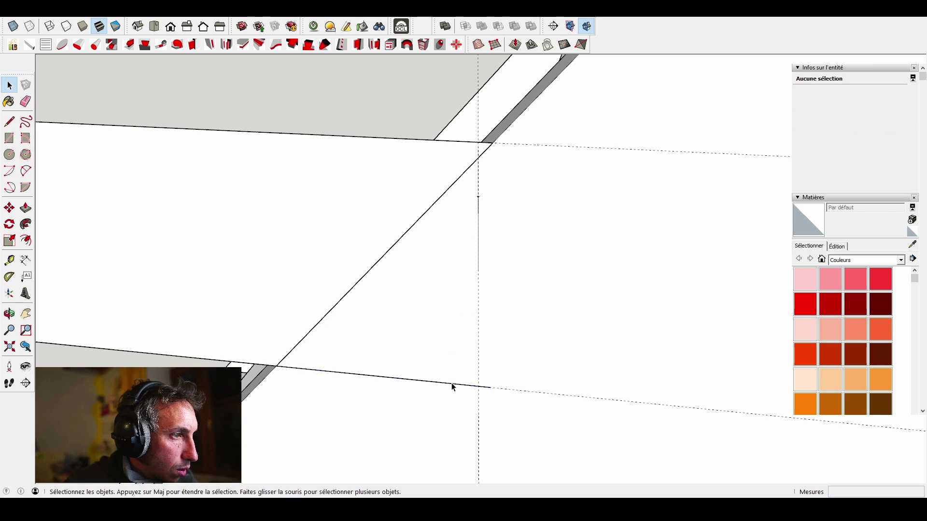
# - Extrude the trimmed horizontal member's face 30 mm with Push/Pull
pyautogui.scroll(-5, 453, 377)
pyautogui.moveTo(464, 350)
pyautogui.mouseDown(button='middle')
pyautogui.moveTo(492, 284)
pyautogui.moveTo(650, 289)
pyautogui.mouseUp(button='middle')
pyautogui.scroll(-6, 651, 289)
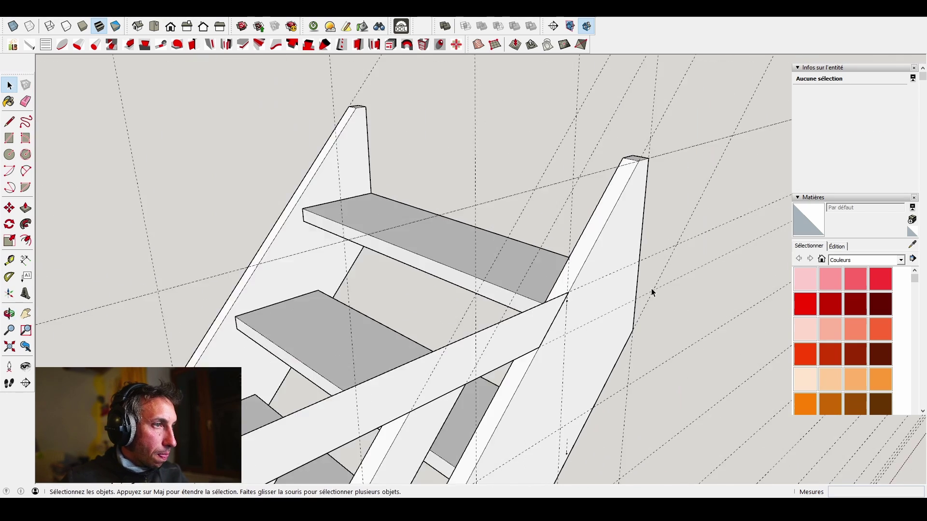
pyautogui.moveTo(485, 338); pyautogui.dragTo(508, 361, button='middle')
pyautogui.press('p')
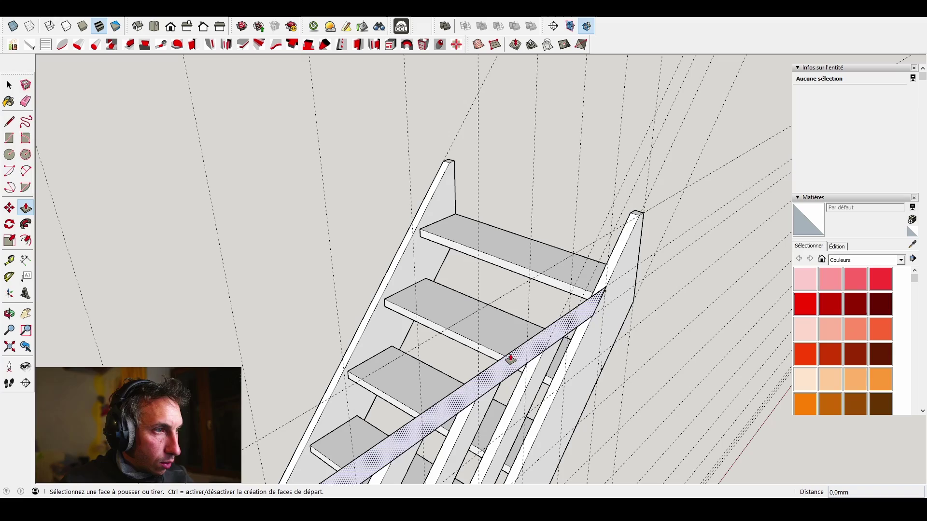
pyautogui.click(577, 318)
pyautogui.click(600, 278)
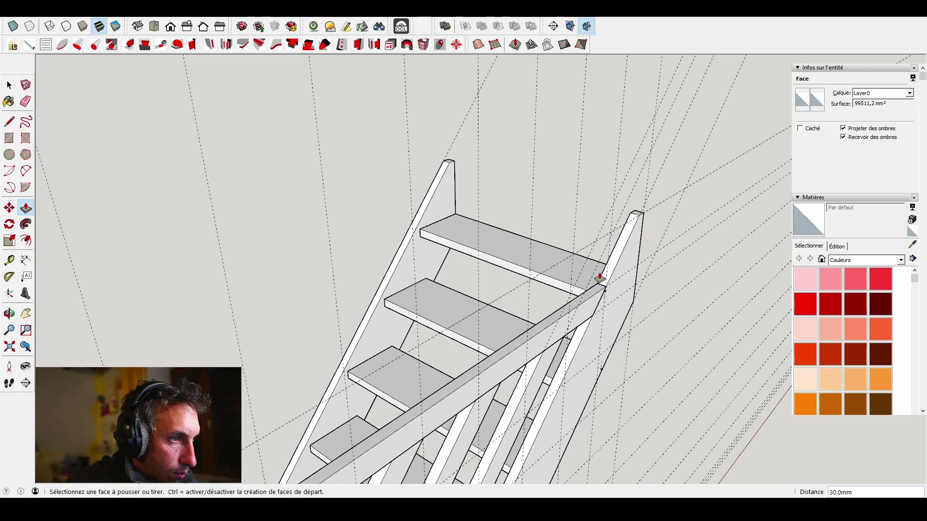
pyautogui.scroll(-3, 601, 278)
pyautogui.scroll(-3, 603, 276)
# - Select all the geometry of the horizontal member between post and stringer and make it a component
pyautogui.moveTo(606, 269)
pyautogui.mouseDown(button='middle')
pyautogui.moveTo(331, 159)
pyautogui.moveTo(283, 189)
pyautogui.mouseUp(button='middle')
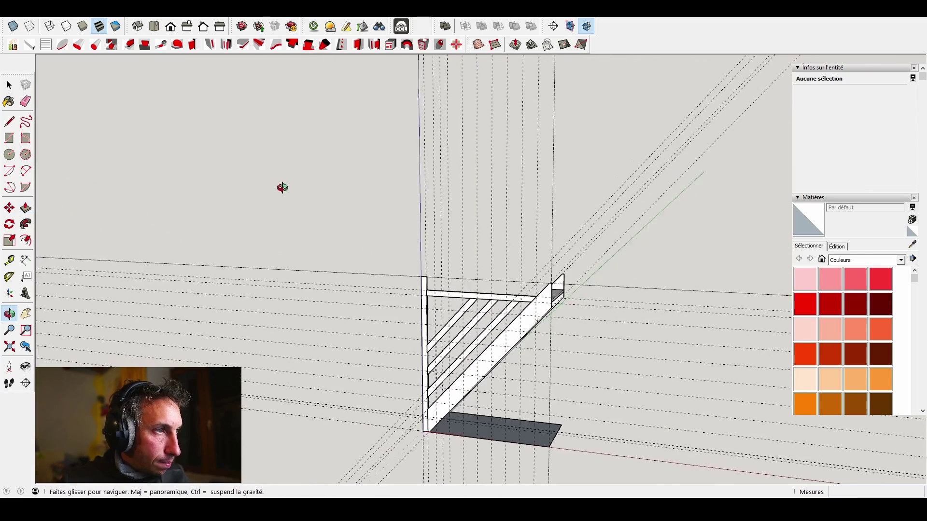
pyautogui.scroll(5, 449, 312)
pyautogui.moveTo(497, 306); pyautogui.dragTo(441, 303, button='middle')
pyautogui.press('space')
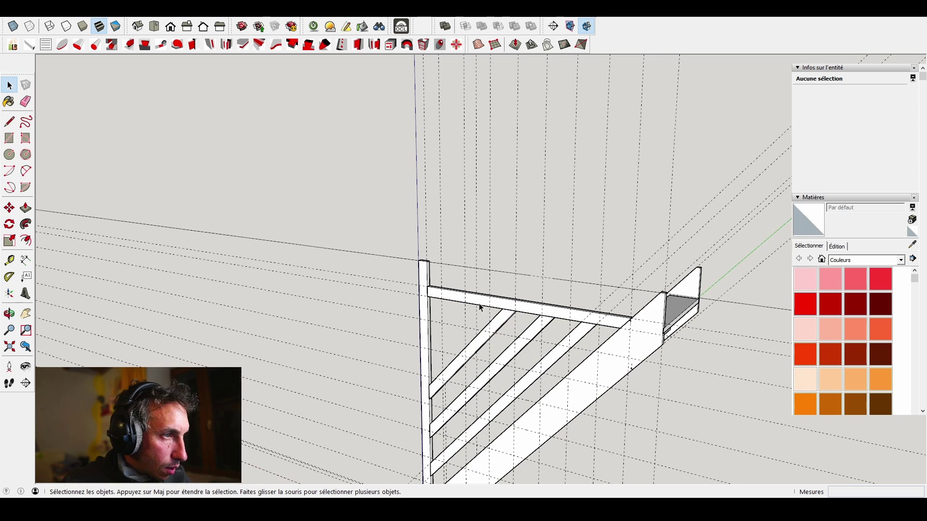
pyautogui.click(481, 303)
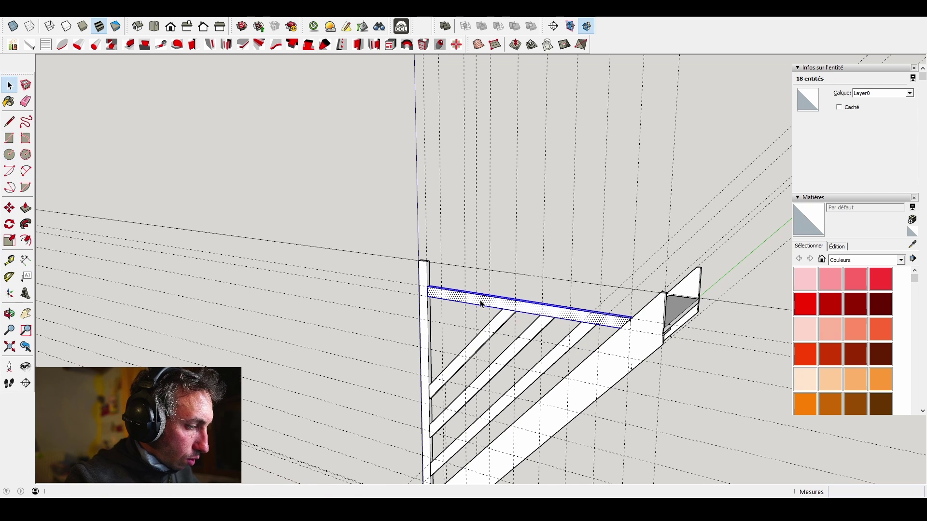
pyautogui.press('e')
pyautogui.press('r')
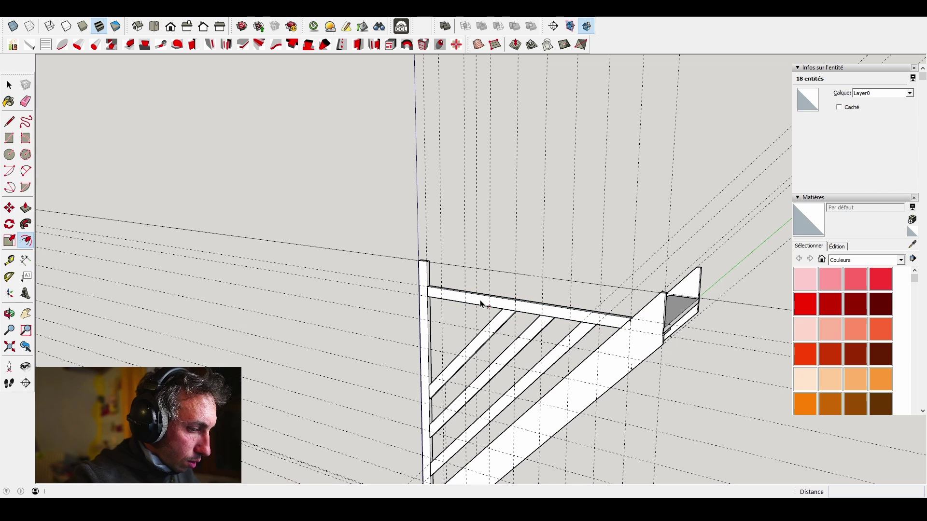
pyautogui.press('space')
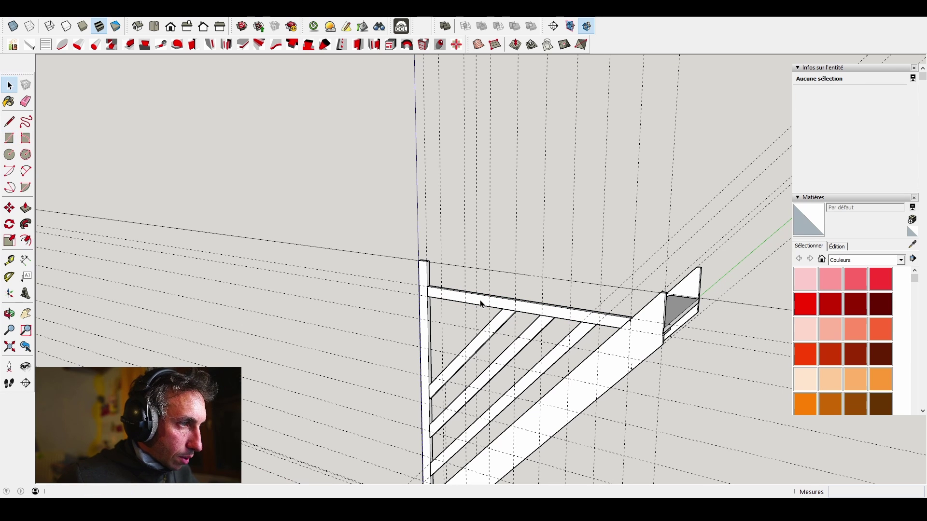
pyautogui.click(481, 303)
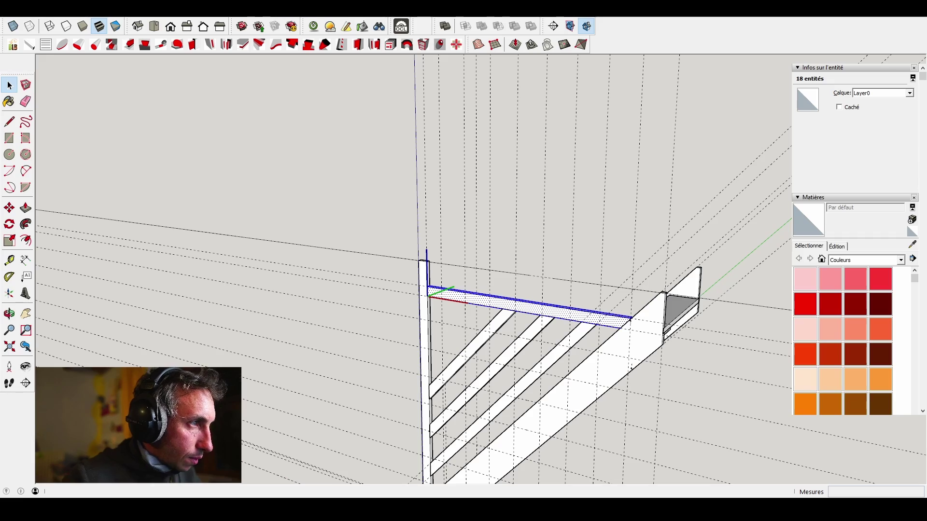
pyautogui.click(479, 319)
# - Delete all the construction guides from the model
pyautogui.scroll(-5, 479, 319)
pyautogui.moveTo(435, 328); pyautogui.dragTo(620, 290, button='middle')
pyautogui.click(629, 246)
pyautogui.scroll(-3, 629, 246)
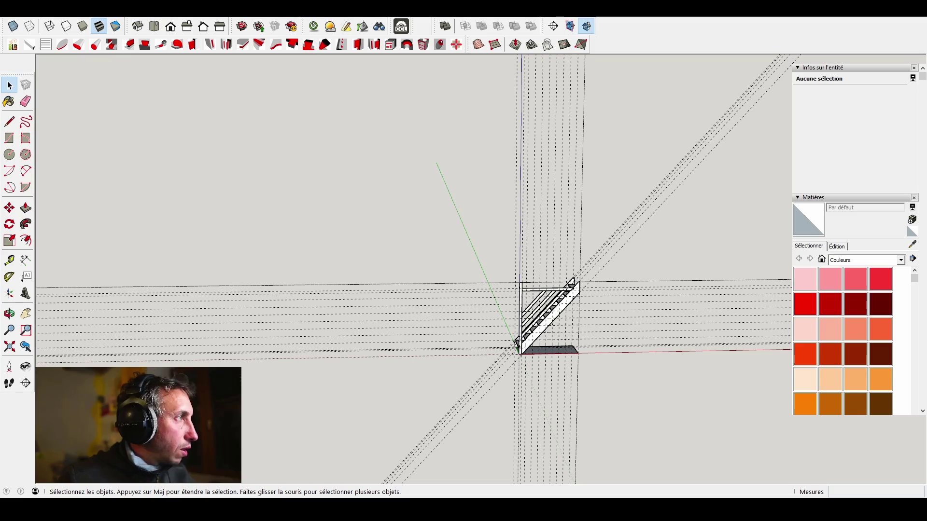
pyautogui.scroll(3, 649, 314)
pyautogui.scroll(4, 510, 304)
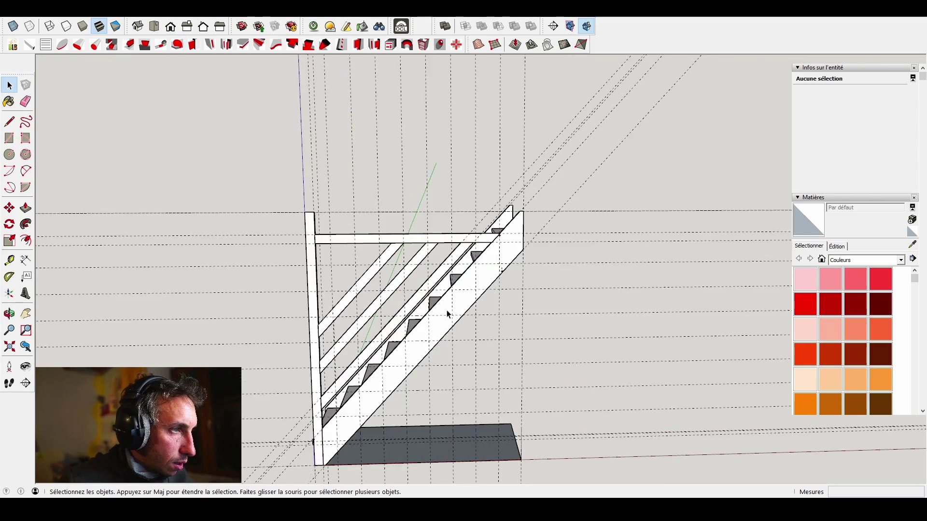
pyautogui.moveTo(447, 315); pyautogui.dragTo(249, 390, button='middle')
pyautogui.scroll(-5, 369, 353)
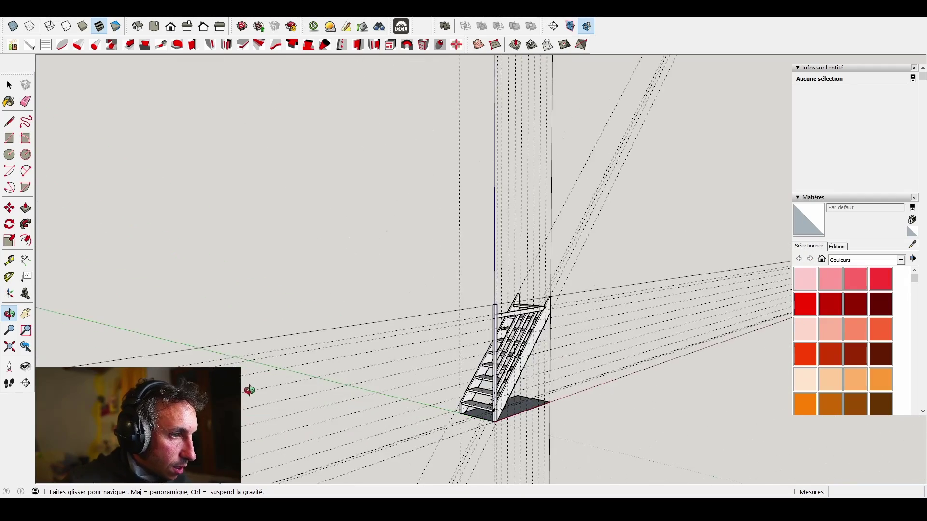
pyautogui.scroll(2, 534, 365)
pyautogui.scroll(-1, 532, 363)
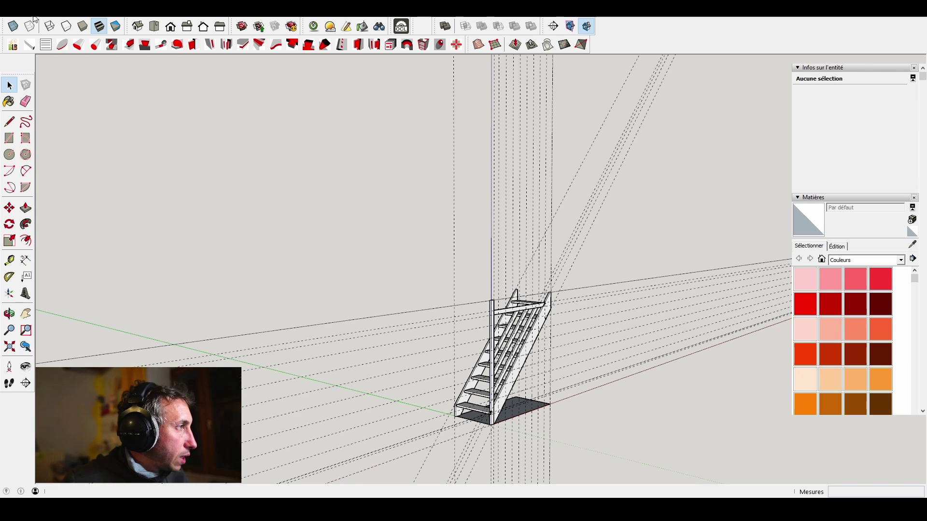
pyautogui.click(57, 98)
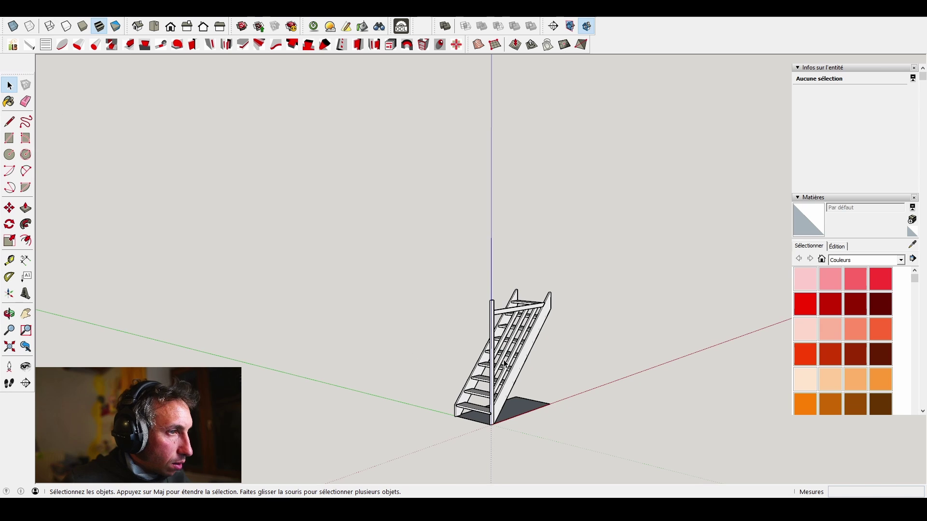
# - Realign the component axes of the limon stringer beside the guardrail so the red axis follows its sloped upper edge
pyautogui.moveTo(504, 364); pyautogui.dragTo(424, 352, button='middle')
pyautogui.scroll(3, 473, 355)
pyautogui.scroll(-3, 604, 352)
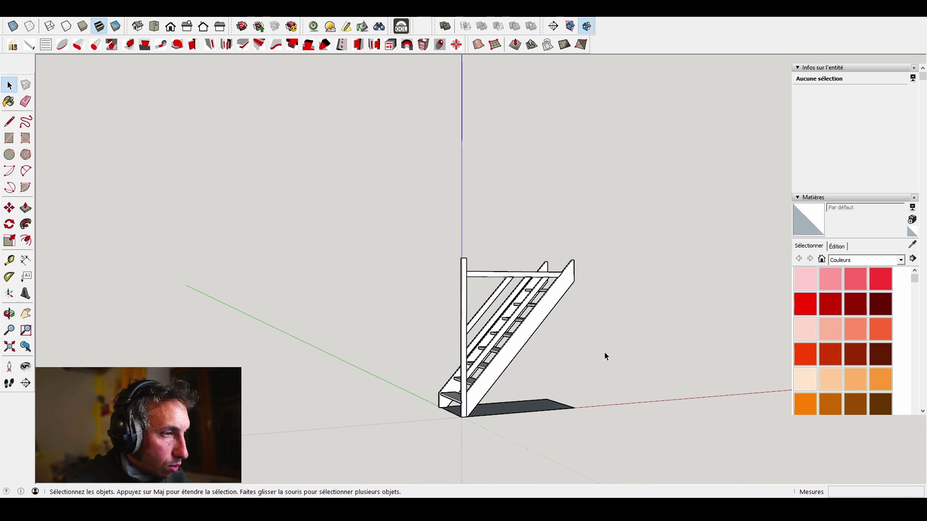
pyautogui.moveTo(605, 352); pyautogui.dragTo(511, 272, button='middle')
pyautogui.click(517, 338)
pyautogui.scroll(3, 521, 339)
pyautogui.scroll(-5, 526, 339)
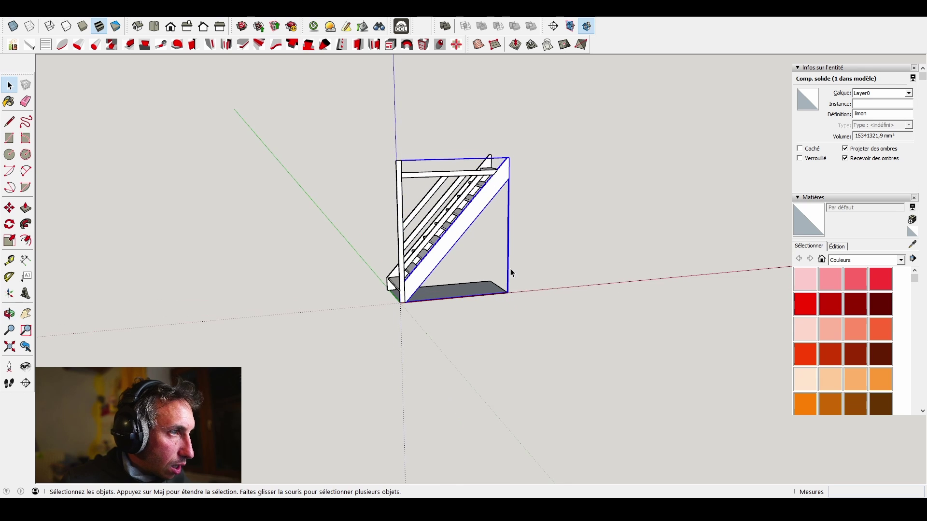
pyautogui.scroll(4, 512, 273)
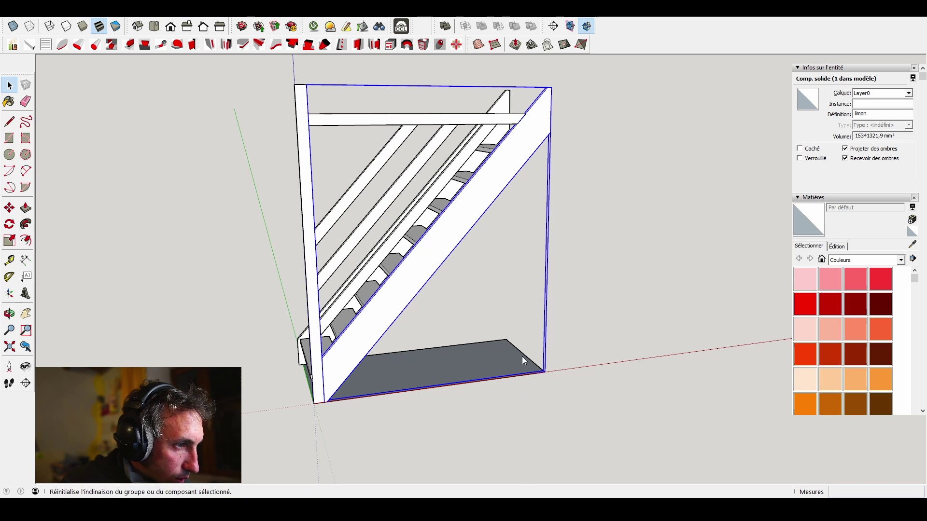
pyautogui.scroll(3, 433, 228)
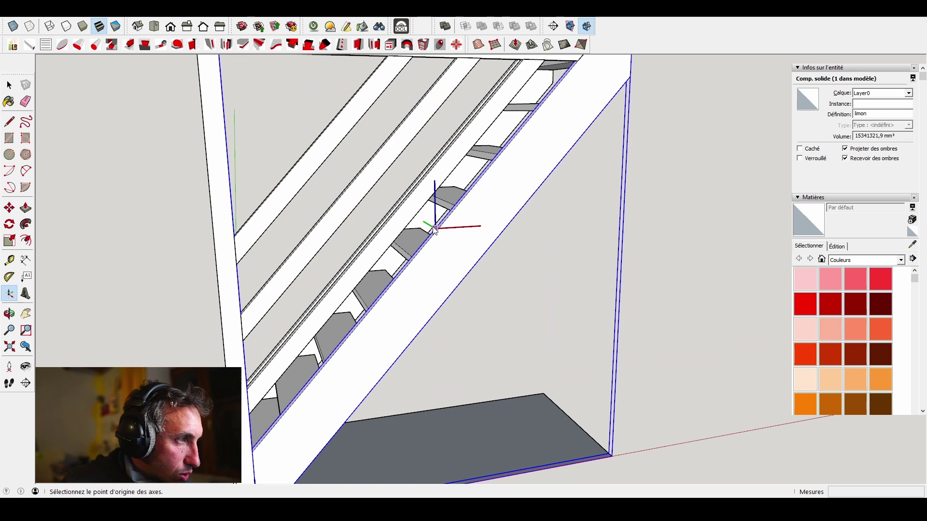
pyautogui.scroll(2, 438, 228)
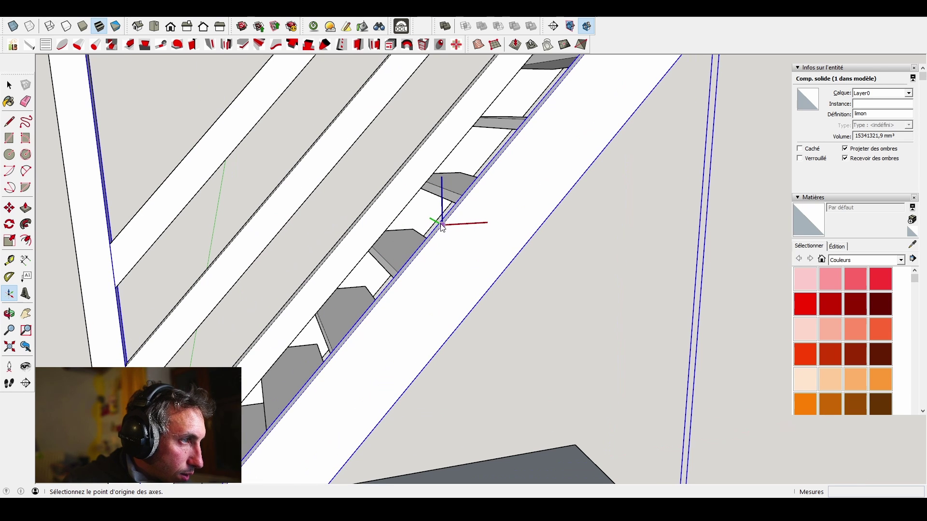
pyautogui.click(438, 231)
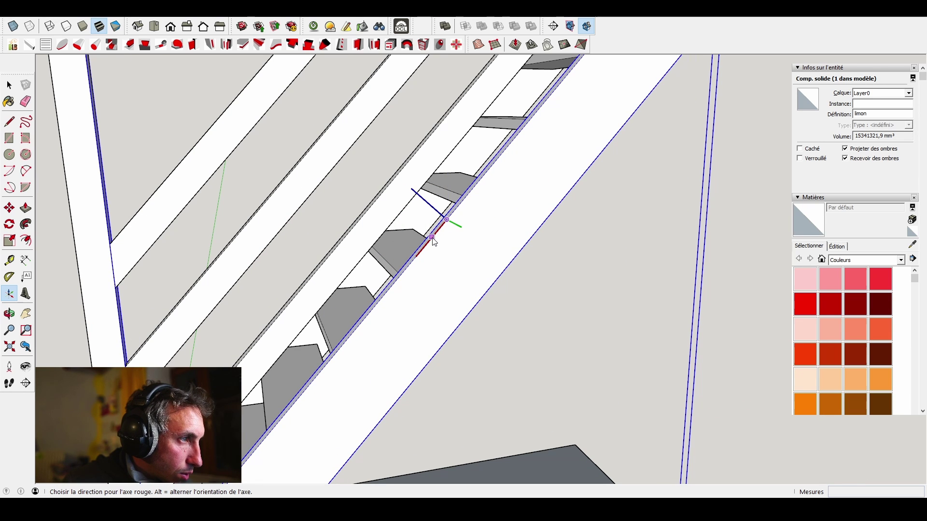
pyautogui.click(434, 241)
pyautogui.scroll(-5, 434, 239)
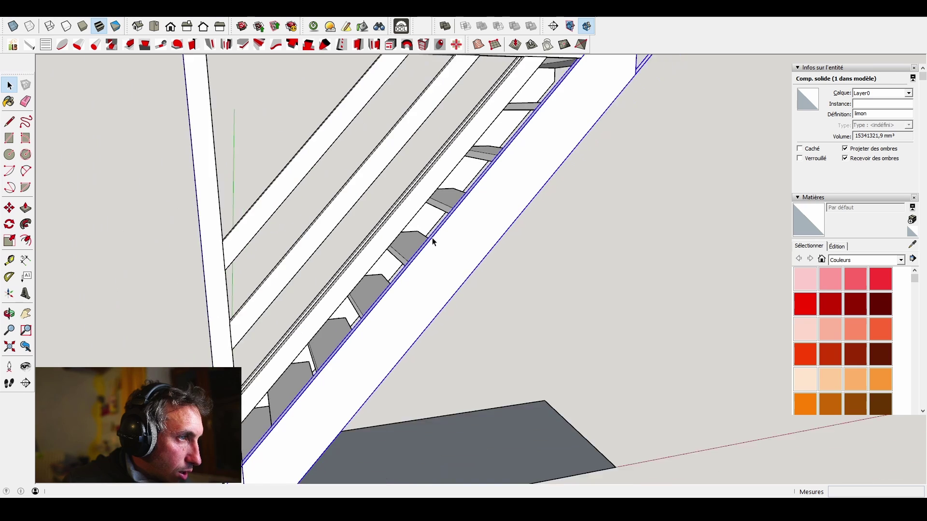
# - Realign the component axes of the opposite stringer, limon#1, so the red axis follows its sloped upper edge
pyautogui.moveTo(396, 288)
pyautogui.mouseDown(button='middle')
pyautogui.moveTo(459, 232)
pyautogui.moveTo(245, 290)
pyautogui.moveTo(720, 260)
pyautogui.moveTo(412, 283)
pyautogui.mouseUp(button='middle')
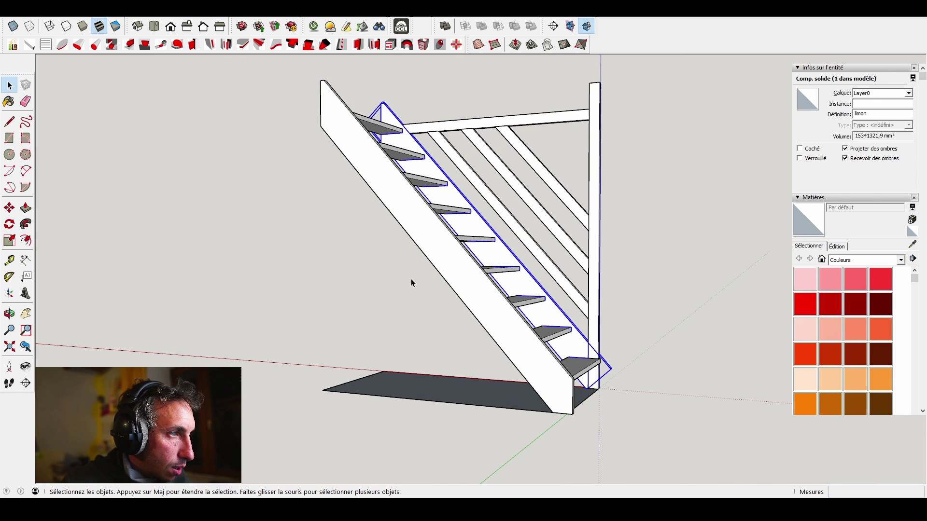
pyautogui.click(437, 248)
pyautogui.scroll(1, 430, 239)
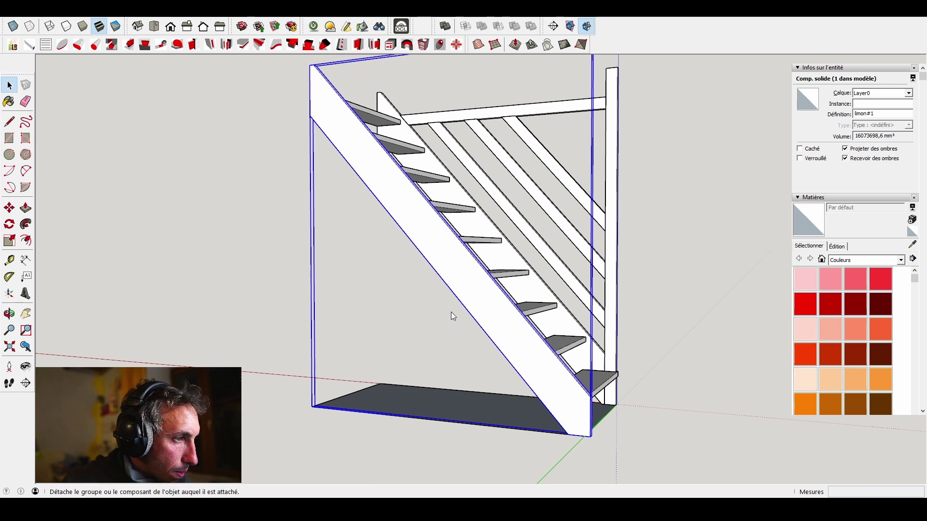
pyautogui.scroll(2, 472, 260)
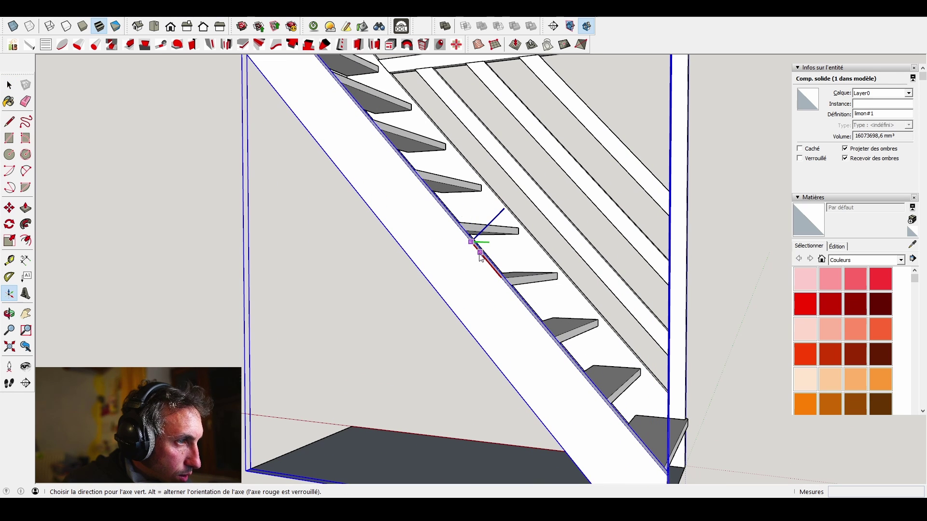
pyautogui.click(480, 253)
pyautogui.scroll(-5, 478, 265)
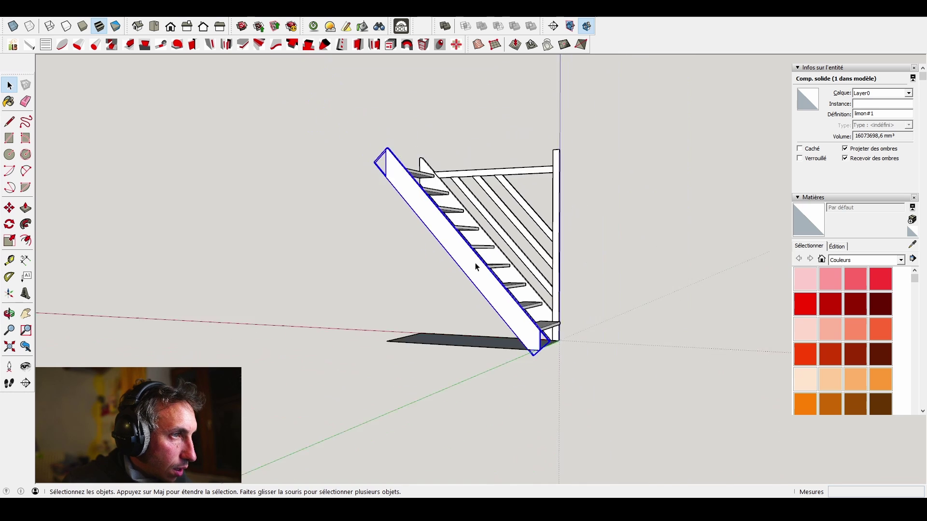
# - Realign the component axes of the shortest, uppermost guardrail rail, gard de corp#1, so the red axis runs along its slope
pyautogui.moveTo(477, 265); pyautogui.dragTo(73, 256, button='middle')
pyautogui.scroll(2, 512, 215)
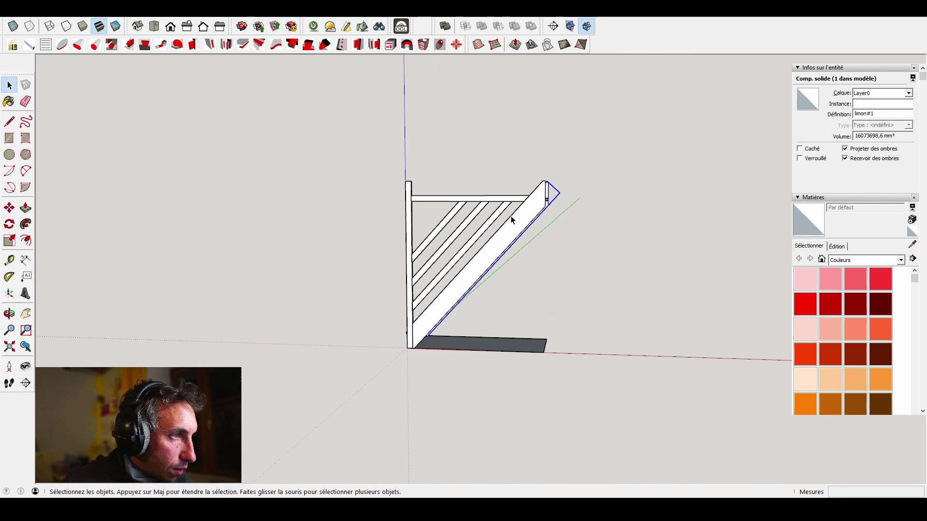
pyautogui.scroll(5, 459, 212)
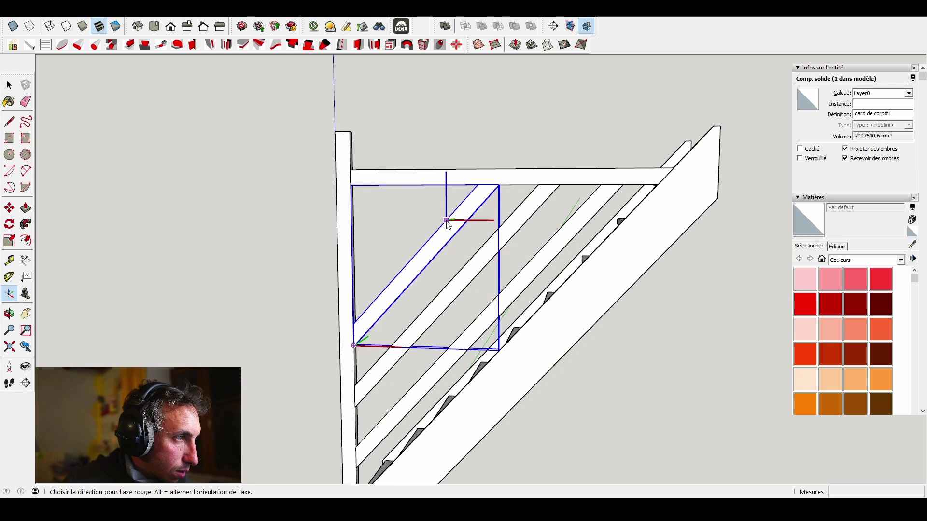
pyautogui.click(438, 231)
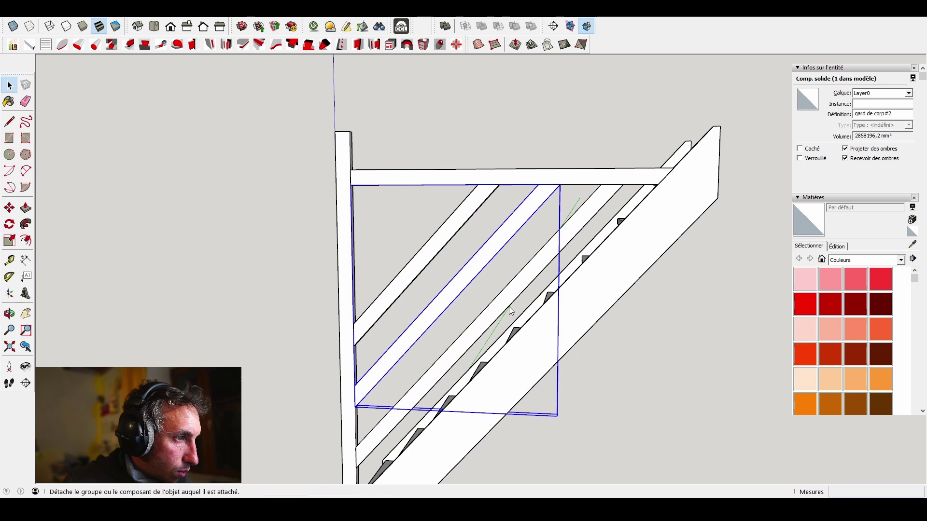
# - Realign the component axes of the middle sloped rail, gard de corp#2, so the red axis runs along its length
pyautogui.click(526, 355)
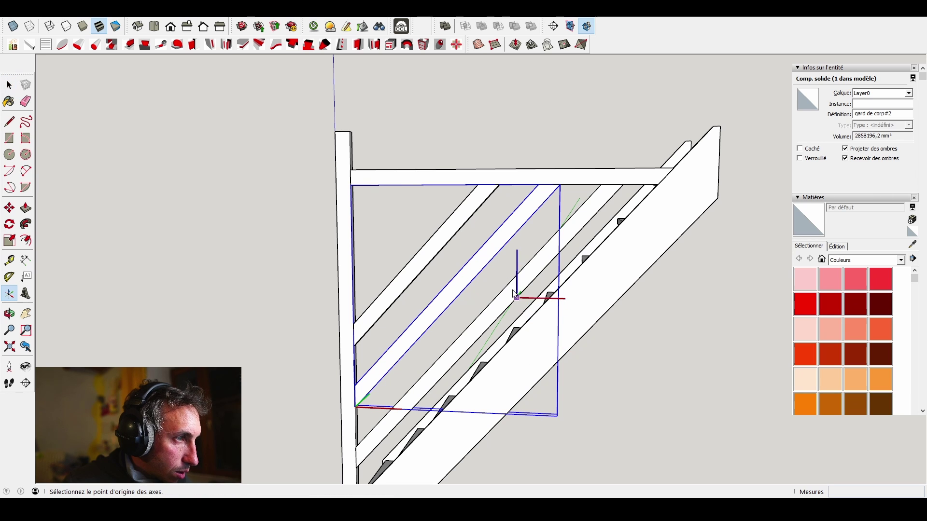
pyautogui.click(484, 245)
pyautogui.click(470, 264)
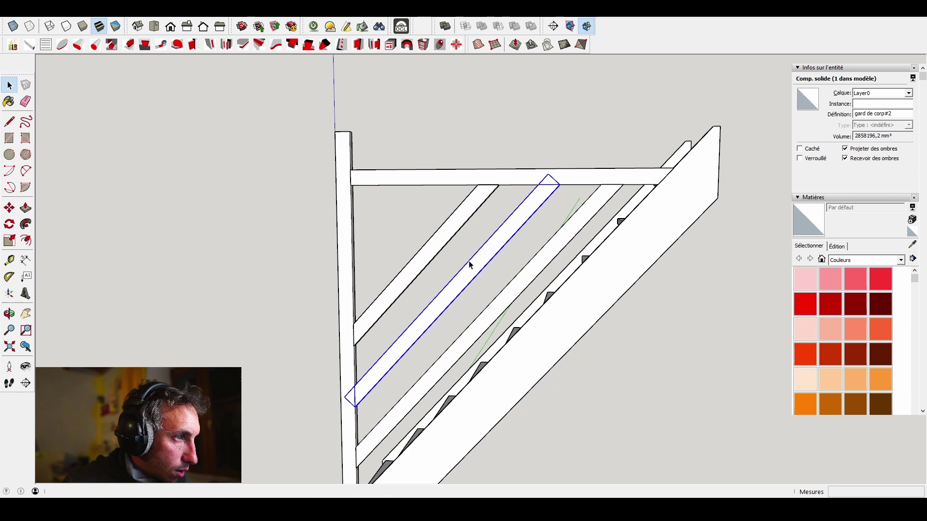
# - Realign the component axes of the longest, lowest sloped rail, gard de corp, so the red axis runs along its length
pyautogui.click(515, 285)
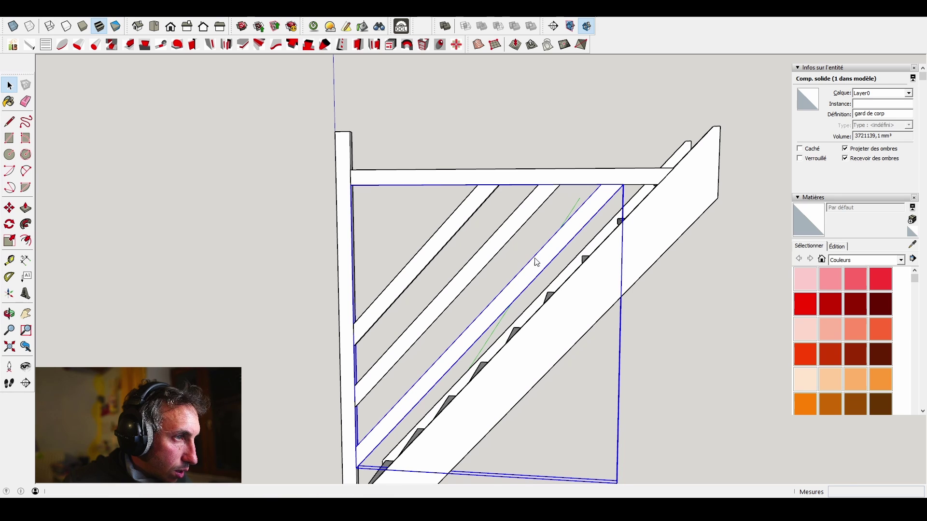
pyautogui.click(577, 137)
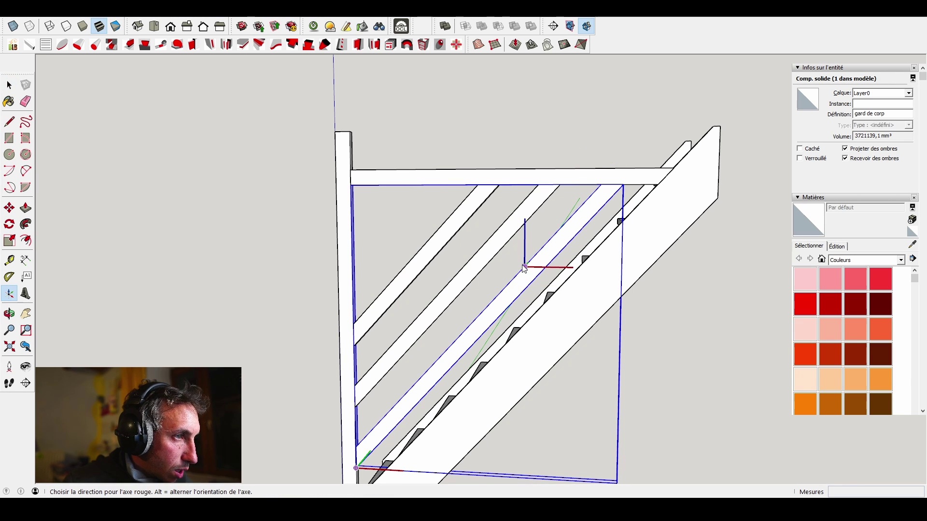
pyautogui.click(514, 287)
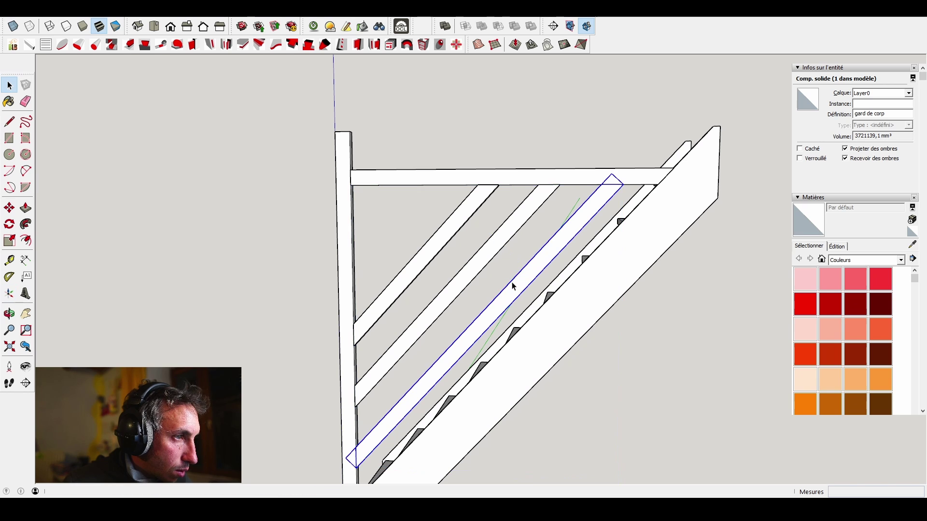
# - Examine the guardrail's joints with the post, horizontal member and stringer from several angles
pyautogui.scroll(-4, 514, 287)
pyautogui.moveTo(514, 286); pyautogui.dragTo(539, 271, button='middle')
pyautogui.scroll(3, 487, 323)
pyautogui.moveTo(414, 430); pyautogui.dragTo(404, 377, button='middle')
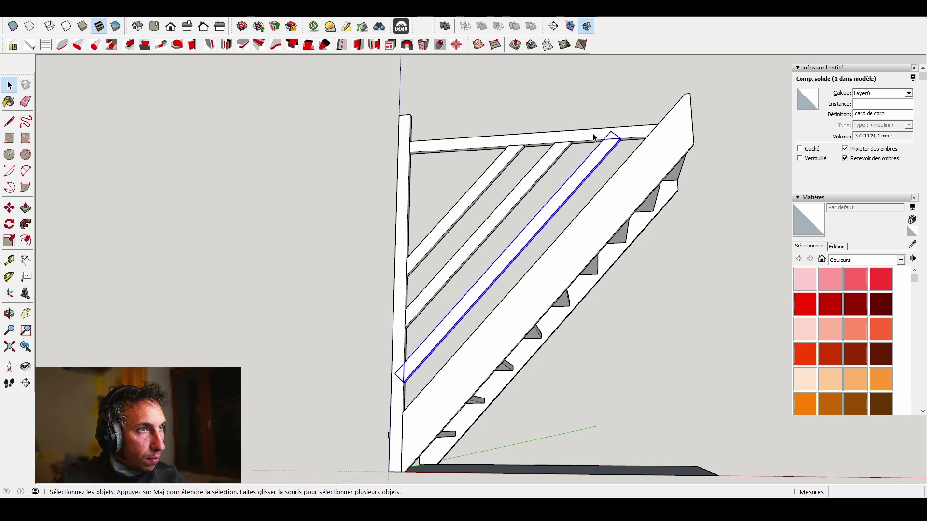
pyautogui.moveTo(593, 138); pyautogui.dragTo(595, 256, button='middle')
pyautogui.scroll(2, 510, 126)
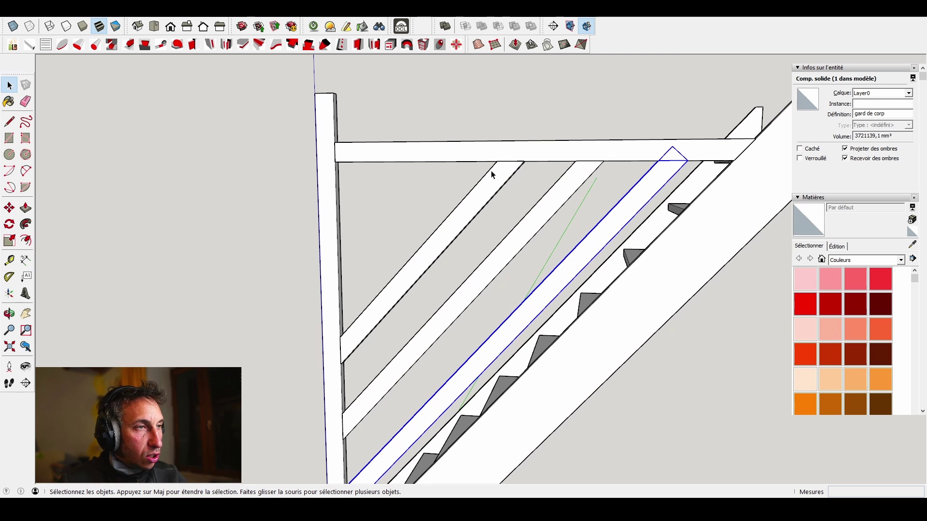
pyautogui.scroll(-5, 492, 175)
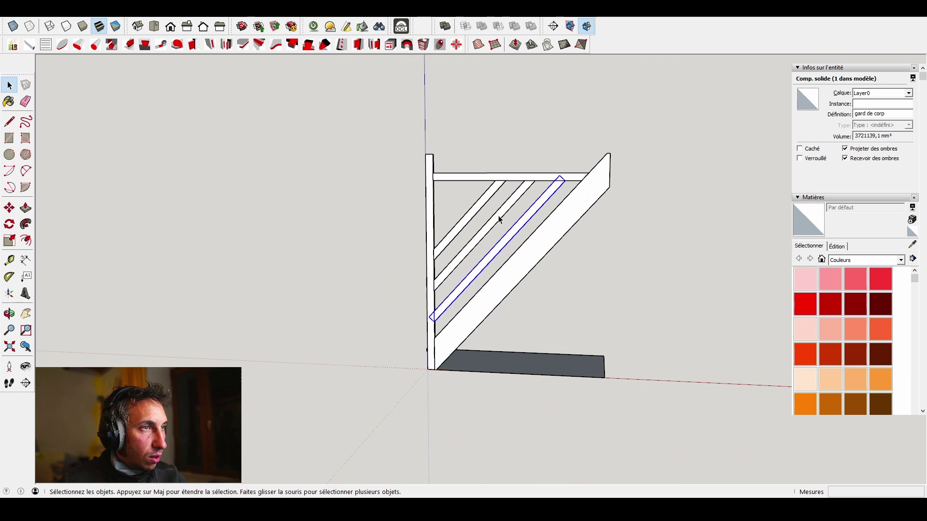
pyautogui.moveTo(498, 215); pyautogui.dragTo(584, 207, button='middle')
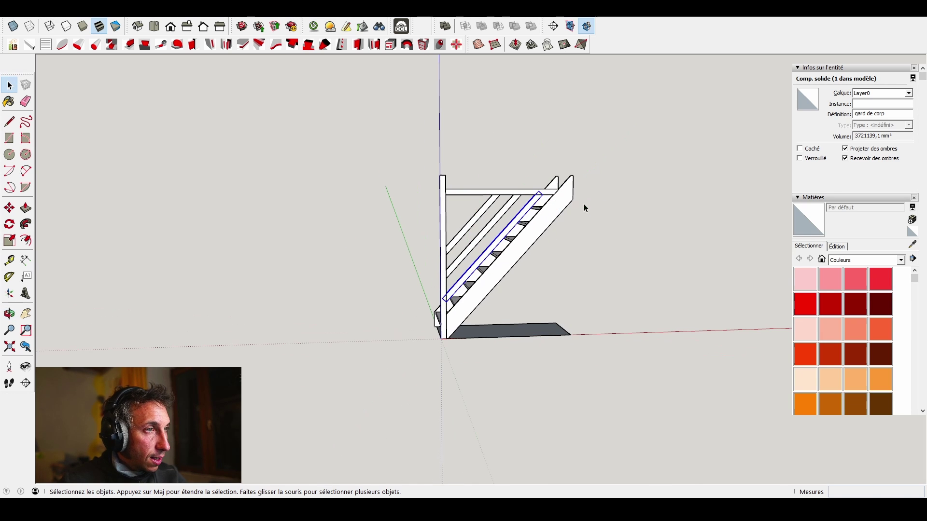
pyautogui.scroll(4, 594, 191)
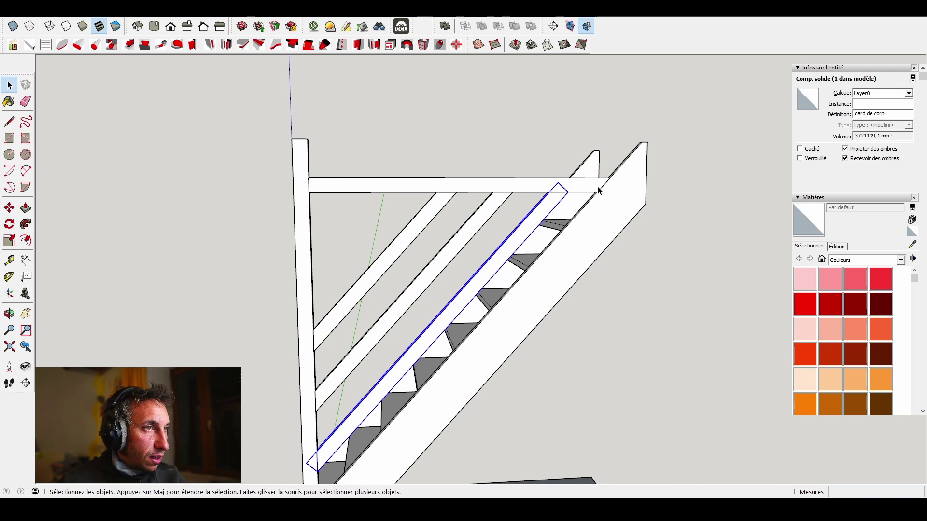
pyautogui.scroll(-2, 398, 252)
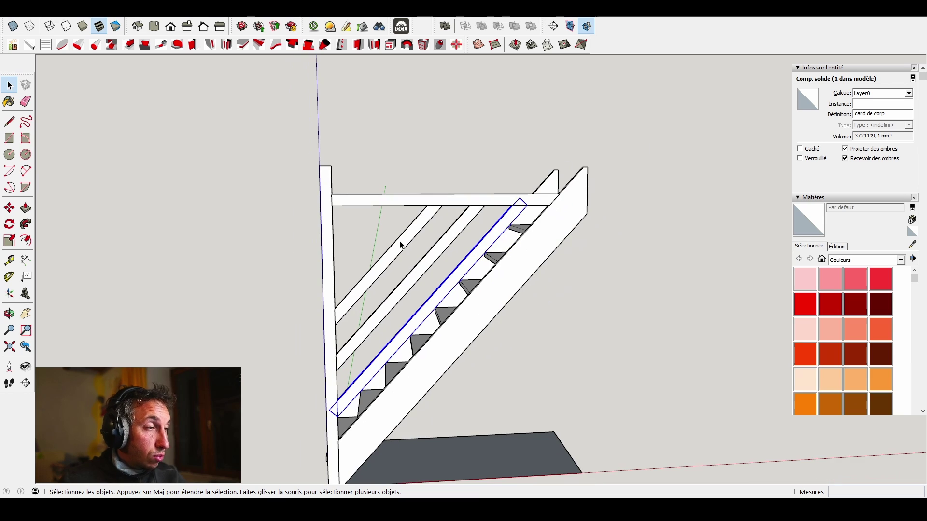
pyautogui.scroll(-3, 399, 245)
pyautogui.moveTo(302, 410); pyautogui.dragTo(459, 285, button='middle')
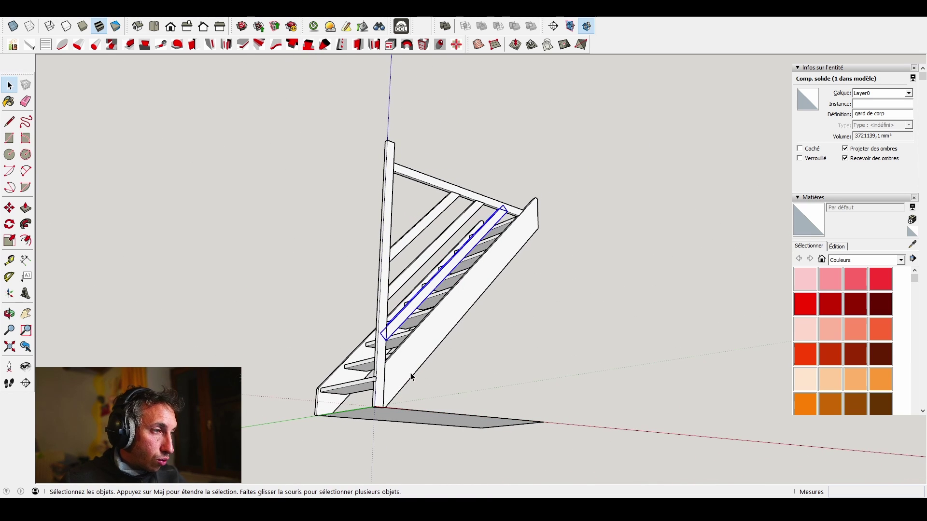
pyautogui.scroll(2, 393, 388)
pyautogui.moveTo(393, 388); pyautogui.dragTo(344, 396, button='middle')
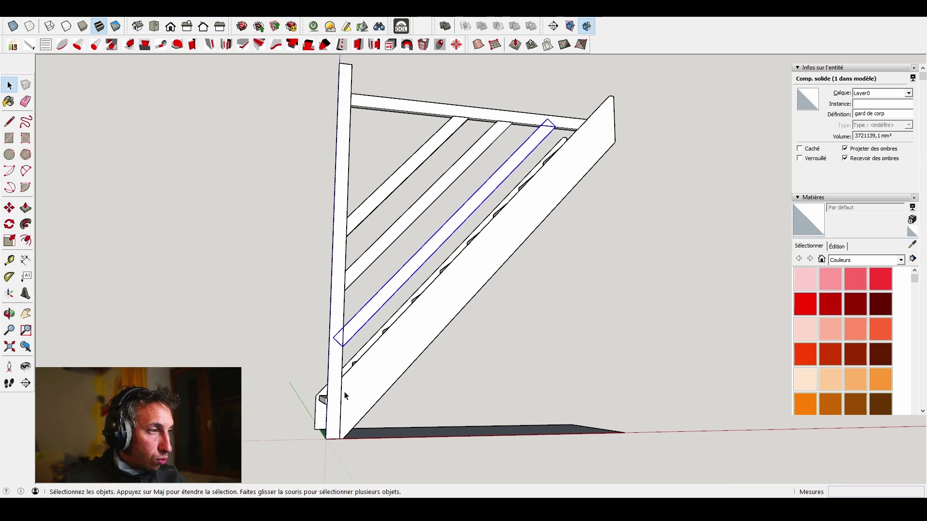
pyautogui.scroll(-2, 360, 395)
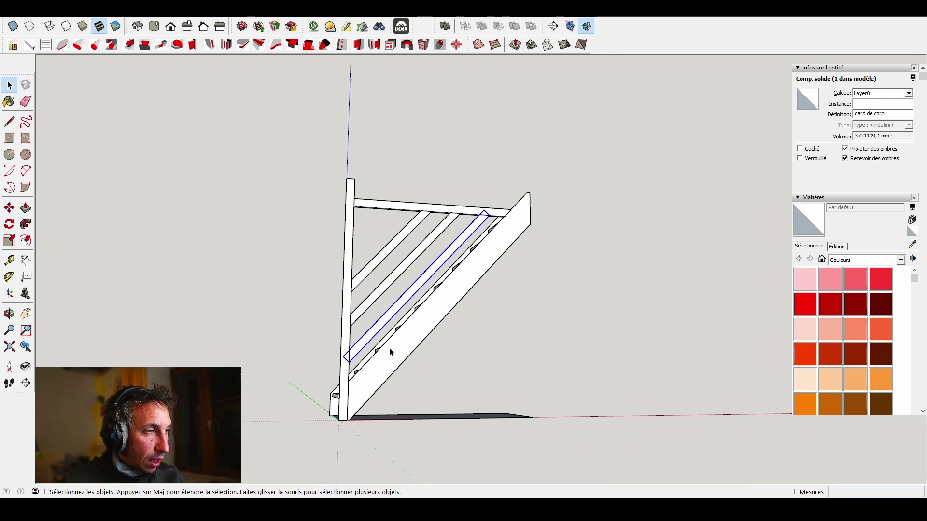
pyautogui.scroll(-2, 440, 287)
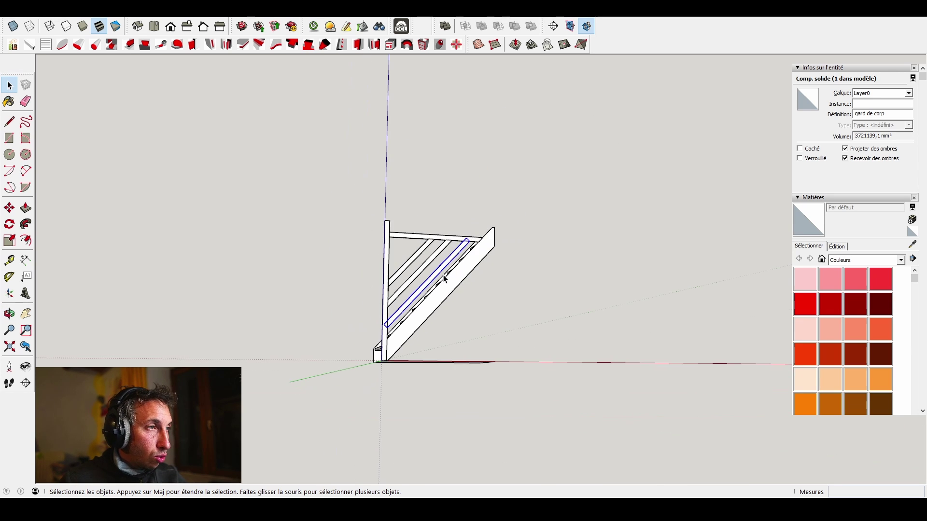
pyautogui.scroll(3, 483, 234)
pyautogui.scroll(2, 462, 258)
pyautogui.moveTo(462, 258); pyautogui.dragTo(400, 343, button='middle')
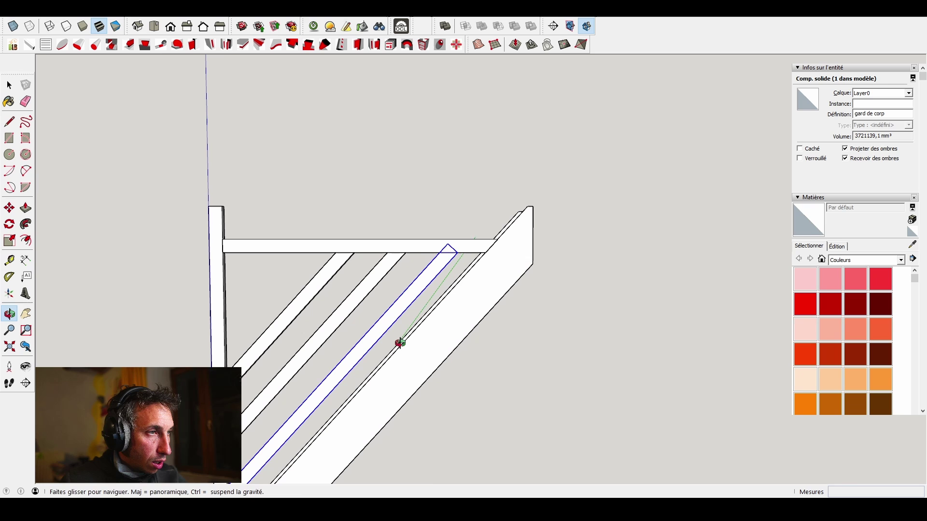
pyautogui.click(442, 173)
pyautogui.moveTo(385, 306); pyautogui.dragTo(487, 259, button='middle')
pyautogui.scroll(-4, 488, 259)
pyautogui.moveTo(422, 266); pyautogui.dragTo(459, 314, button='middle')
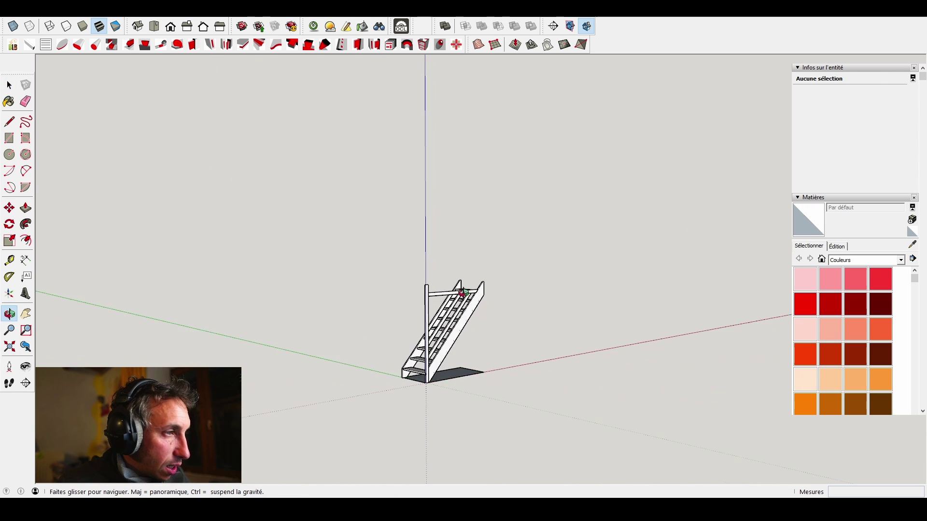
# - Inspect the middle sloped rail and the post as individual components and view the staircase from both sides
pyautogui.scroll(3, 453, 320)
pyautogui.click(452, 322)
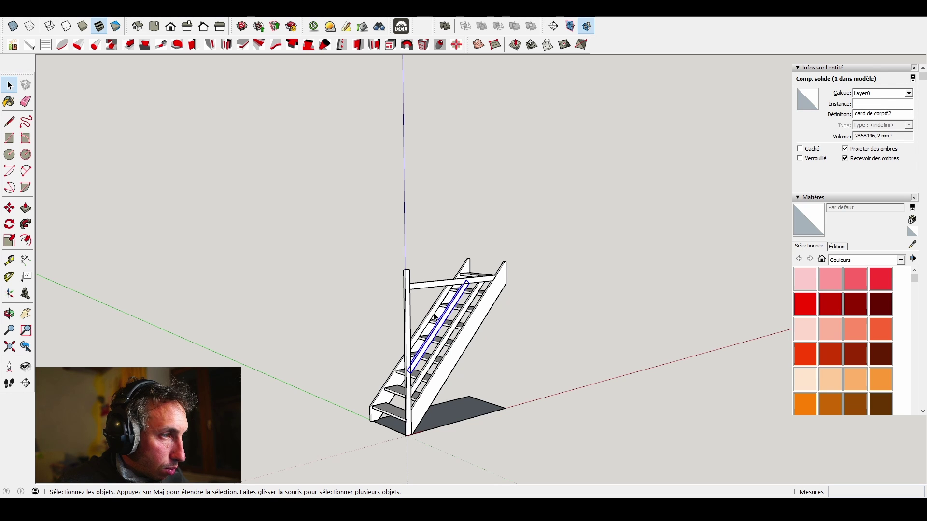
pyautogui.click(406, 302)
pyautogui.scroll(-3, 464, 296)
pyautogui.moveTo(511, 270); pyautogui.dragTo(442, 318, button='middle')
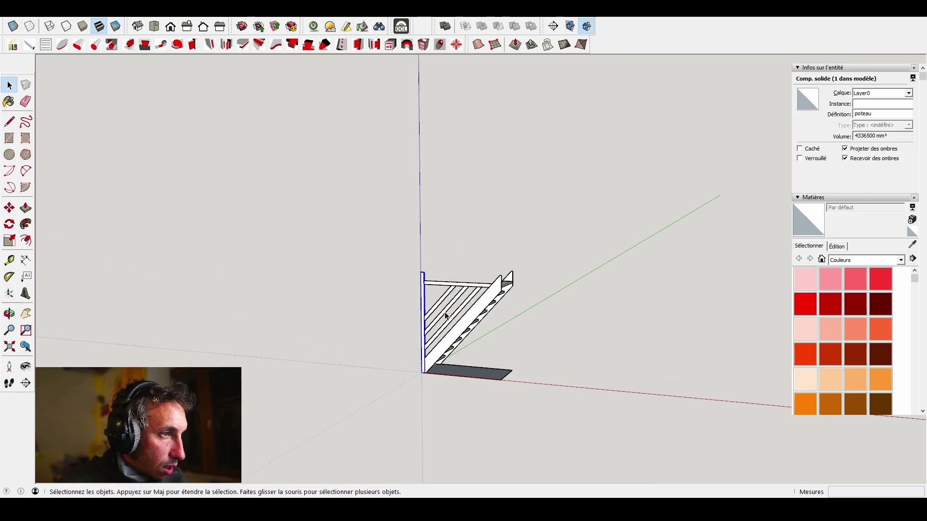
pyautogui.scroll(3, 495, 293)
pyautogui.scroll(2, 498, 288)
pyautogui.moveTo(546, 244); pyautogui.dragTo(658, 391, button='middle')
# - Paint the outer stringer, the post and the horizontal guardrail member with the Contreplaque material from the BLB-Bois collection
pyautogui.scroll(-10, 845, 336)
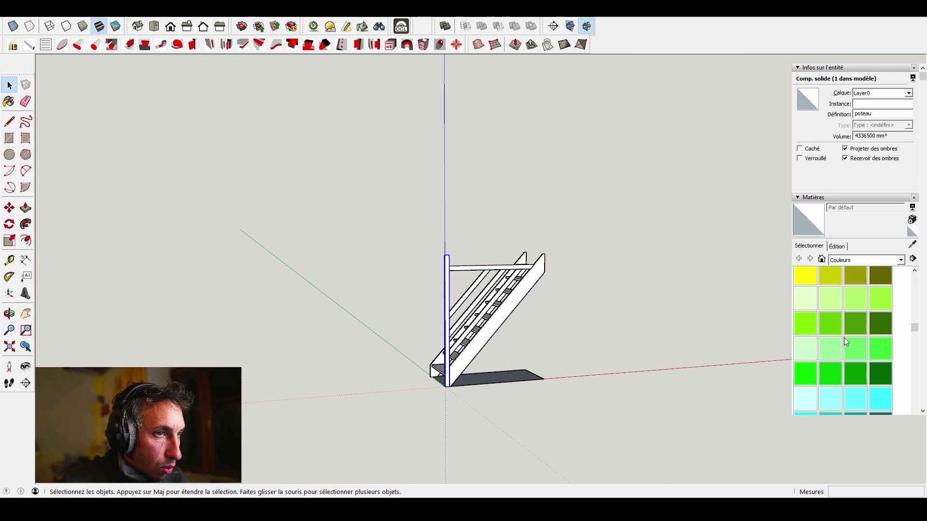
pyautogui.click(829, 360)
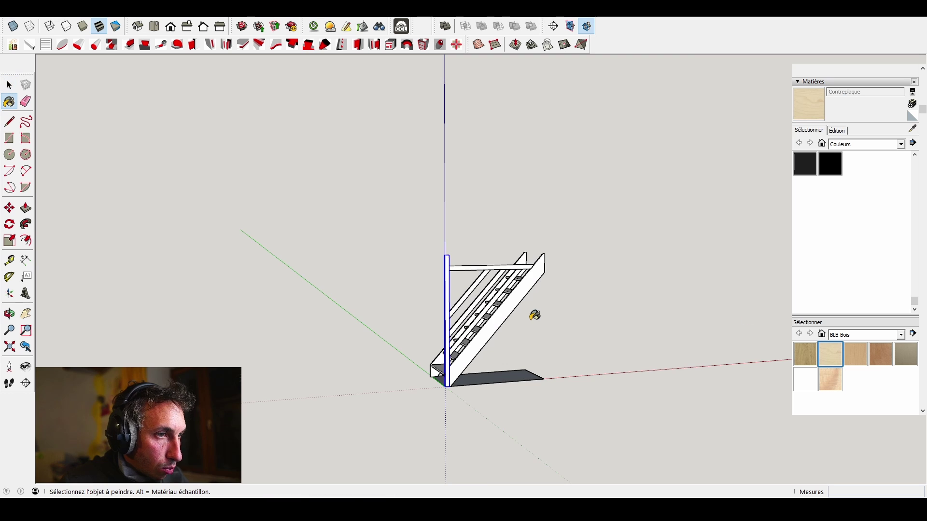
pyautogui.scroll(4, 527, 318)
pyautogui.click(491, 293)
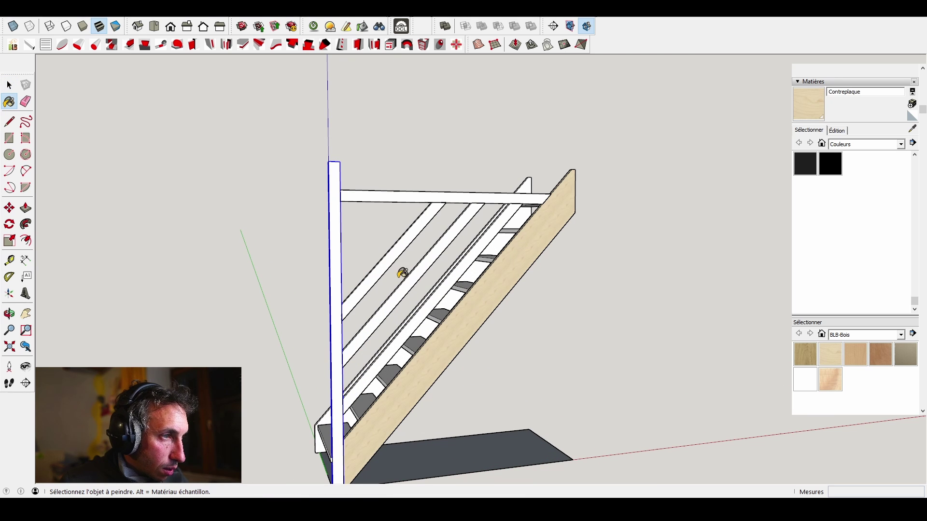
pyautogui.click(338, 247)
pyautogui.click(375, 197)
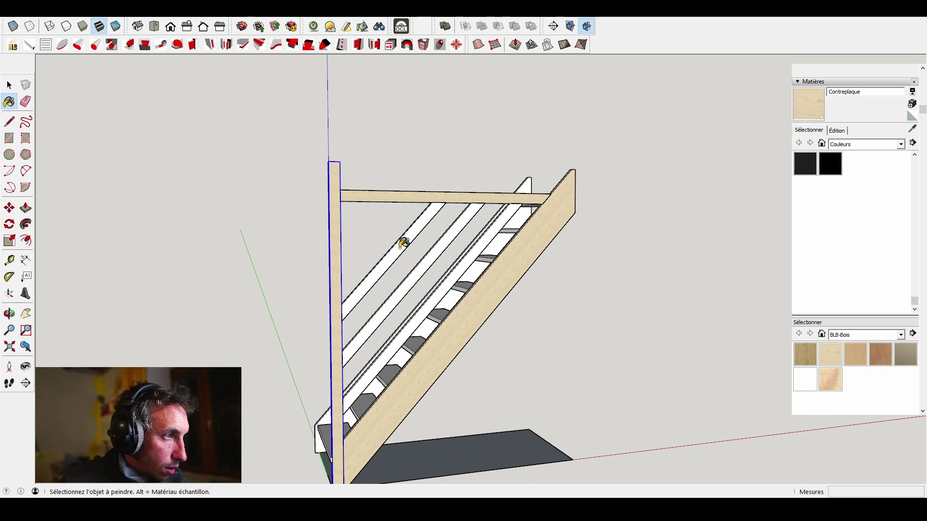
# - Apply the Contreplaque material to the three sloped guardrail rails and the far stringer
pyautogui.click(403, 243)
pyautogui.click(439, 260)
pyautogui.click(446, 279)
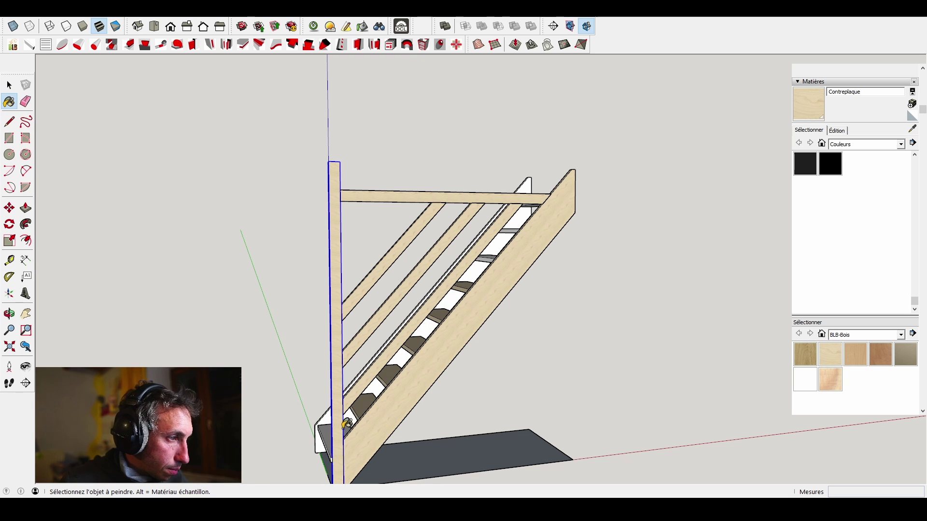
pyautogui.click(327, 422)
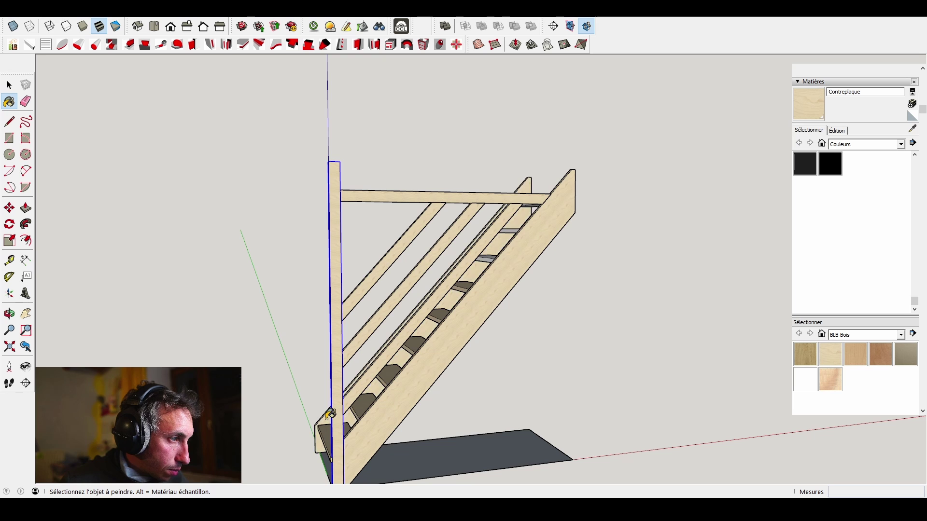
# - Paint the unpainted tread just below the top one with Contreplaque and check the staircase from the other side
pyautogui.scroll(-3, 327, 422)
pyautogui.scroll(4, 434, 311)
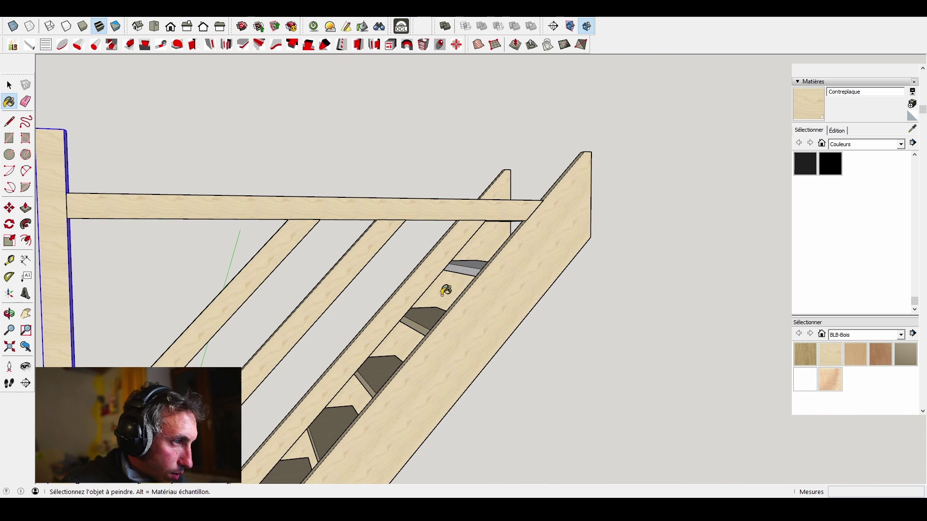
pyautogui.click(473, 263)
pyautogui.scroll(-5, 473, 264)
pyautogui.moveTo(251, 310)
pyautogui.mouseDown(button='middle')
pyautogui.moveTo(433, 329)
pyautogui.moveTo(515, 95)
pyautogui.moveTo(321, 304)
pyautogui.moveTo(348, 294)
pyautogui.mouseUp(button='middle')
pyautogui.press('space')
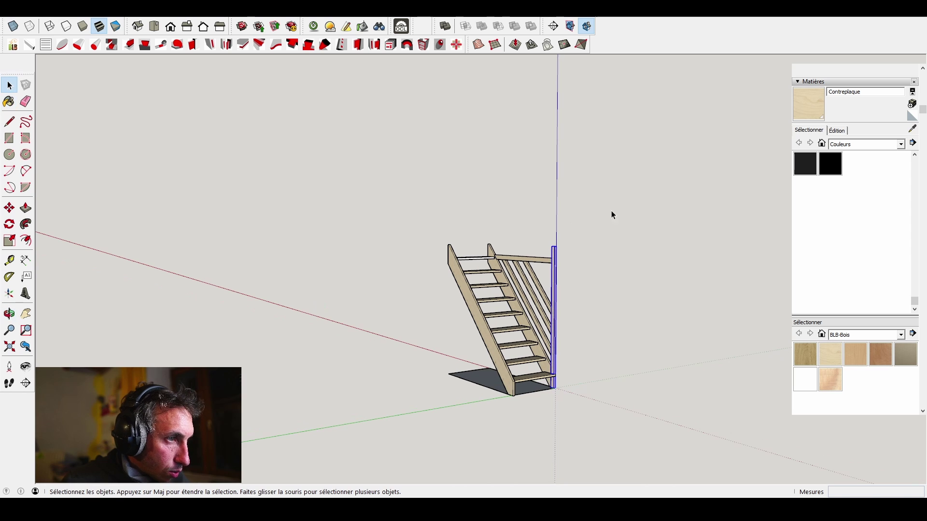
# - Paint the remaining white top tread with Contreplaque and view the whole staircase
pyautogui.scroll(3, 464, 268)
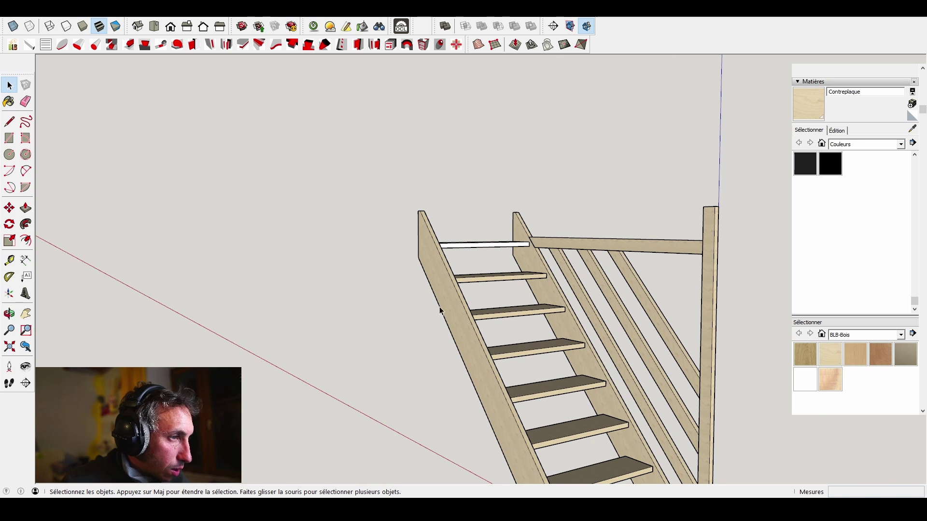
pyautogui.click(9, 101)
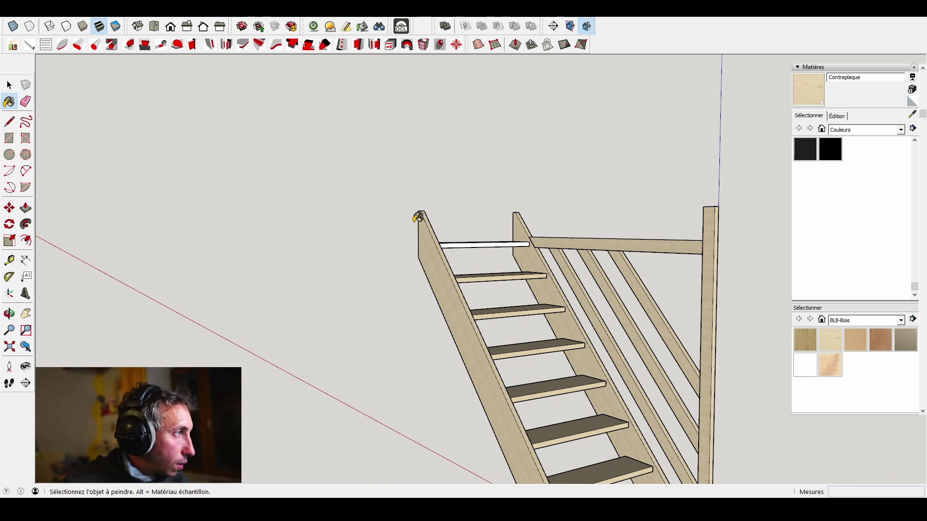
pyautogui.scroll(2, 466, 244)
pyautogui.click(472, 244)
pyautogui.moveTo(647, 232)
pyautogui.mouseDown(button='middle')
pyautogui.moveTo(387, 389)
pyautogui.moveTo(439, 341)
pyautogui.moveTo(759, 278)
pyautogui.moveTo(312, 215)
pyautogui.moveTo(738, 219)
pyautogui.moveTo(593, 93)
pyautogui.moveTo(396, 322)
pyautogui.moveTo(447, 265)
pyautogui.moveTo(687, 418)
pyautogui.moveTo(118, 217)
pyautogui.moveTo(552, 314)
pyautogui.moveTo(541, 338)
pyautogui.mouseUp(button='middle')
pyautogui.scroll(-4, 539, 345)
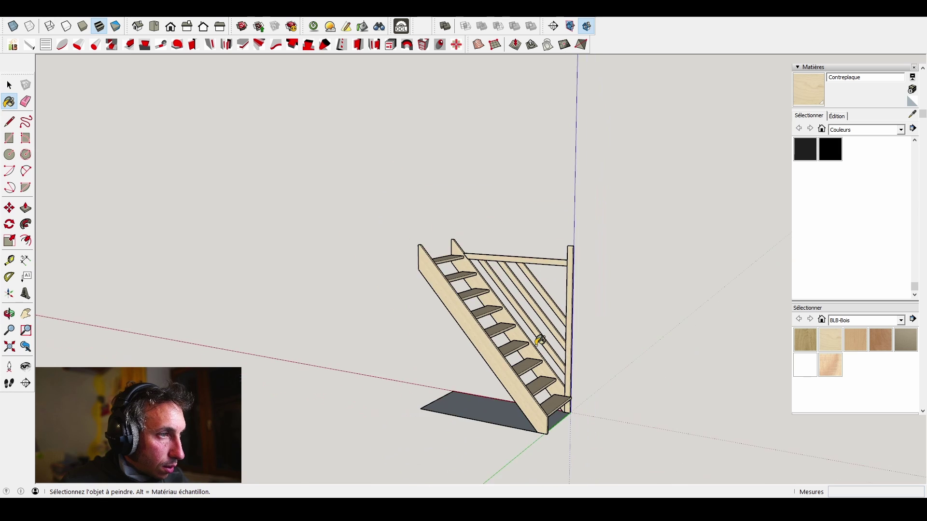
pyautogui.press('space')
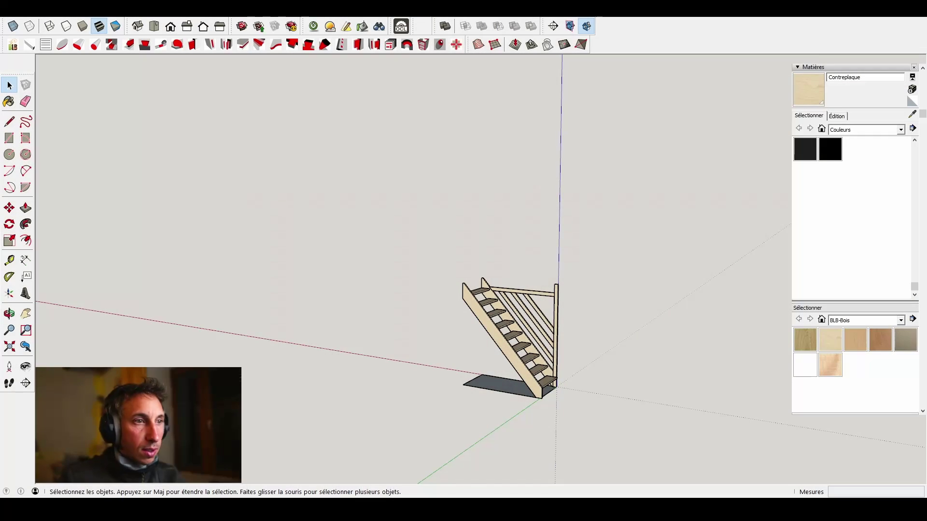
pyautogui.scroll(-2, 184, 120)
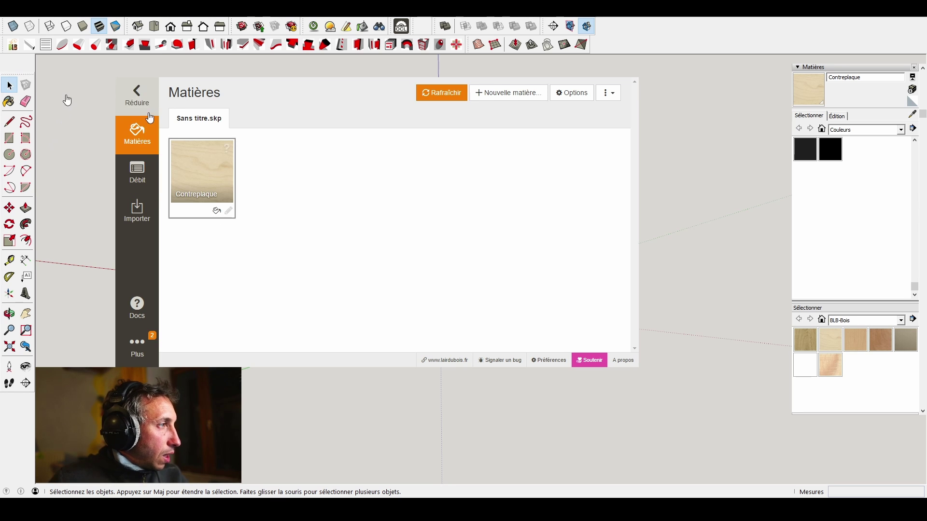
# - Rename the Contreplaque material as sapin in OpenCutList and set its type to Bois massif
pyautogui.click(193, 168)
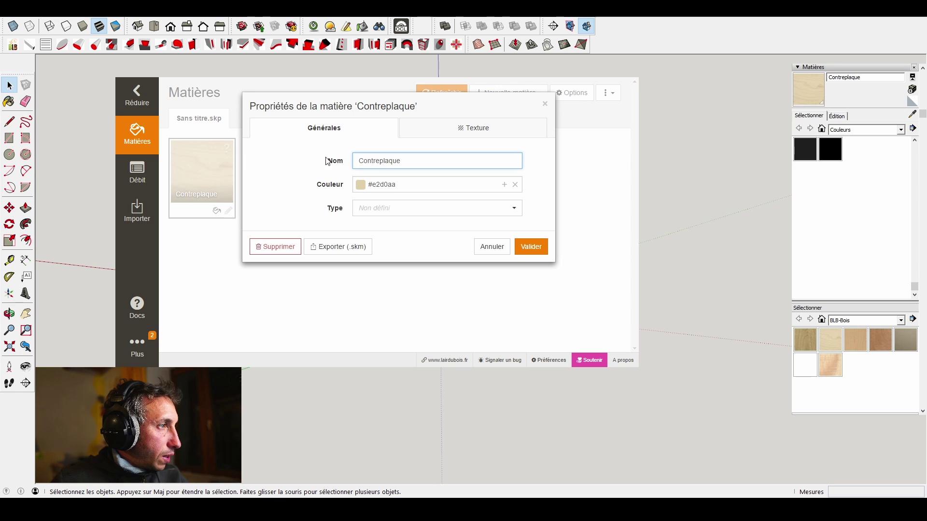
pyautogui.moveTo(406, 162); pyautogui.dragTo(327, 163)
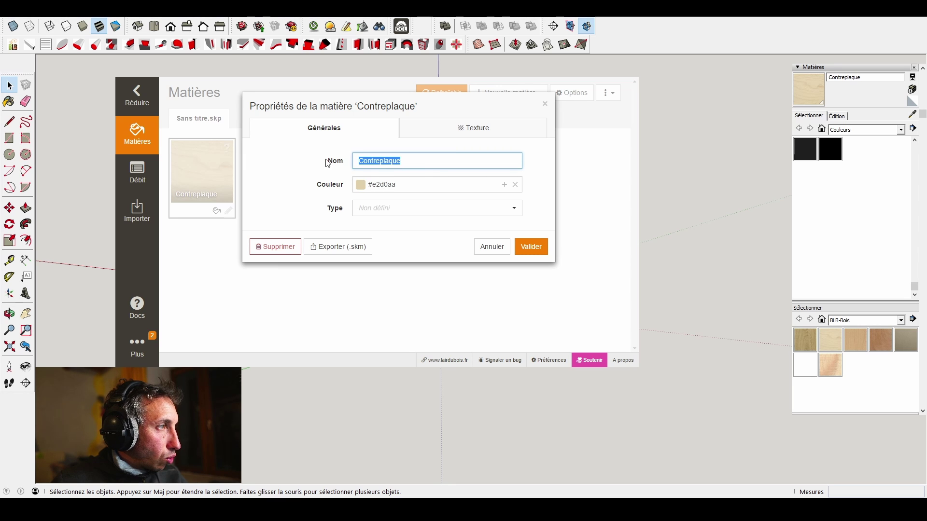
pyautogui.write('sapin')
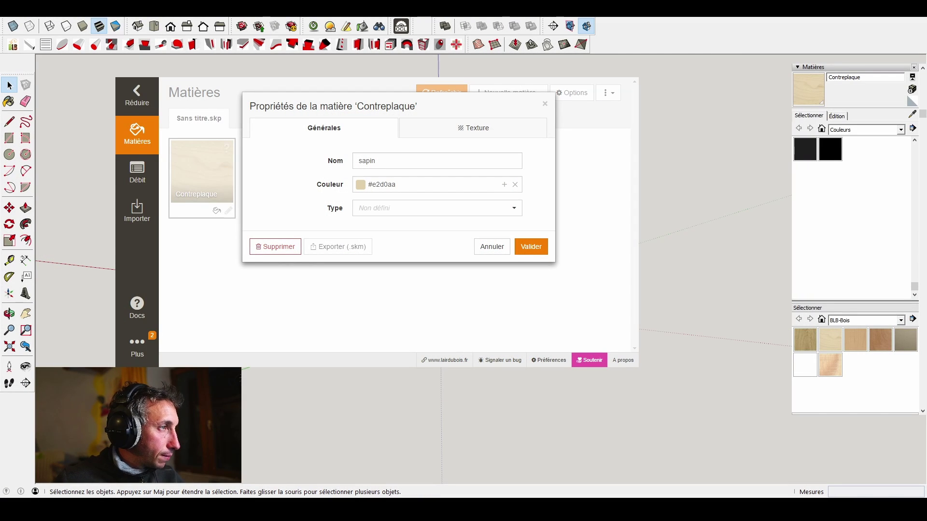
pyautogui.click(396, 210)
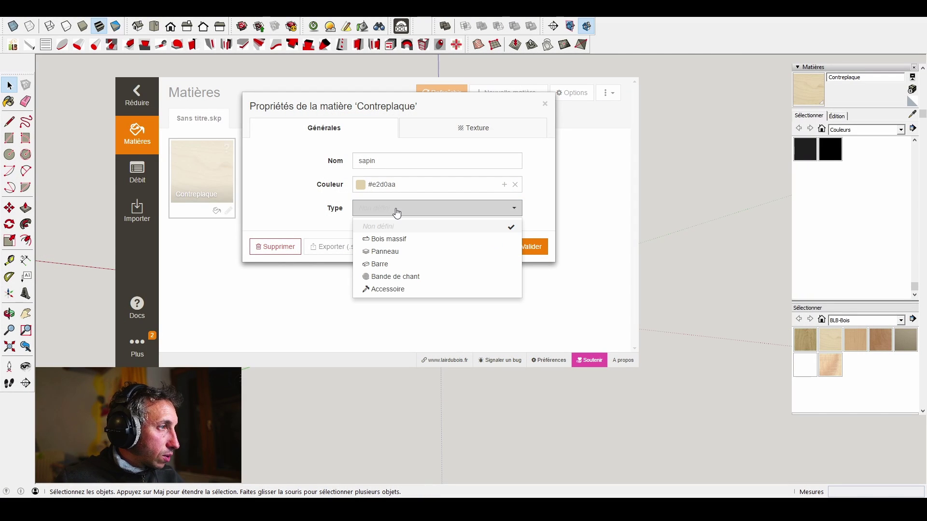
pyautogui.click(391, 239)
# - Set the sapin material's width allowance (Surcote de largeur) to 10 and save its properties
pyautogui.scroll(-3, 385, 249)
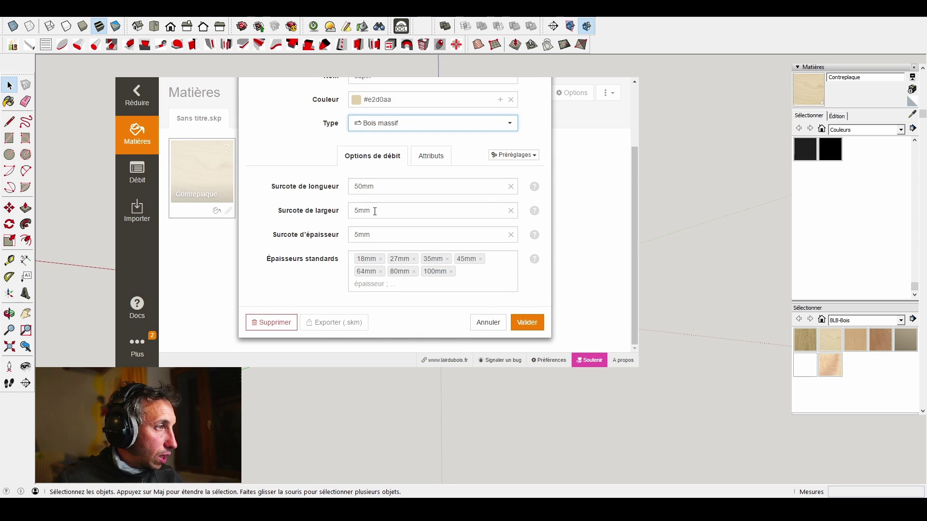
pyautogui.moveTo(375, 211); pyautogui.dragTo(352, 211)
pyautogui.write('10')
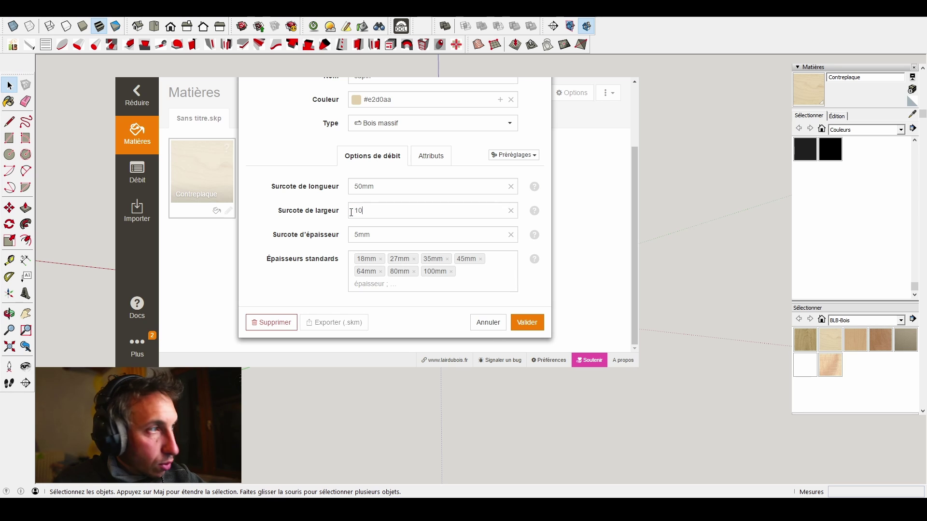
pyautogui.click(390, 236)
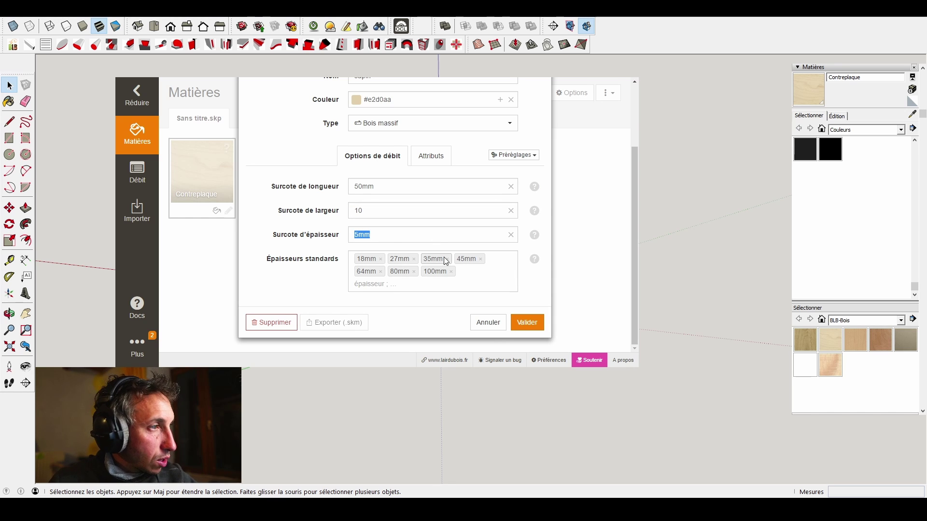
pyautogui.click(450, 286)
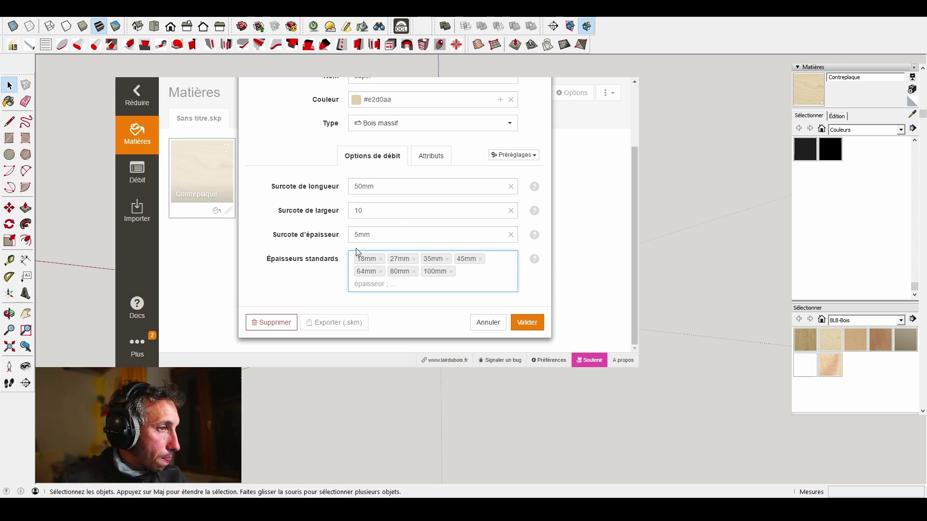
pyautogui.click(528, 323)
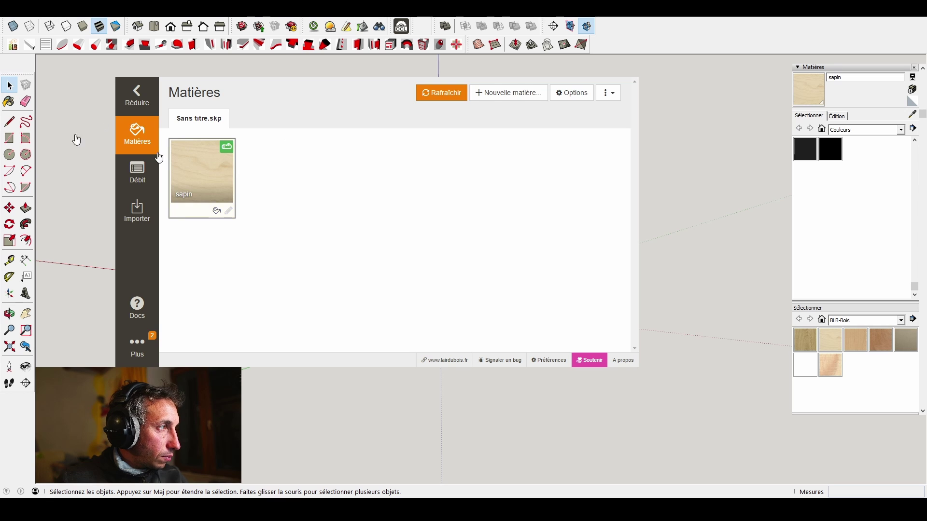
# - Generate the cutting list for the staircase and review the sapin parts with their raw and finished dimensions
pyautogui.click(142, 172)
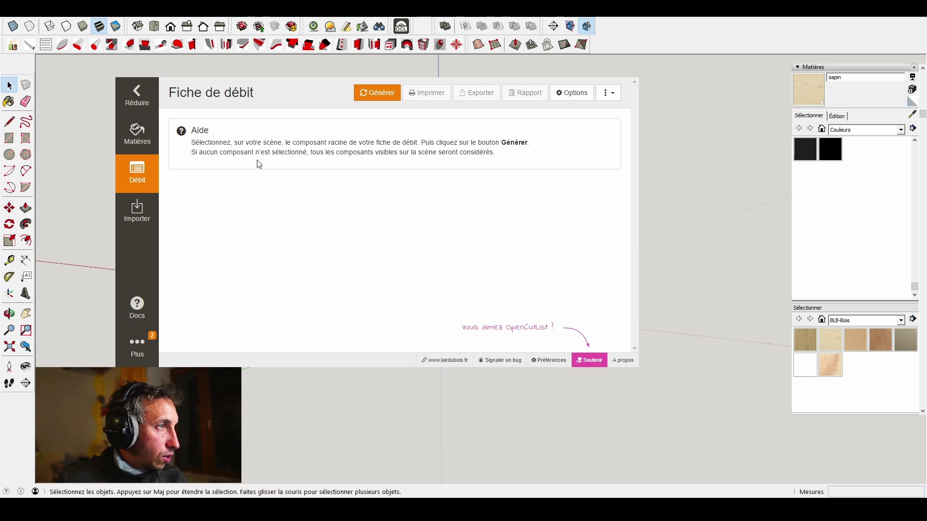
pyautogui.click(384, 98)
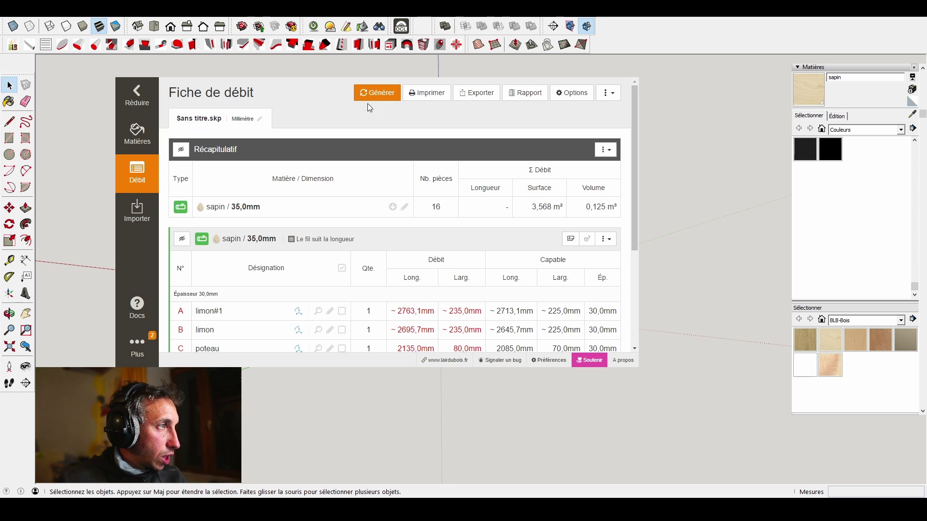
pyautogui.click(393, 207)
pyautogui.scroll(2, 393, 210)
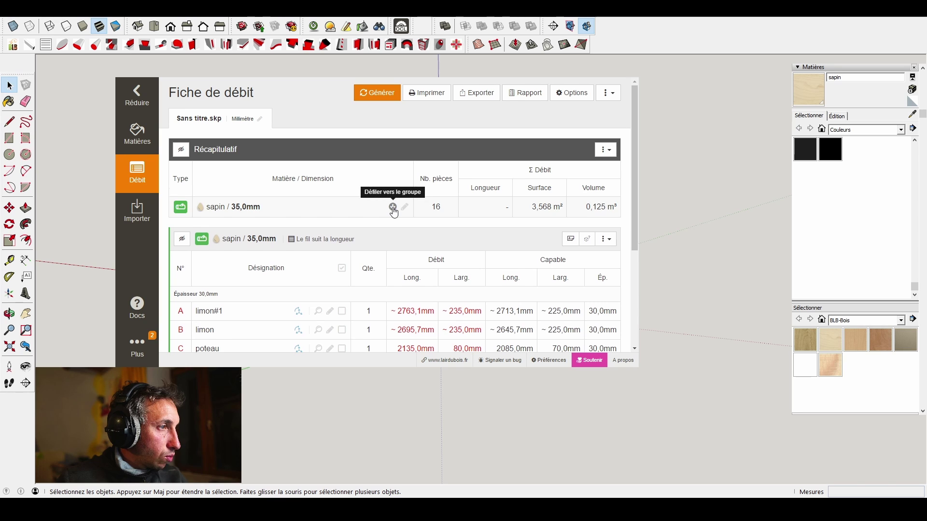
pyautogui.scroll(-2, 393, 210)
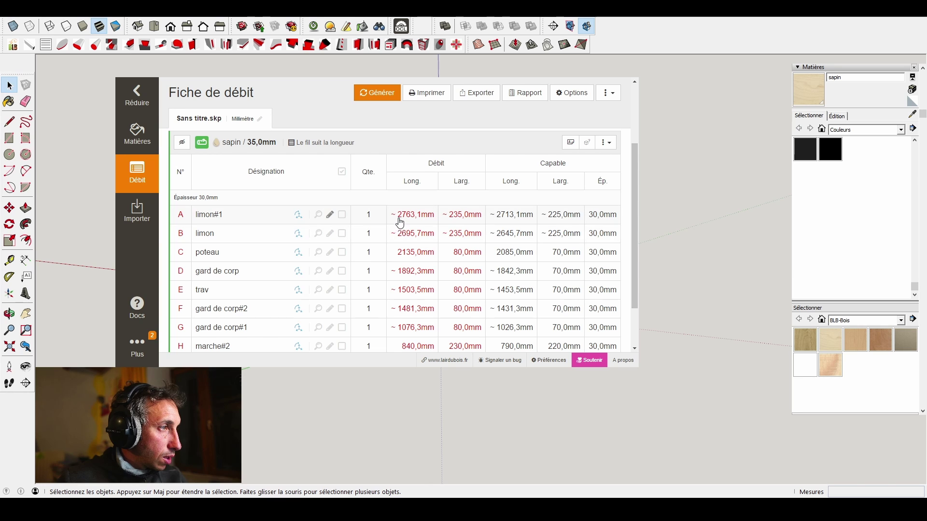
pyautogui.scroll(-2, 401, 222)
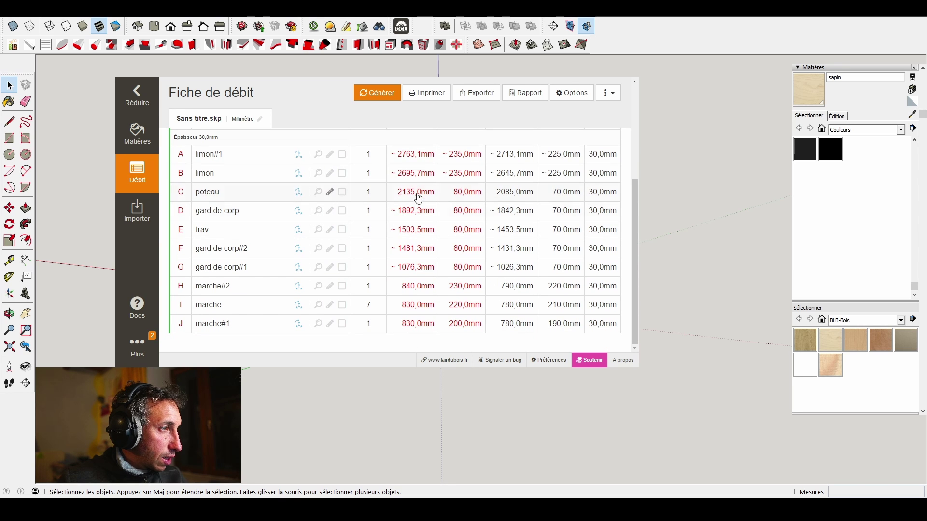